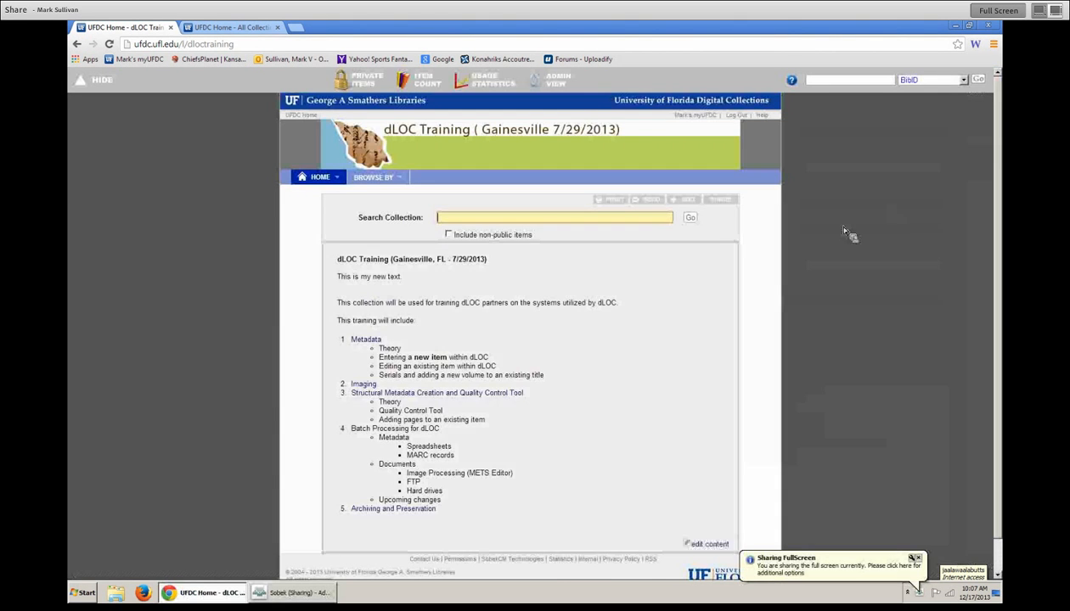
- Open the DLOCTRAINING collection's administration settings and note its collection code in the heading
{"action": "left_click", "coordinate": [918, 559]}
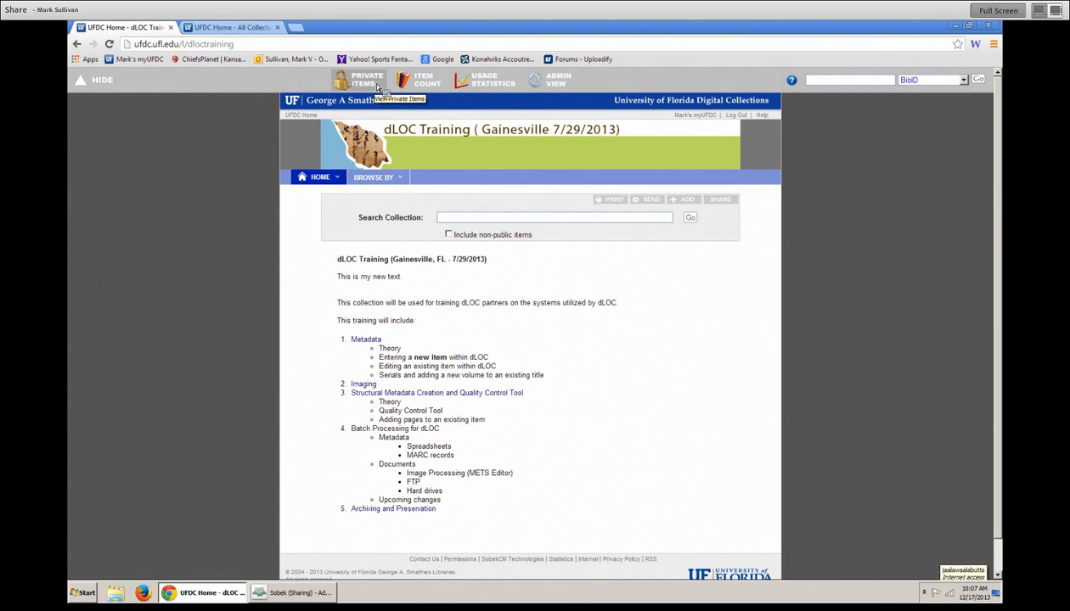
{"action": "left_click", "coordinate": [562, 85]}
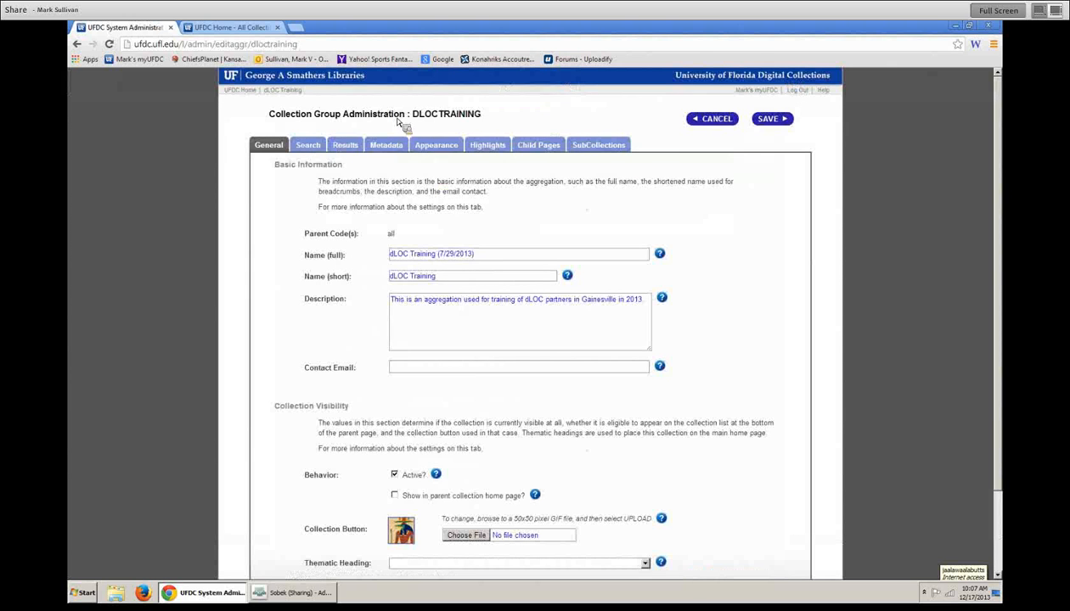
{"action": "left_click_drag", "start_coordinate": [274, 115], "coordinate": [339, 117]}
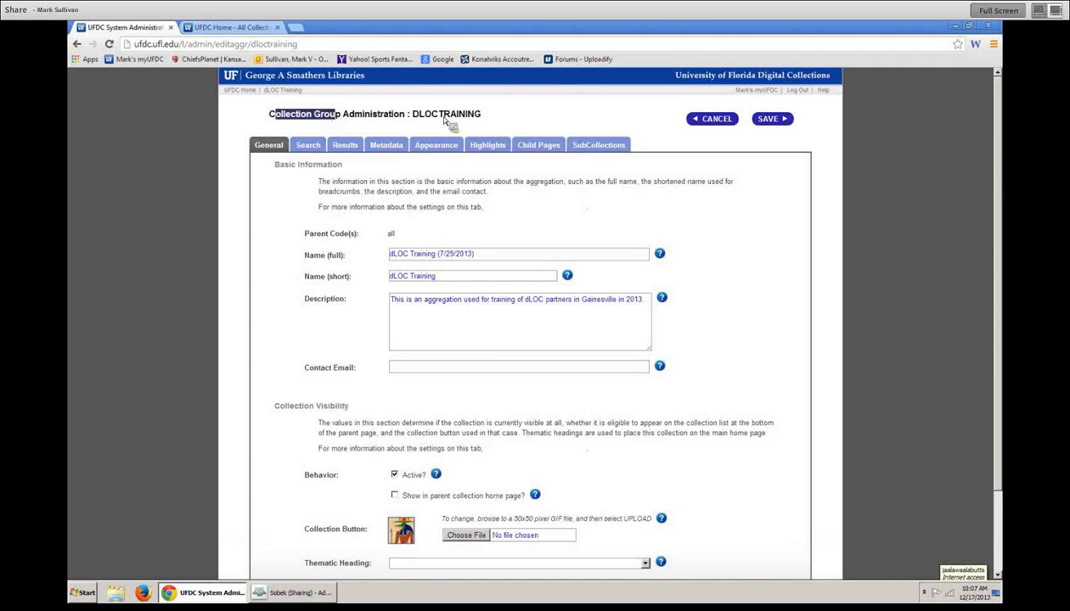
{"action": "left_click_drag", "start_coordinate": [476, 117], "coordinate": [411, 116]}
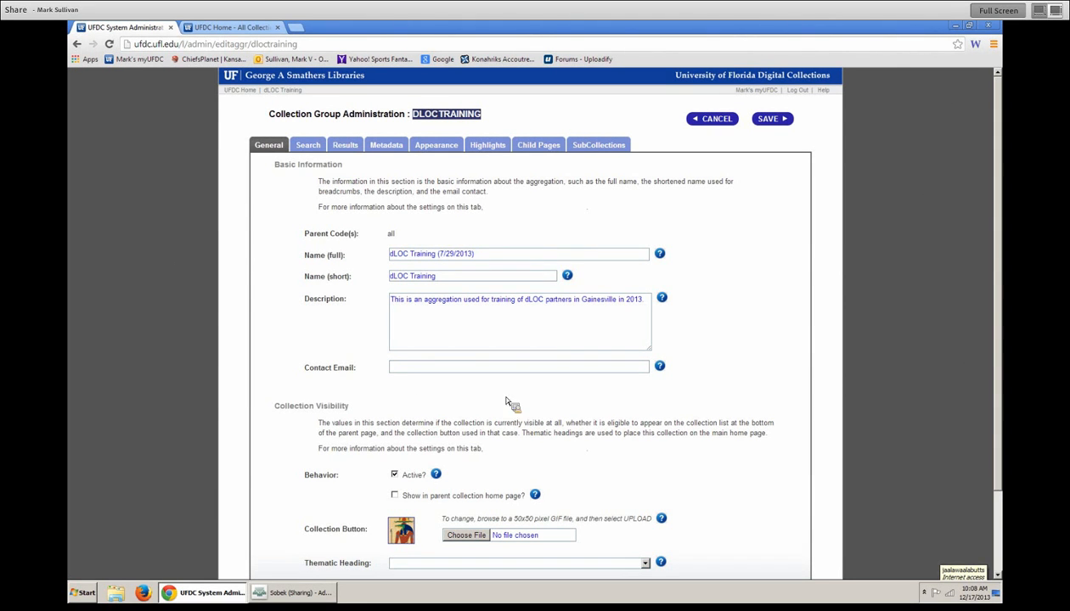
- Step through the name and description fields and fill in the contact e-mail from autofill
{"action": "left_click", "coordinate": [507, 259]}
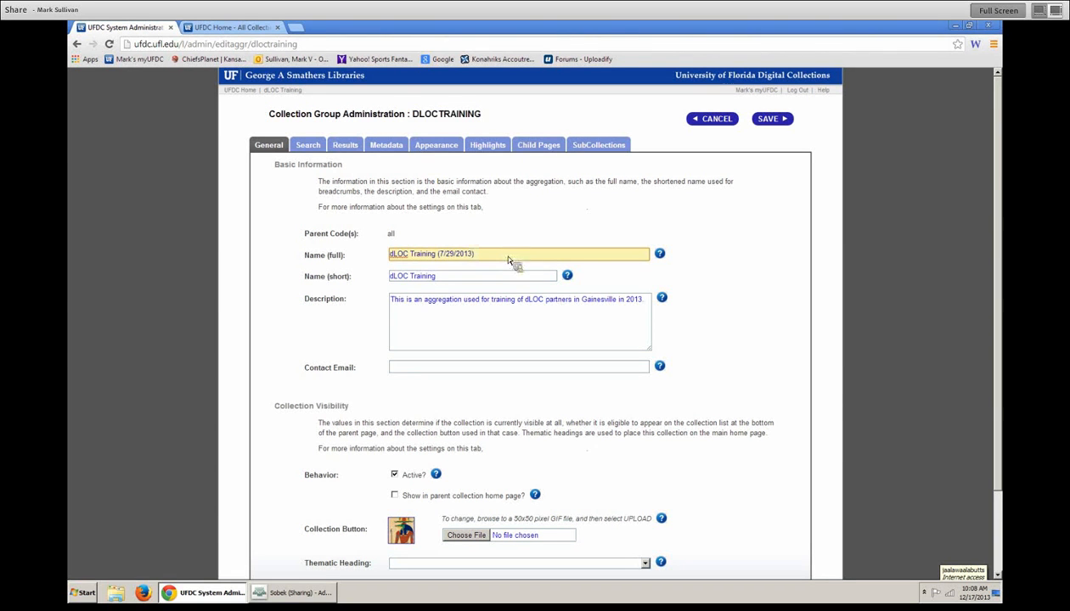
{"action": "left_click", "coordinate": [451, 276]}
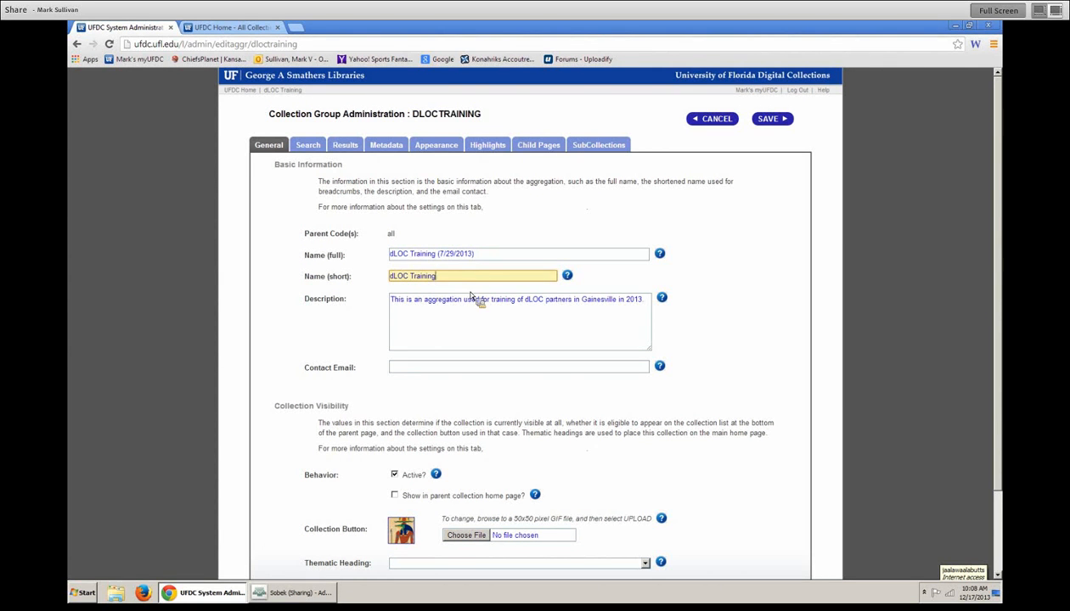
{"action": "left_click", "coordinate": [420, 319]}
{"action": "left_click", "coordinate": [442, 370]}
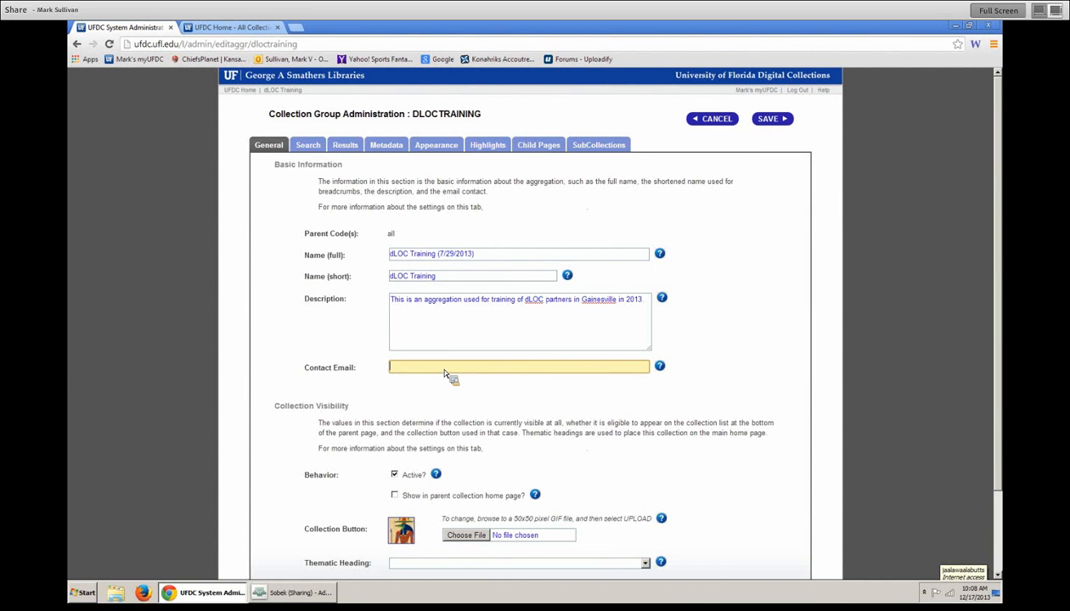
{"action": "type", "text": "mark v"}
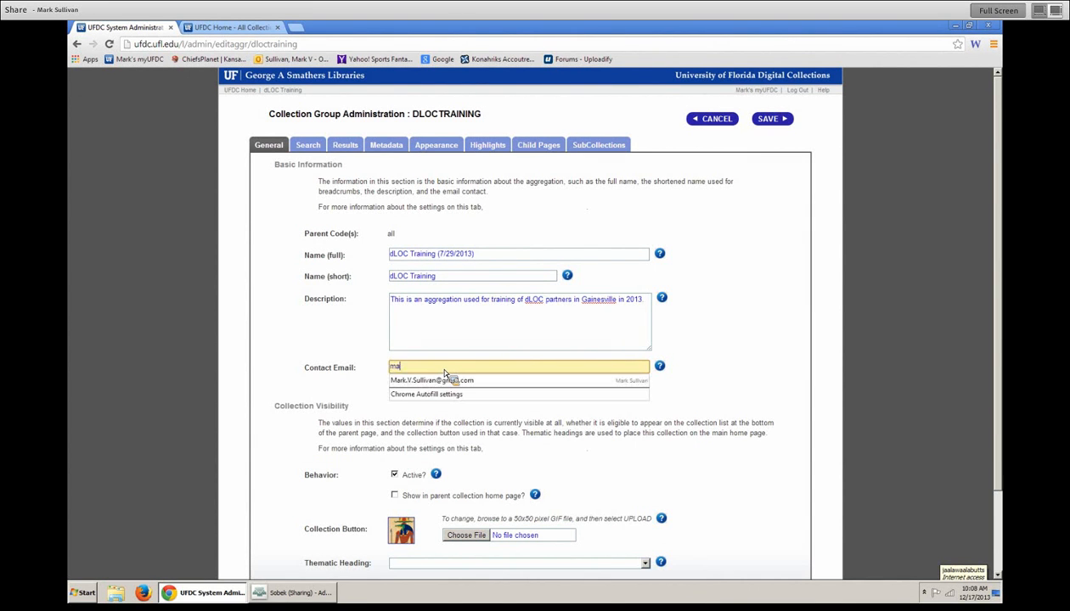
{"action": "left_click", "coordinate": [443, 379]}
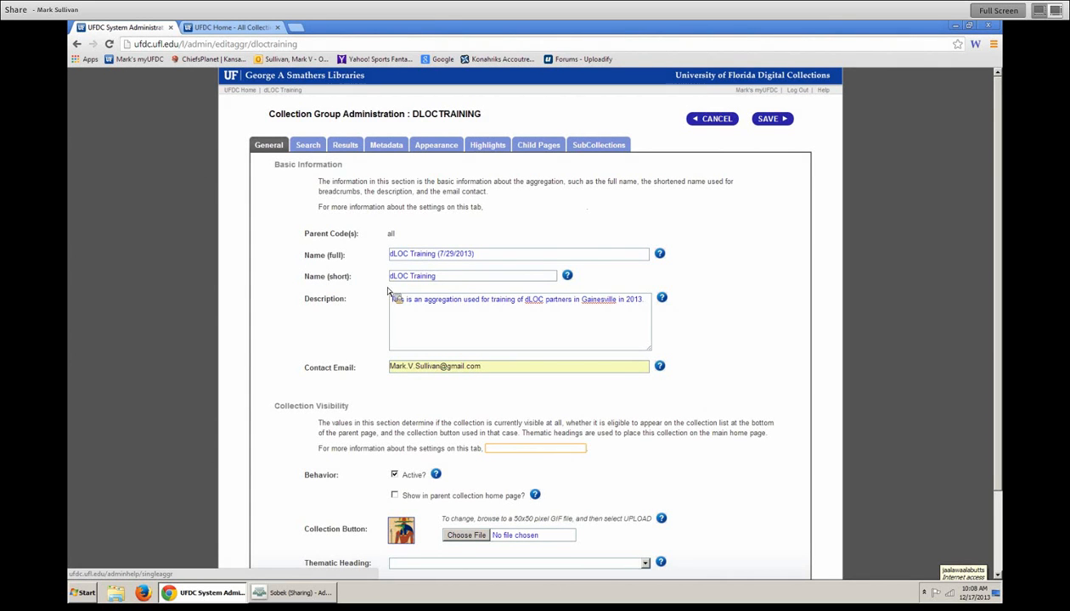
- Show UFDC home collections in Brief View and compare the Arts and Baldwin Library descriptions
{"action": "left_click", "coordinate": [229, 27]}
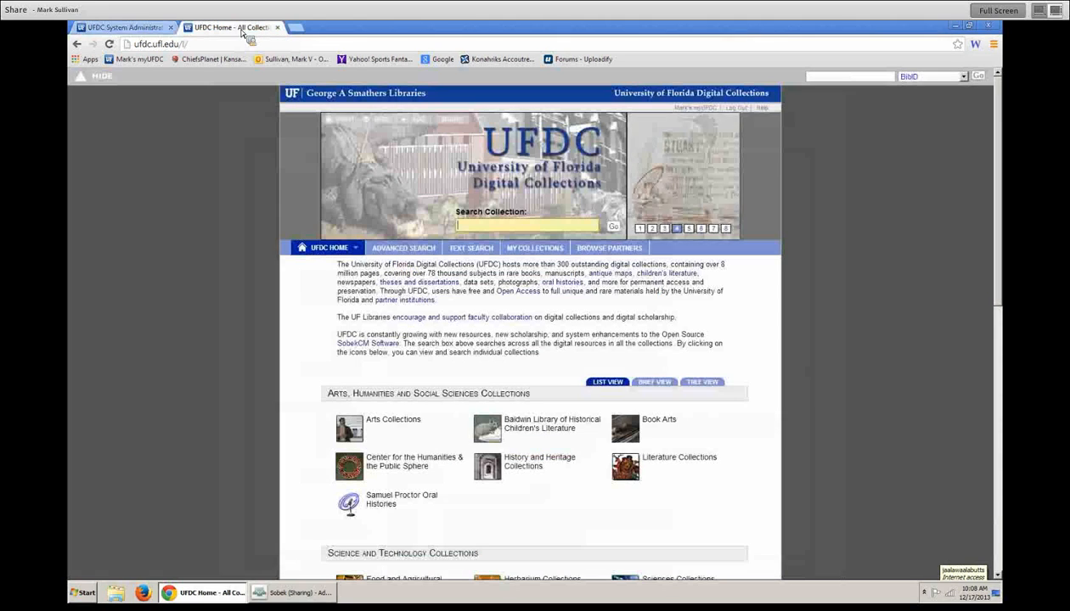
{"action": "scroll", "coordinate": [272, 146], "scroll_direction": "down", "scroll_amount": 4}
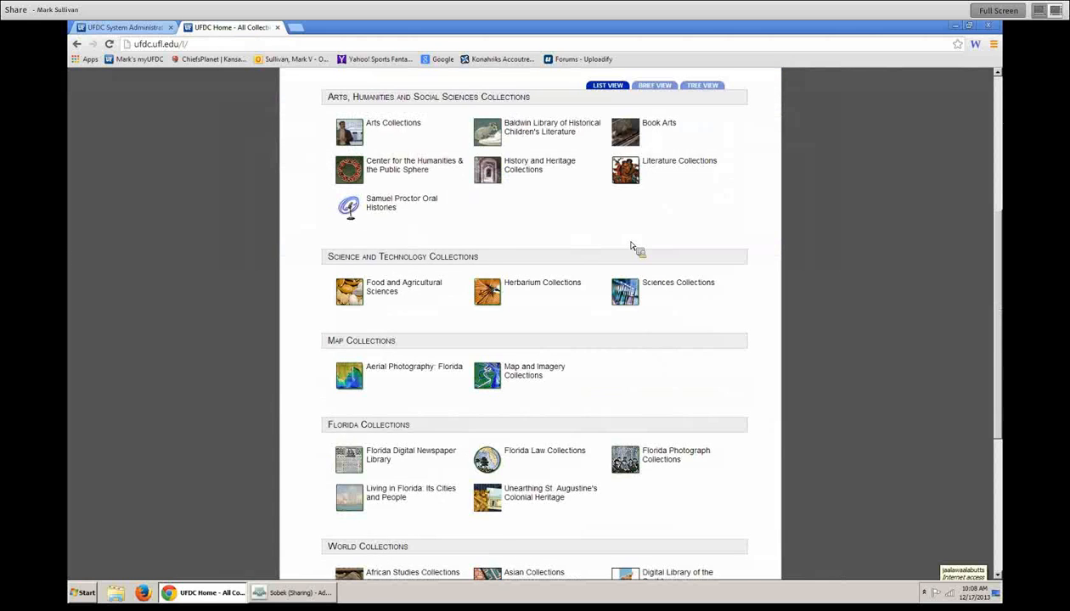
{"action": "scroll", "coordinate": [637, 242], "scroll_direction": "up", "scroll_amount": 2}
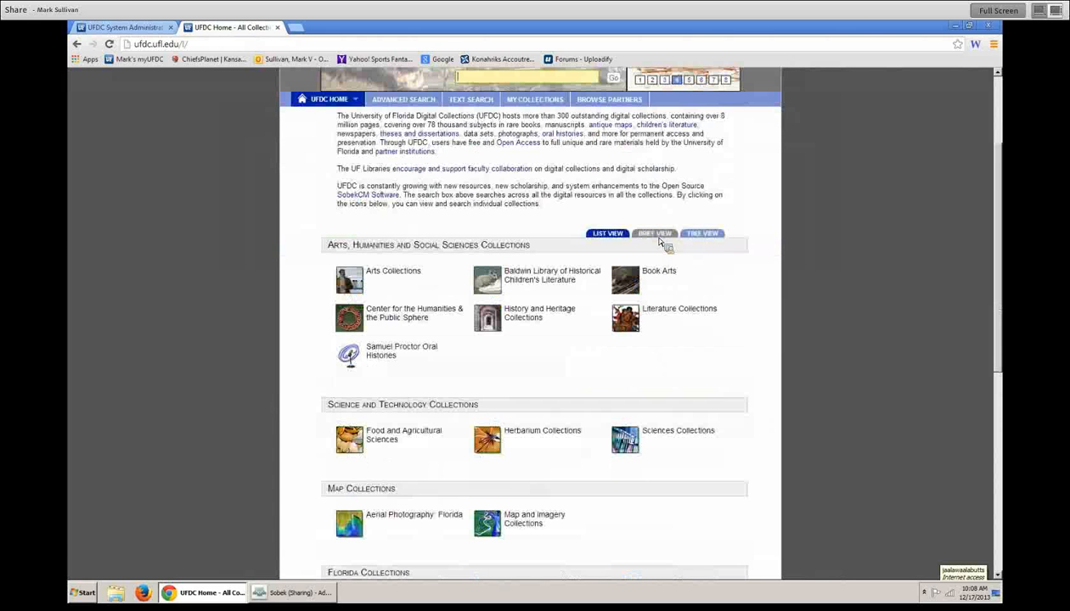
{"action": "left_click", "coordinate": [654, 234]}
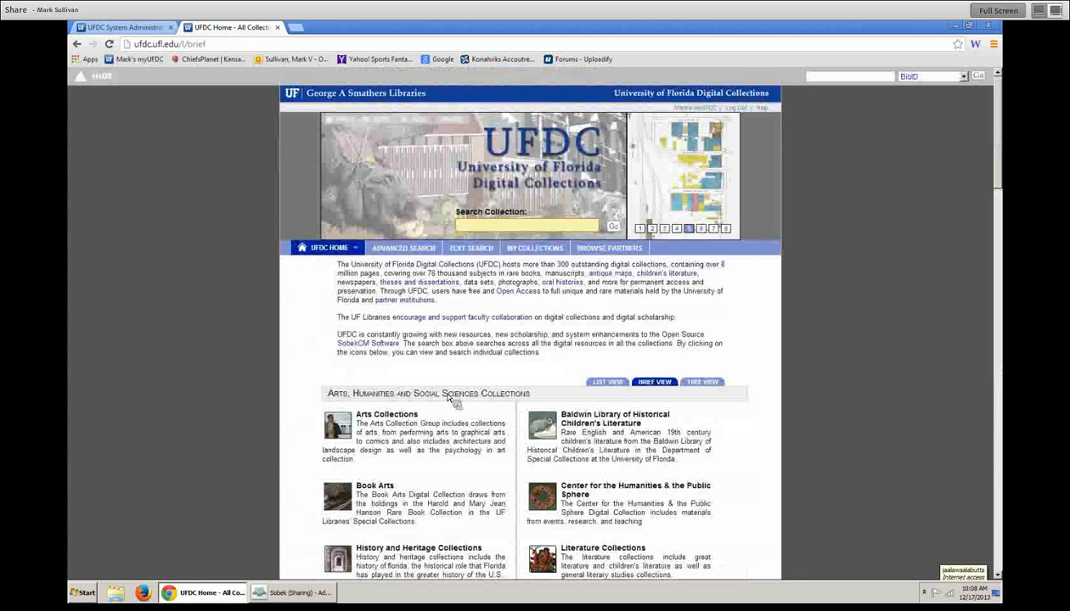
{"action": "left_click_drag", "start_coordinate": [358, 425], "coordinate": [399, 463]}
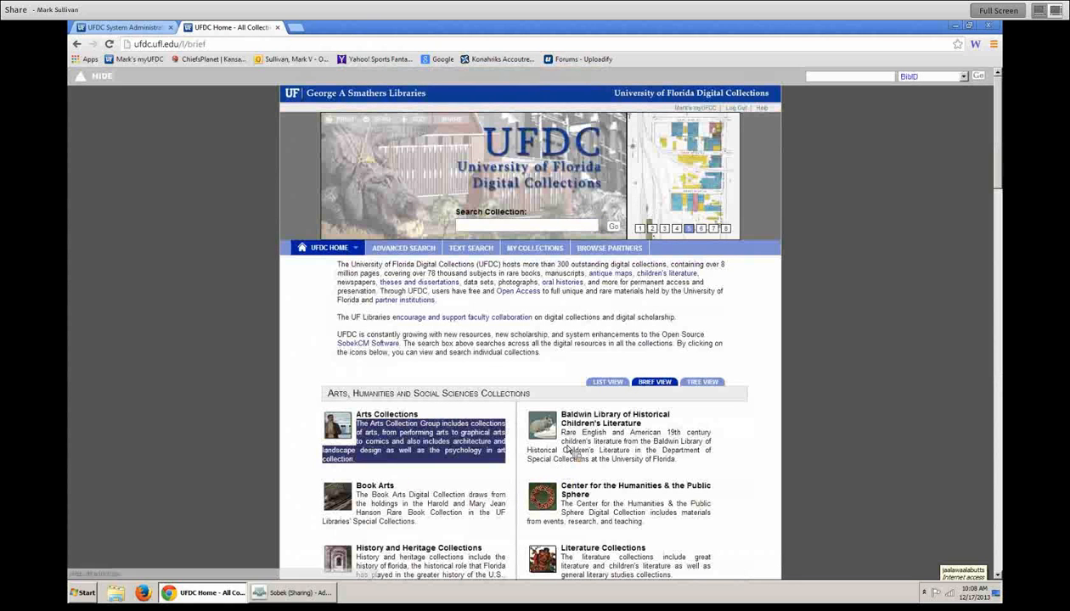
{"action": "left_click_drag", "start_coordinate": [563, 432], "coordinate": [684, 460]}
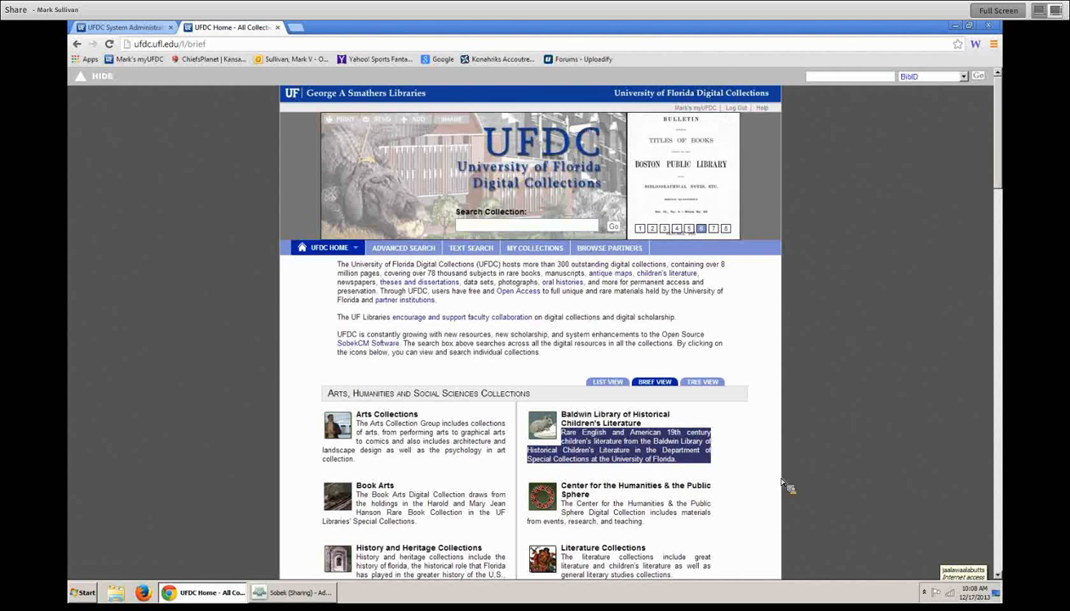
{"action": "scroll", "coordinate": [786, 487], "scroll_direction": "down", "scroll_amount": 2}
{"action": "scroll", "coordinate": [768, 473], "scroll_direction": "up", "scroll_amount": 2}
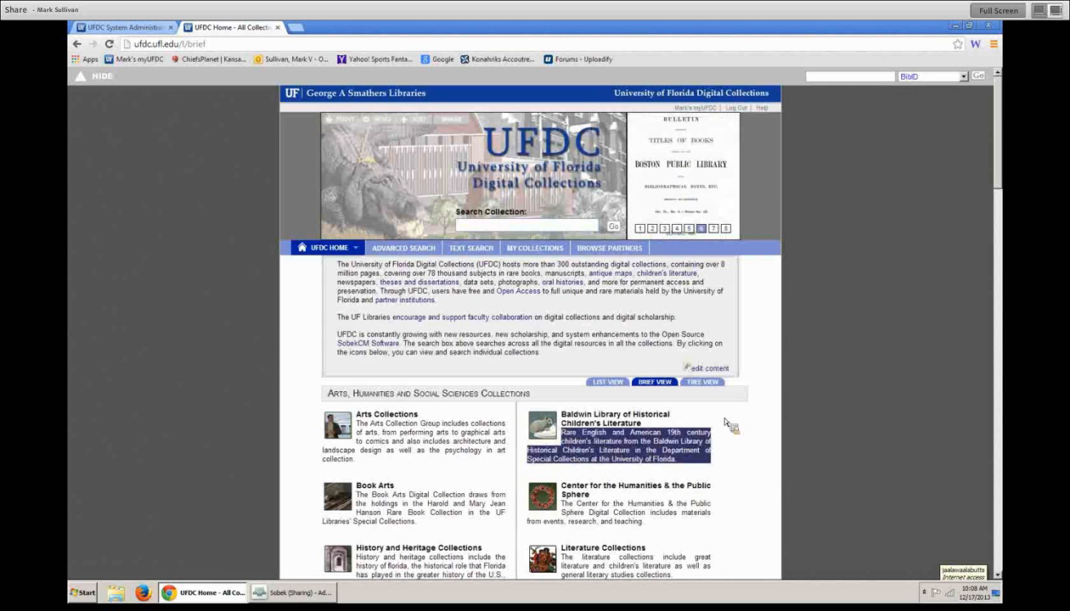
- Open the Baldwin Library collection and its pictured book, The Tribulations of Tommy Tiptop
{"action": "left_click", "coordinate": [623, 428]}
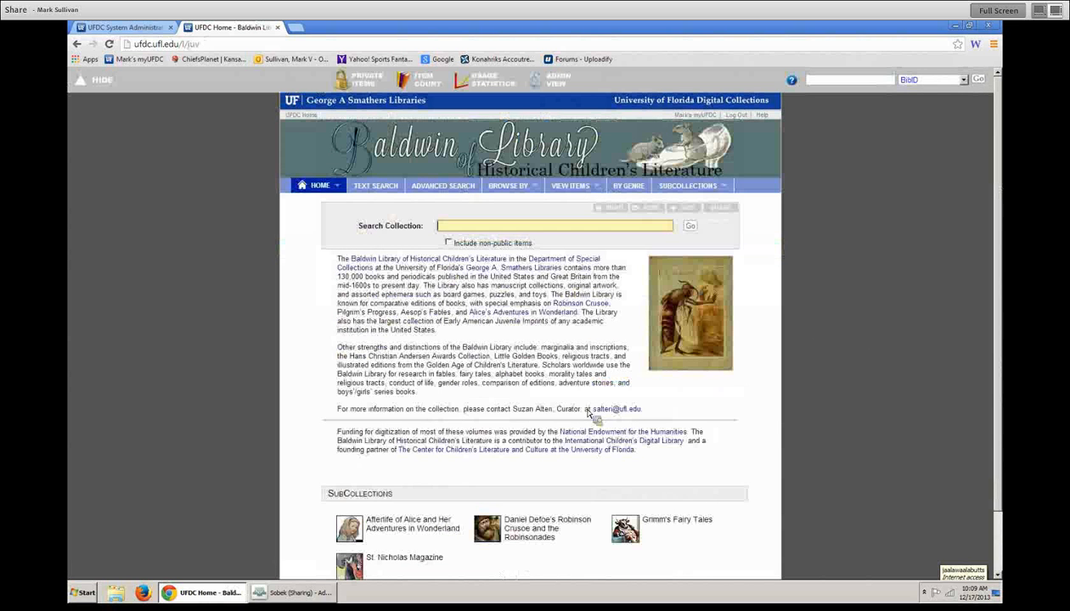
{"action": "left_click", "coordinate": [688, 319]}
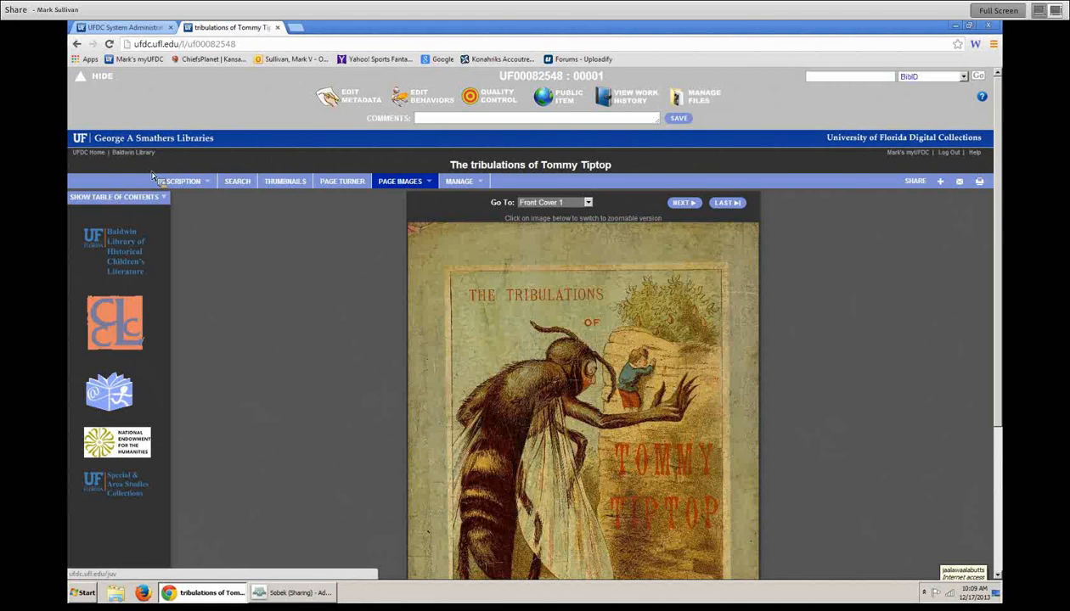
{"action": "left_click", "coordinate": [122, 28]}
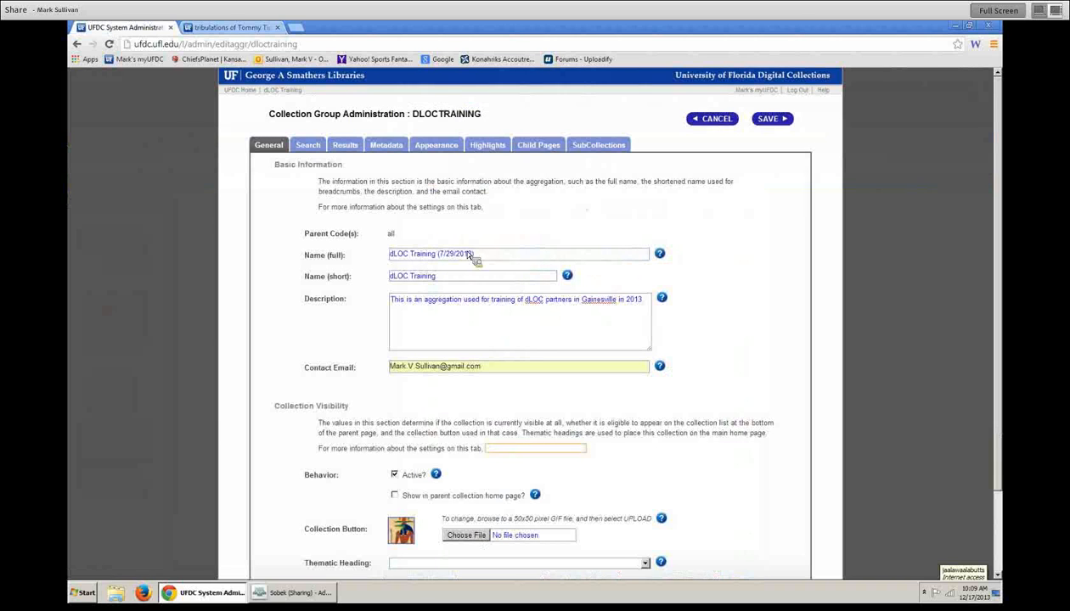
{"action": "left_click", "coordinate": [497, 255]}
{"action": "left_click", "coordinate": [496, 277]}
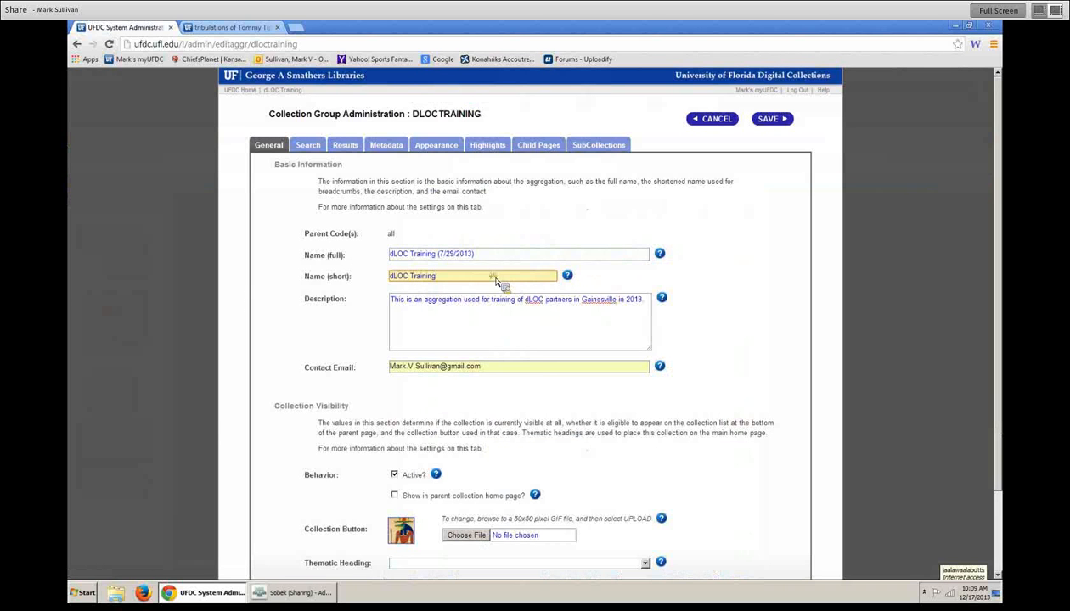
{"action": "left_click", "coordinate": [481, 331]}
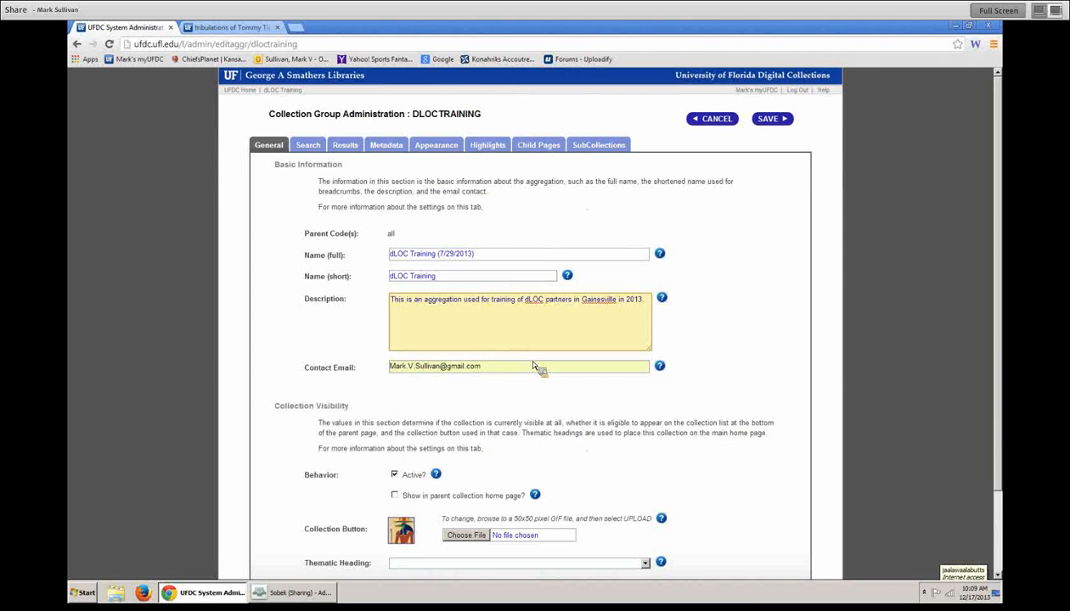
{"action": "scroll", "coordinate": [501, 344], "scroll_direction": "down", "scroll_amount": 1}
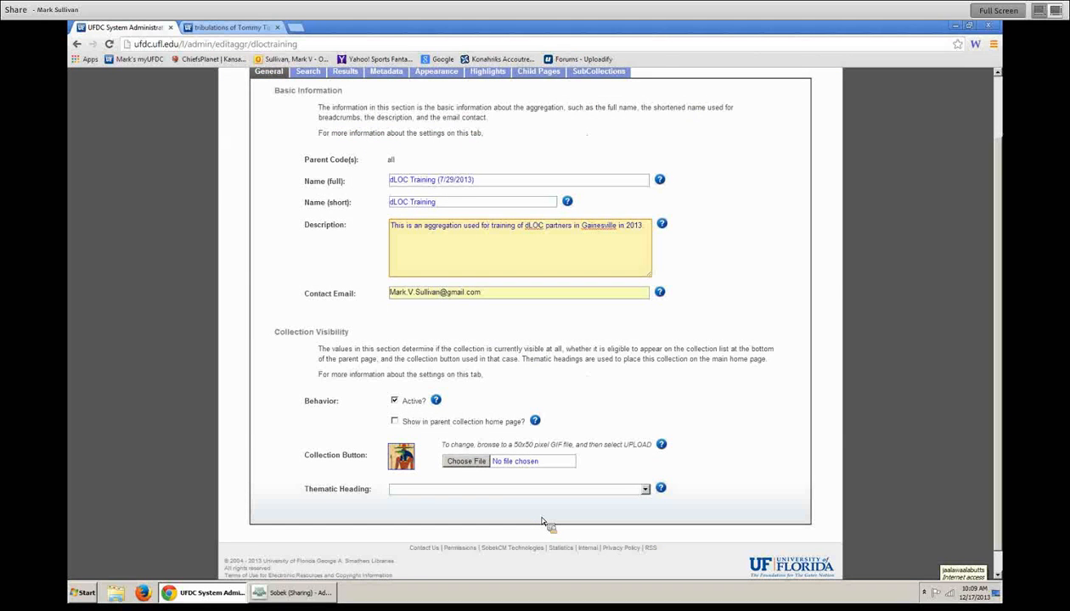
{"action": "left_click", "coordinate": [394, 401]}
{"action": "left_click", "coordinate": [395, 401]}
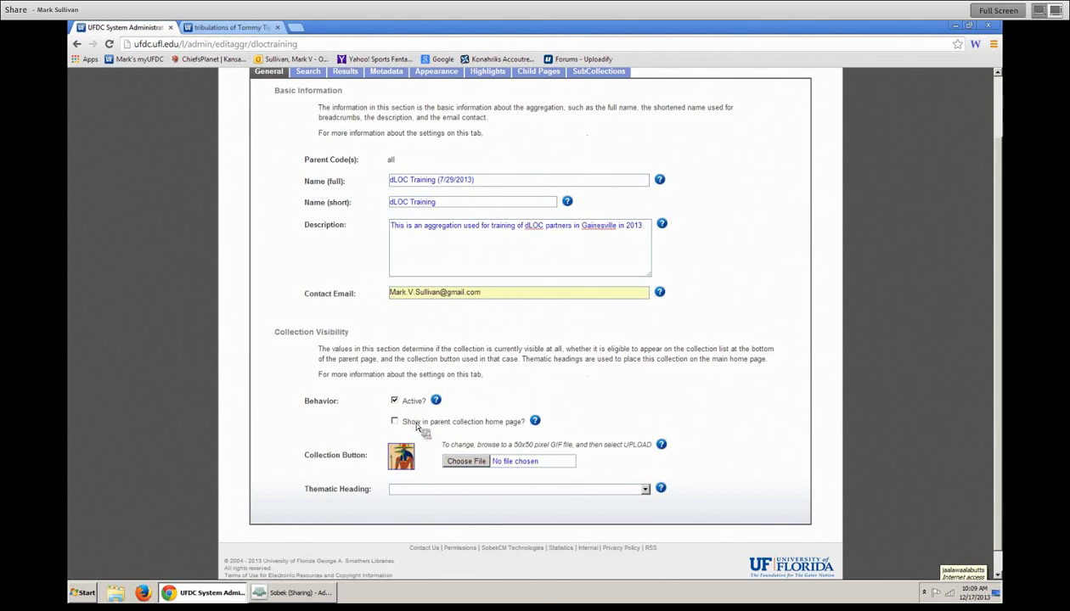
{"action": "triple_click", "coordinate": [428, 422]}
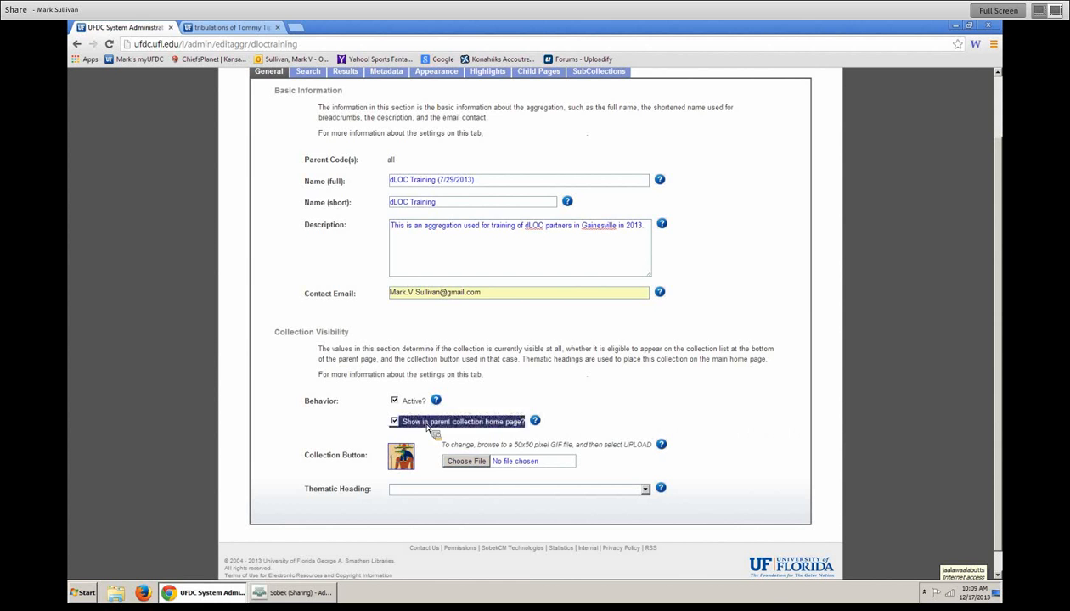
{"action": "left_click", "coordinate": [413, 429]}
{"action": "left_click", "coordinate": [222, 28]}
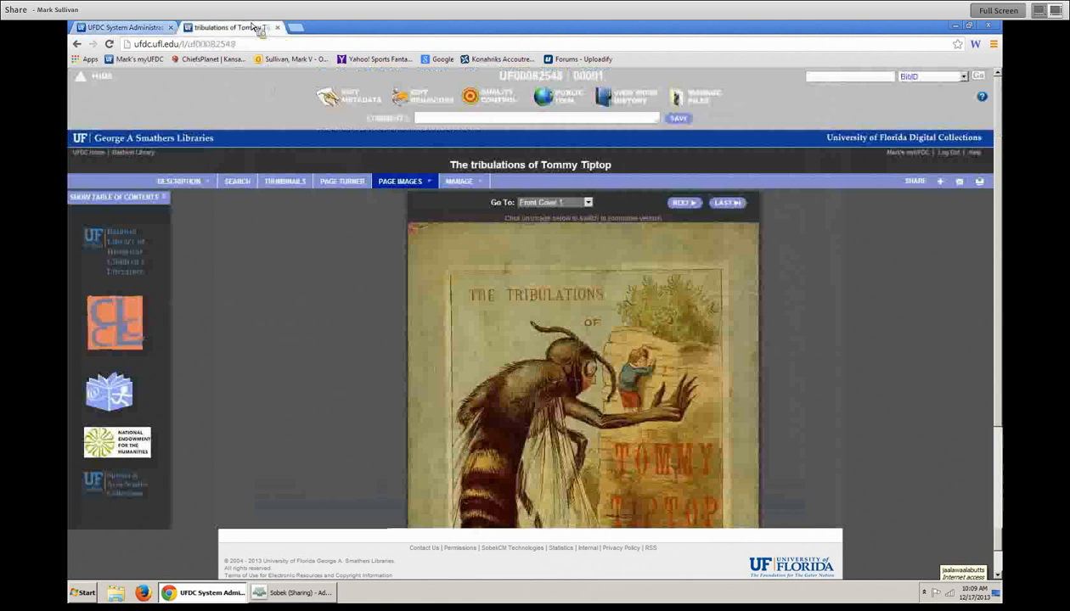
- Revisit the Baldwin Library home page to view its four subcollections, then return to the DLOCTRAINING admin form
{"action": "left_click", "coordinate": [77, 43]}
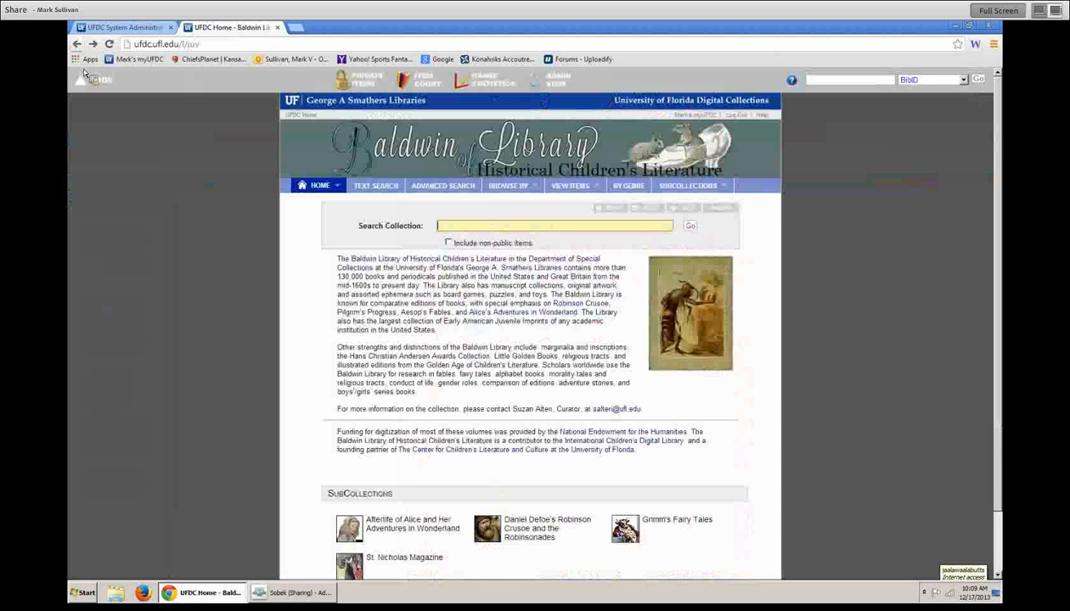
{"action": "scroll", "coordinate": [357, 497], "scroll_direction": "down", "scroll_amount": 2}
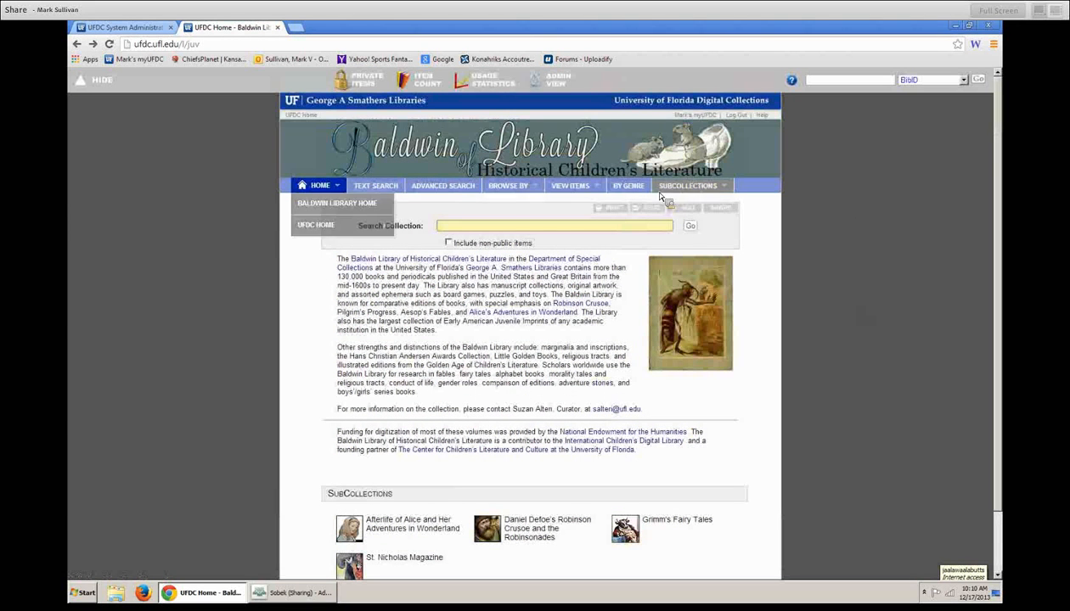
{"action": "mouse_move", "coordinate": [708, 189]}
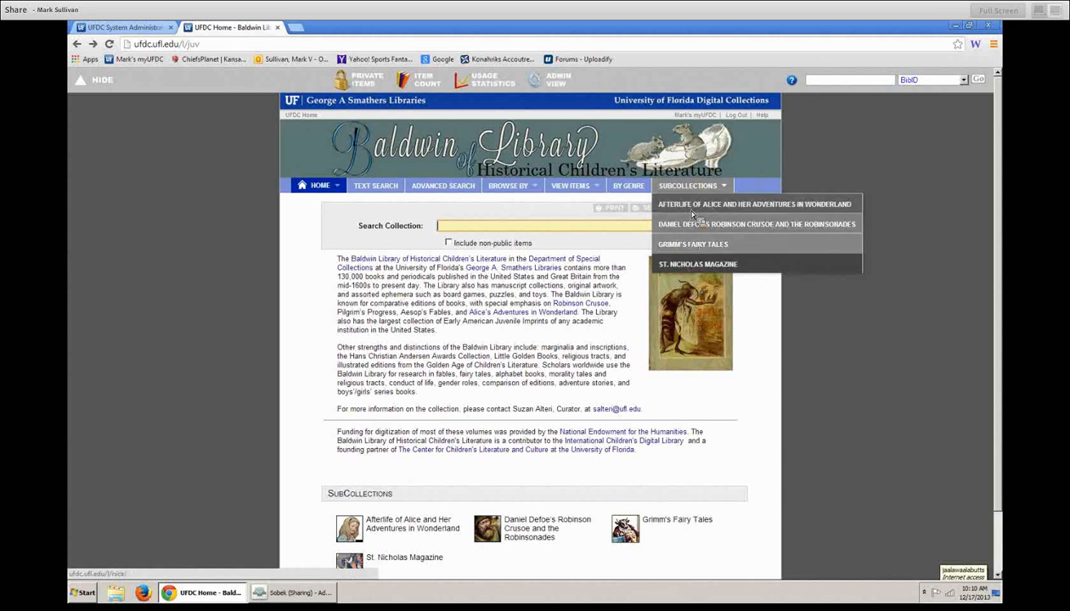
{"action": "left_click", "coordinate": [155, 28]}
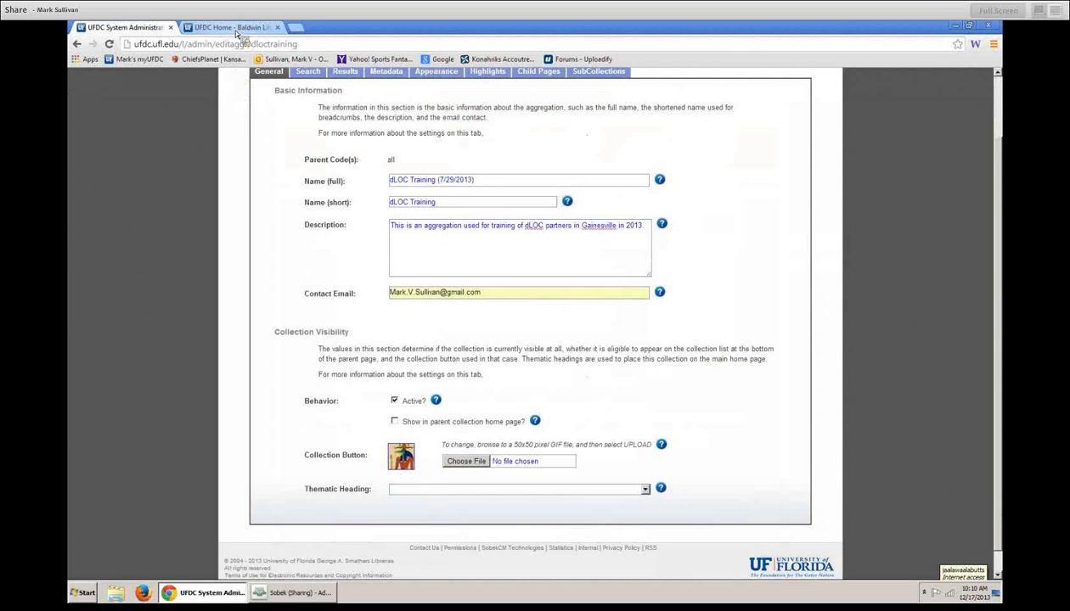
- Review the Thematic Heading choices on the DLOCTRAINING admin form, then bring up the public Baldwin Library page
{"action": "scroll", "coordinate": [503, 492], "scroll_direction": "down", "scroll_amount": 3}
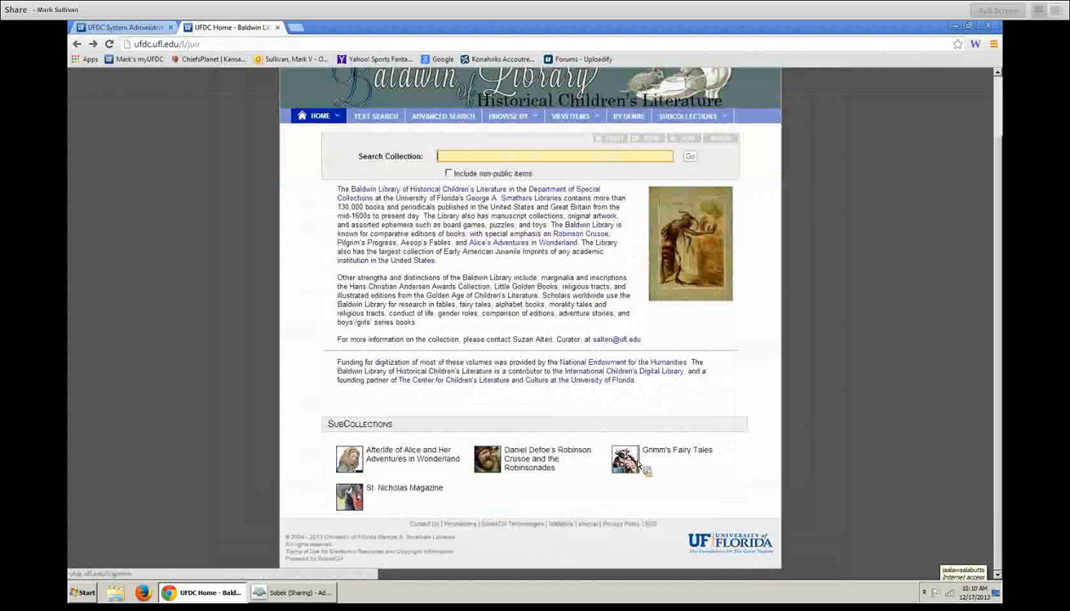
{"action": "left_click", "coordinate": [161, 27]}
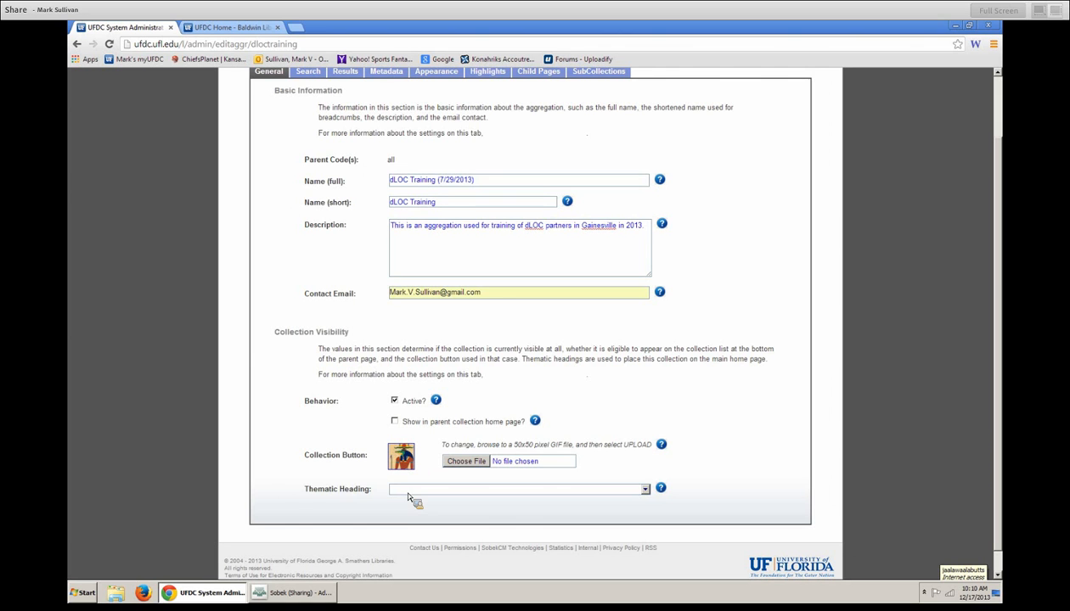
{"action": "left_click_drag", "start_coordinate": [310, 491], "coordinate": [715, 498]}
{"action": "left_click", "coordinate": [715, 498]}
{"action": "left_click", "coordinate": [645, 491]}
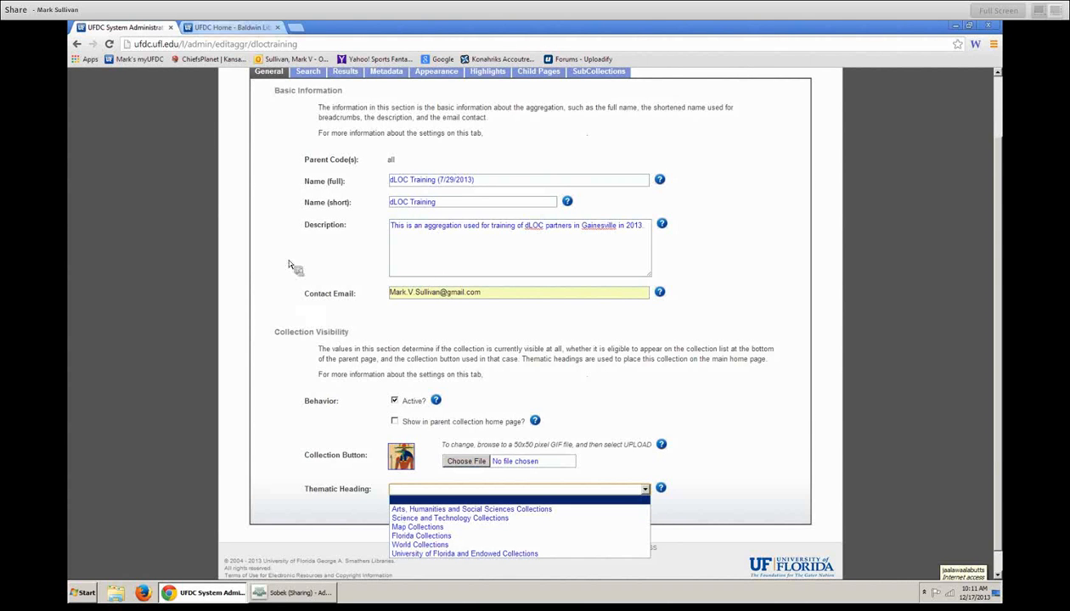
{"action": "left_click", "coordinate": [225, 27]}
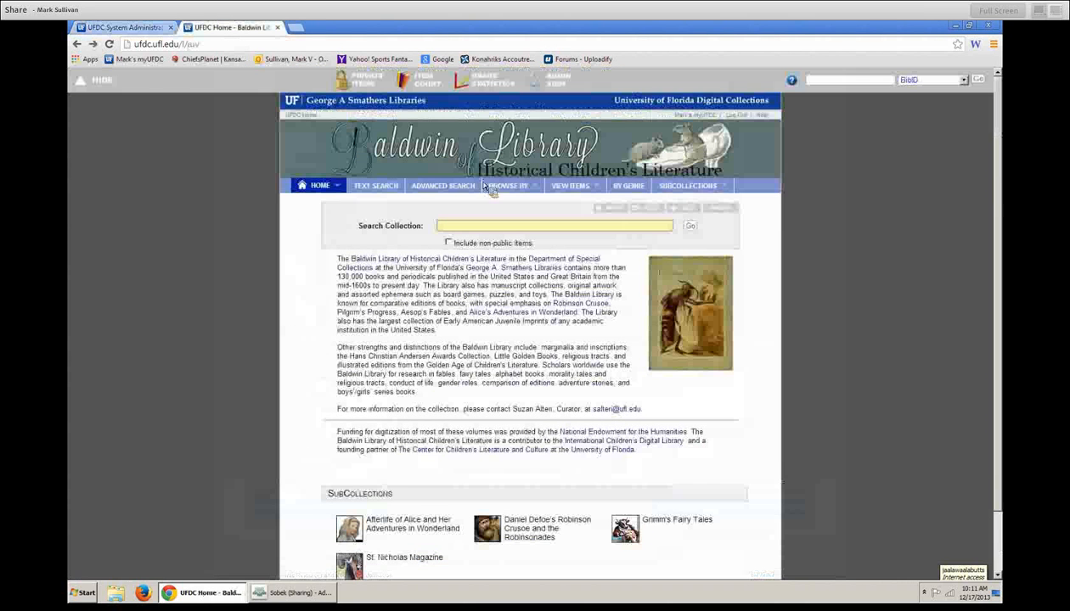
- Find the Arts, Humanities and Social Sciences Collections heading on UFDC home, then return to the admin form
{"action": "left_click", "coordinate": [318, 117]}
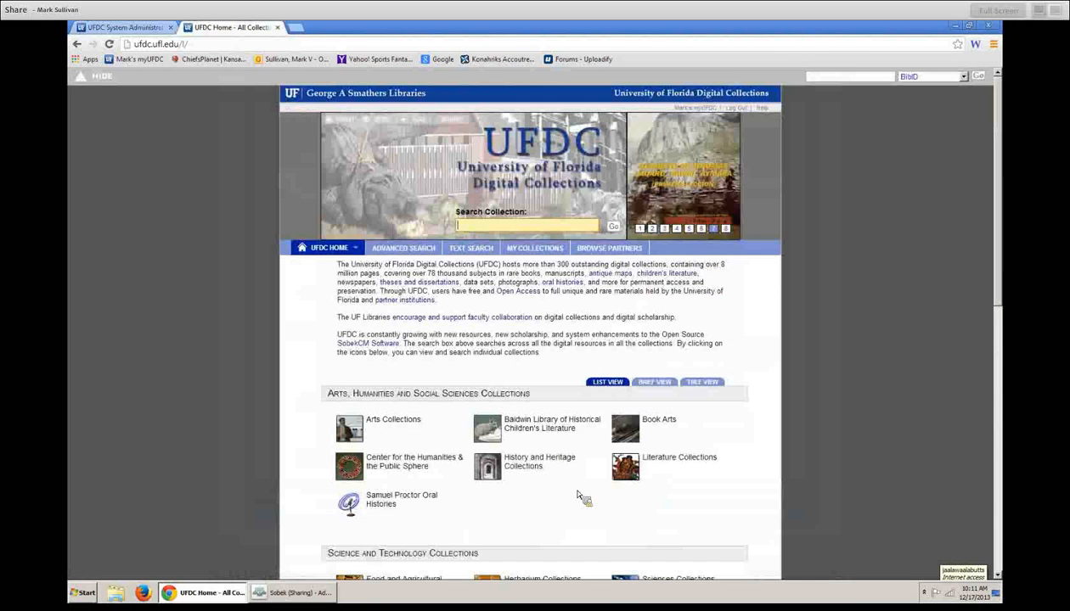
{"action": "scroll", "coordinate": [703, 411], "scroll_direction": "down", "scroll_amount": 3}
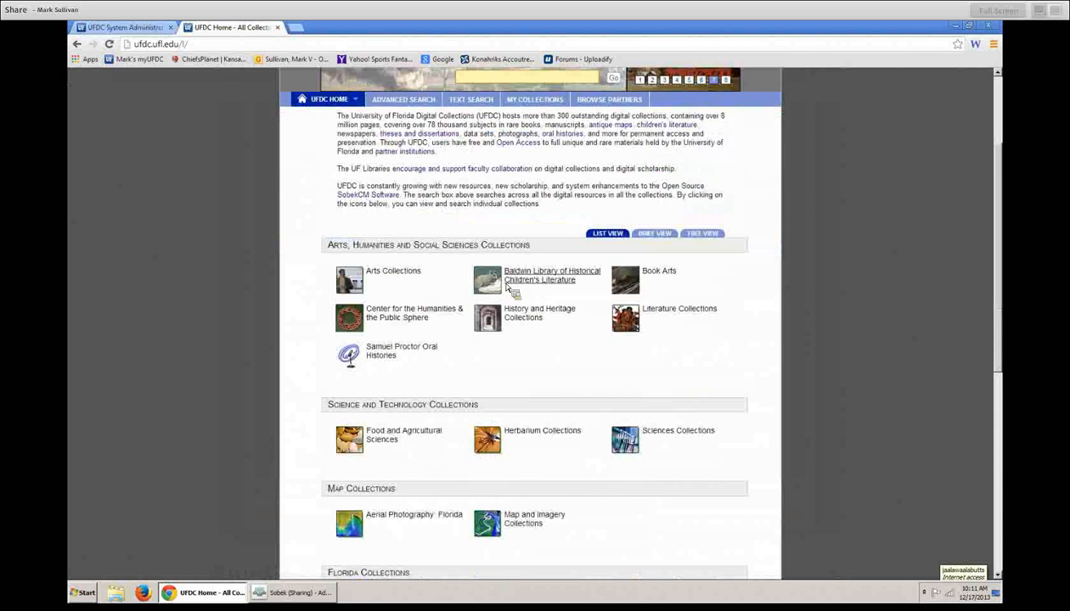
{"action": "scroll", "coordinate": [513, 293], "scroll_direction": "down", "scroll_amount": 1}
{"action": "left_click_drag", "start_coordinate": [532, 173], "coordinate": [270, 180]}
{"action": "left_click", "coordinate": [288, 214]}
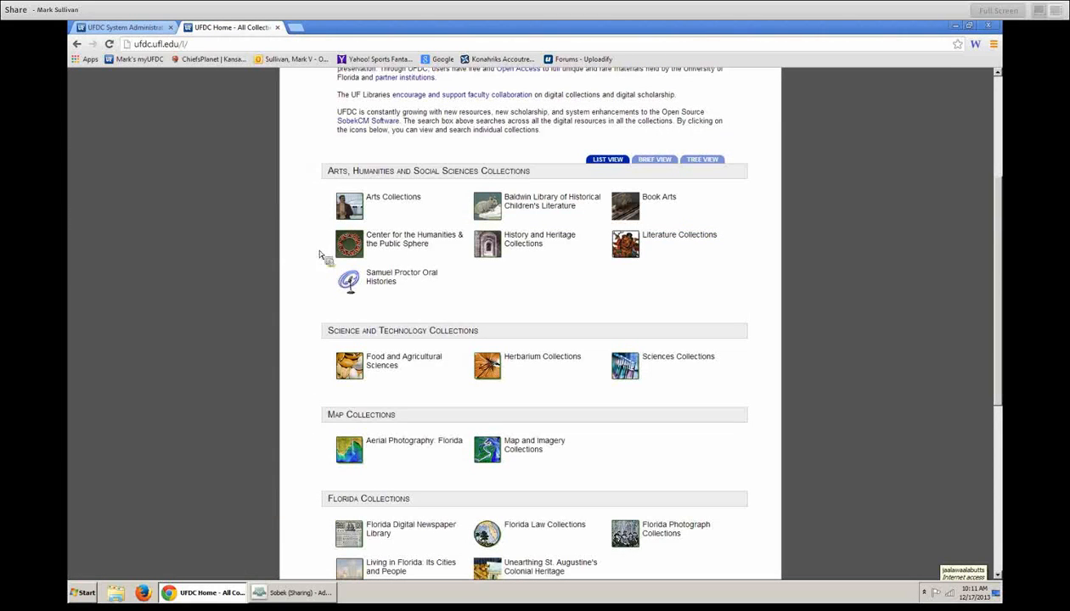
{"action": "left_click", "coordinate": [128, 27]}
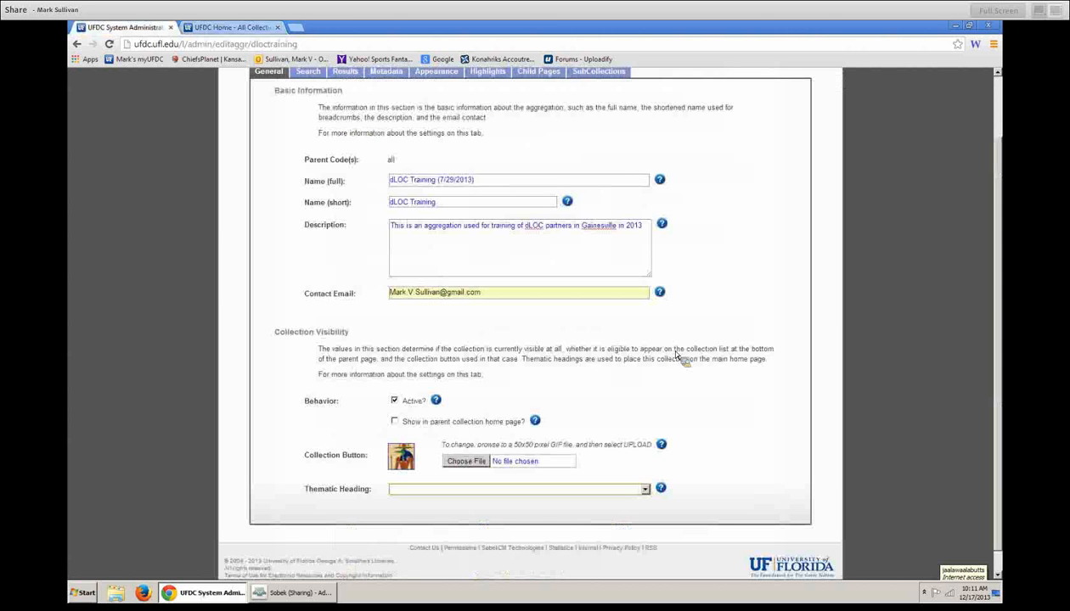
{"action": "left_click", "coordinate": [646, 490]}
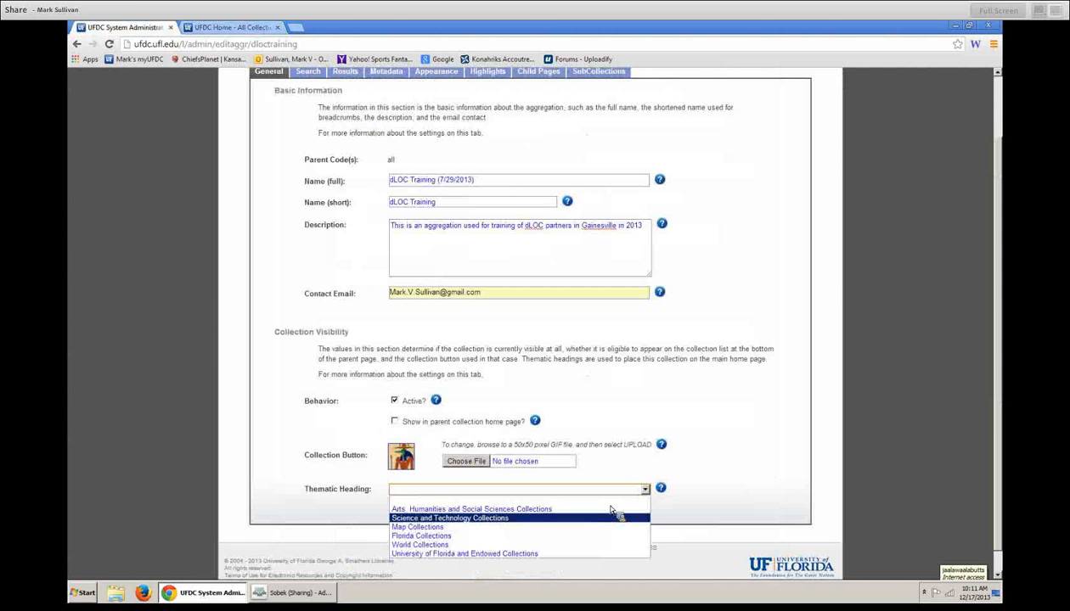
{"action": "scroll", "coordinate": [676, 377], "scroll_direction": "up", "scroll_amount": 1}
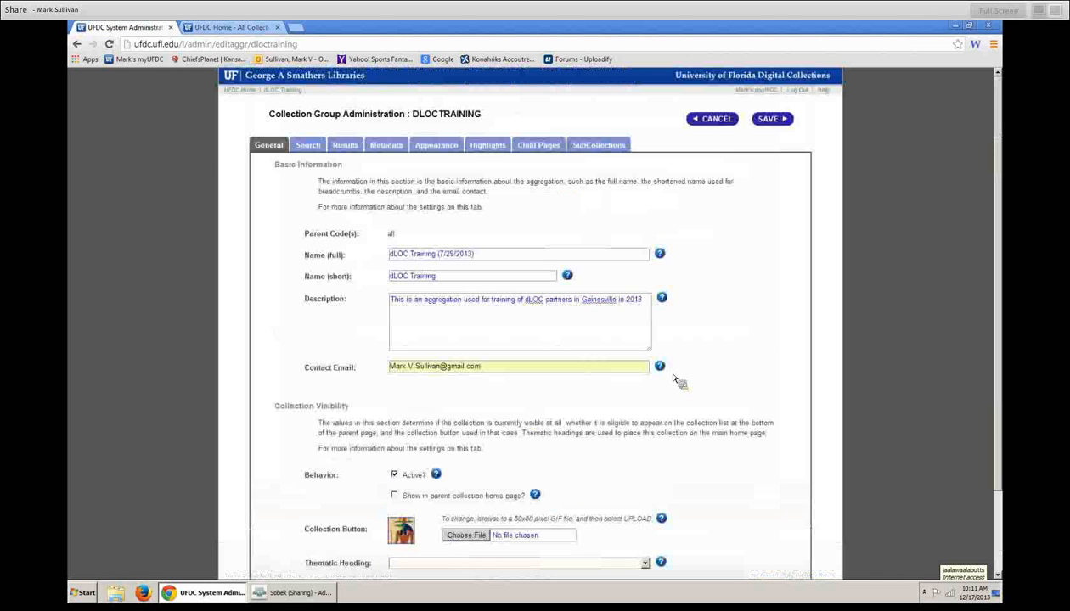
{"action": "scroll", "coordinate": [492, 357], "scroll_direction": "down", "scroll_amount": 1}
{"action": "left_click", "coordinate": [563, 466]}
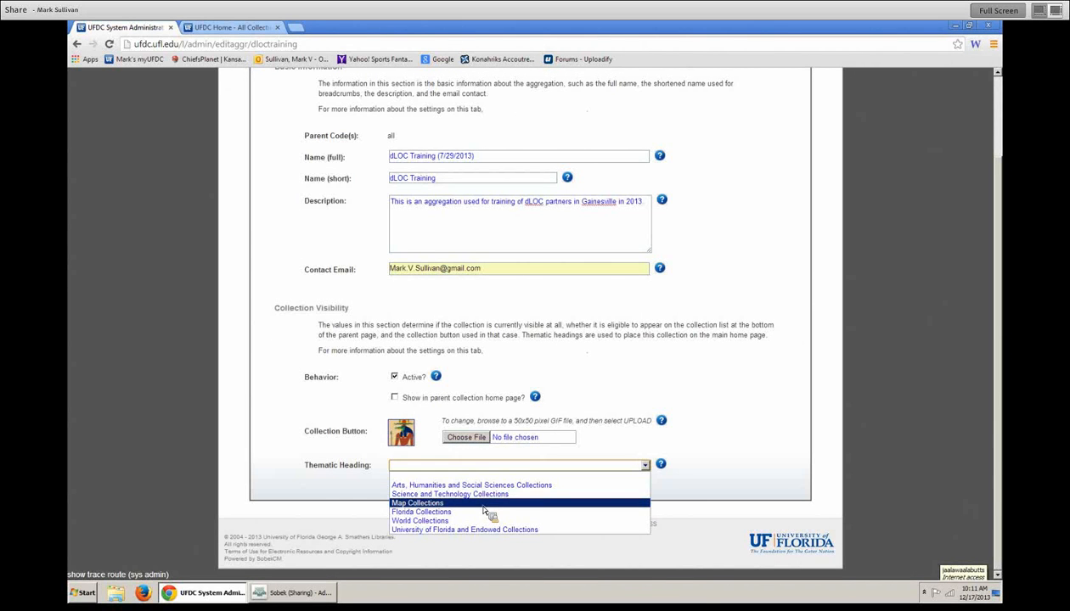
{"action": "scroll", "coordinate": [761, 384], "scroll_direction": "up", "scroll_amount": 1}
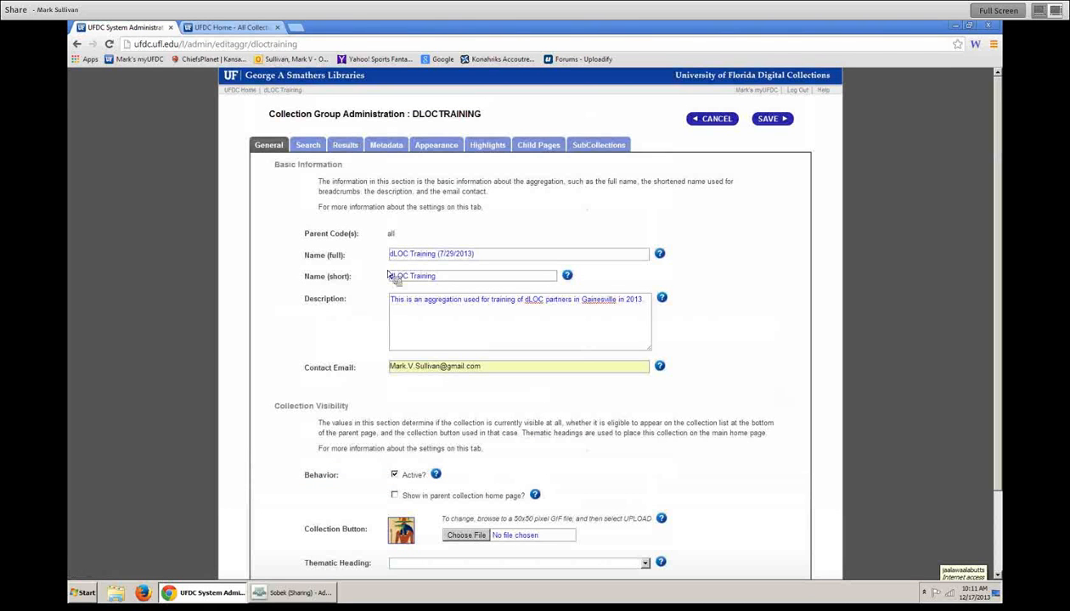
{"action": "mouse_move", "coordinate": [328, 601]}
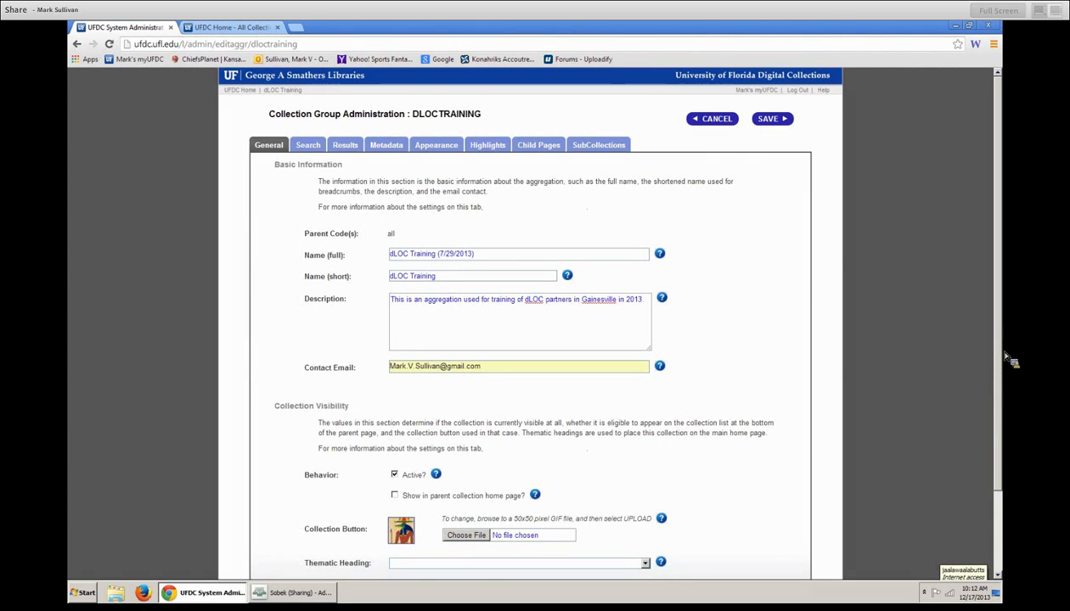
{"action": "scroll", "coordinate": [998, 400], "scroll_direction": "down", "scroll_amount": 2}
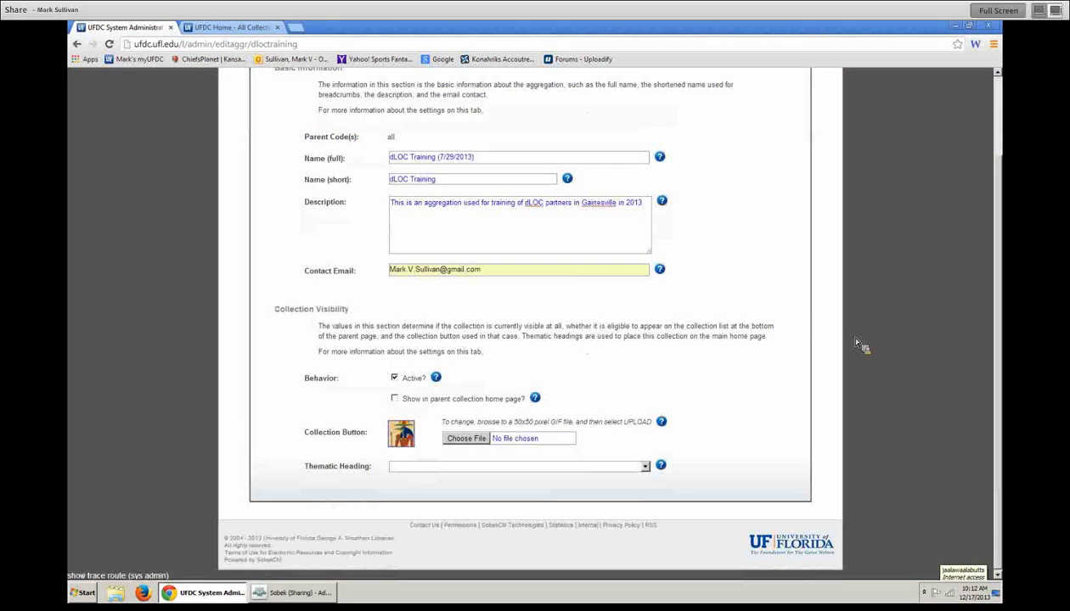
{"action": "scroll", "coordinate": [841, 332], "scroll_direction": "up", "scroll_amount": 2}
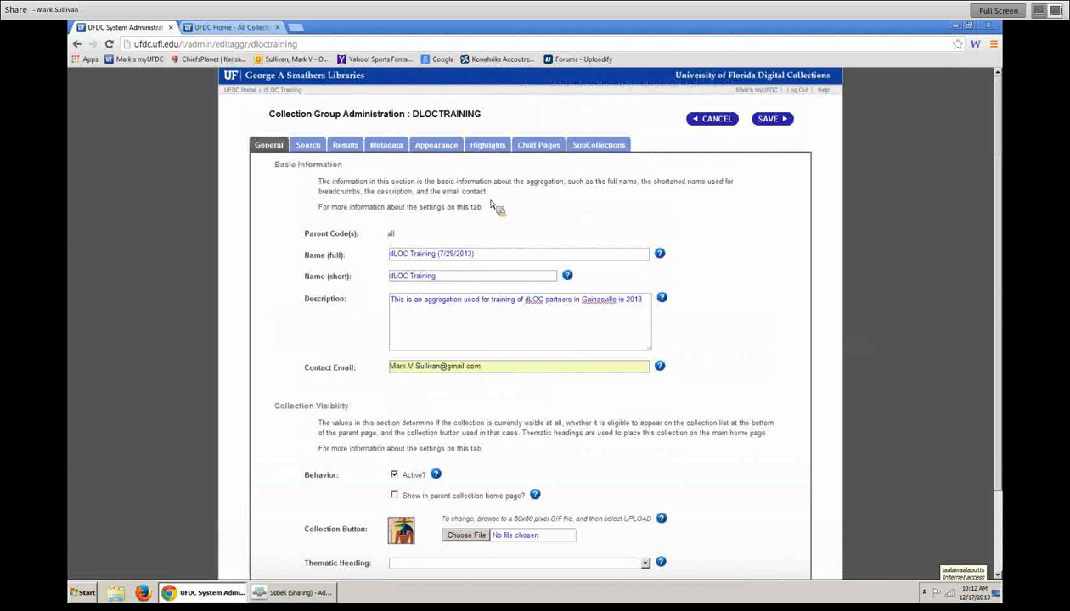
- Enable Map Search in dLOC Training's search settings and save, with the public page opened alongside
{"action": "left_click", "coordinate": [308, 145]}
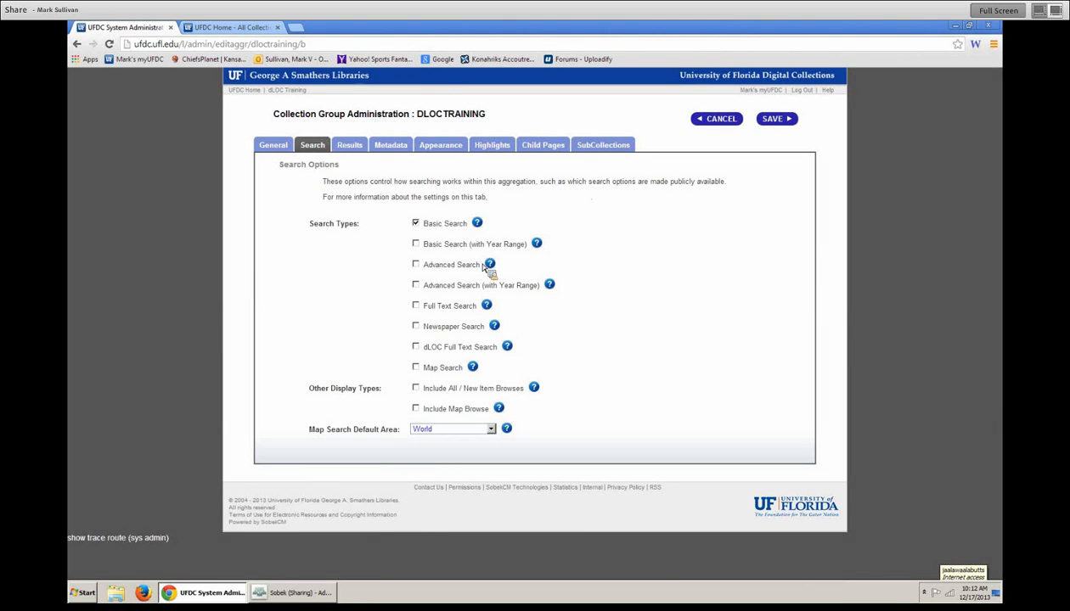
{"action": "right_click", "coordinate": [287, 90]}
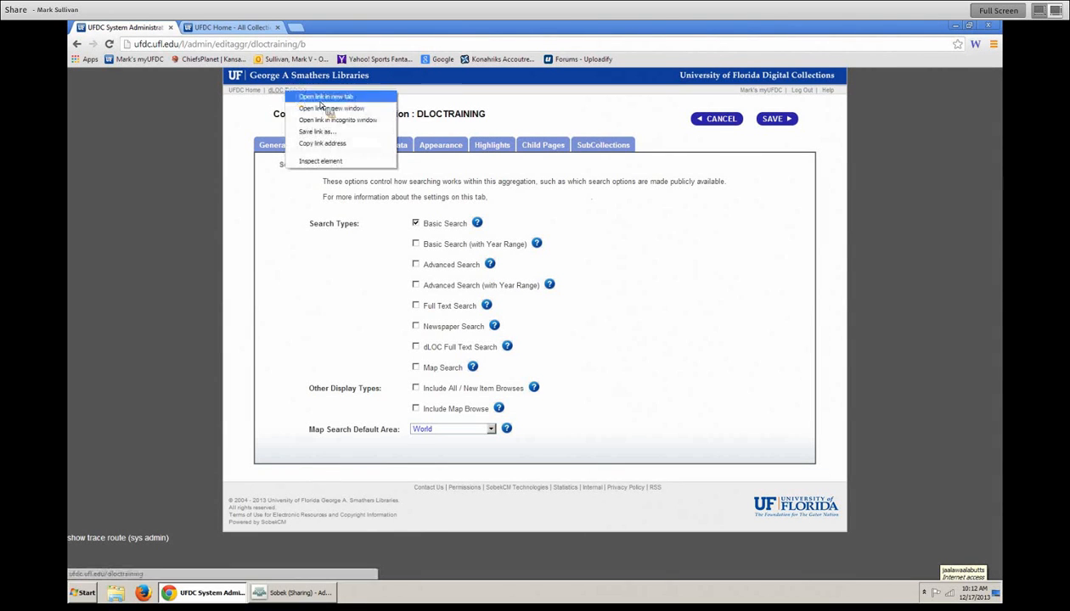
{"action": "left_click", "coordinate": [324, 97]}
{"action": "key", "text": "ctrl+Tab"}
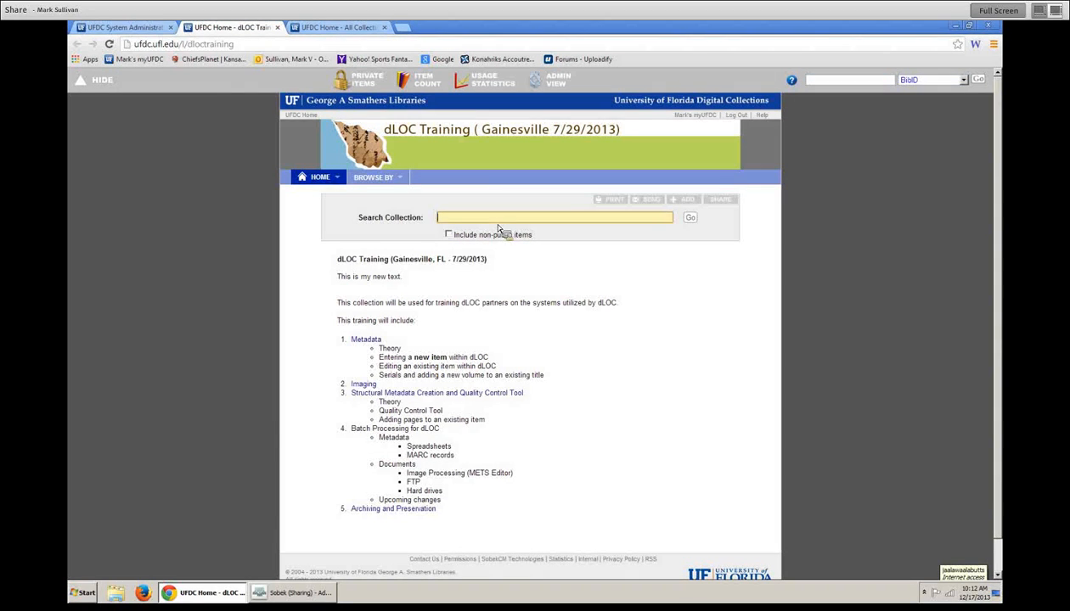
{"action": "left_click", "coordinate": [119, 28]}
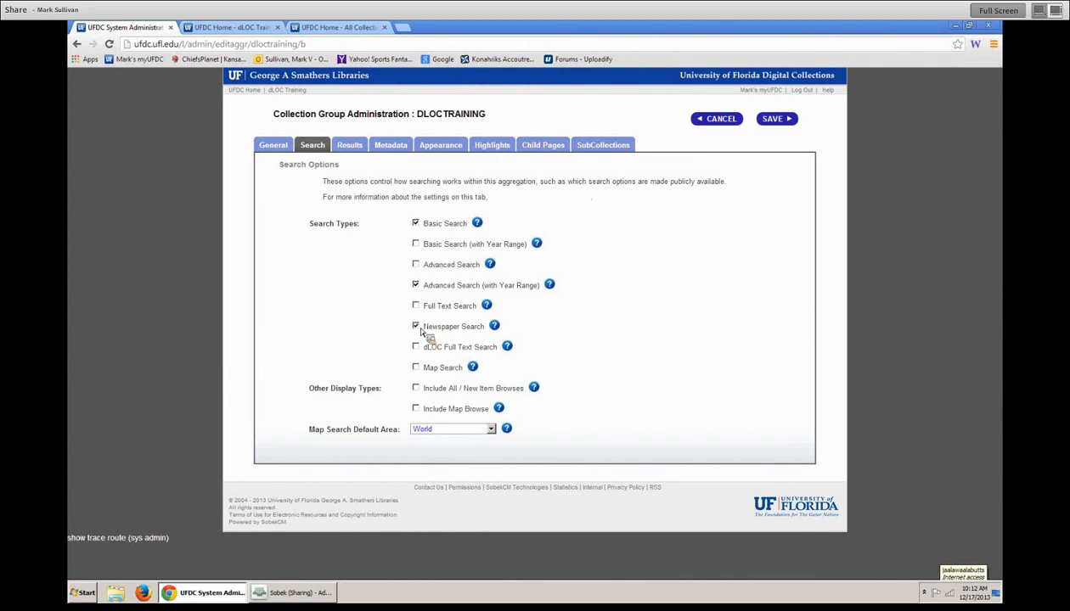
{"action": "left_click", "coordinate": [416, 368]}
{"action": "left_click", "coordinate": [775, 119]}
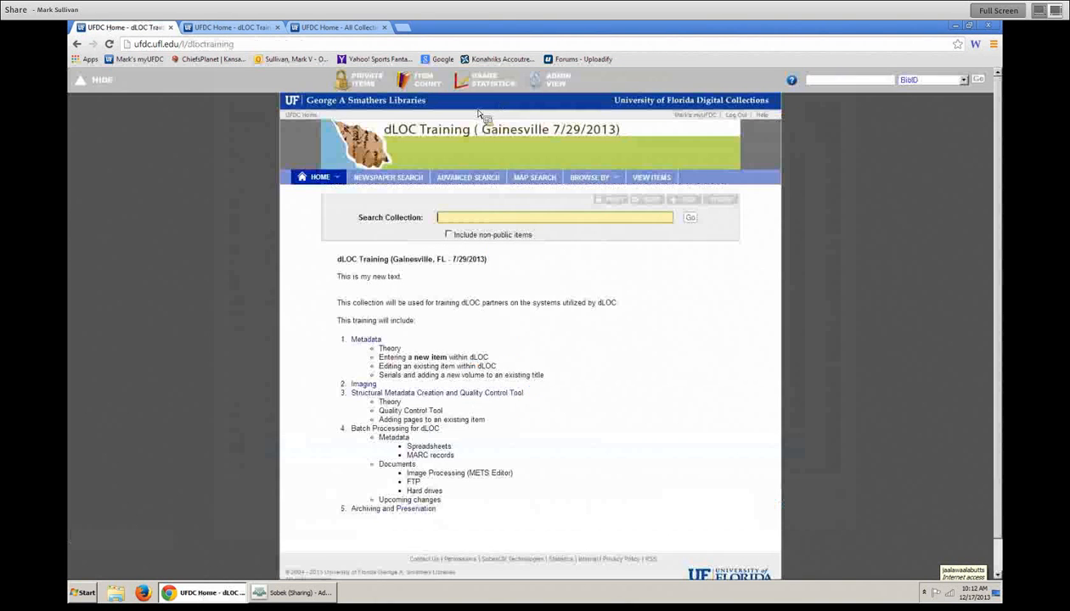
- Preview dLOC Training's advanced search, map search and item list on the public page
{"action": "left_click", "coordinate": [277, 27]}
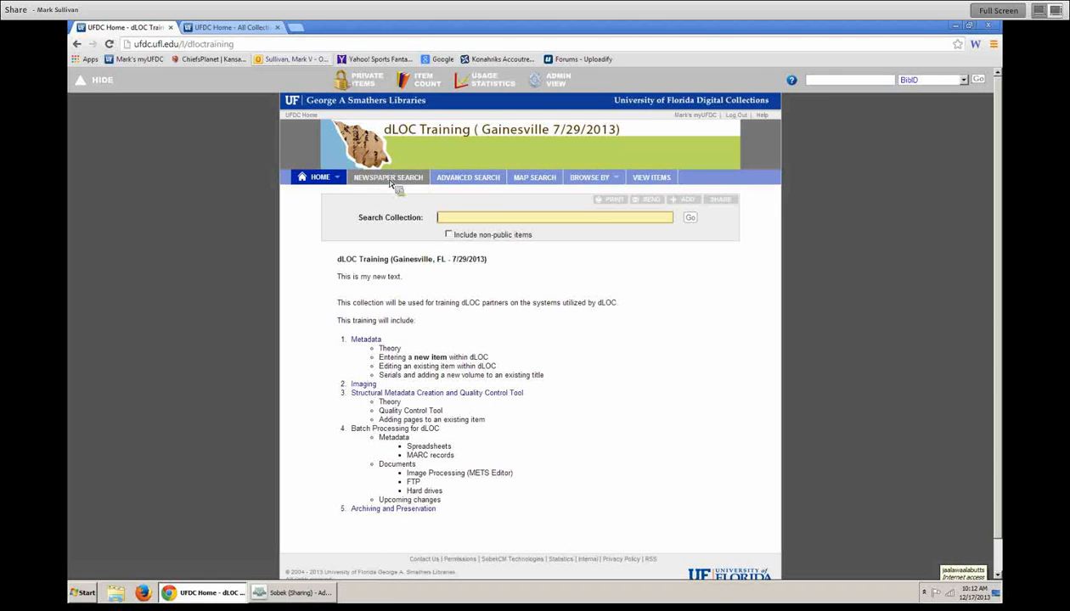
{"action": "left_click", "coordinate": [468, 178]}
{"action": "left_click", "coordinate": [532, 179]}
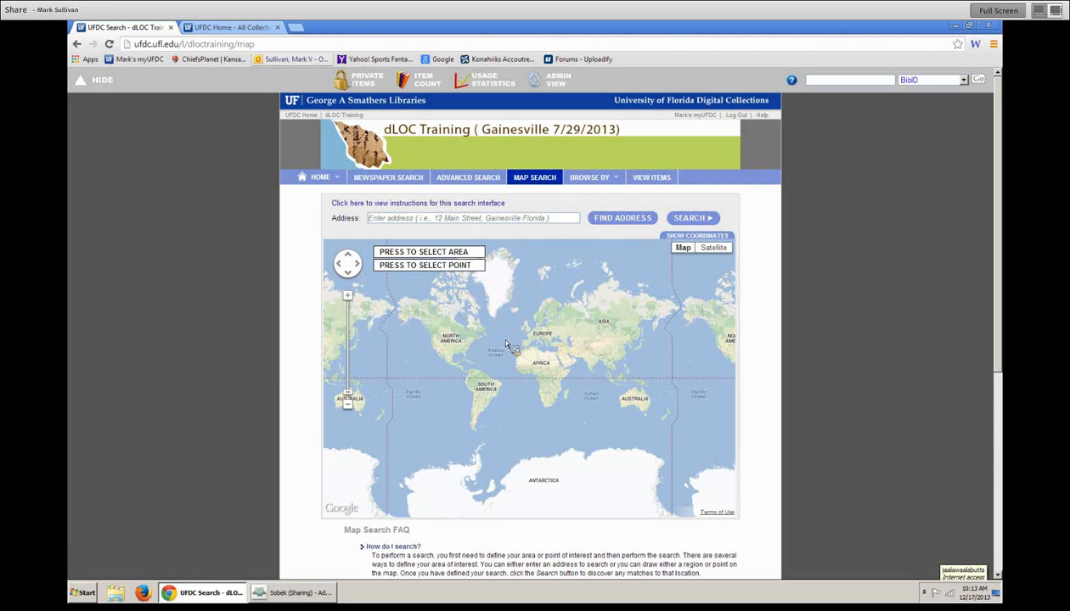
{"action": "left_click", "coordinate": [656, 188]}
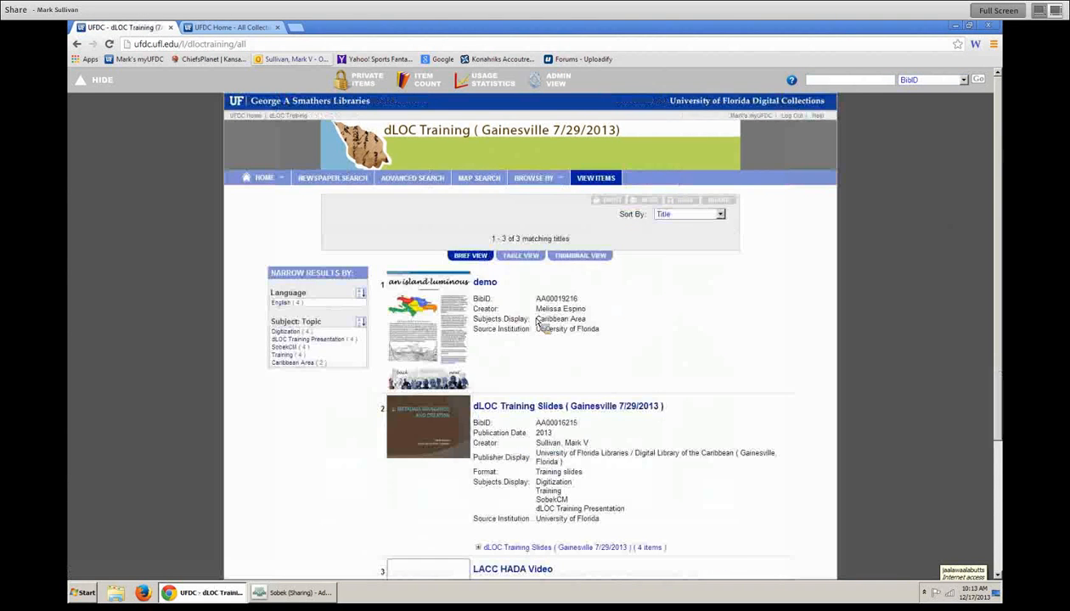
{"action": "left_click", "coordinate": [76, 43]}
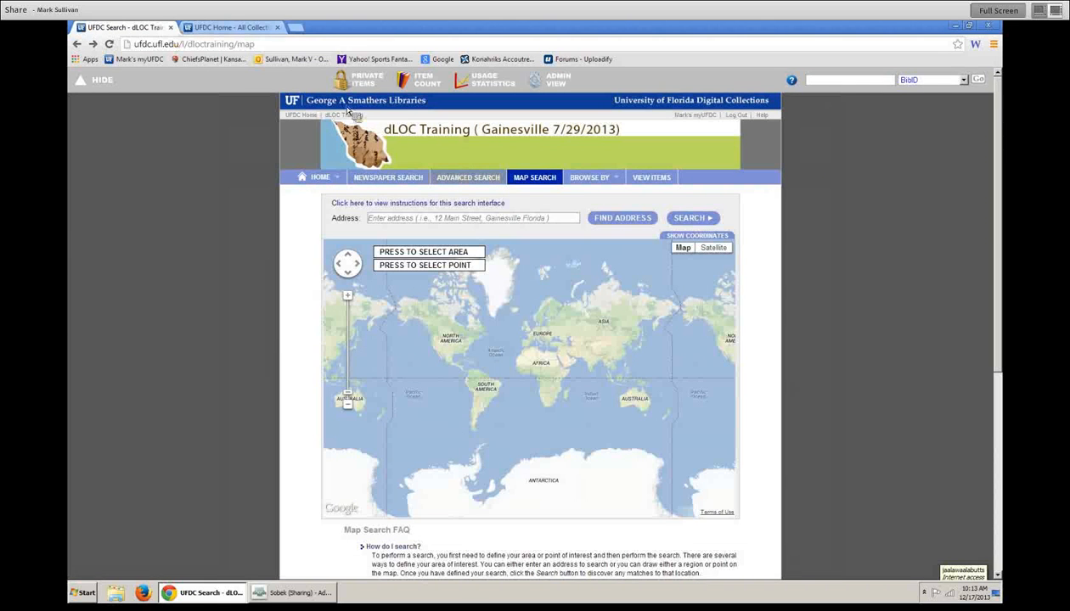
- Turn off year-range advanced search and newspaper search for dLOC Training and save
{"action": "left_click", "coordinate": [559, 84]}
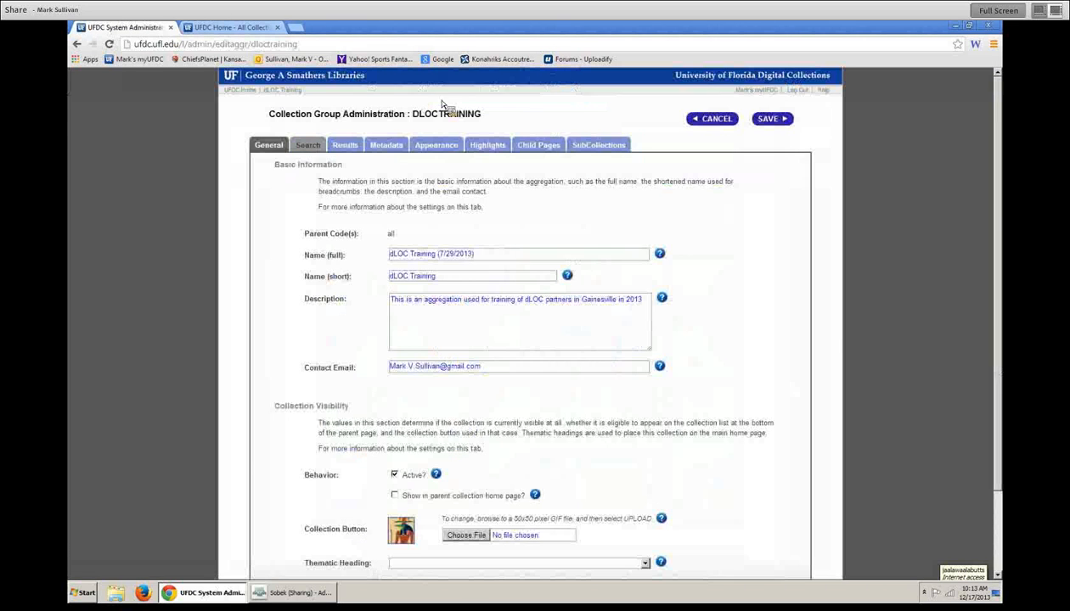
{"action": "left_click", "coordinate": [307, 145]}
{"action": "left_click", "coordinate": [416, 286]}
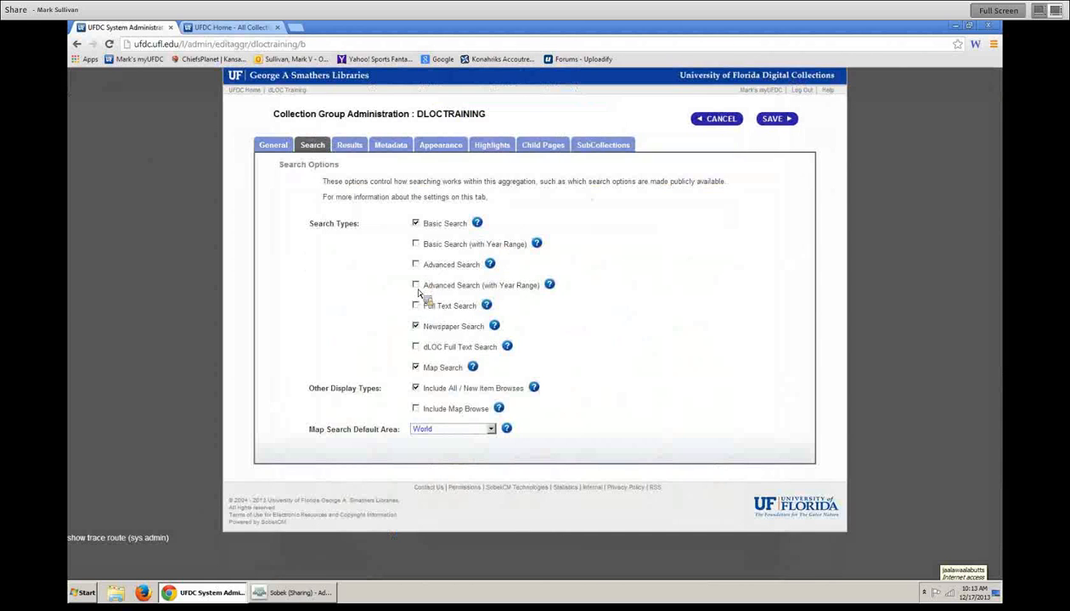
{"action": "left_click", "coordinate": [415, 326]}
{"action": "left_click", "coordinate": [772, 118]}
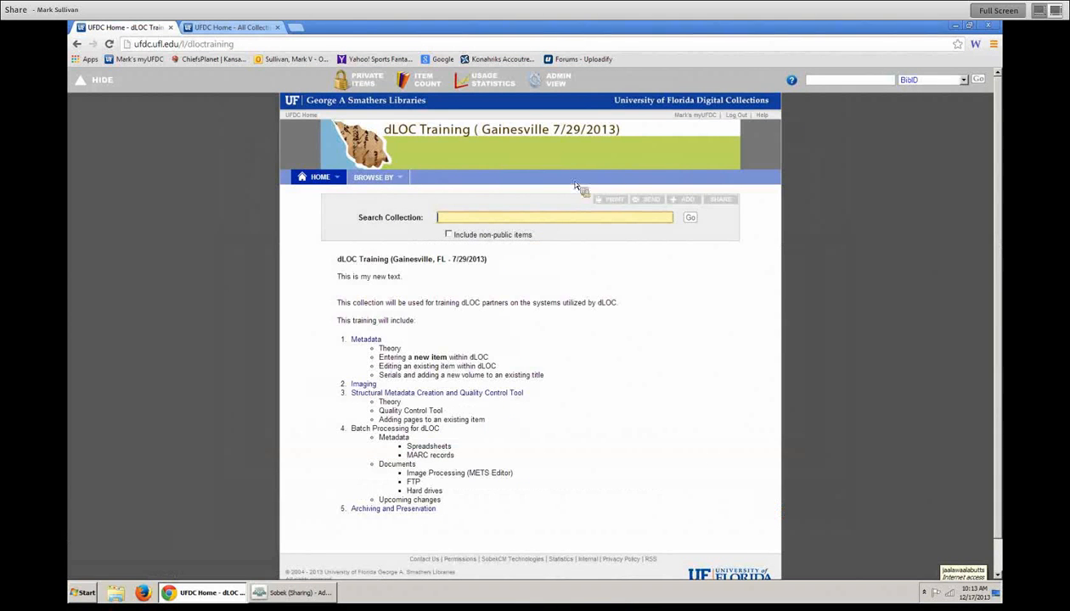
- Turn off Basic Search in the search settings and save
{"action": "left_click", "coordinate": [529, 83]}
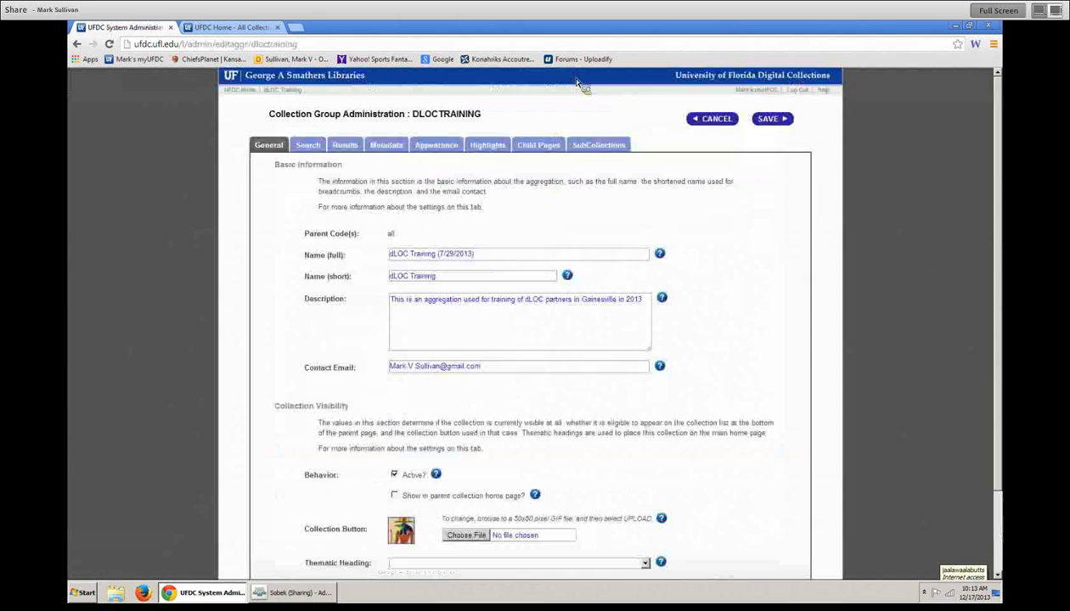
{"action": "left_click", "coordinate": [310, 146]}
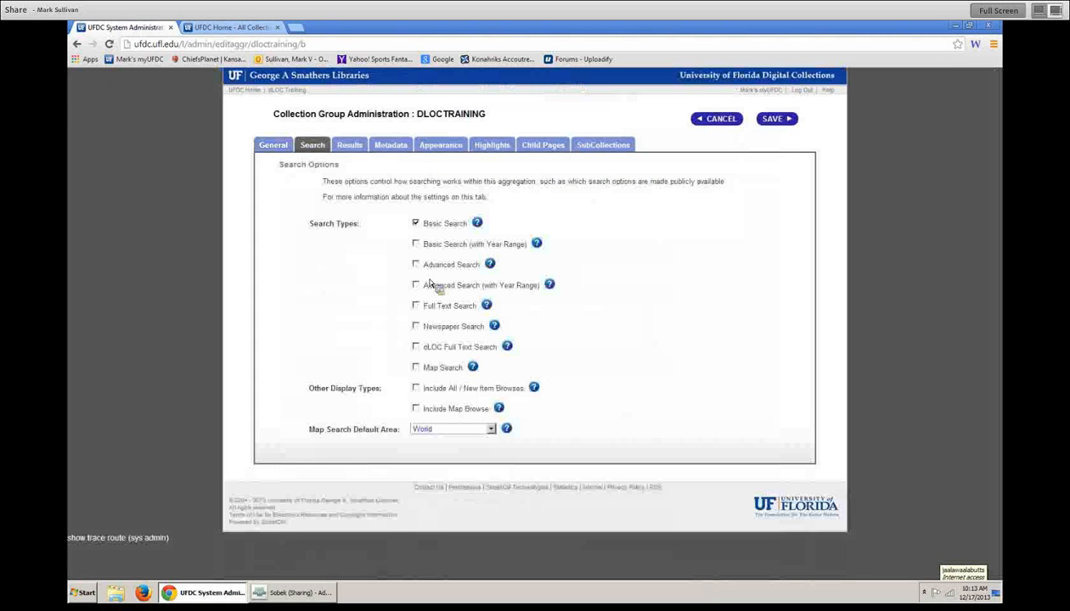
{"action": "left_click", "coordinate": [416, 223]}
{"action": "left_click", "coordinate": [771, 119]}
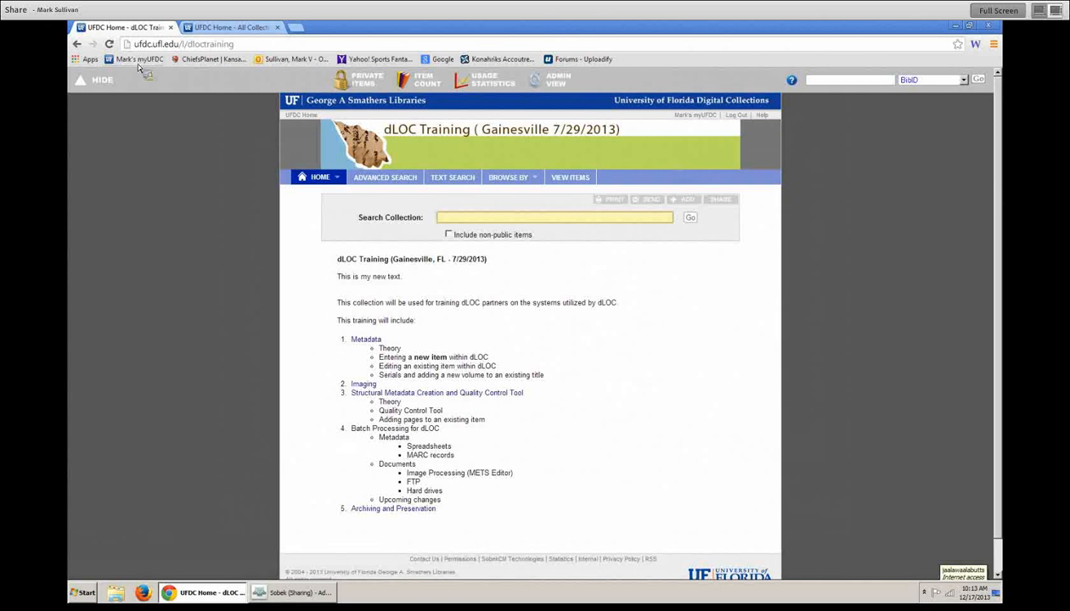
- Toggle the Basic, Advanced and Full Text Search options and save the settings
{"action": "left_click", "coordinate": [557, 80]}
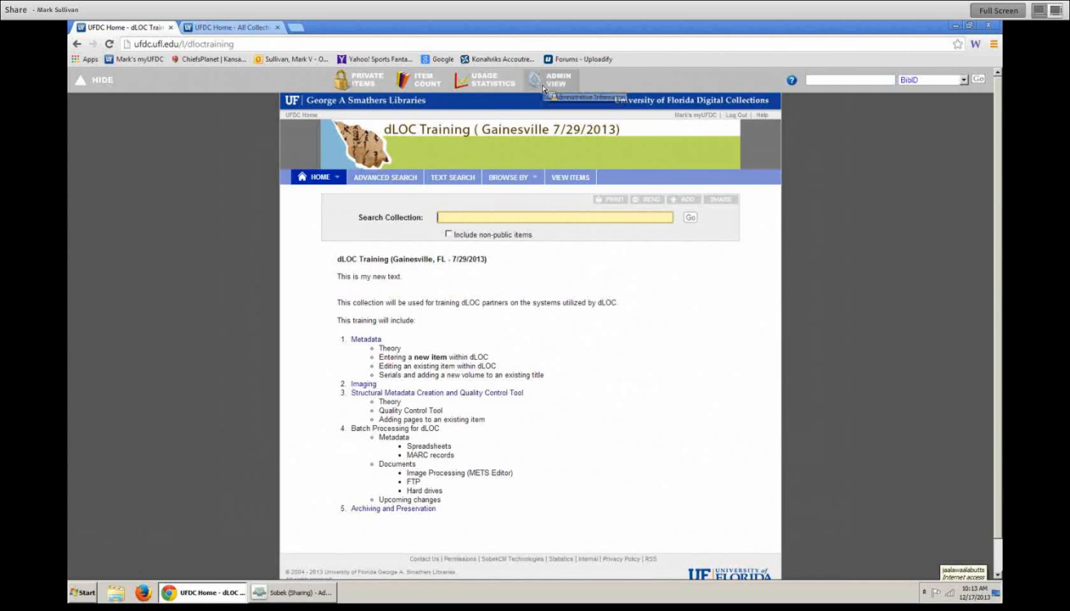
{"action": "left_click", "coordinate": [307, 145]}
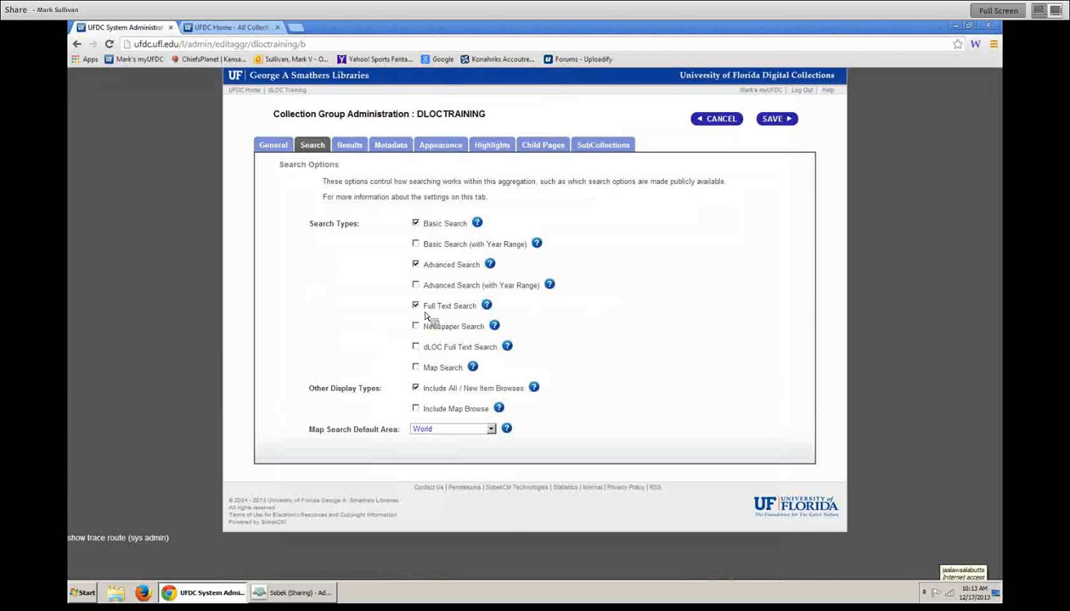
{"action": "left_click", "coordinate": [415, 223]}
{"action": "left_click", "coordinate": [415, 264]}
{"action": "left_click", "coordinate": [416, 305]}
{"action": "left_click", "coordinate": [775, 118]}
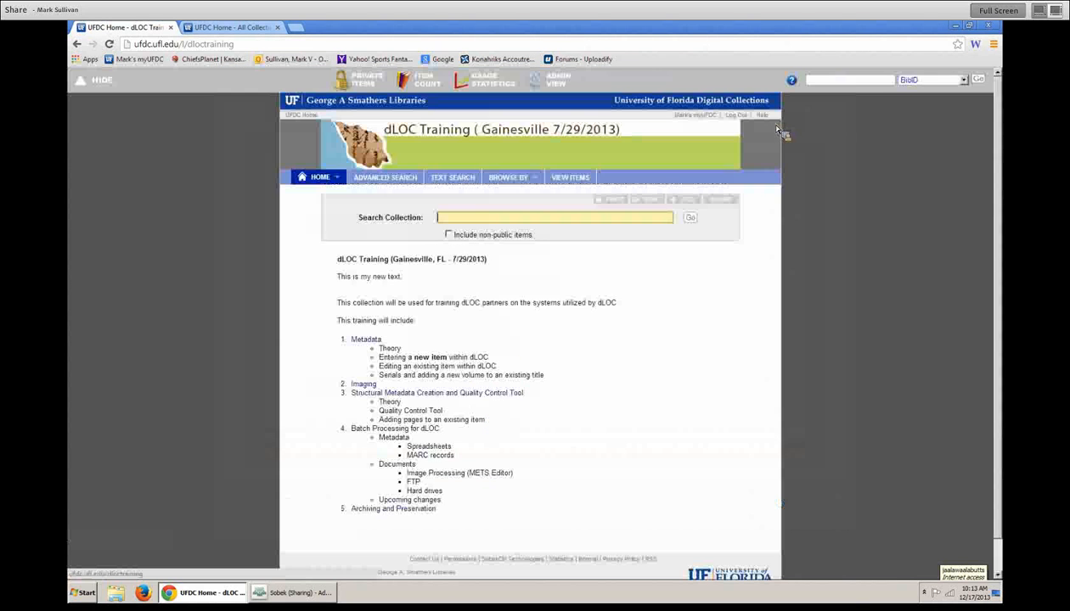
- Reopen the search settings and uncheck Basic Search once more
{"action": "left_click", "coordinate": [557, 81]}
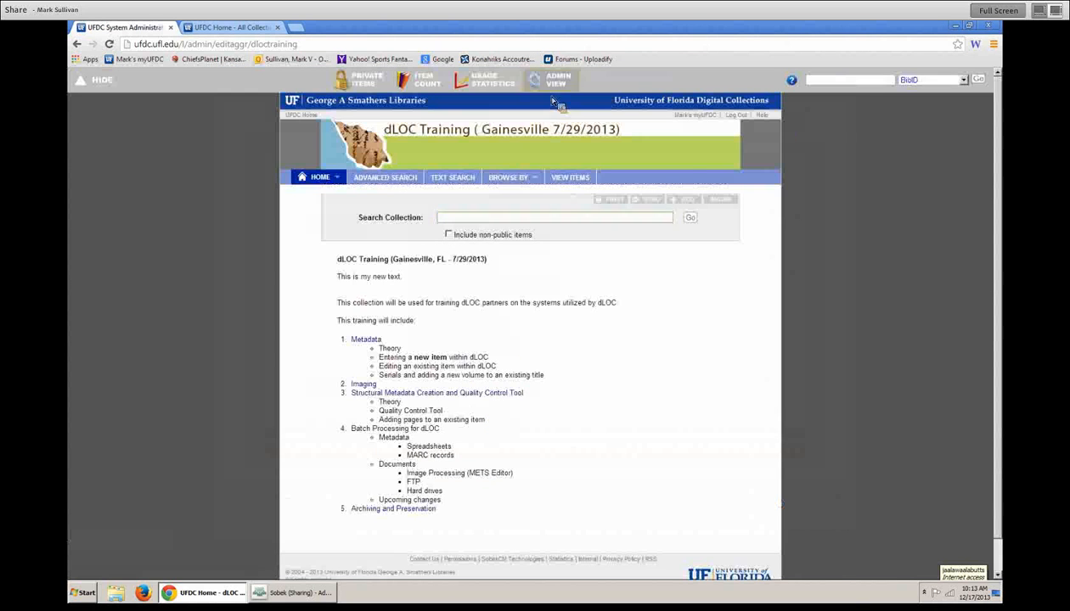
{"action": "left_click", "coordinate": [313, 145]}
{"action": "left_click", "coordinate": [415, 224]}
- Load ufdc.ufl.edu/ndnp, the Florida & Puerto Rico Newspaper Project home, in a new tab, then return to admin
{"action": "left_click", "coordinate": [295, 28]}
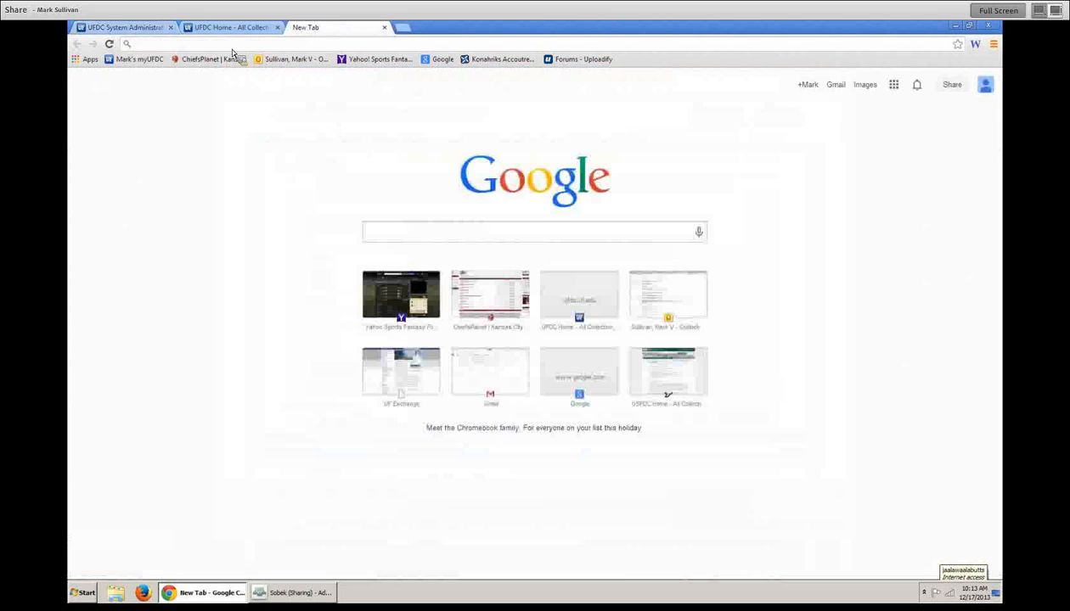
{"action": "type", "text": "ufdc.ufl.edu/"}
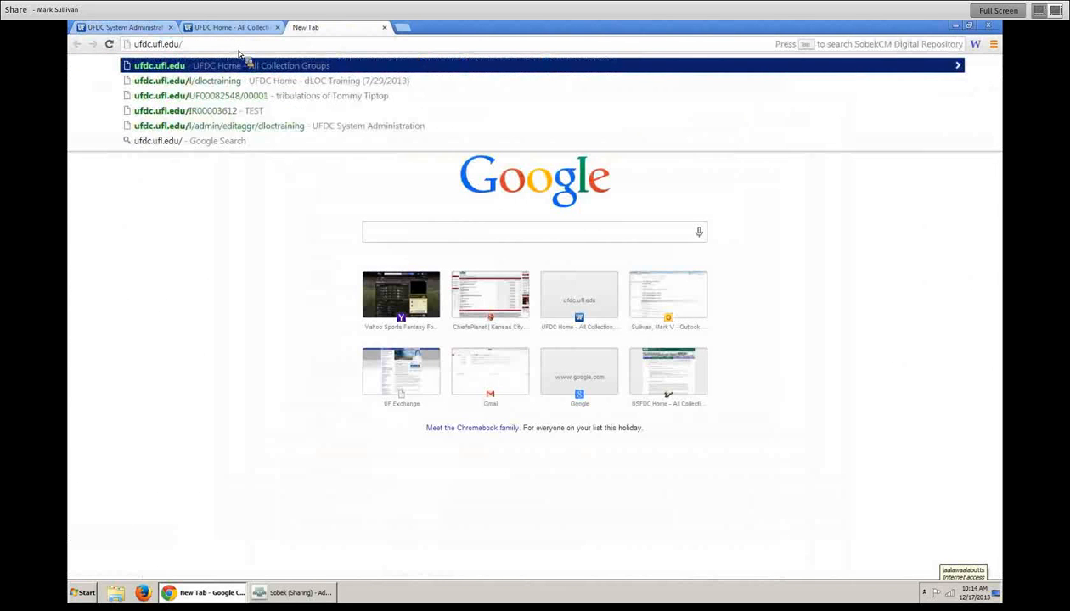
{"action": "type", "text": "ndnp"}
{"action": "key", "text": "Return"}
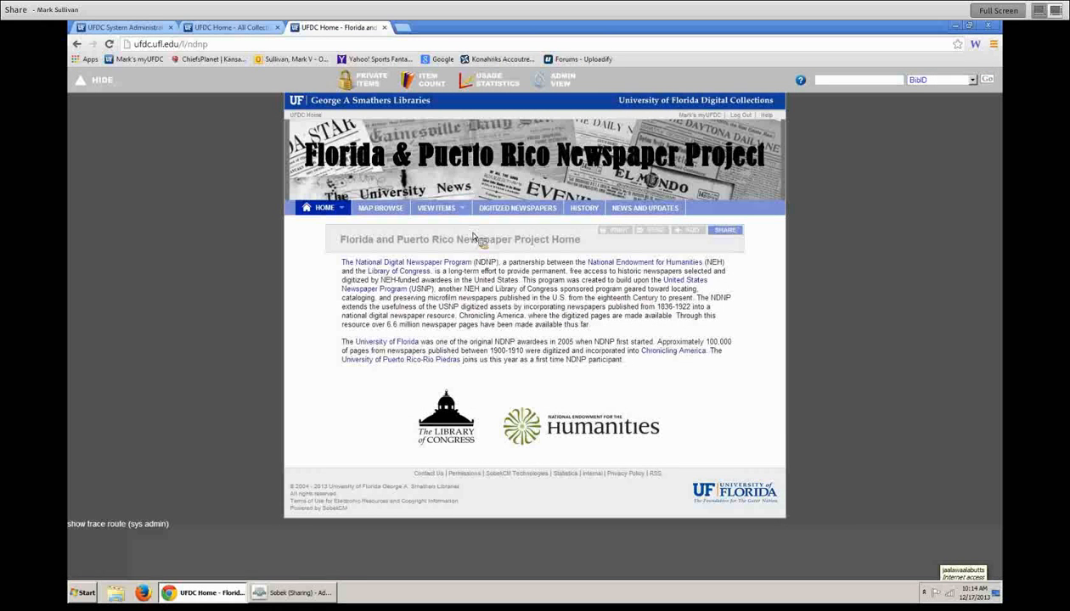
{"action": "left_click_drag", "start_coordinate": [340, 239], "coordinate": [584, 242]}
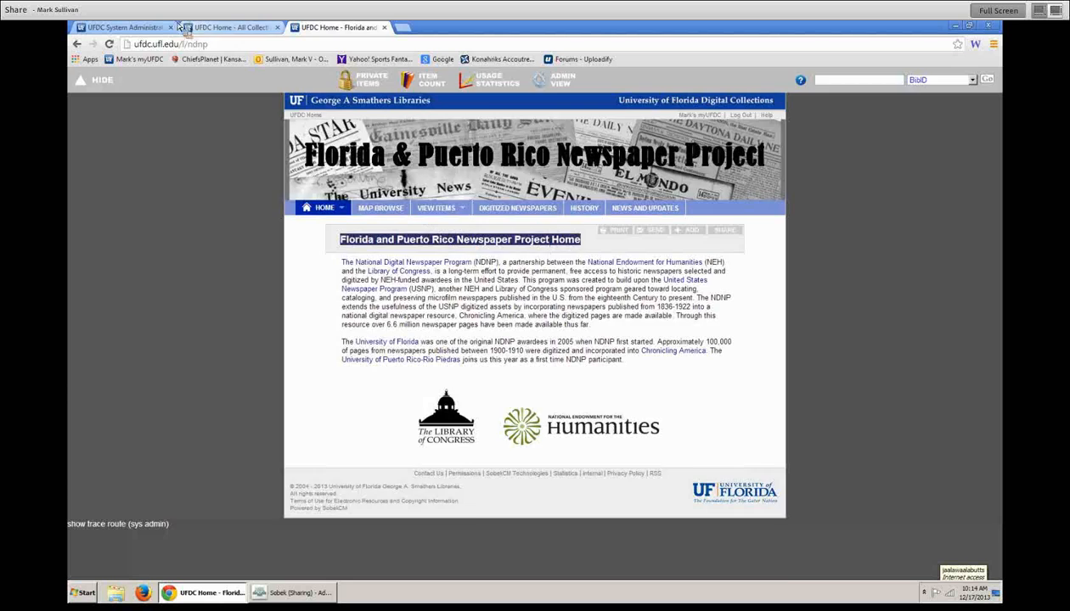
{"action": "left_click", "coordinate": [223, 28]}
{"action": "left_click", "coordinate": [140, 28]}
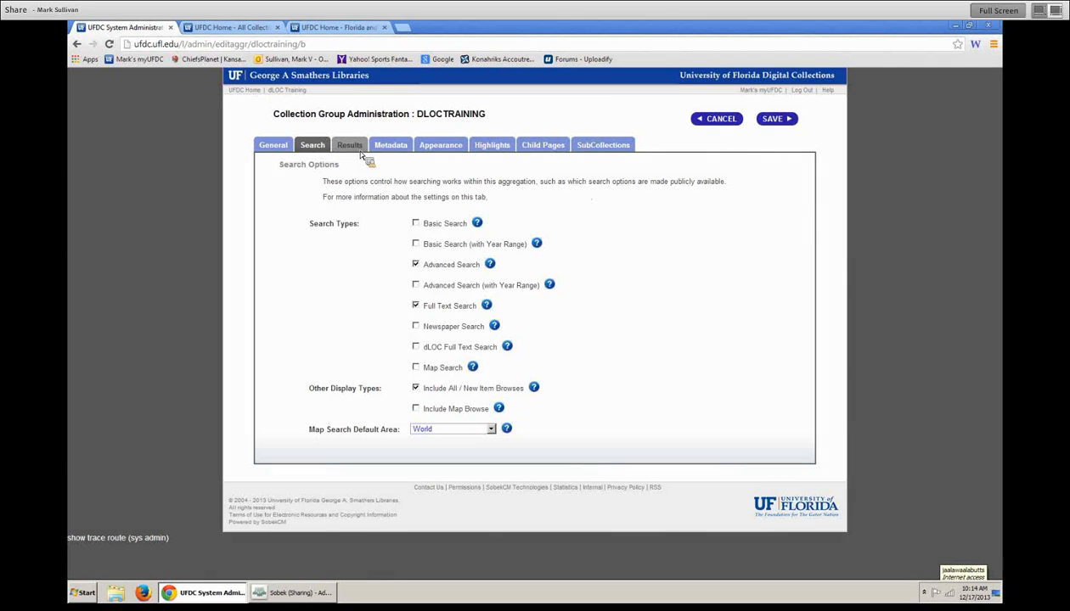
- Keep only Basic Search enabled for dLOC Training, save, and reopen its Results settings
{"action": "left_click", "coordinate": [416, 223]}
{"action": "left_click", "coordinate": [415, 264]}
{"action": "left_click", "coordinate": [415, 305]}
{"action": "left_click", "coordinate": [773, 118]}
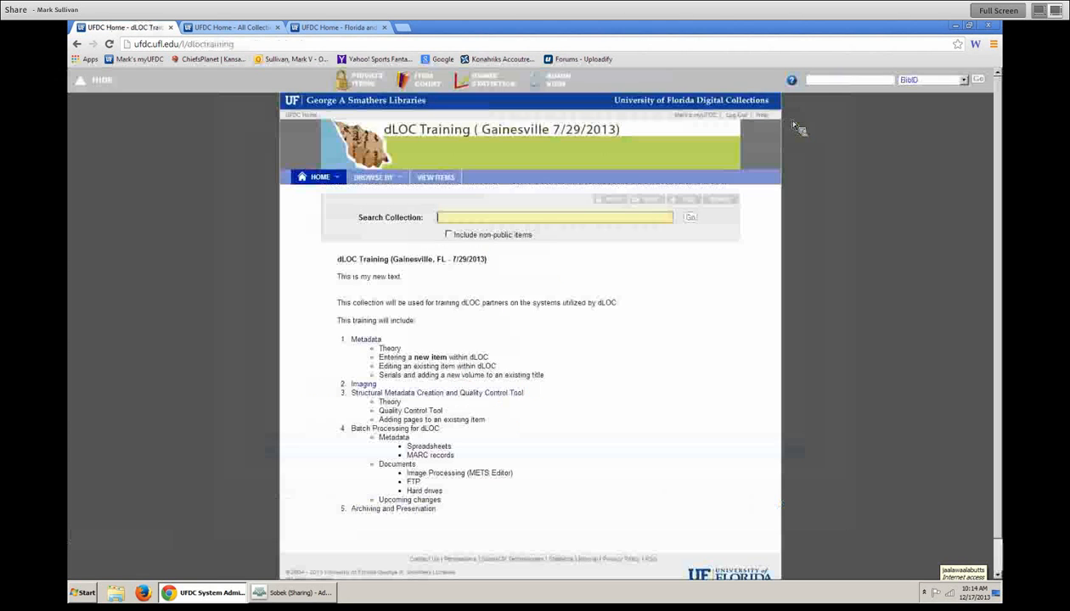
{"action": "left_click", "coordinate": [544, 80]}
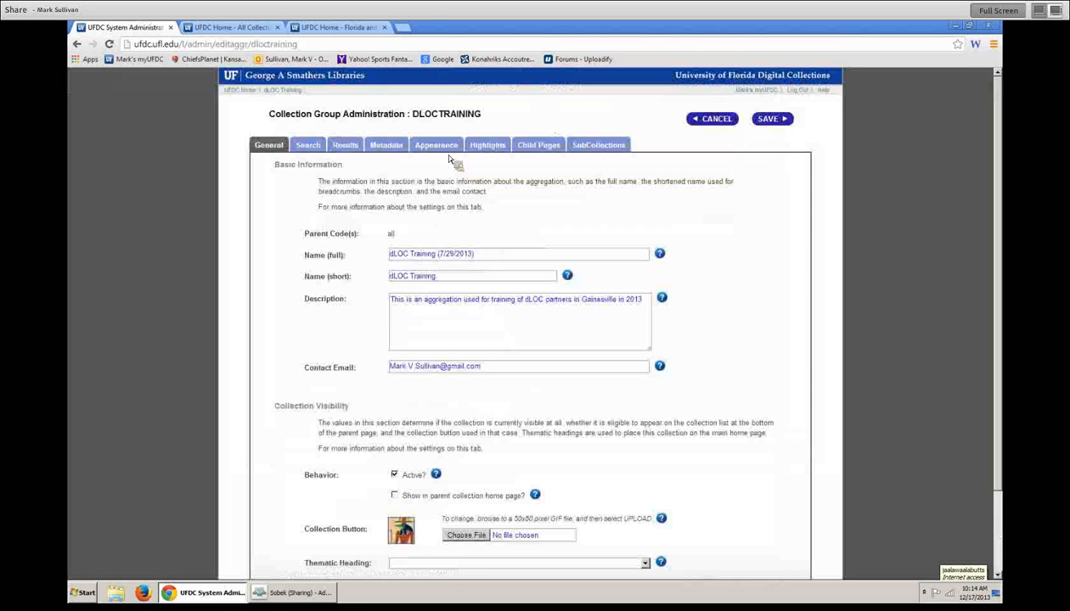
{"action": "left_click", "coordinate": [346, 146]}
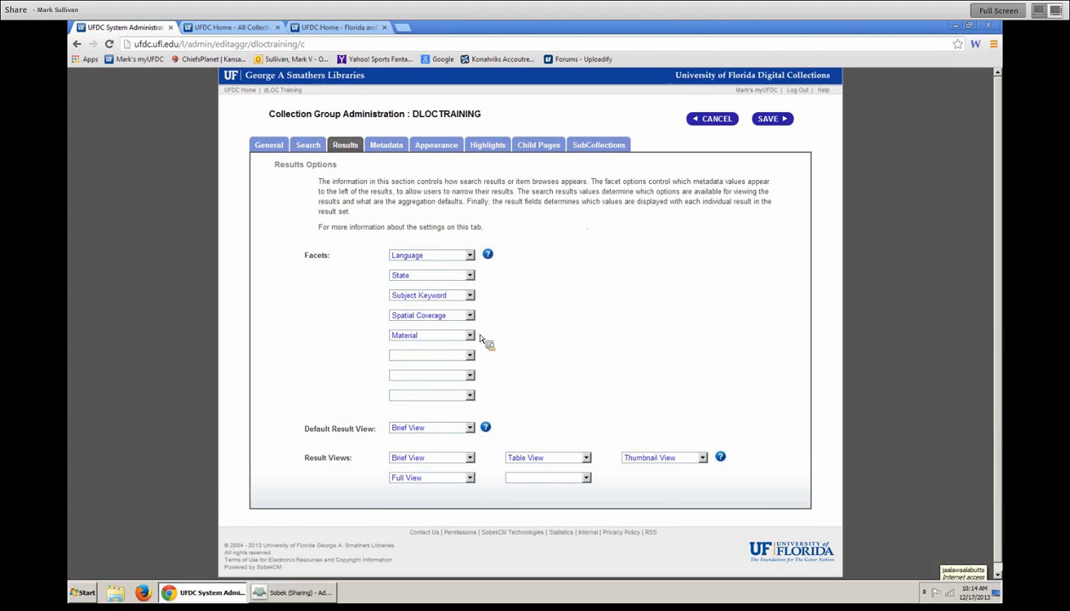
- List the dloctraining items and compare Table, Thumbnail and Brief views before returning to results settings
{"action": "left_click", "coordinate": [242, 28]}
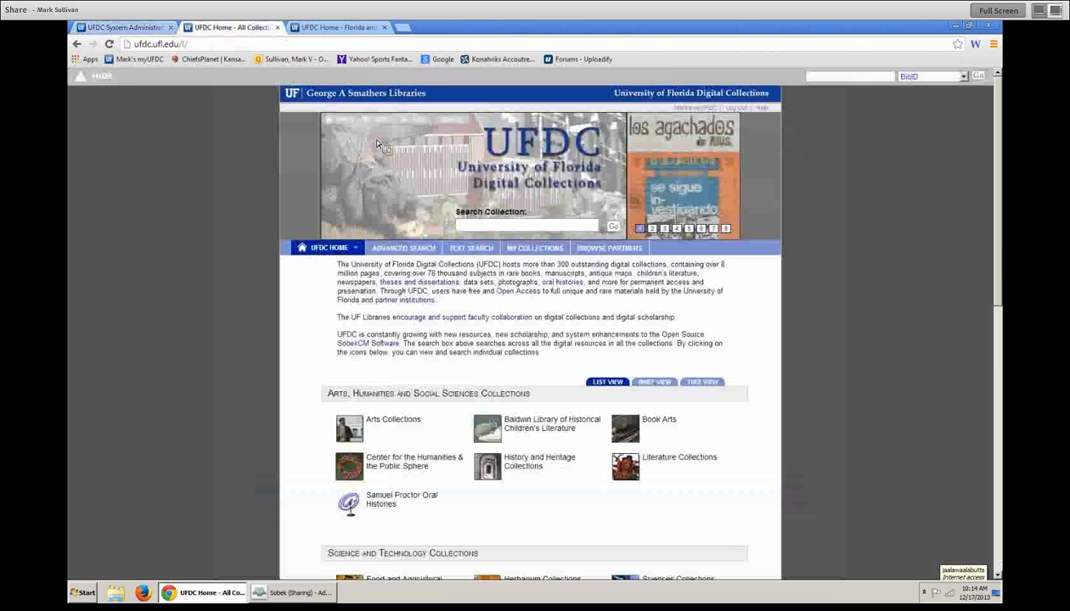
{"action": "type", "text": "dloctraining"}
{"action": "key", "text": "Return"}
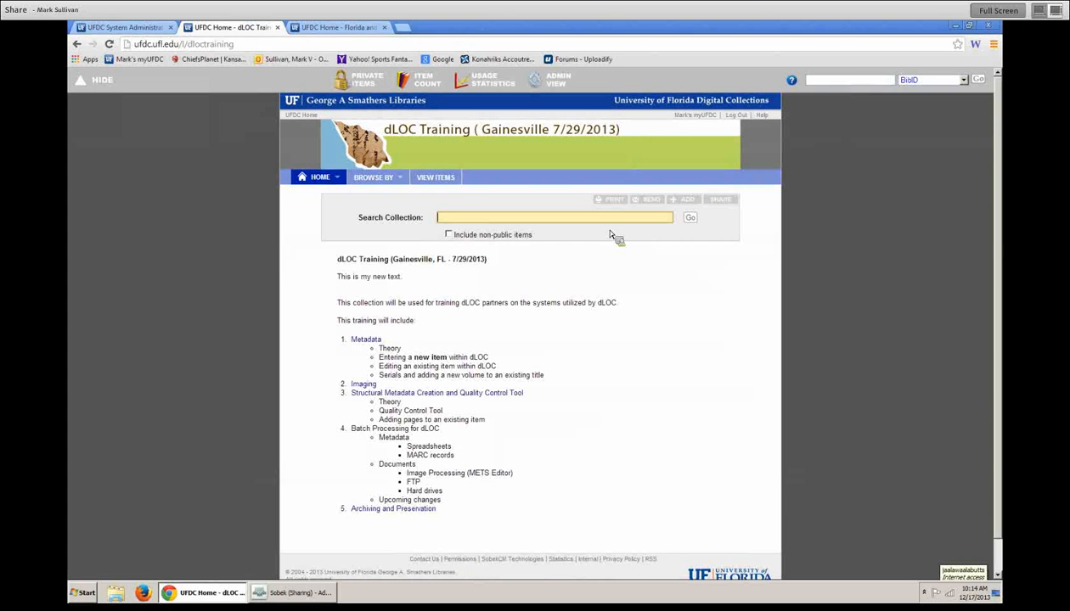
{"action": "left_click", "coordinate": [445, 179]}
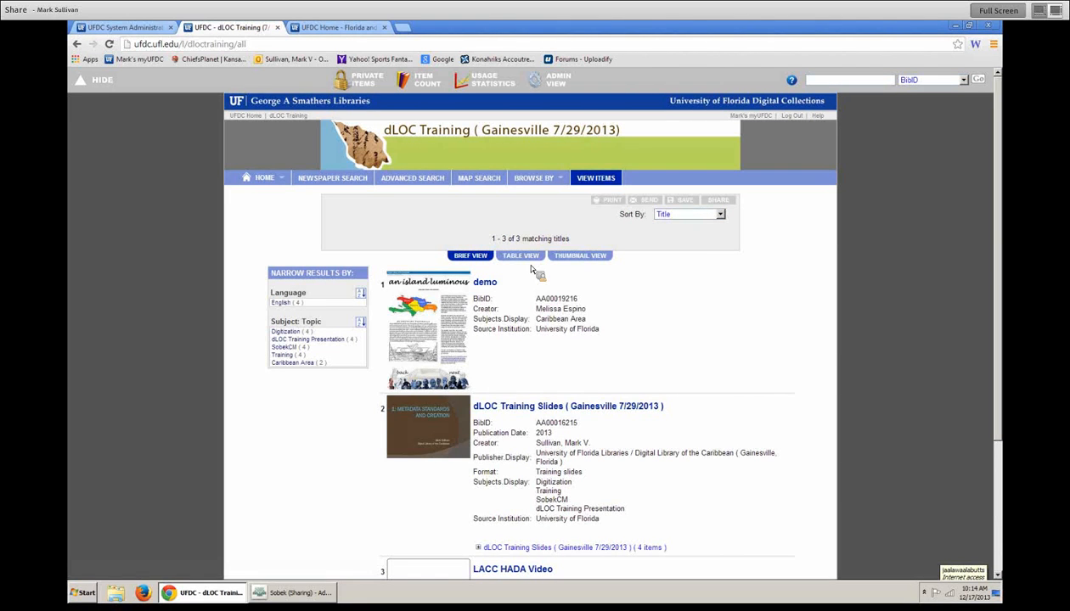
{"action": "left_click", "coordinate": [521, 256]}
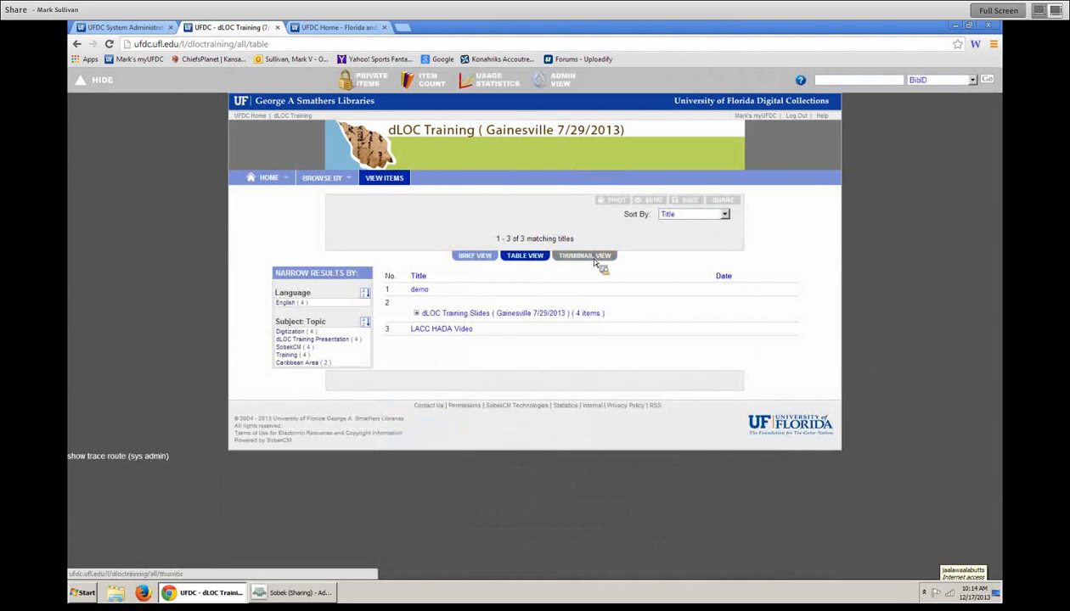
{"action": "left_click", "coordinate": [594, 260]}
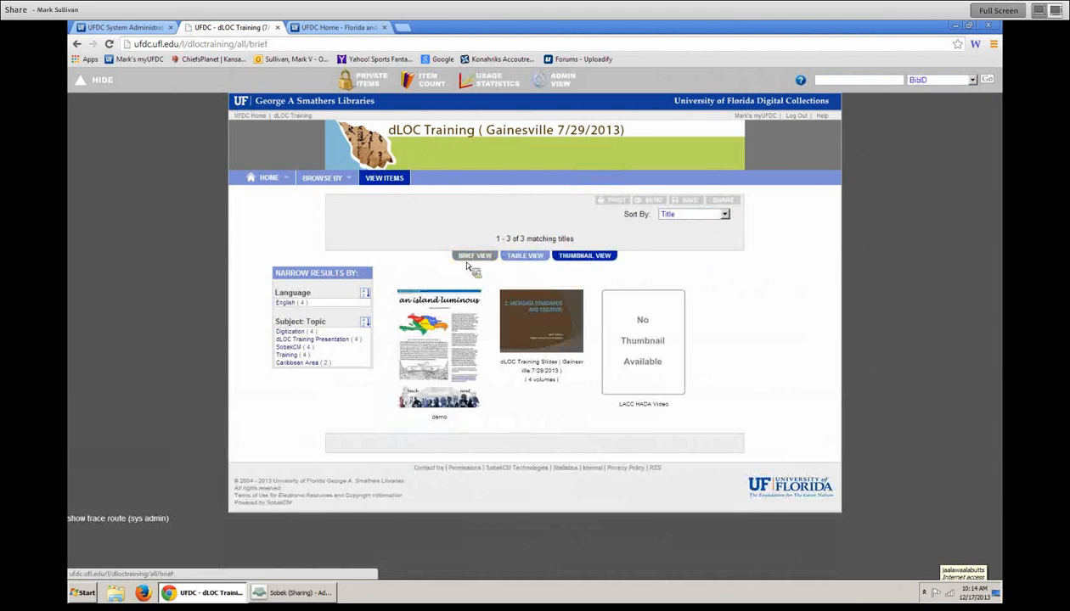
{"action": "left_click", "coordinate": [472, 262]}
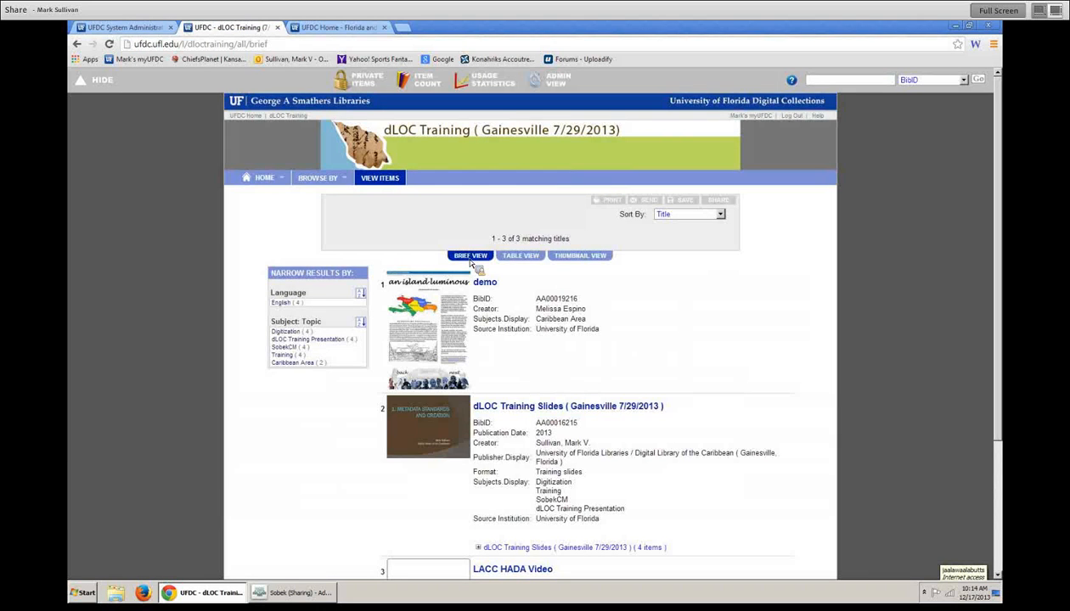
{"action": "left_click", "coordinate": [120, 28]}
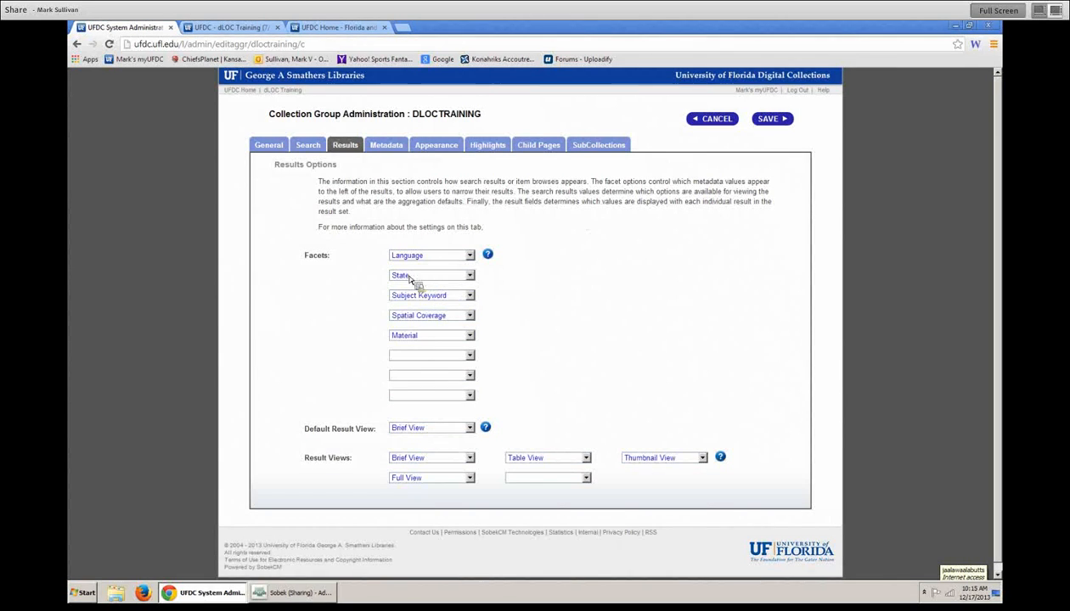
- Scroll through the sixth facet's field choices without picking one, then return to the dLOC Training item list
{"action": "left_click", "coordinate": [472, 356]}
{"action": "left_click_drag", "start_coordinate": [487, 391], "coordinate": [477, 486]}
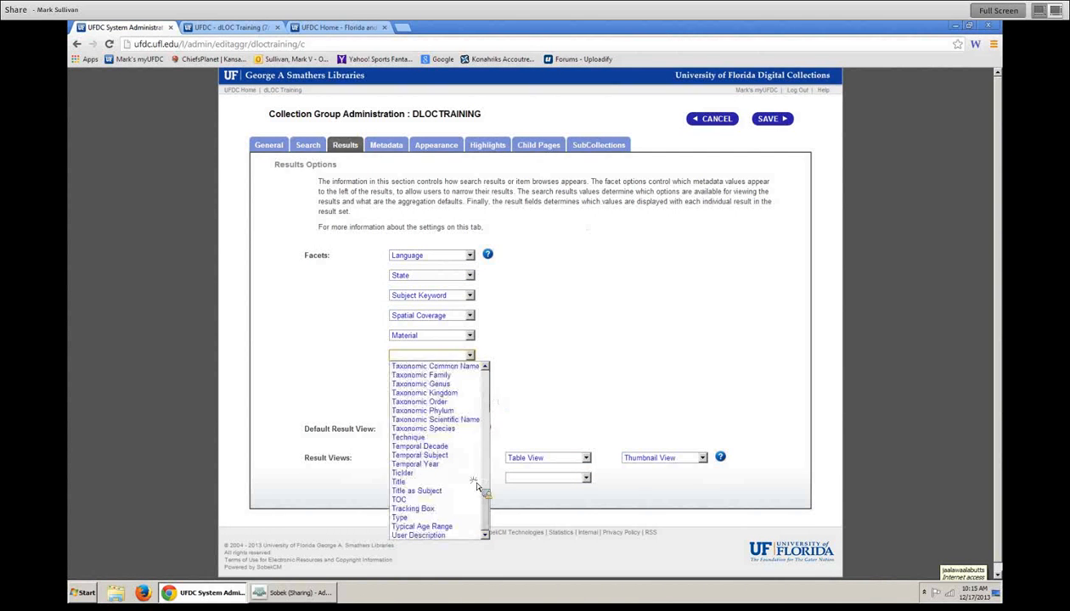
{"action": "left_click_drag", "start_coordinate": [482, 529], "coordinate": [482, 376]}
{"action": "left_click", "coordinate": [554, 384]}
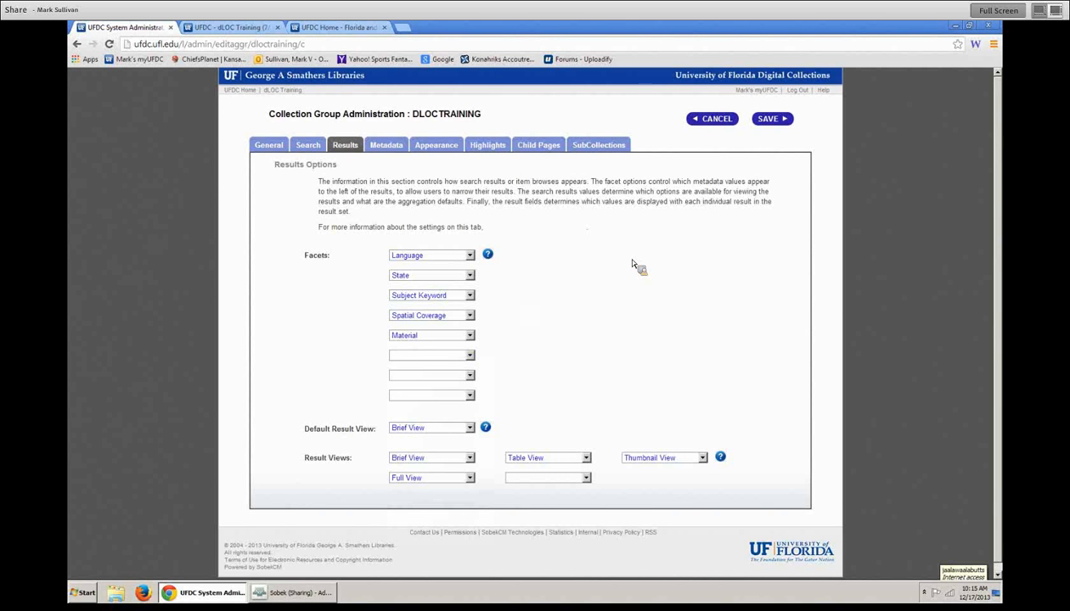
{"action": "left_click", "coordinate": [246, 28]}
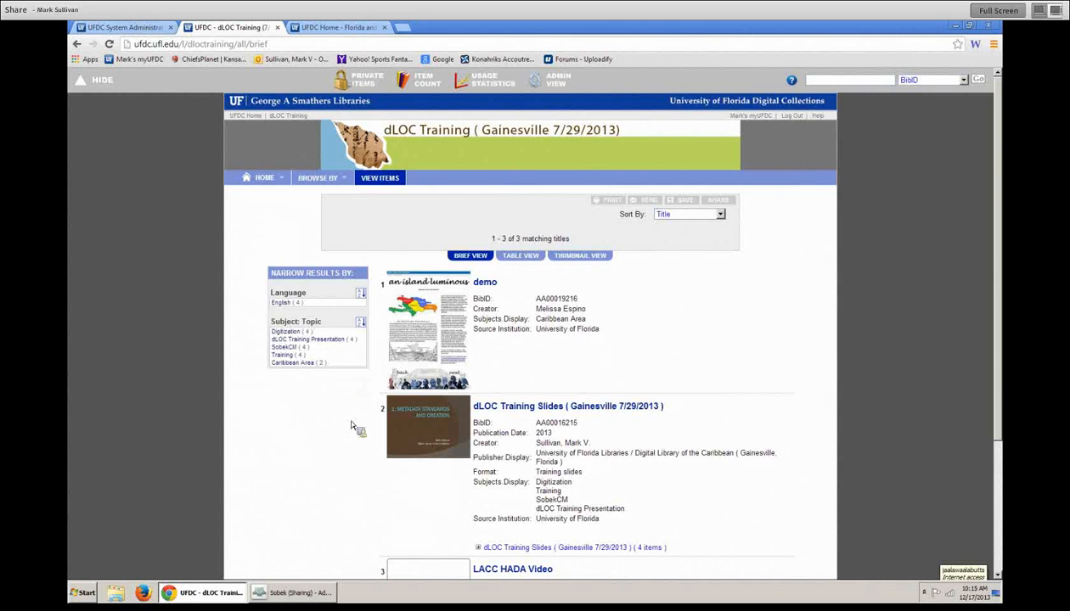
{"action": "mouse_move", "coordinate": [308, 598]}
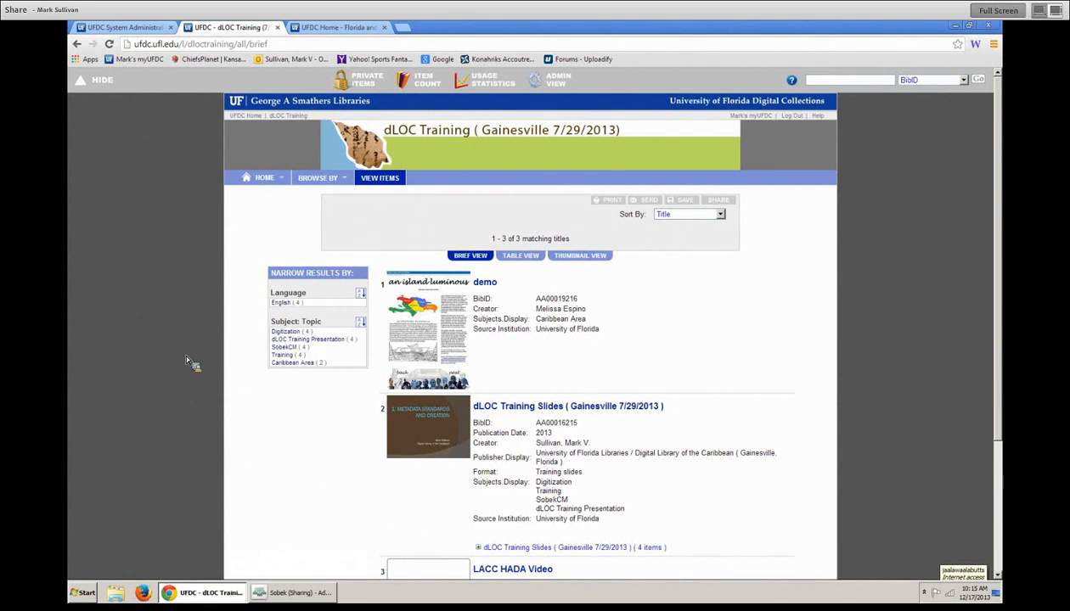
- Change the collection code in the address to ufetd and list all Theses & Dissertations items
{"action": "left_click", "coordinate": [354, 30]}
{"action": "left_click", "coordinate": [183, 45]}
{"action": "left_click", "coordinate": [192, 46]}
{"action": "double_click", "coordinate": [195, 45]}
{"action": "type", "text": "ufetd"}
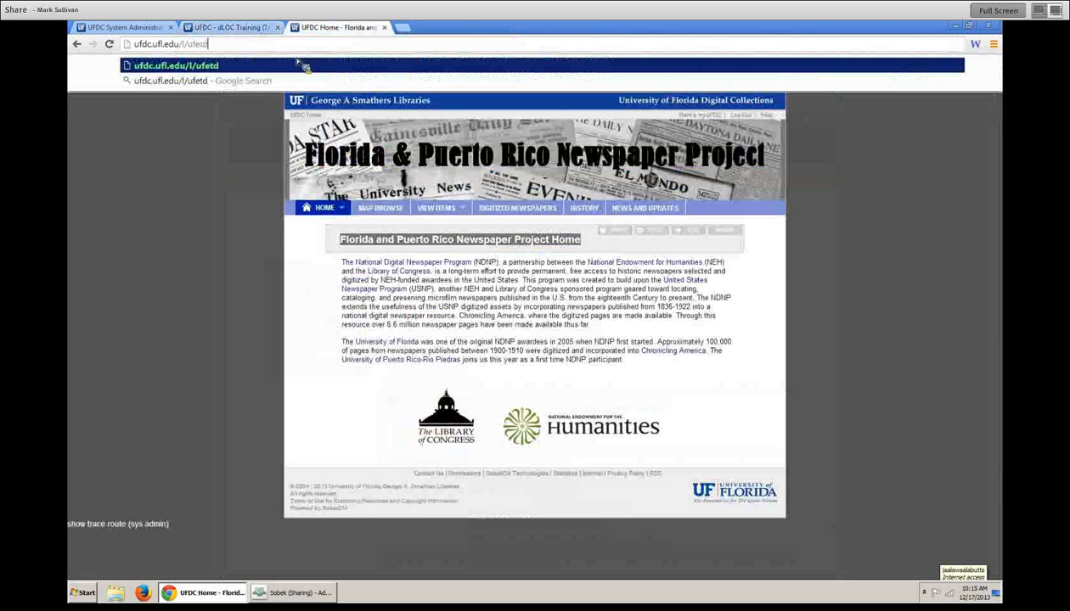
{"action": "key", "text": "Return"}
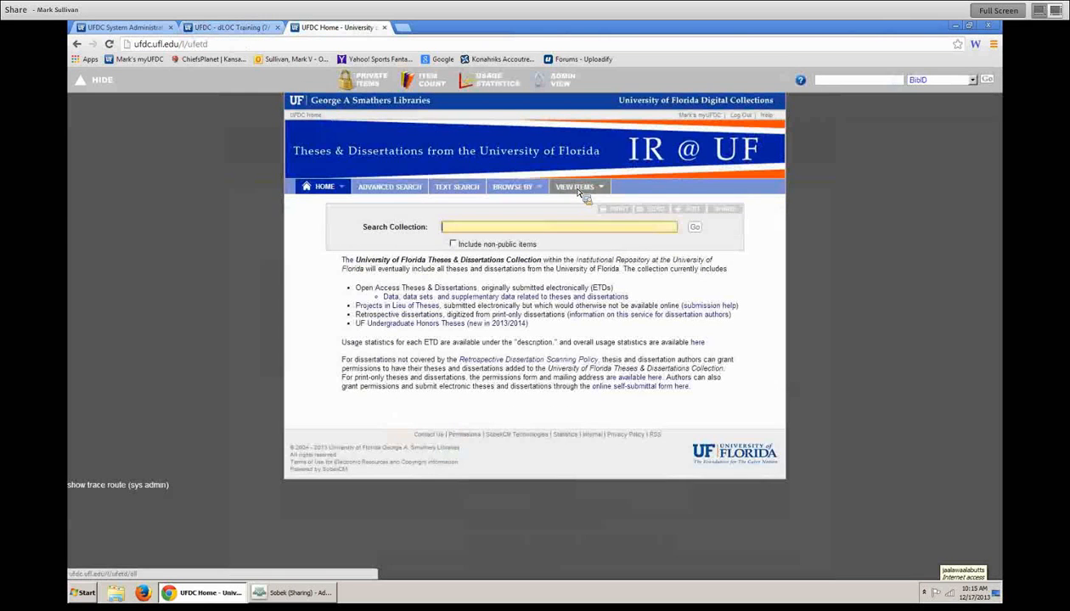
{"action": "left_click", "coordinate": [576, 189]}
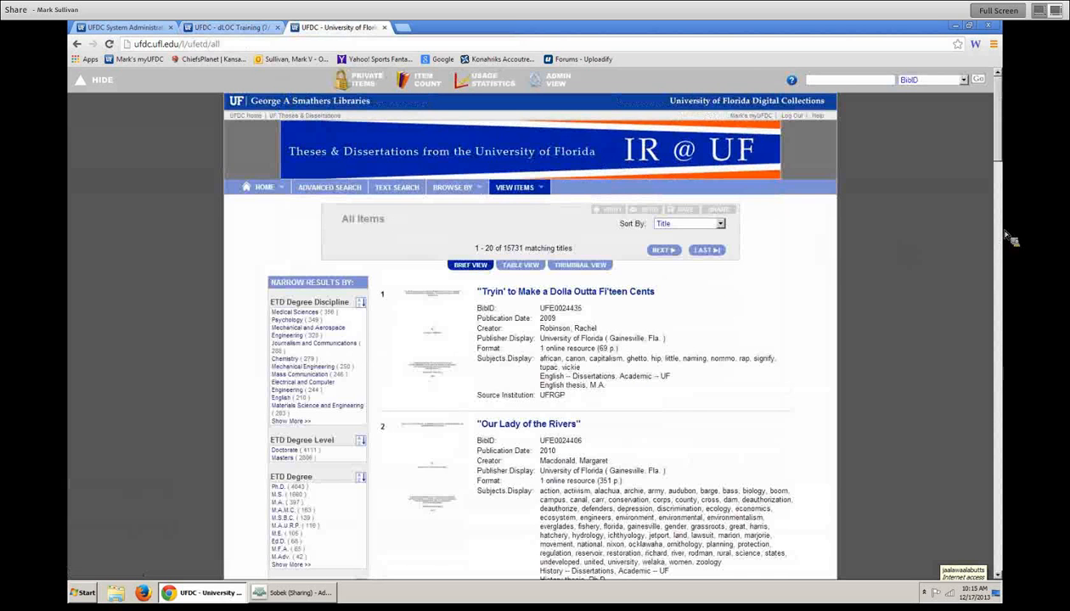
- Scroll through the theses results, briefly checking the collection admin settings before returning
{"action": "scroll", "coordinate": [1008, 151], "scroll_direction": "down", "scroll_amount": 1}
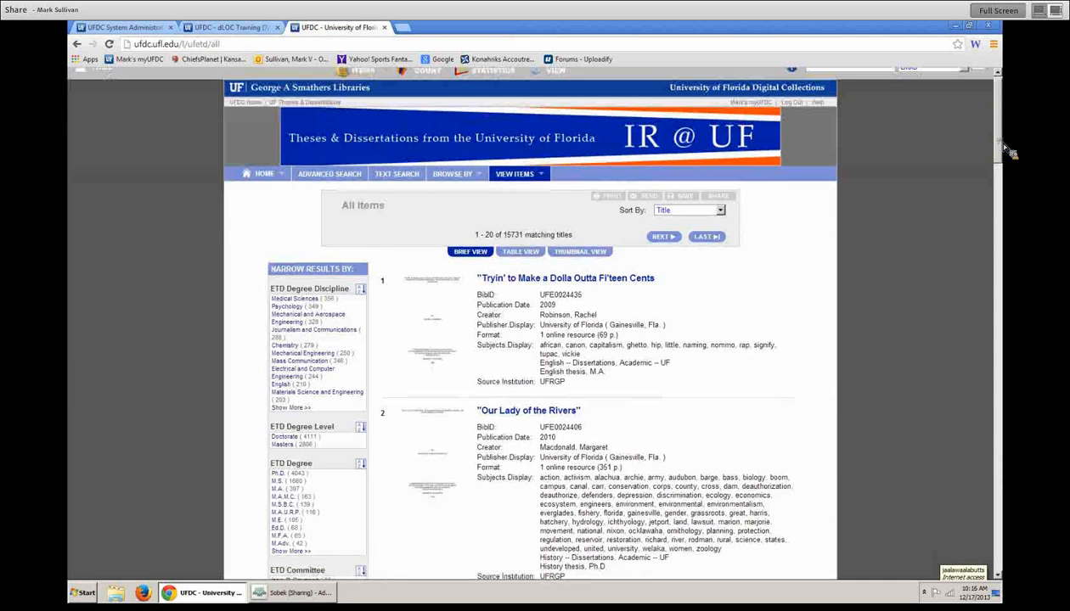
{"action": "scroll", "coordinate": [1009, 151], "scroll_direction": "down", "scroll_amount": 2}
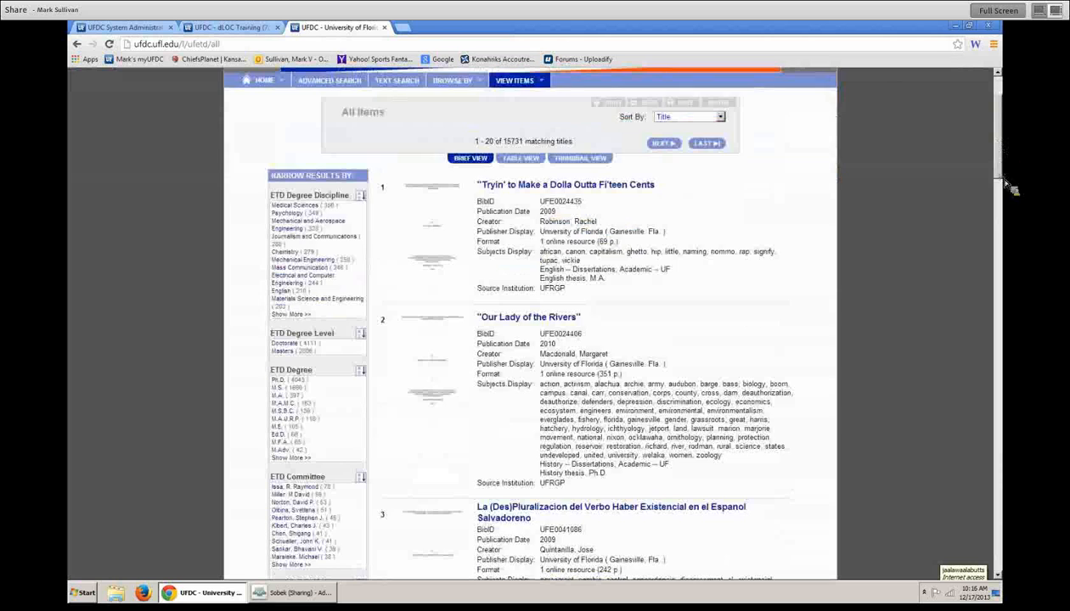
{"action": "scroll", "coordinate": [1009, 151], "scroll_direction": "up", "scroll_amount": 2}
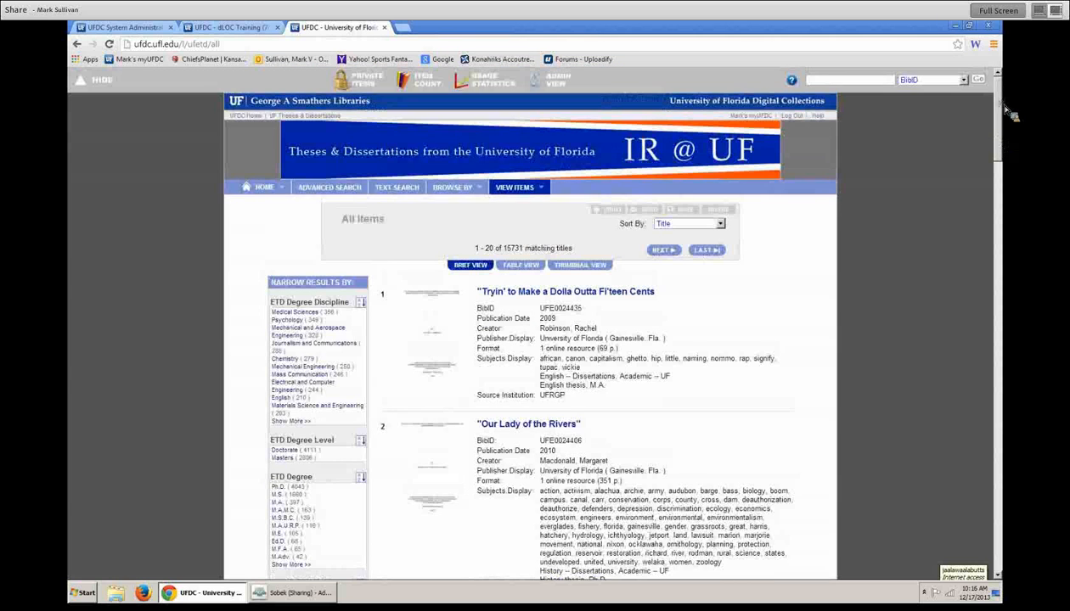
{"action": "scroll", "coordinate": [1009, 144], "scroll_direction": "down", "scroll_amount": 5}
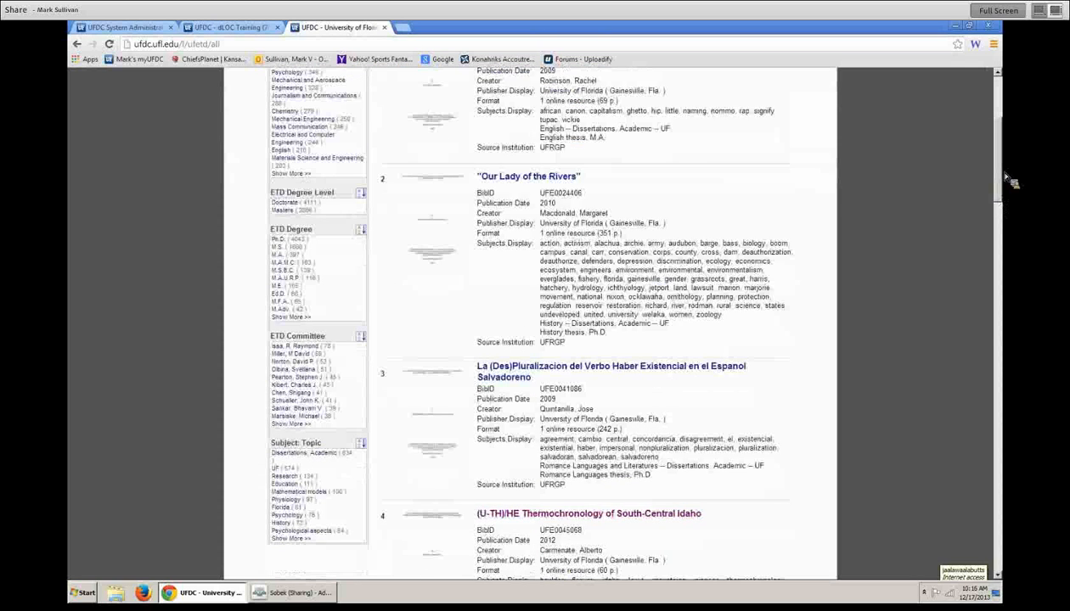
{"action": "scroll", "coordinate": [1009, 180], "scroll_direction": "up", "scroll_amount": 1}
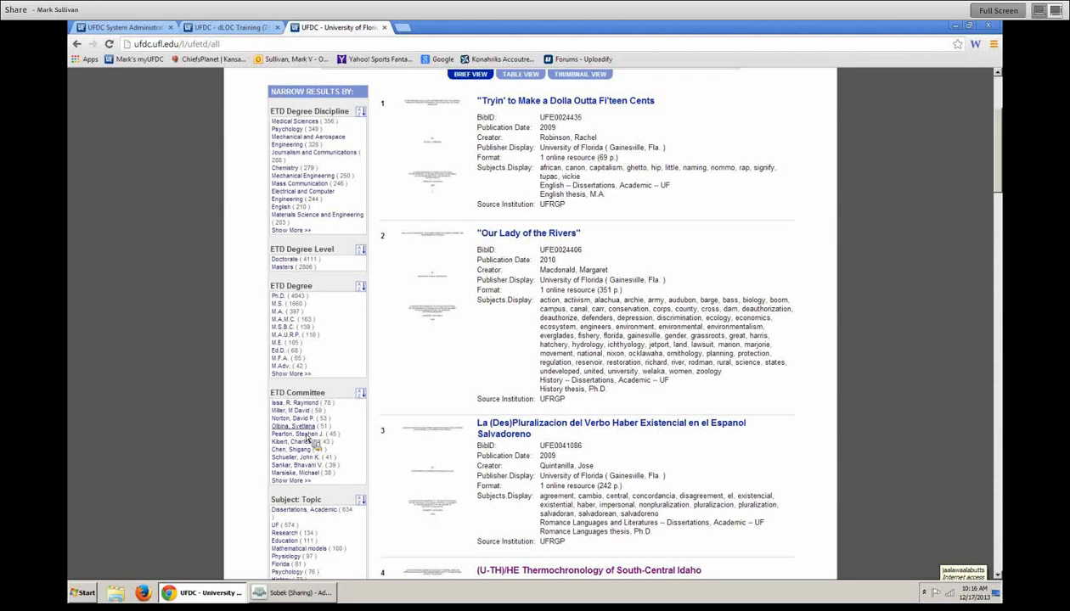
{"action": "scroll", "coordinate": [297, 416], "scroll_direction": "down", "scroll_amount": 2}
{"action": "scroll", "coordinate": [330, 370], "scroll_direction": "up", "scroll_amount": 5}
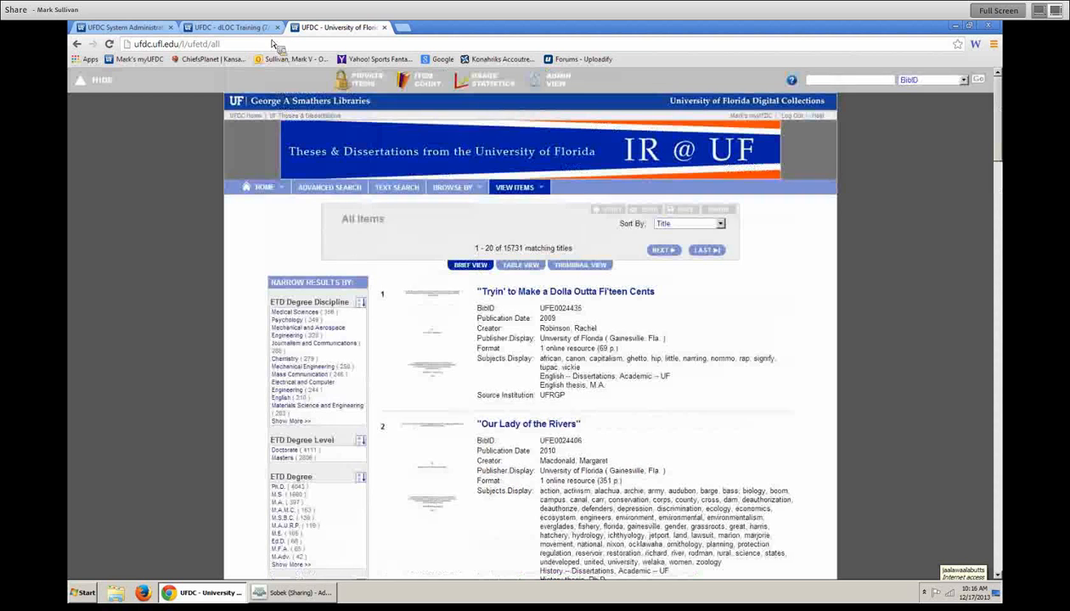
{"action": "left_click", "coordinate": [146, 28]}
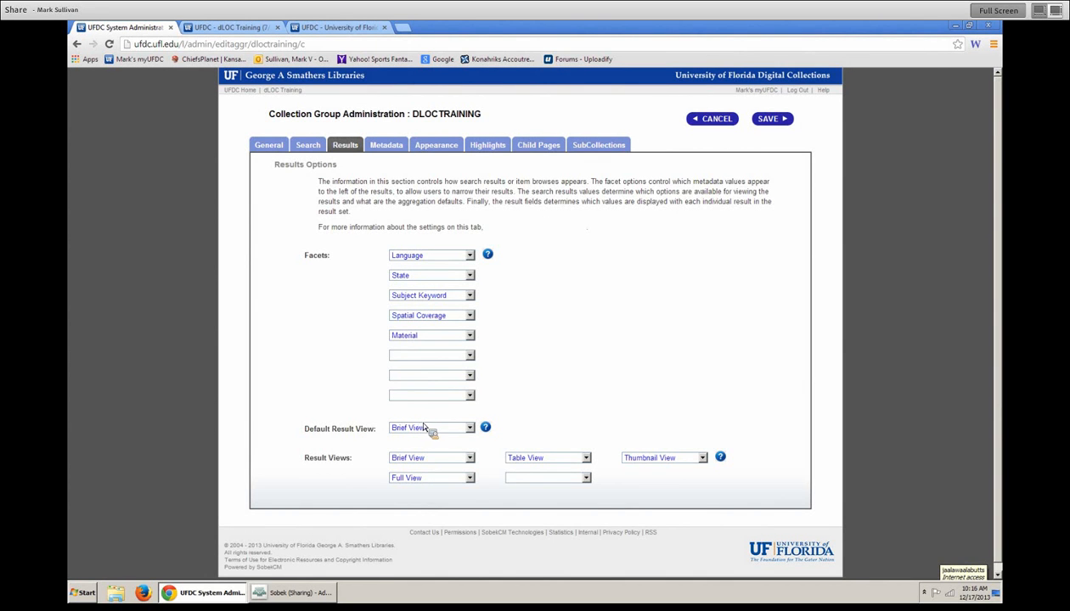
{"action": "left_click", "coordinate": [312, 28]}
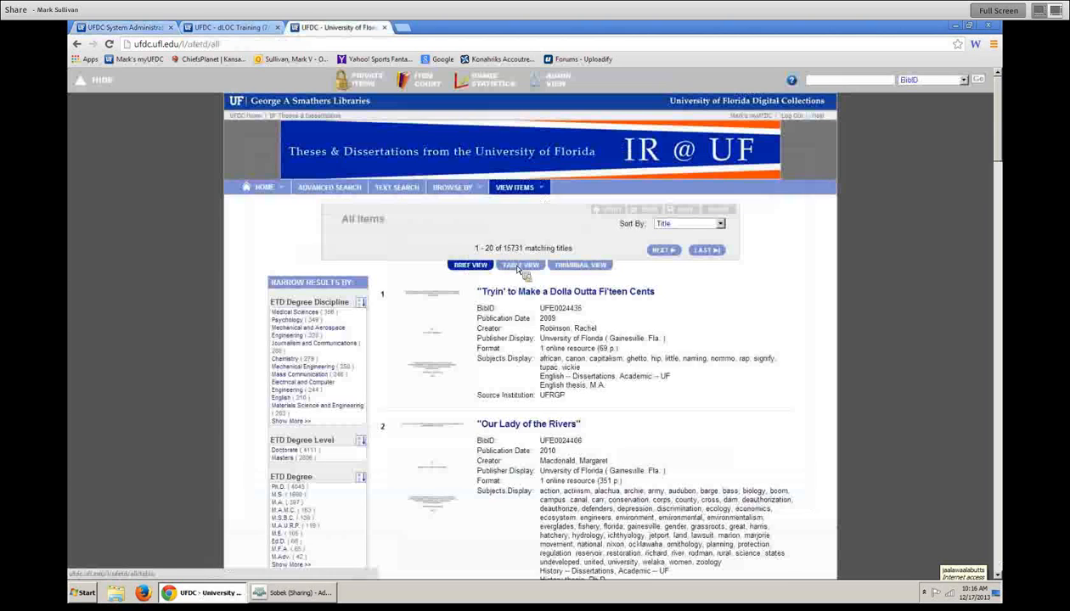
- Show the theses results as thumbnails, then go back to the collection's results settings
{"action": "left_click", "coordinate": [588, 267]}
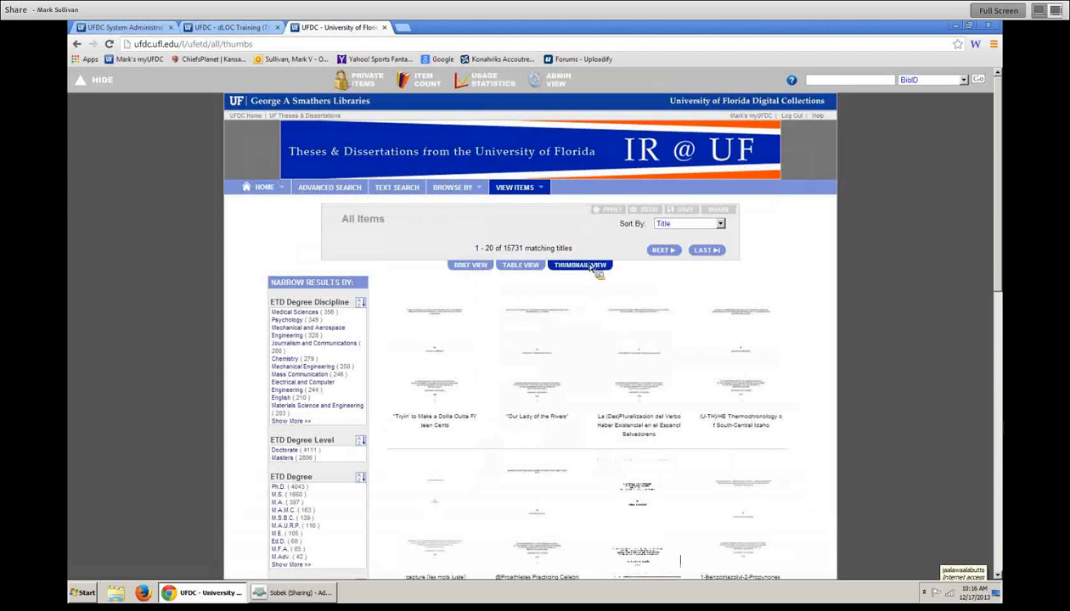
{"action": "scroll", "coordinate": [578, 392], "scroll_direction": "down", "scroll_amount": 3}
{"action": "scroll", "coordinate": [580, 392], "scroll_direction": "up", "scroll_amount": 3}
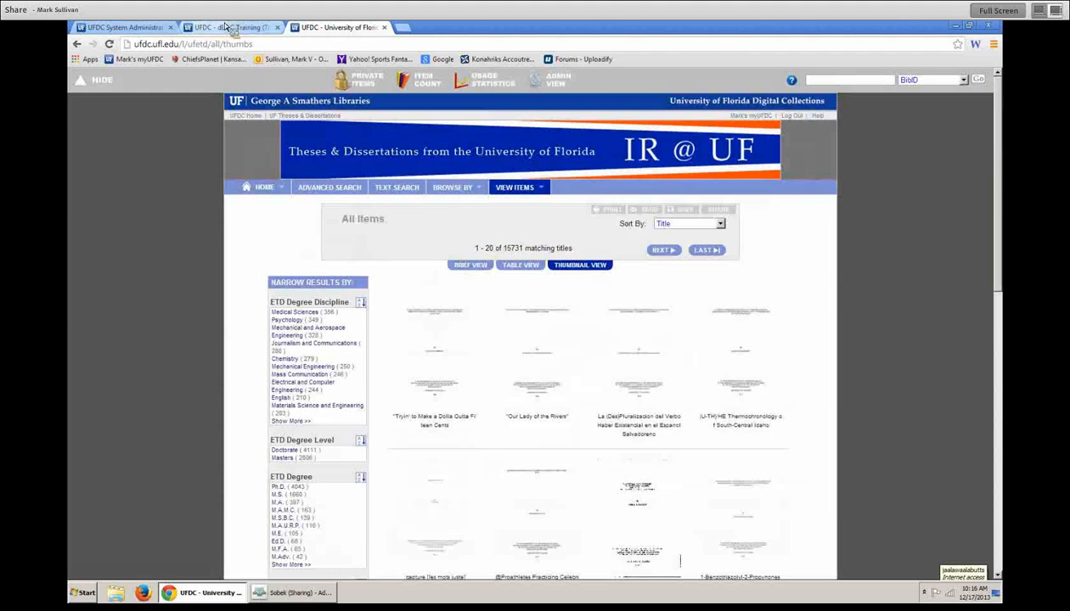
{"action": "left_click", "coordinate": [144, 28]}
- Review the Default Result View dropdown and leave it set to Brief View
{"action": "left_click", "coordinate": [467, 426]}
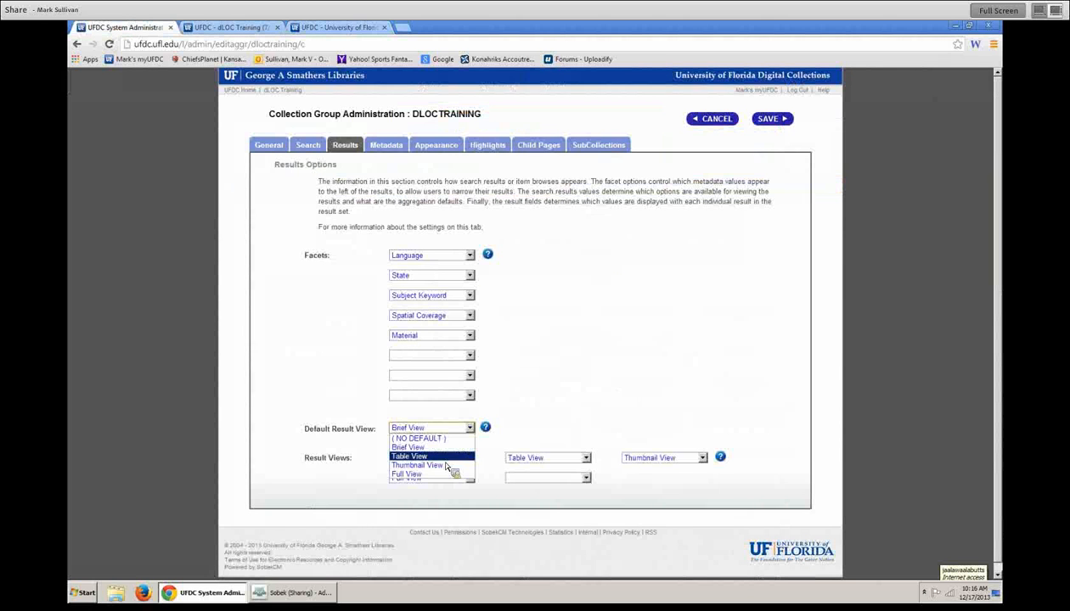
{"action": "left_click", "coordinate": [387, 414]}
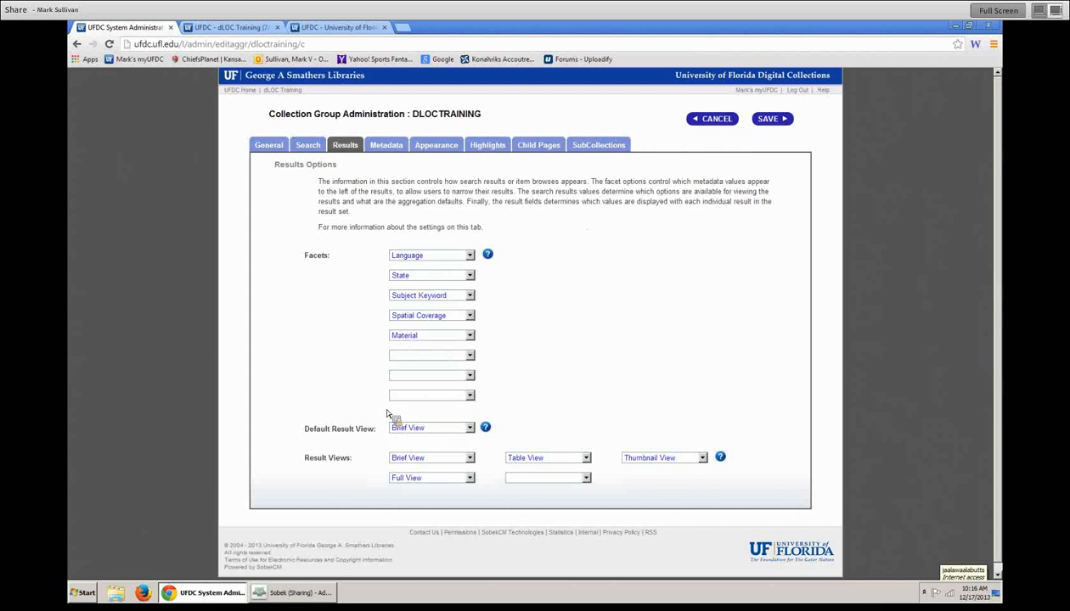
{"action": "left_click_drag", "start_coordinate": [293, 433], "coordinate": [490, 432]}
{"action": "left_click", "coordinate": [518, 421]}
{"action": "left_click_drag", "start_coordinate": [293, 434], "coordinate": [356, 437]}
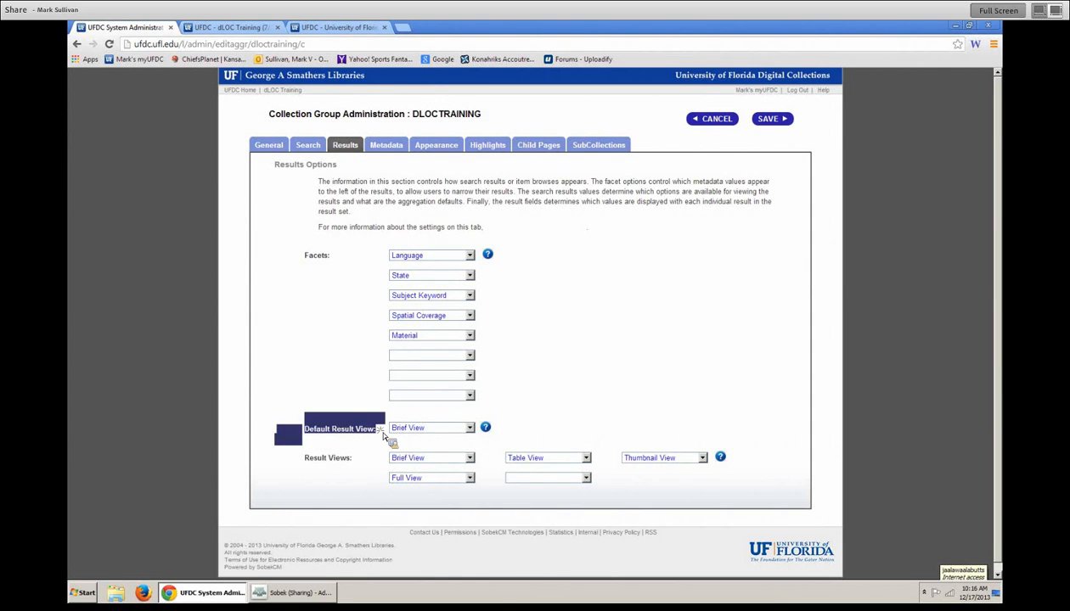
{"action": "left_click", "coordinate": [383, 437]}
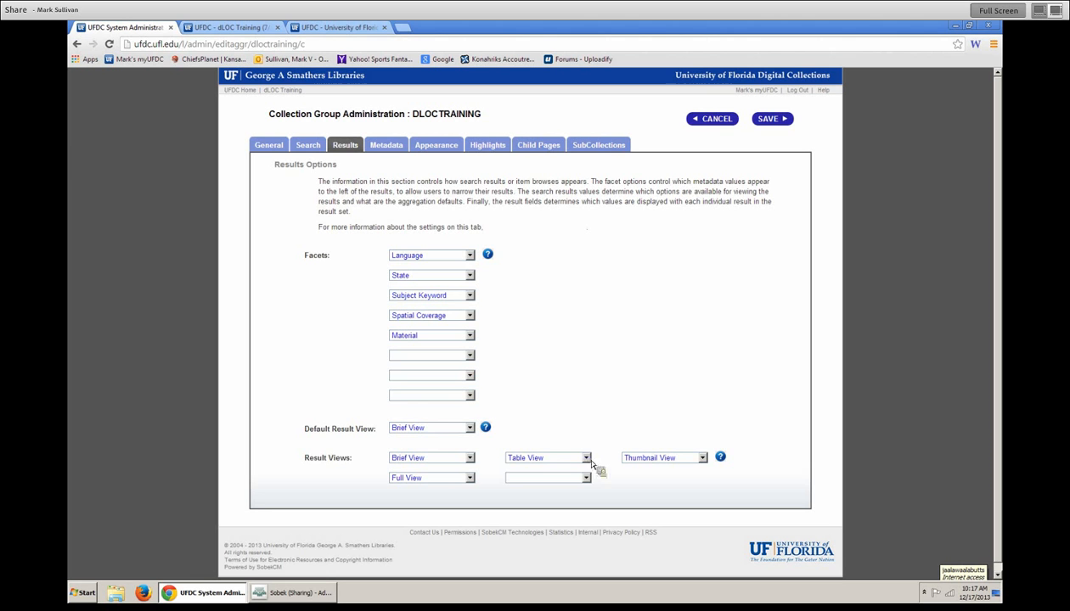
- Blank out the Table View result view, save, and list the dLOC Training items
{"action": "left_click", "coordinate": [546, 457]}
{"action": "left_click", "coordinate": [543, 468]}
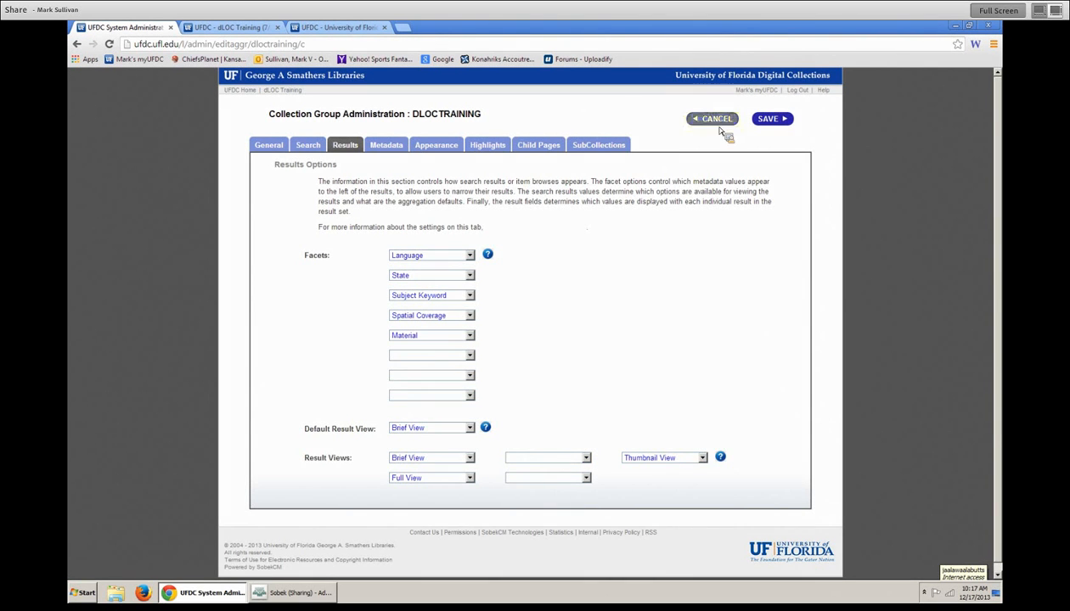
{"action": "left_click", "coordinate": [768, 119]}
{"action": "left_click", "coordinate": [435, 177]}
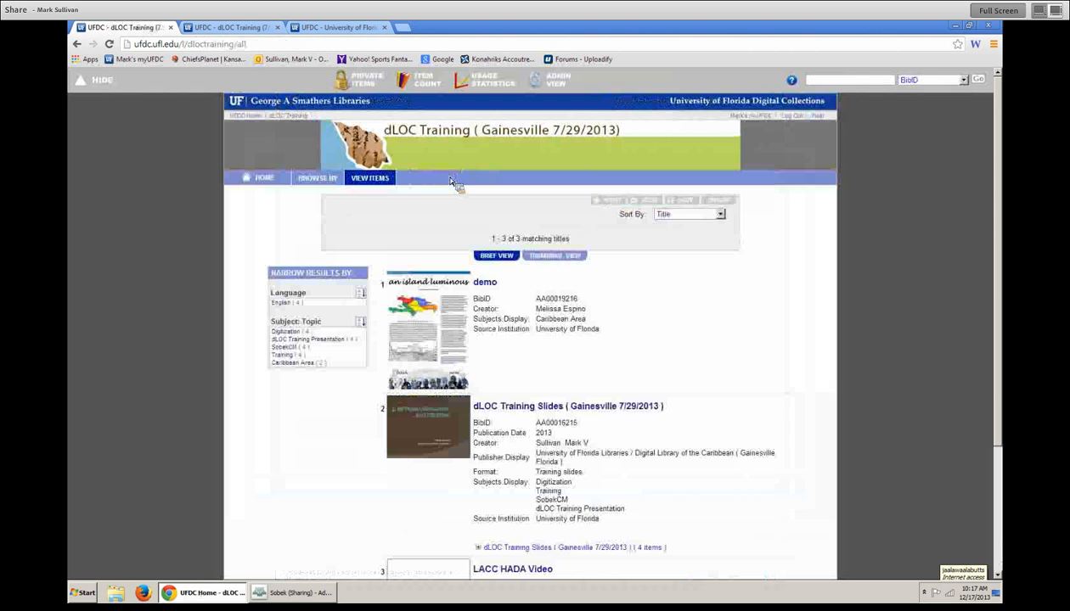
- Reopen dLOC Training administration via ADMIN VIEW, showing Brief, Thumbnail and Full result views
{"action": "left_click", "coordinate": [550, 79]}
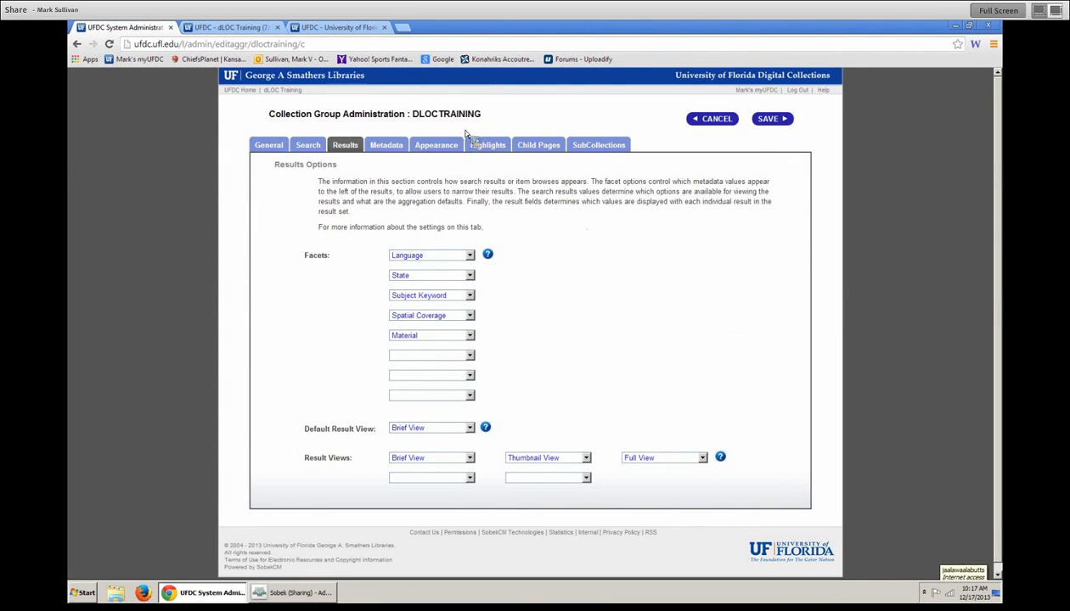
- In a new tab, load ncf.sobek.ufl.edu/theses and list all Student Theses items
{"action": "left_click", "coordinate": [405, 29]}
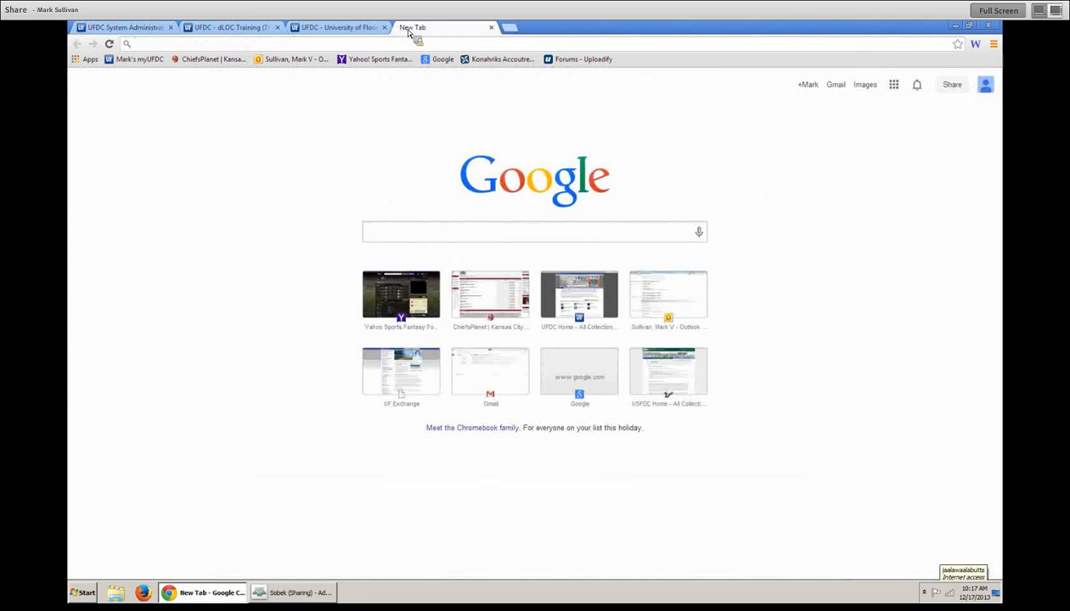
{"action": "type", "text": "ncf.sobek.ufl.edu/etd"}
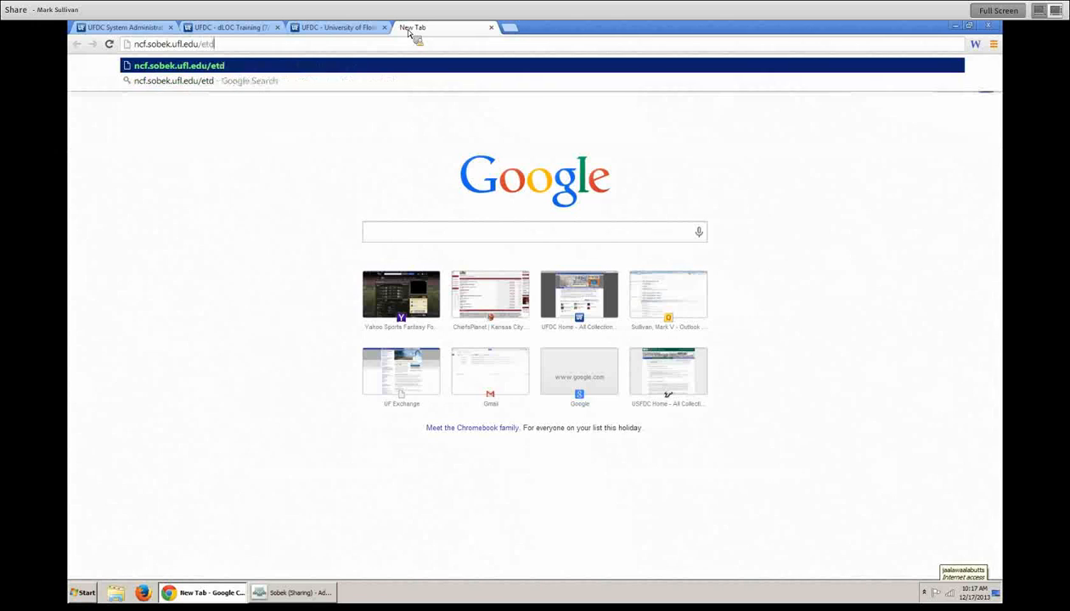
{"action": "key", "text": "Return"}
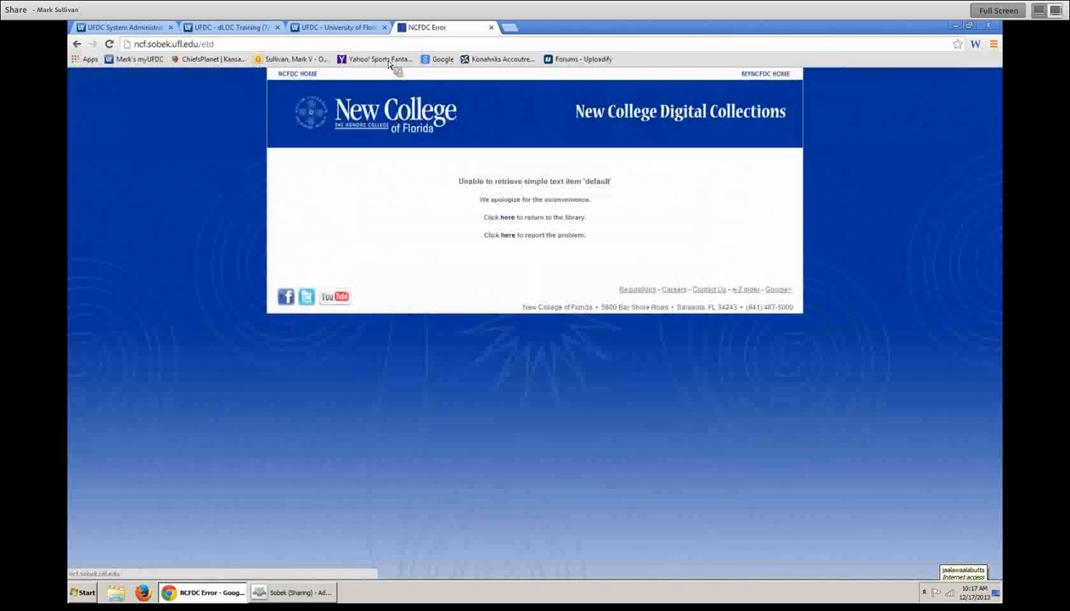
{"action": "left_click_drag", "start_coordinate": [206, 44], "coordinate": [304, 43]}
{"action": "key", "text": "BackSpace"}
{"action": "key", "text": "BackSpace"}
{"action": "type", "text": "theses"}
{"action": "key", "text": "Return"}
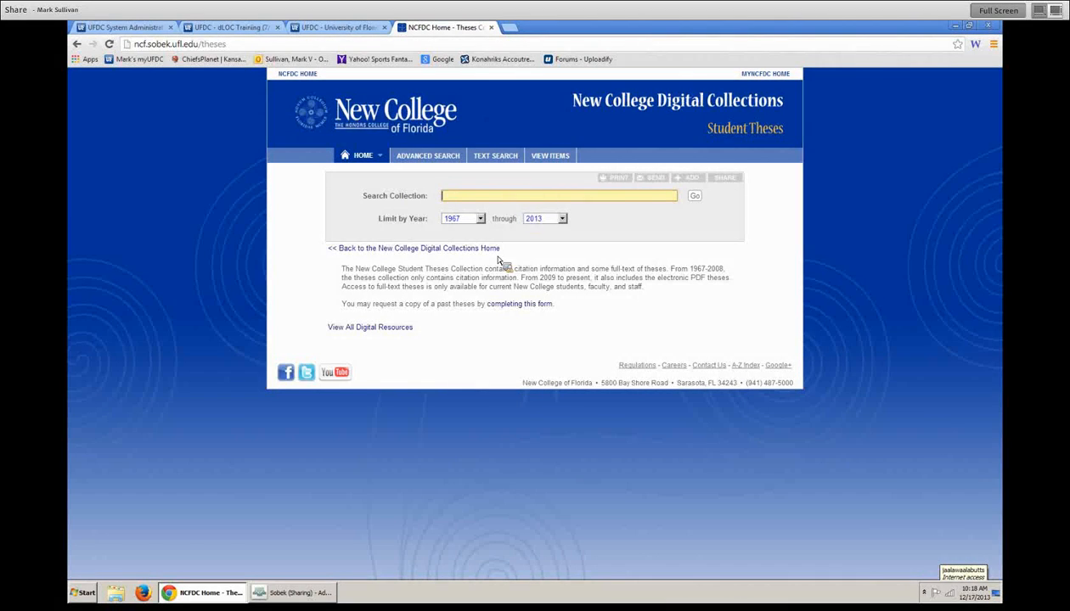
{"action": "left_click", "coordinate": [547, 156]}
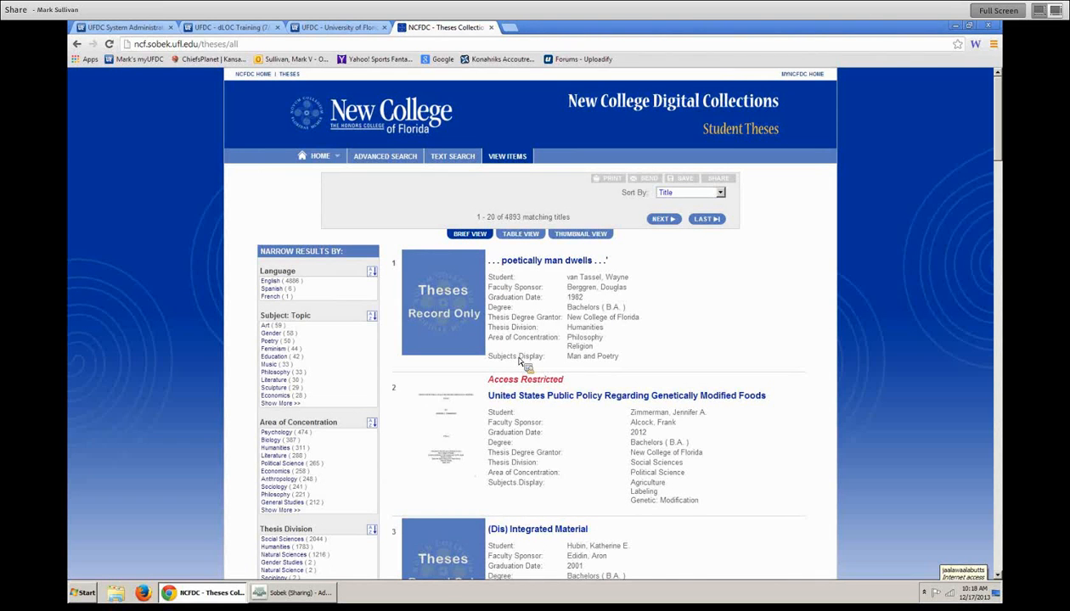
- Open the first thesis record, go back, then leave the dLOC Training settings unchanged
{"action": "double_click", "coordinate": [513, 310]}
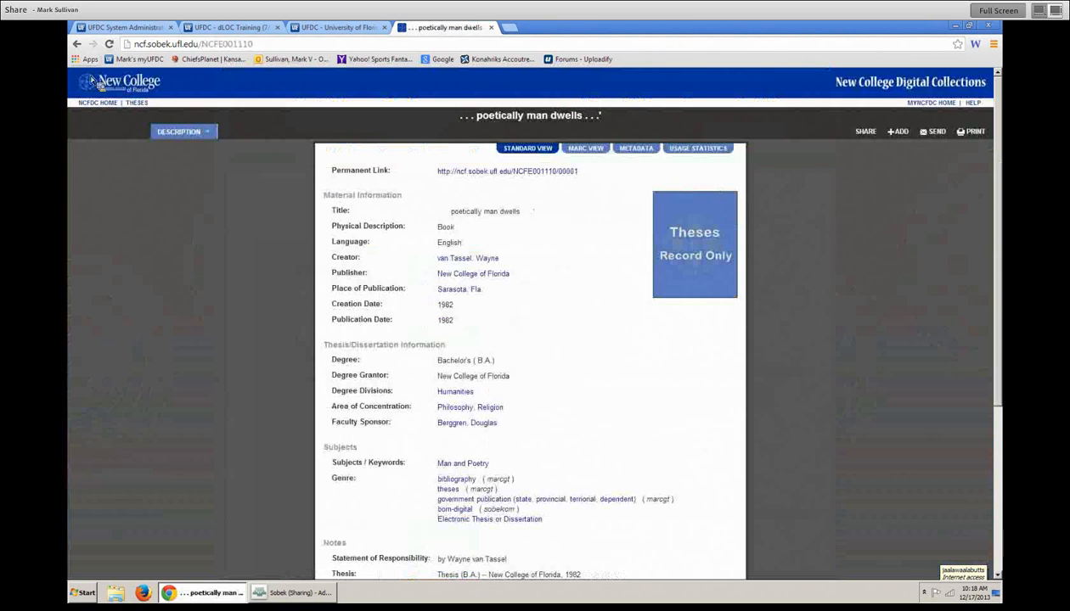
{"action": "left_click", "coordinate": [77, 43]}
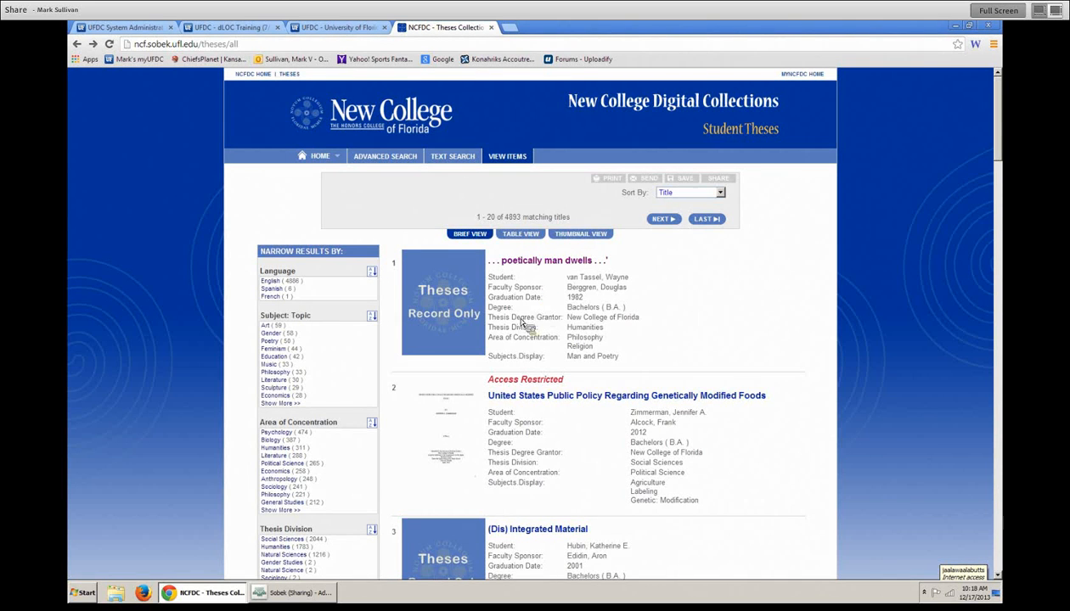
{"action": "left_click", "coordinate": [140, 28]}
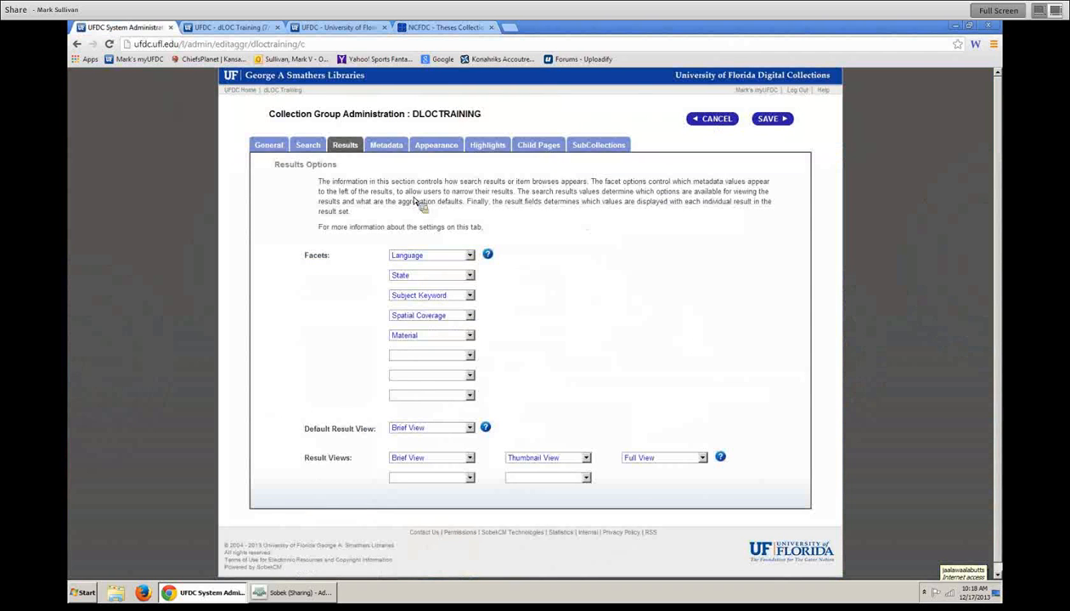
{"action": "left_click", "coordinate": [714, 118]}
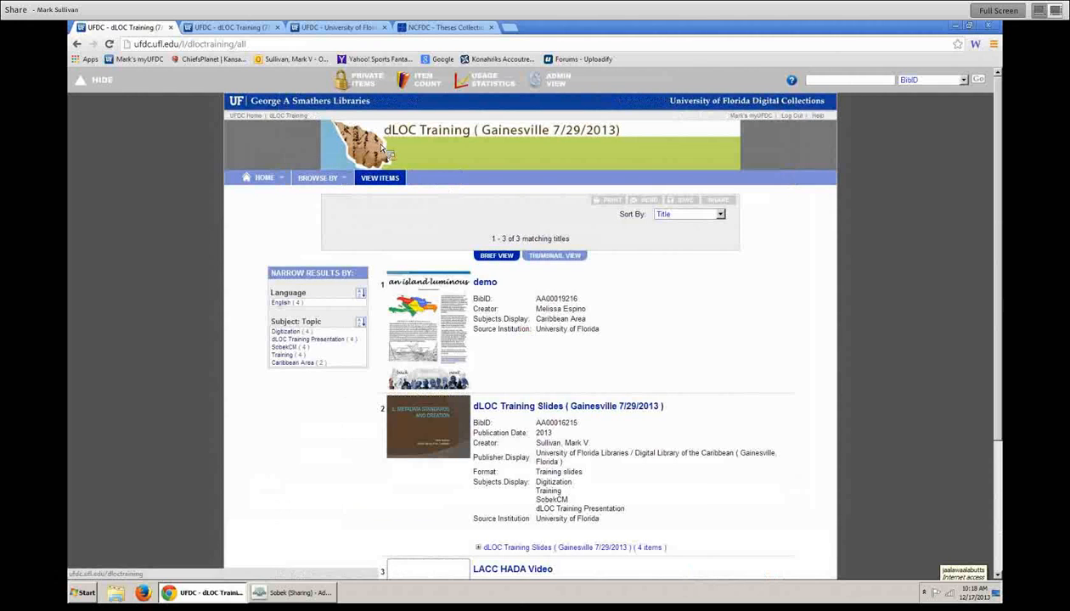
- Reopen dLOC Training administration and move from the Results tab to the Metadata browse settings
{"action": "left_click", "coordinate": [574, 102]}
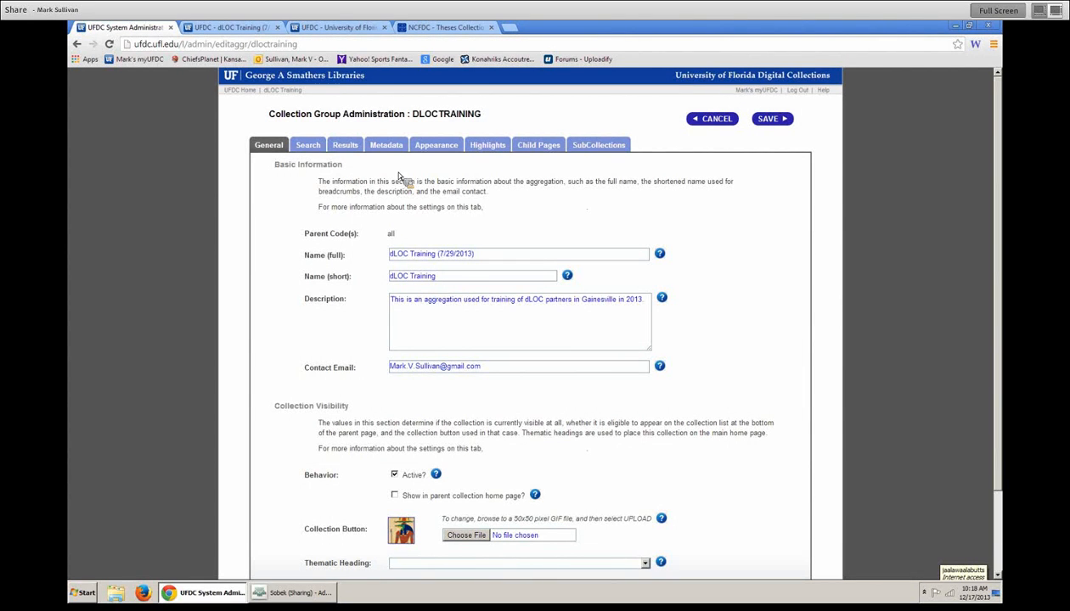
{"action": "left_click", "coordinate": [345, 144]}
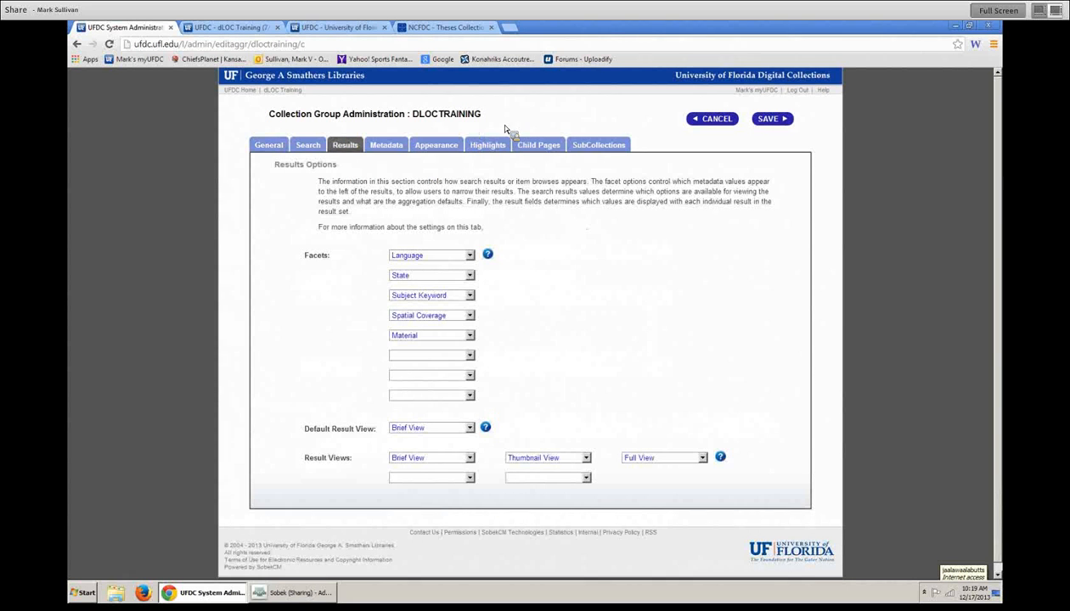
{"action": "left_click", "coordinate": [389, 146]}
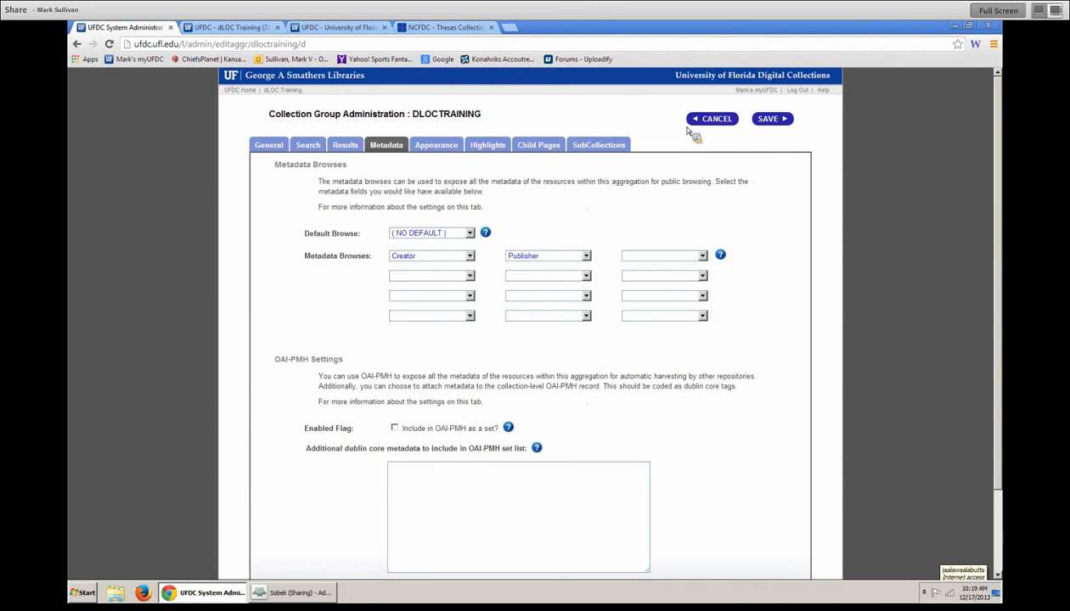
- View the public dLOC Training browse-by-Creator and browse-by-Publisher pages
{"action": "left_click", "coordinate": [254, 28]}
{"action": "mouse_move", "coordinate": [322, 179]}
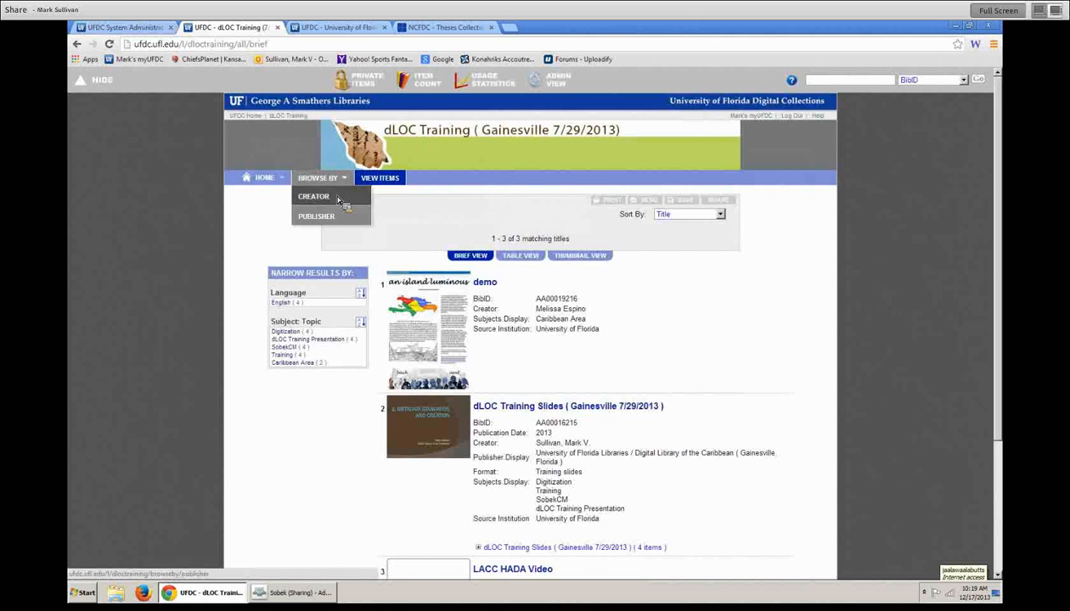
{"action": "left_click", "coordinate": [340, 202]}
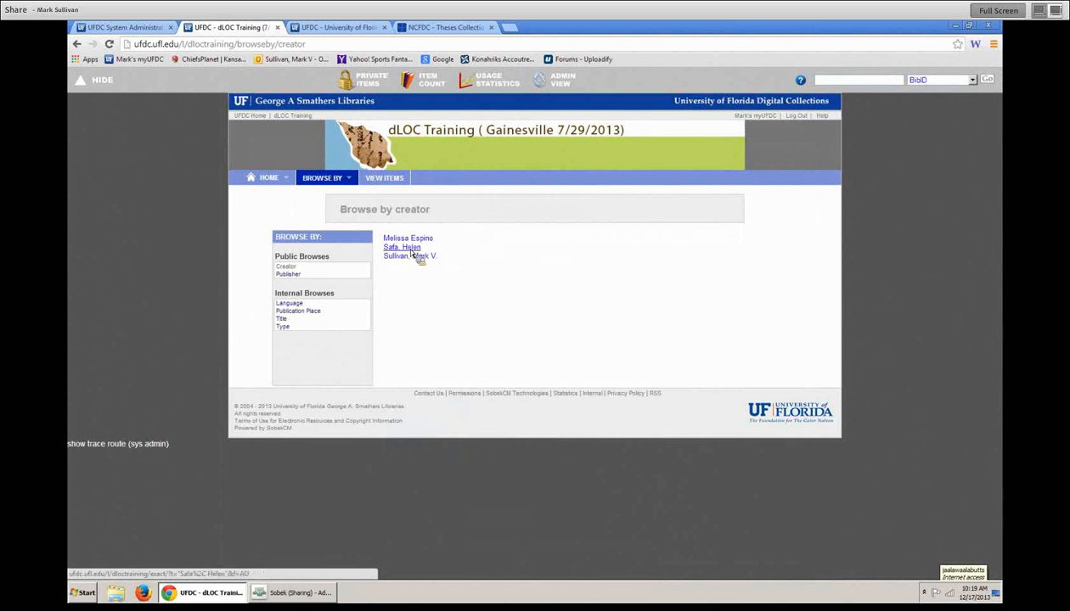
{"action": "mouse_move", "coordinate": [347, 181]}
{"action": "left_click", "coordinate": [343, 216]}
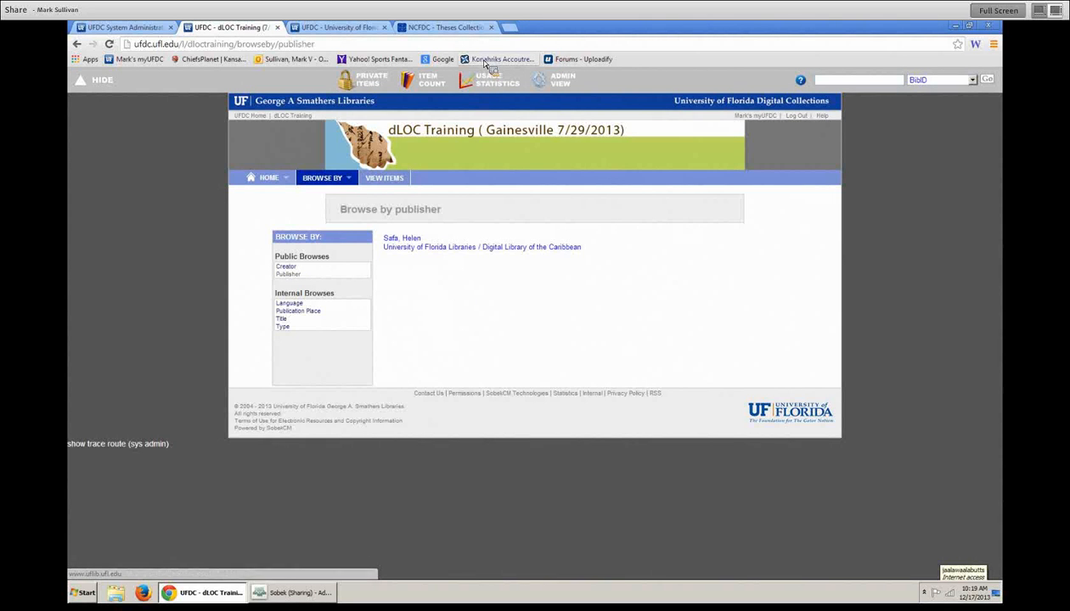
{"action": "left_click", "coordinate": [510, 27]}
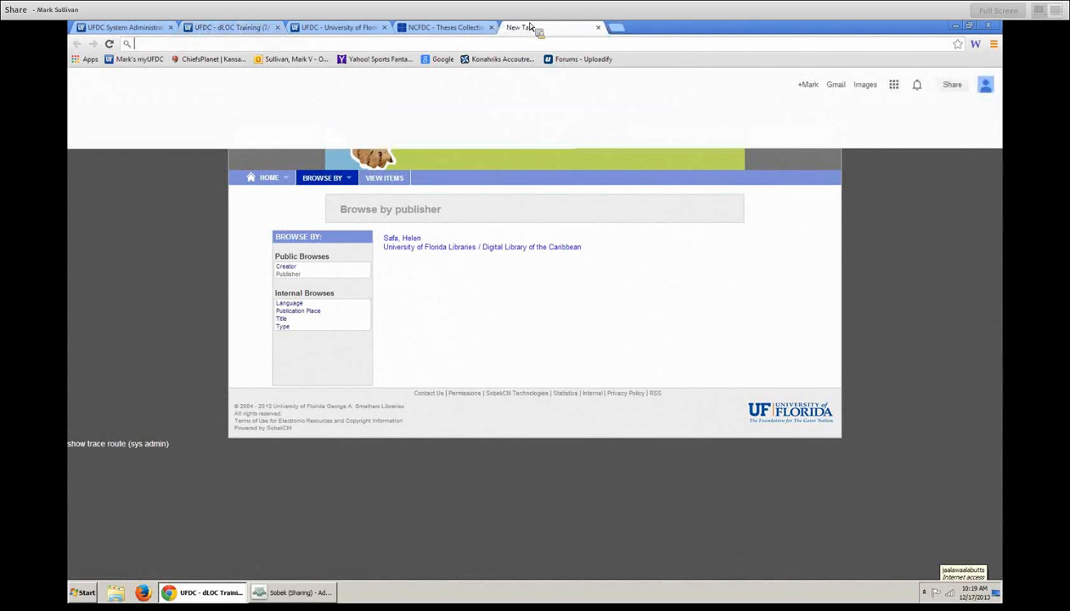
- Load dloc.com, browse by country, and flip through the L–N, O–Q and R–T letter groups
{"action": "type", "text": "dloc.com"}
{"action": "key", "text": "Return"}
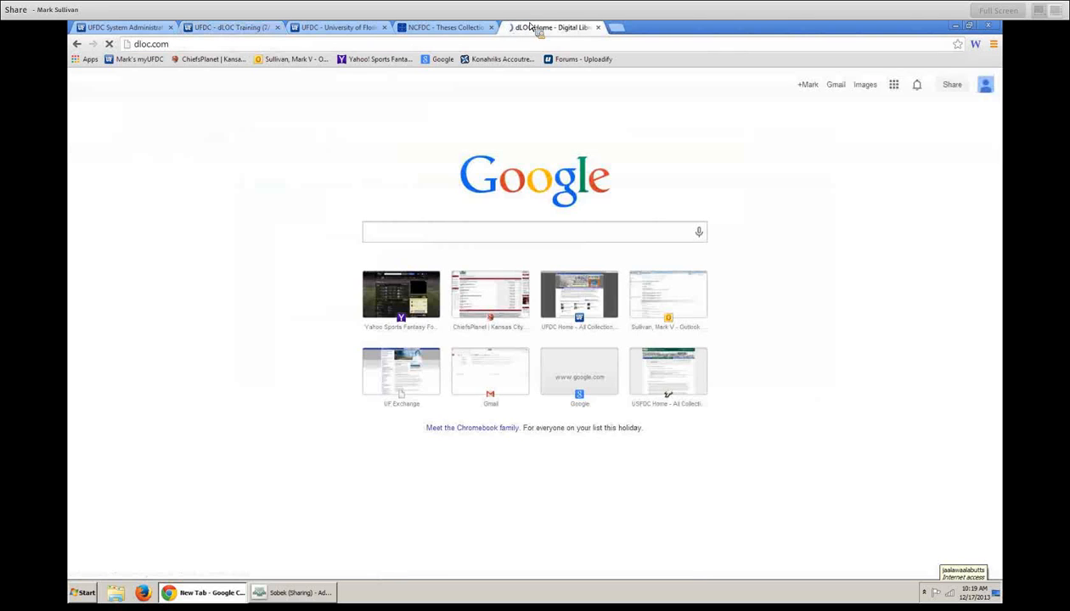
{"action": "mouse_move", "coordinate": [592, 238]}
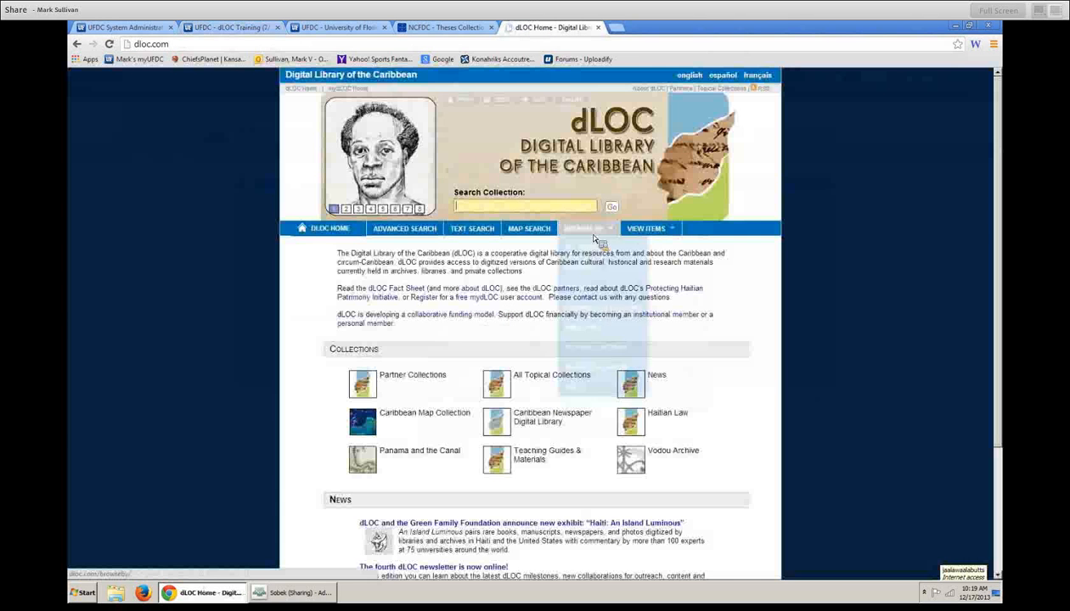
{"action": "left_click", "coordinate": [601, 272]}
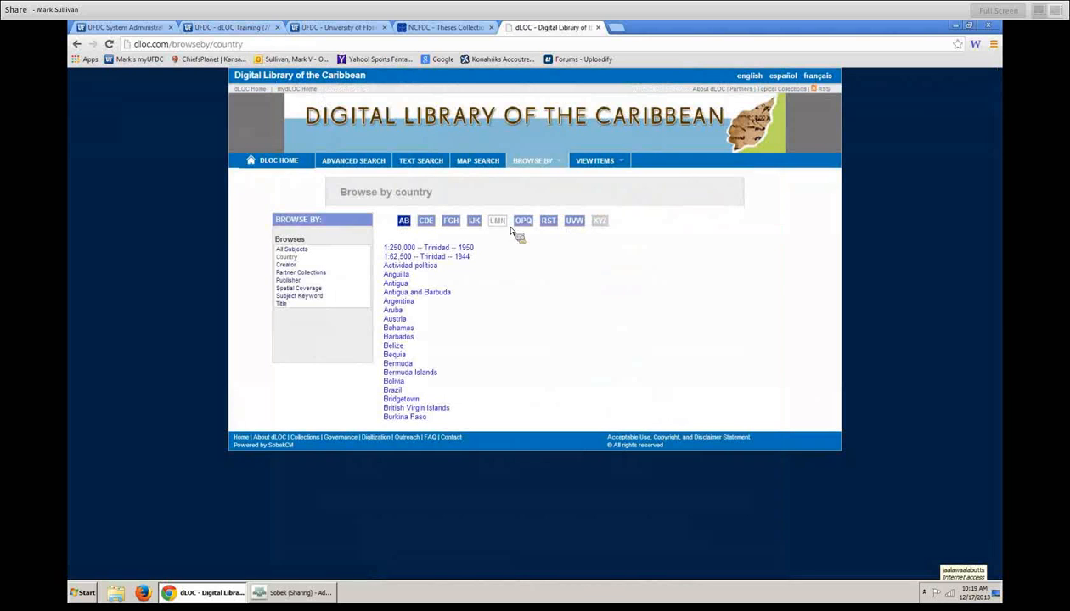
{"action": "left_click", "coordinate": [500, 222]}
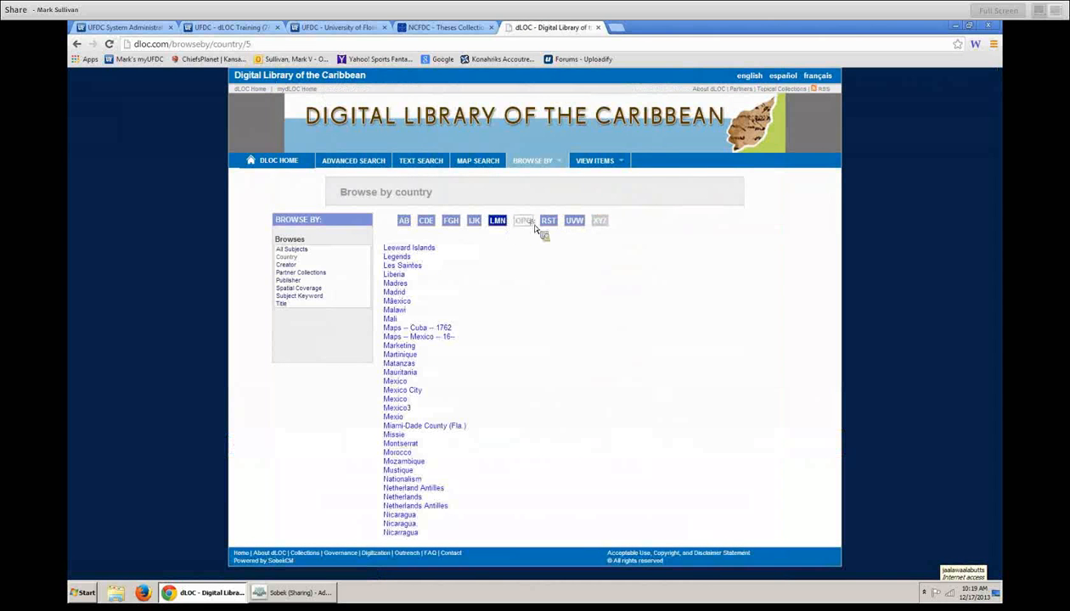
{"action": "left_click", "coordinate": [533, 222]}
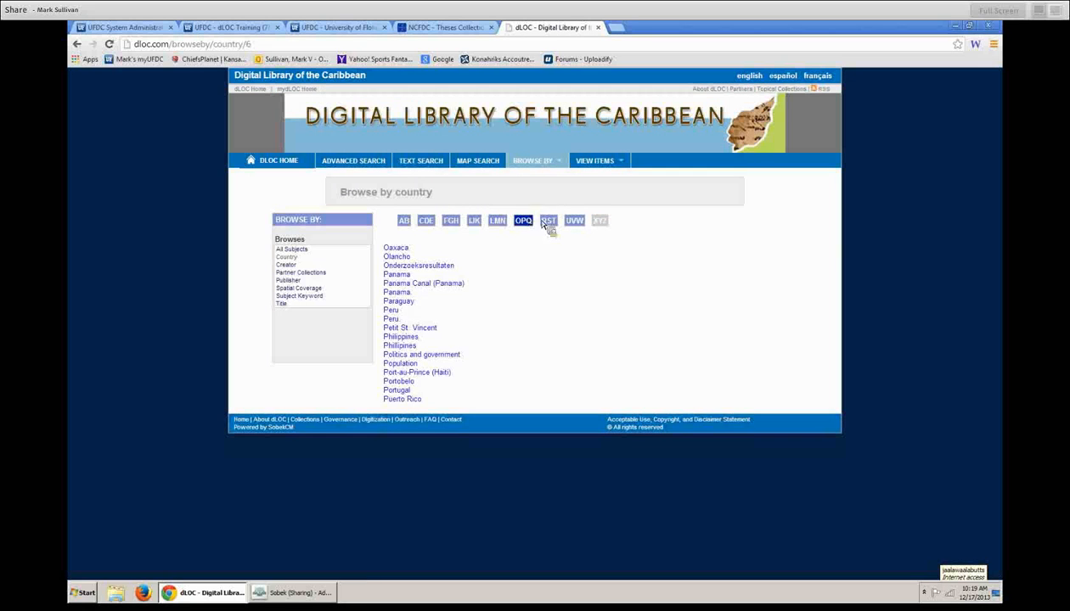
{"action": "left_click", "coordinate": [552, 222]}
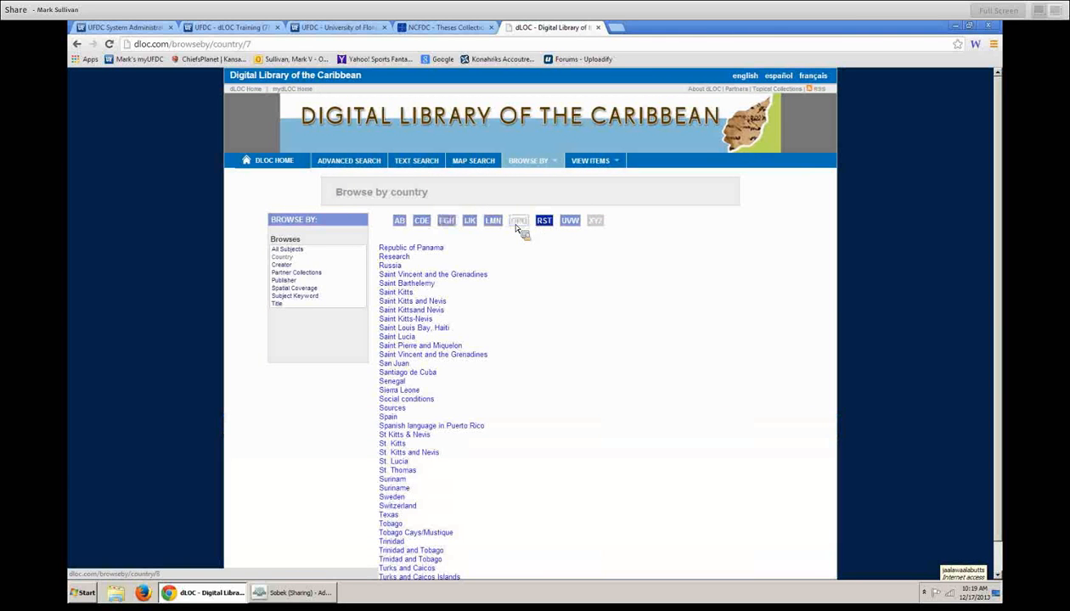
{"action": "left_click", "coordinate": [522, 224]}
{"action": "left_click", "coordinate": [499, 223]}
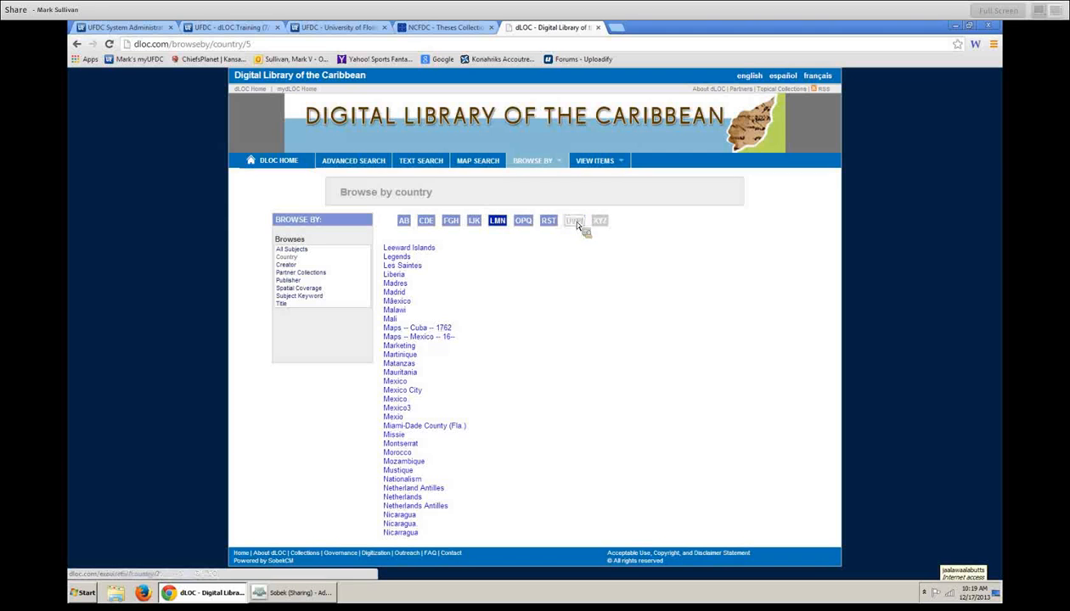
- Open Dominican Republic under the C–E countries, then return to the metadata settings
{"action": "left_click", "coordinate": [161, 28]}
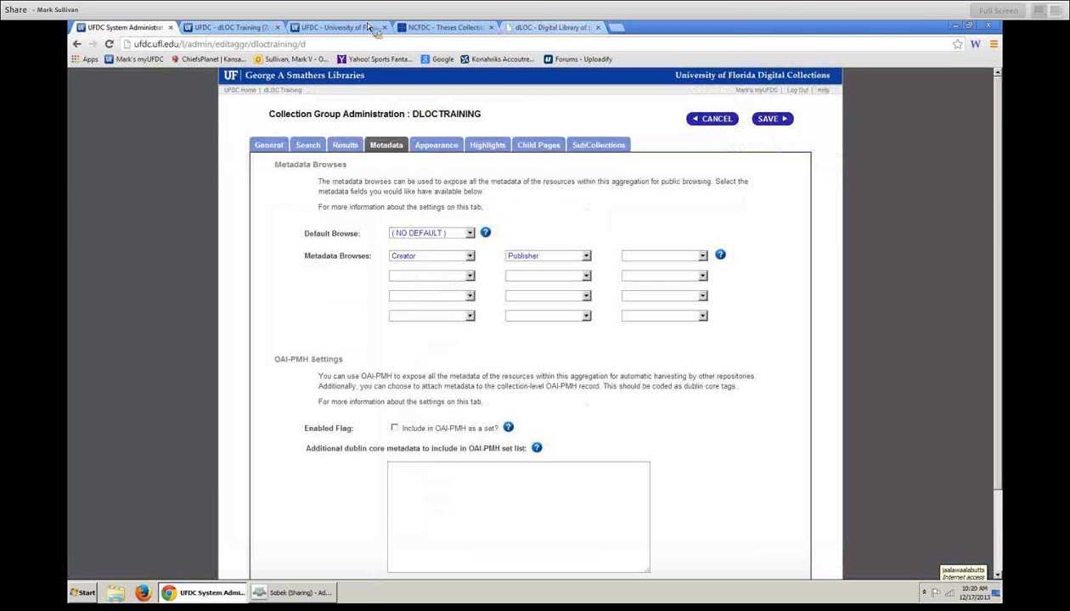
{"action": "left_click", "coordinate": [552, 28]}
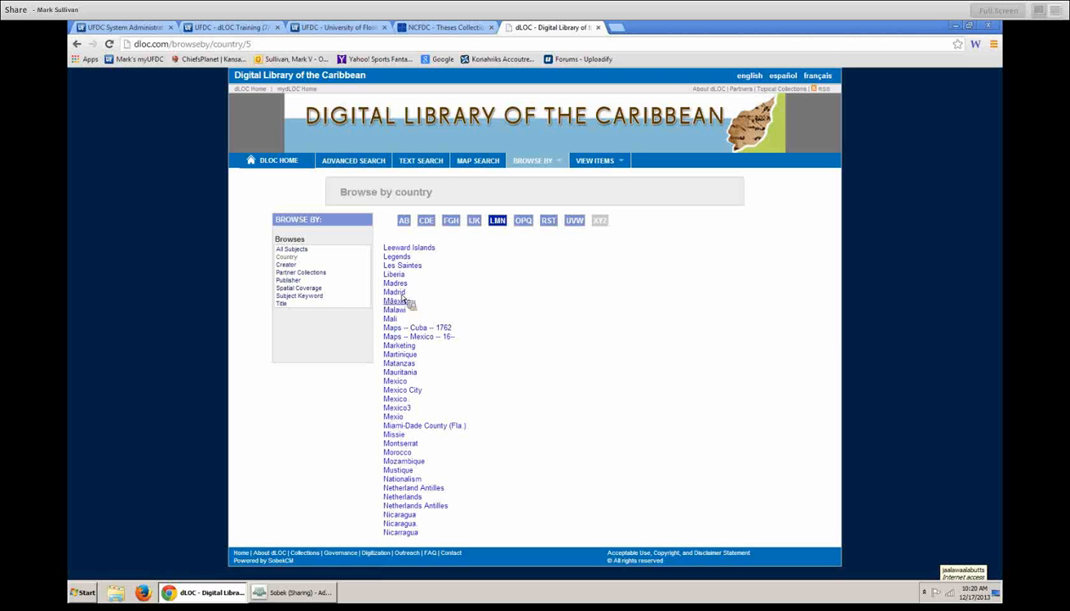
{"action": "left_click", "coordinate": [426, 221]}
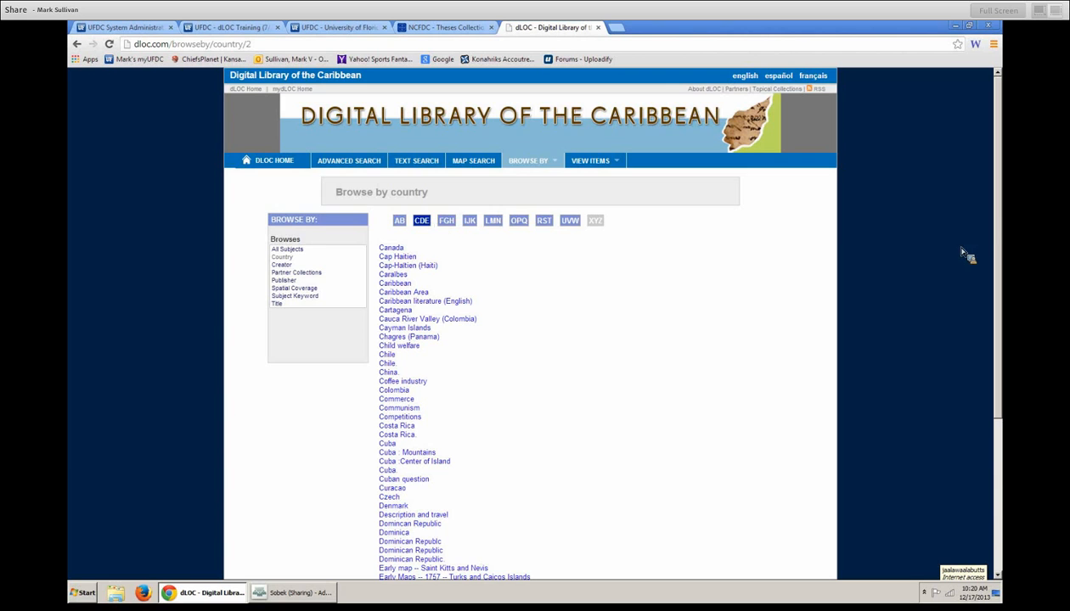
{"action": "scroll", "coordinate": [1000, 258], "scroll_direction": "down", "scroll_amount": 3}
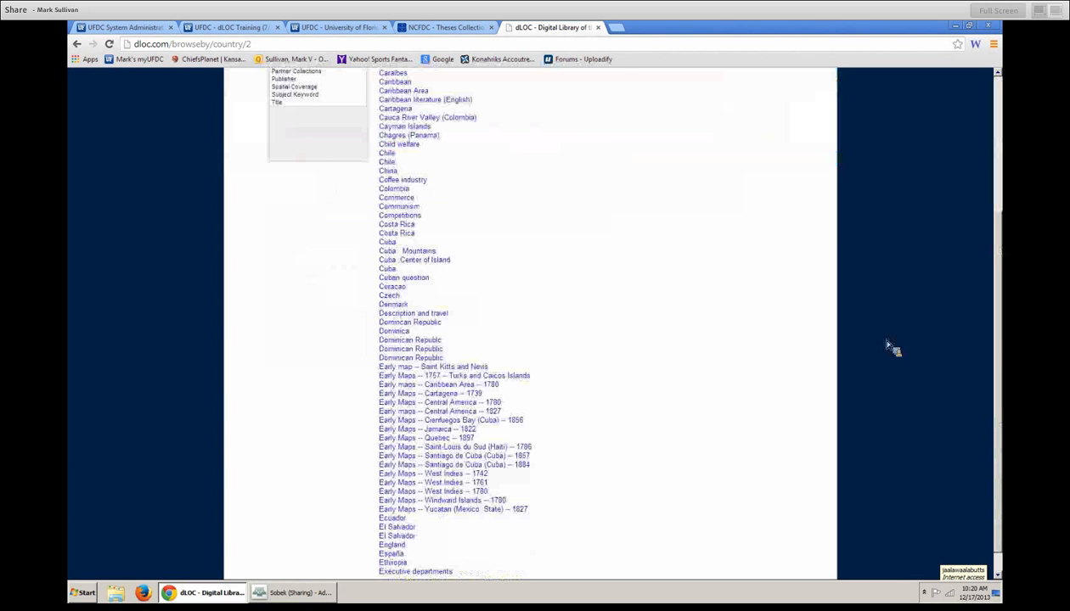
{"action": "left_click", "coordinate": [433, 325]}
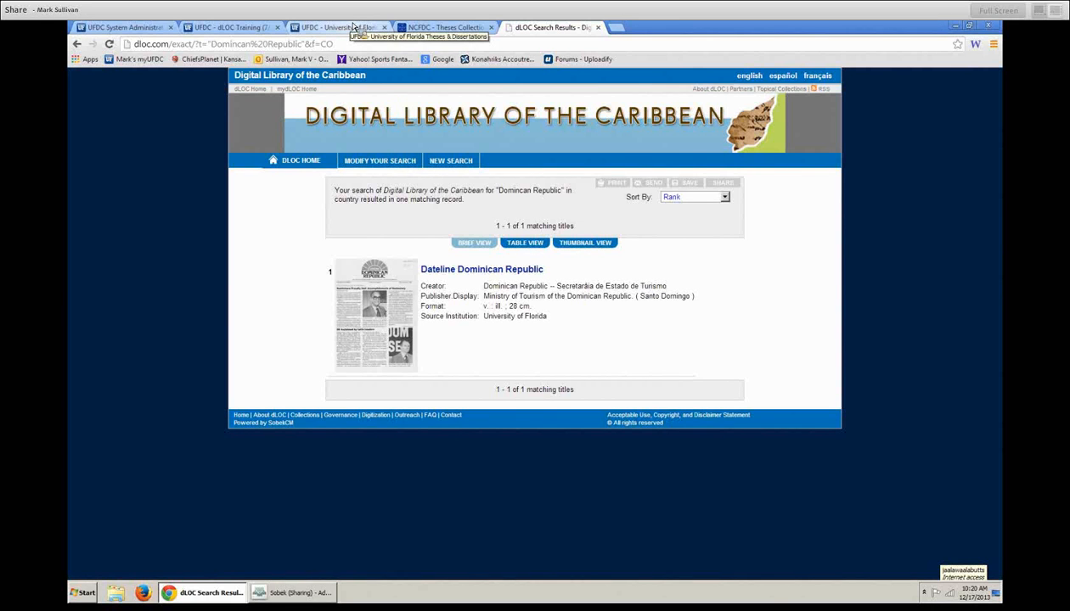
{"action": "left_click", "coordinate": [117, 27]}
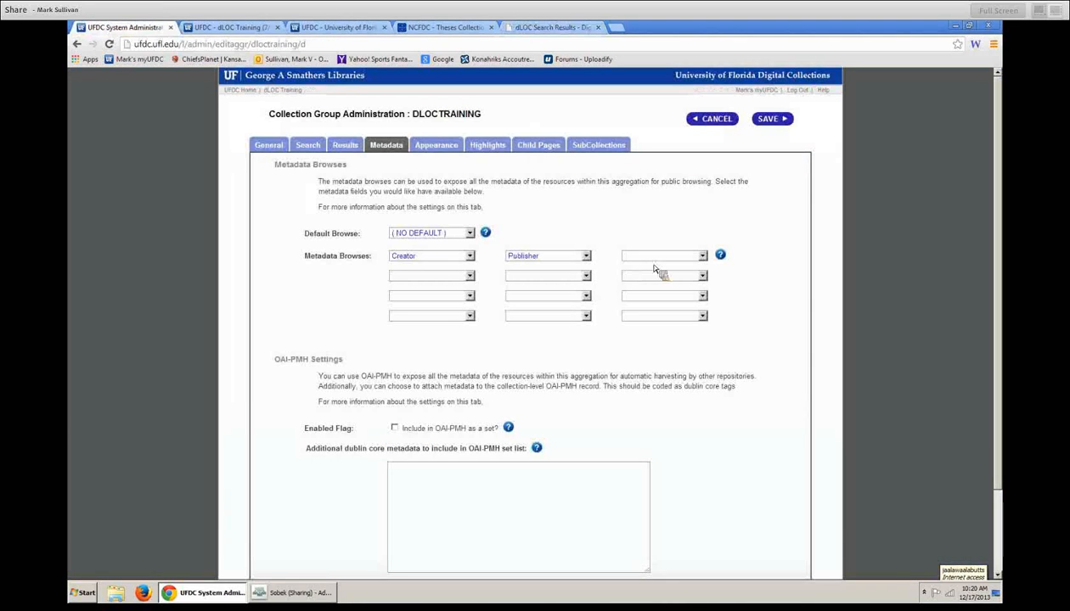
- Scroll through the third Metadata Browses field list unchanged, then show the public publisher browse
{"action": "left_click", "coordinate": [701, 257]}
{"action": "left_click_drag", "start_coordinate": [719, 293], "coordinate": [720, 424]}
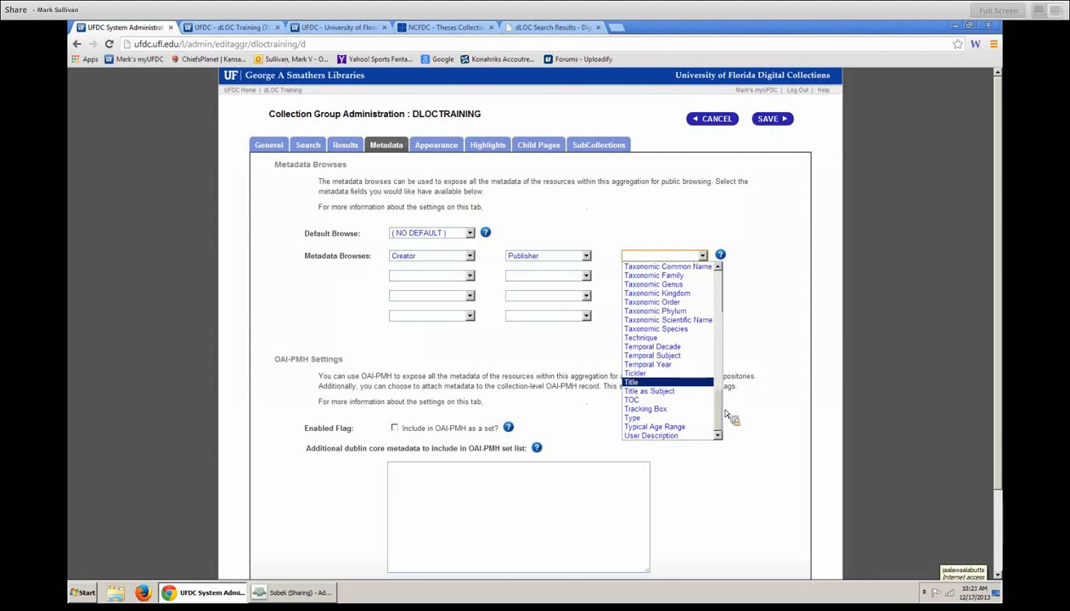
{"action": "left_click_drag", "start_coordinate": [724, 408], "coordinate": [723, 322]}
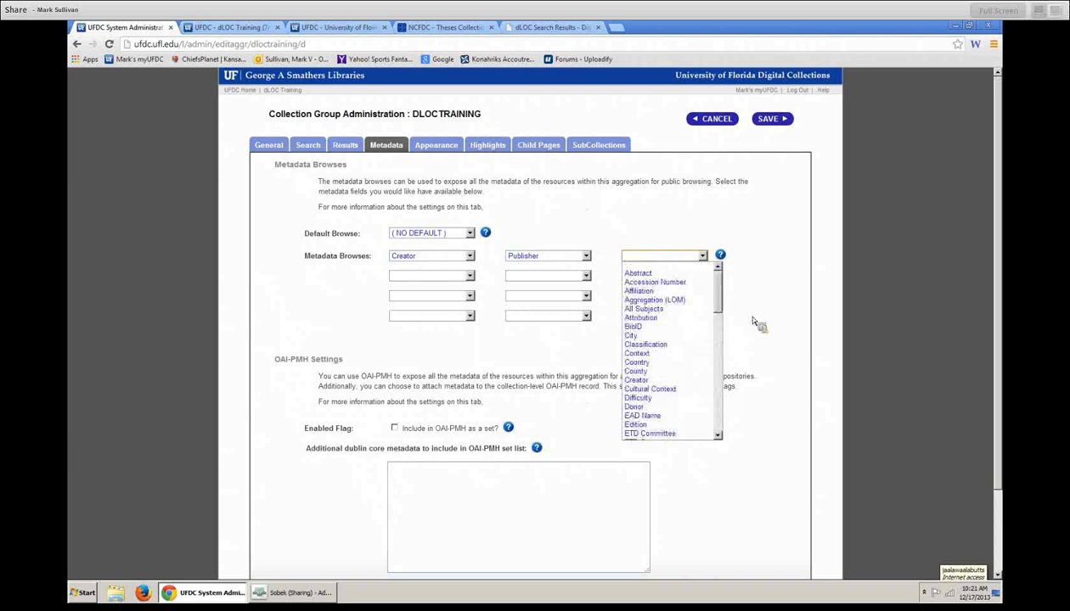
{"action": "left_click", "coordinate": [764, 313]}
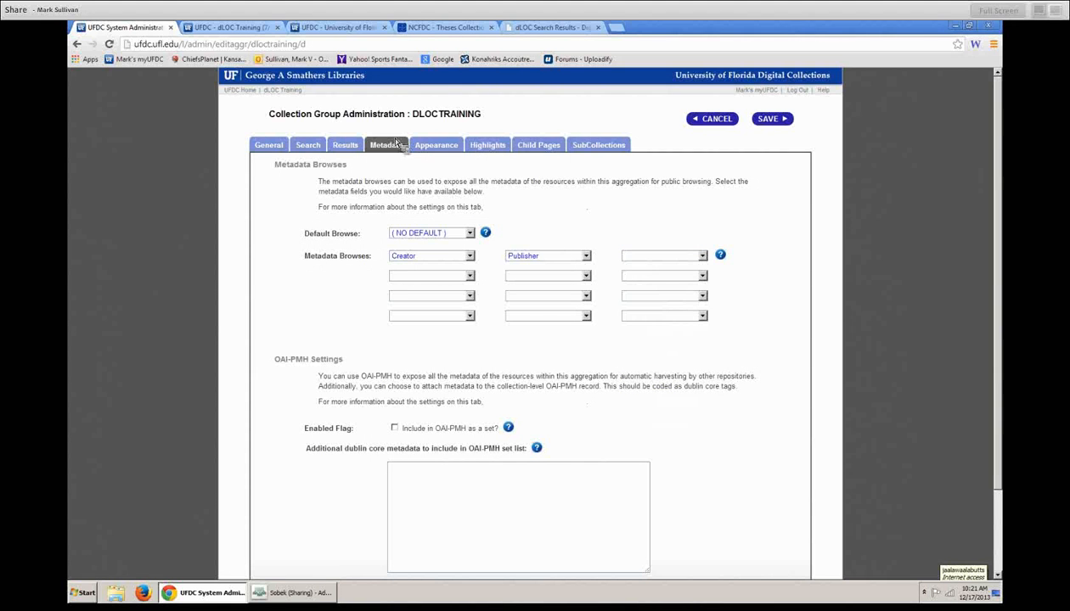
{"action": "left_click", "coordinate": [225, 28]}
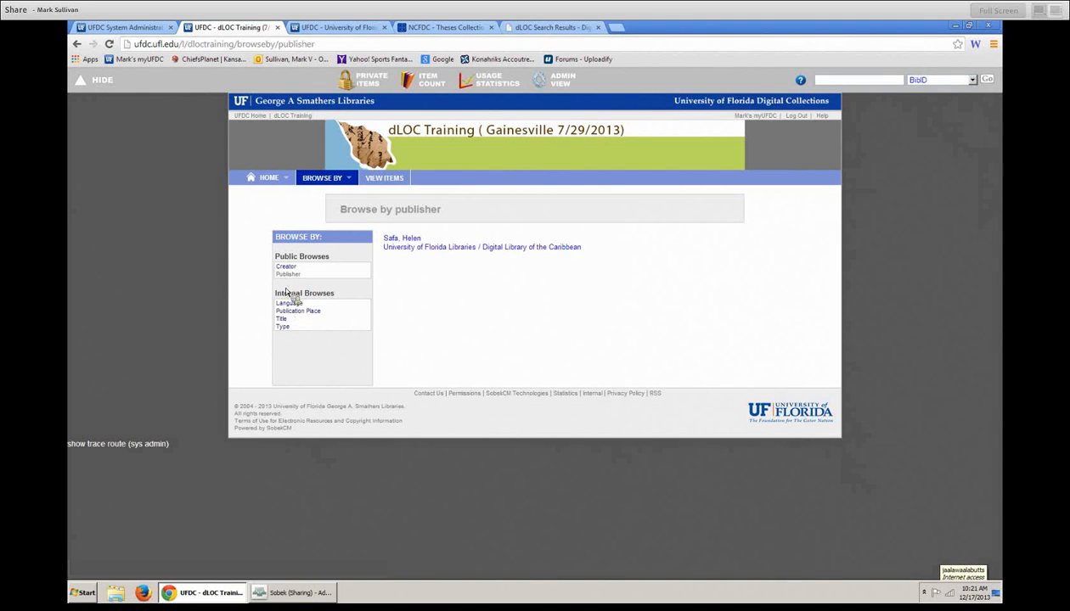
- Point out the Internal Browses list, view items by Creator, then return to the dLOC home page
{"action": "left_click_drag", "start_coordinate": [277, 286], "coordinate": [343, 345]}
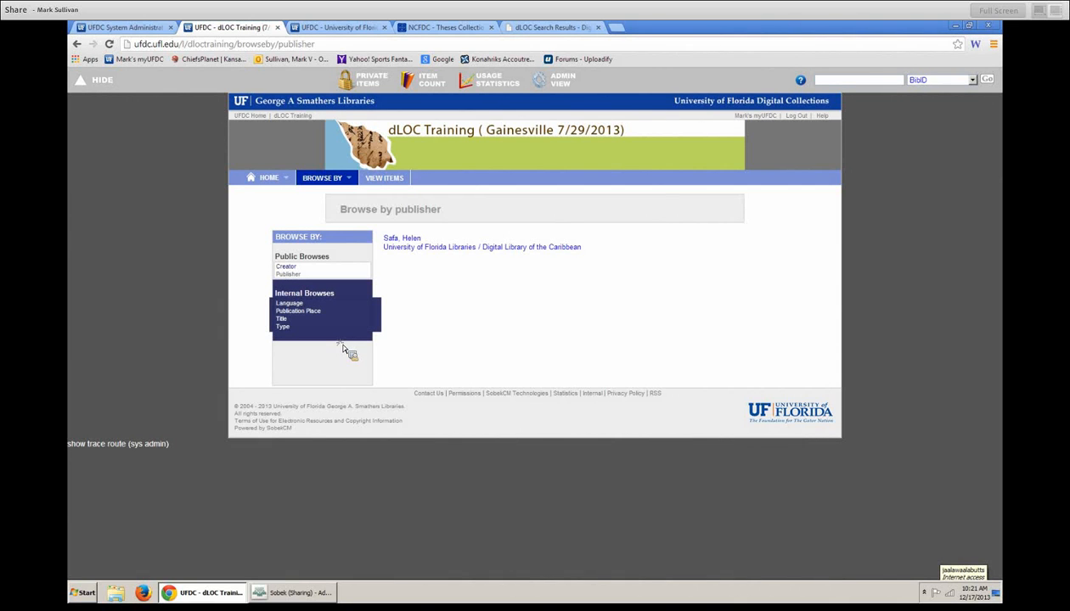
{"action": "left_click", "coordinate": [204, 331]}
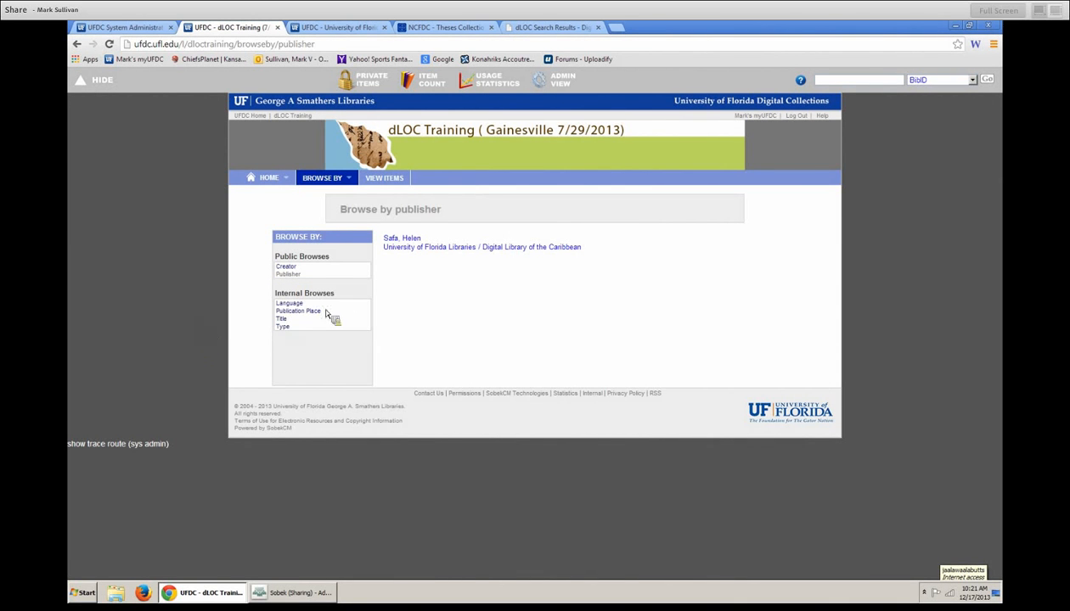
{"action": "left_click_drag", "start_coordinate": [334, 264], "coordinate": [348, 339]}
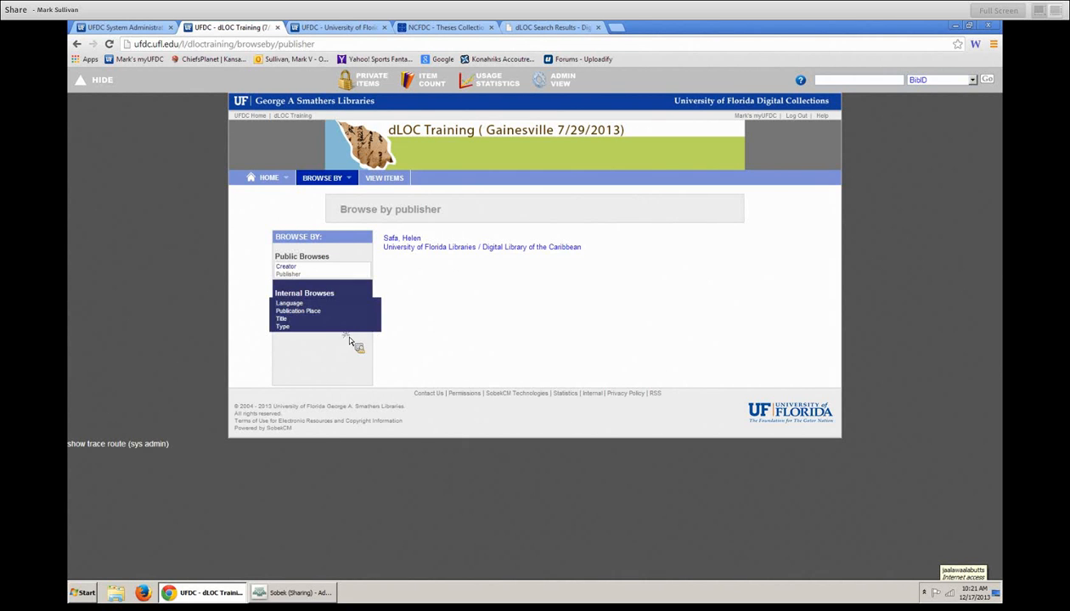
{"action": "left_click", "coordinate": [208, 338]}
{"action": "left_click", "coordinate": [294, 269]}
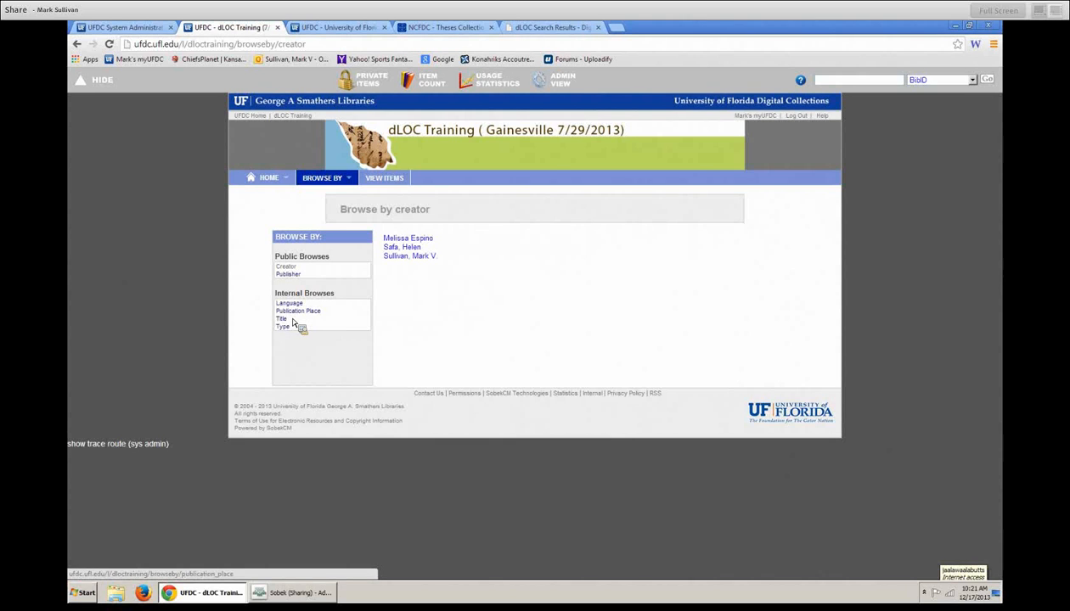
{"action": "left_click", "coordinate": [548, 28]}
{"action": "left_click", "coordinate": [394, 157]}
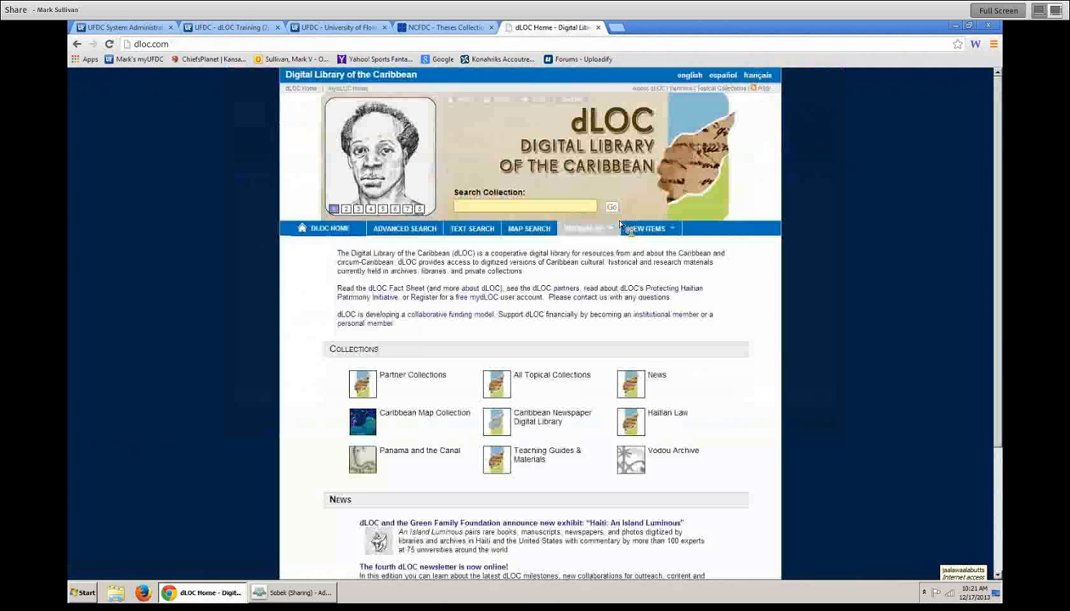
- View dLOC's public browse-by-country list, then go back to DLOCTRAINING's metadata settings
{"action": "mouse_move", "coordinate": [607, 244]}
{"action": "left_click", "coordinate": [588, 266]}
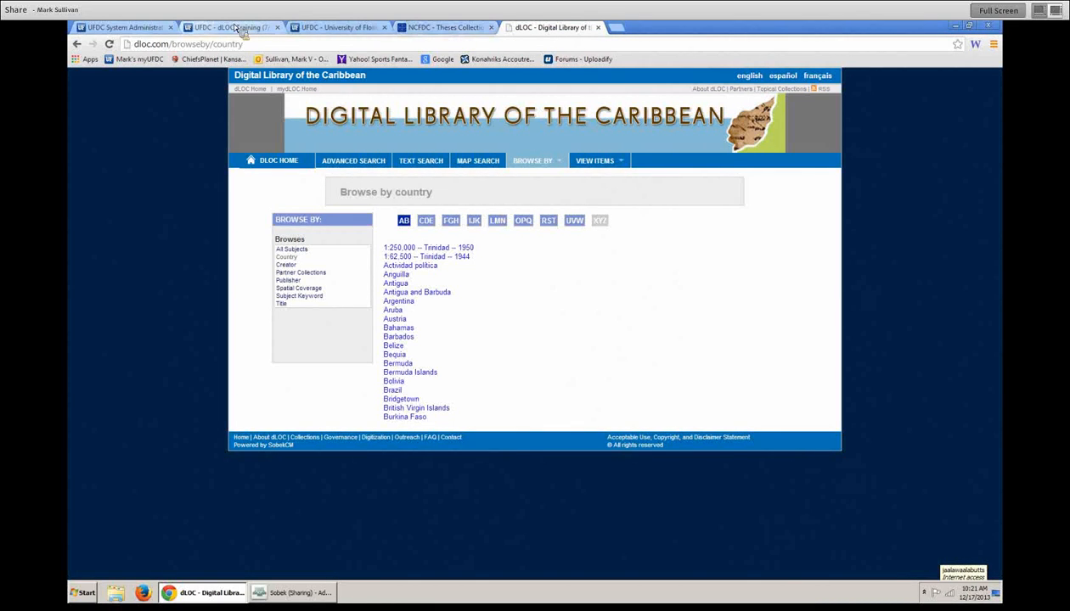
{"action": "left_click", "coordinate": [129, 27]}
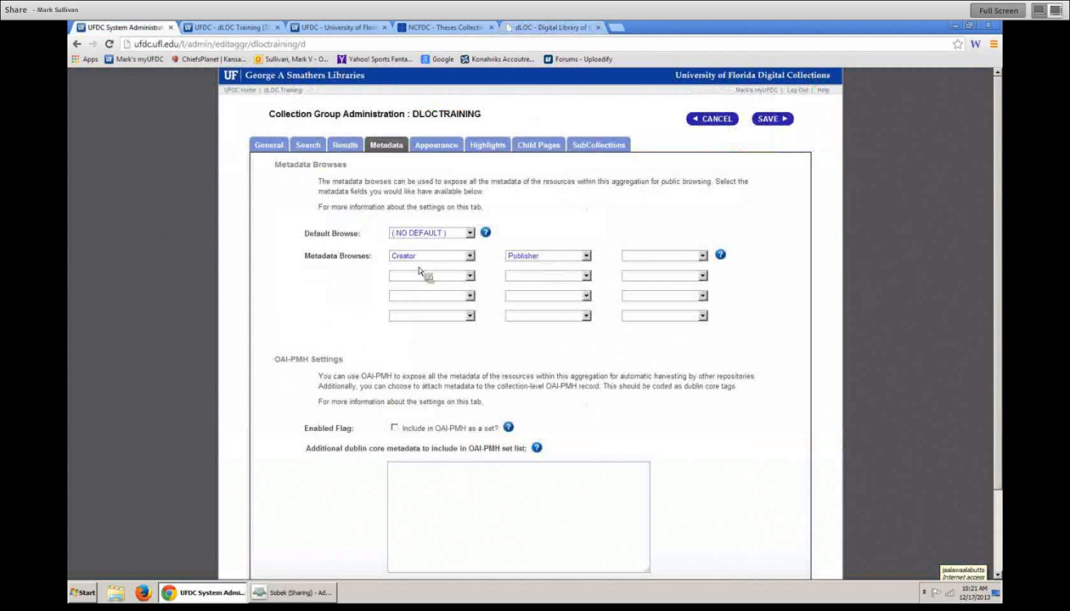
- Enable 'Include in OAI-PMH as a set?' for DLOCTRAINING on the Metadata tab
{"action": "scroll", "coordinate": [573, 277], "scroll_direction": "down", "scroll_amount": 2}
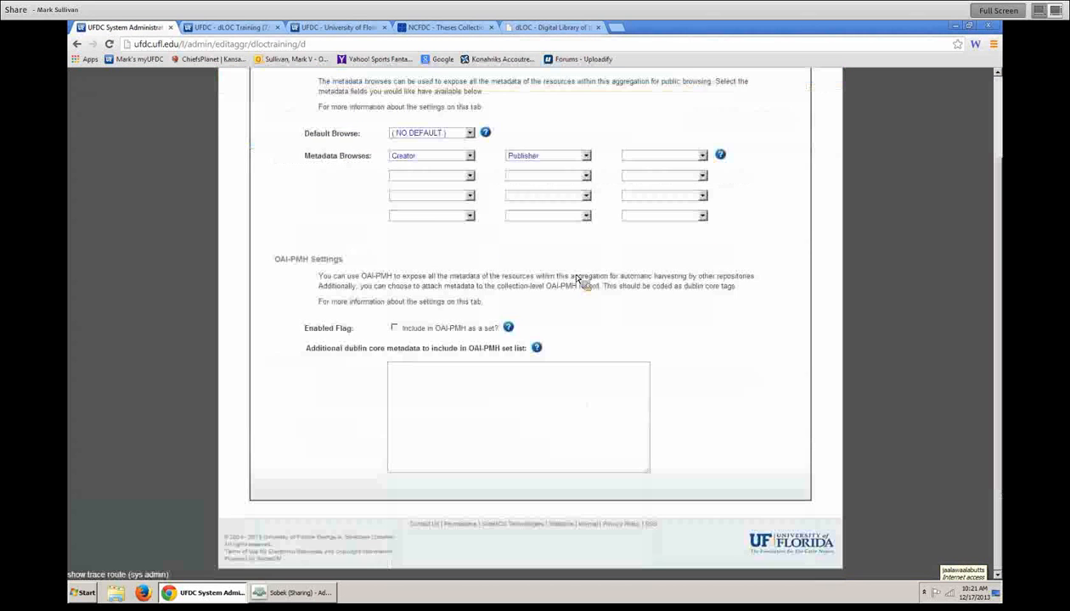
{"action": "scroll", "coordinate": [676, 277], "scroll_direction": "up", "scroll_amount": 2}
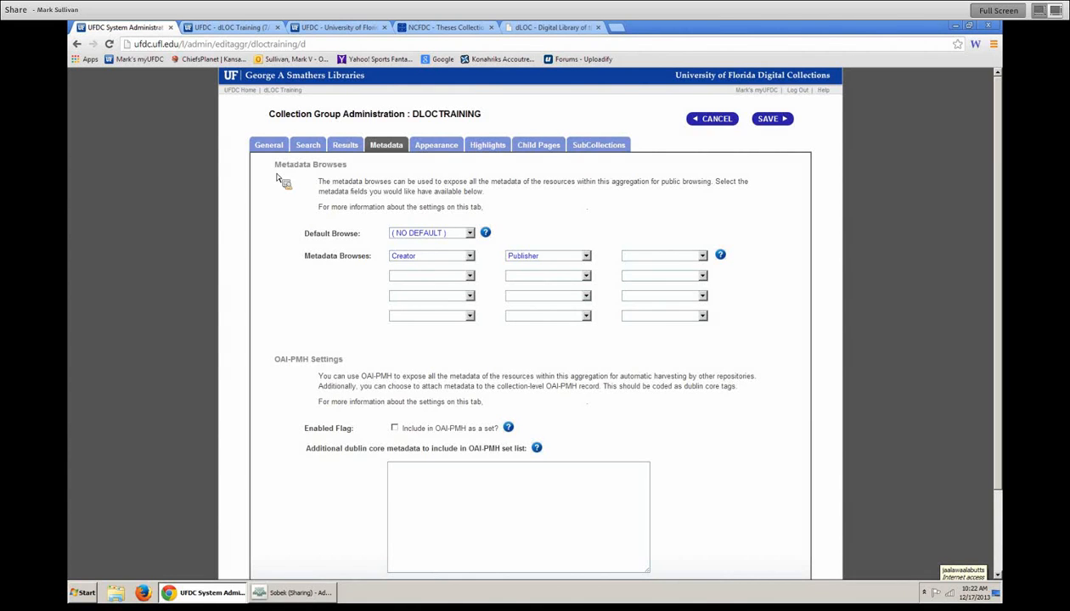
{"action": "scroll", "coordinate": [547, 339], "scroll_direction": "down", "scroll_amount": 2}
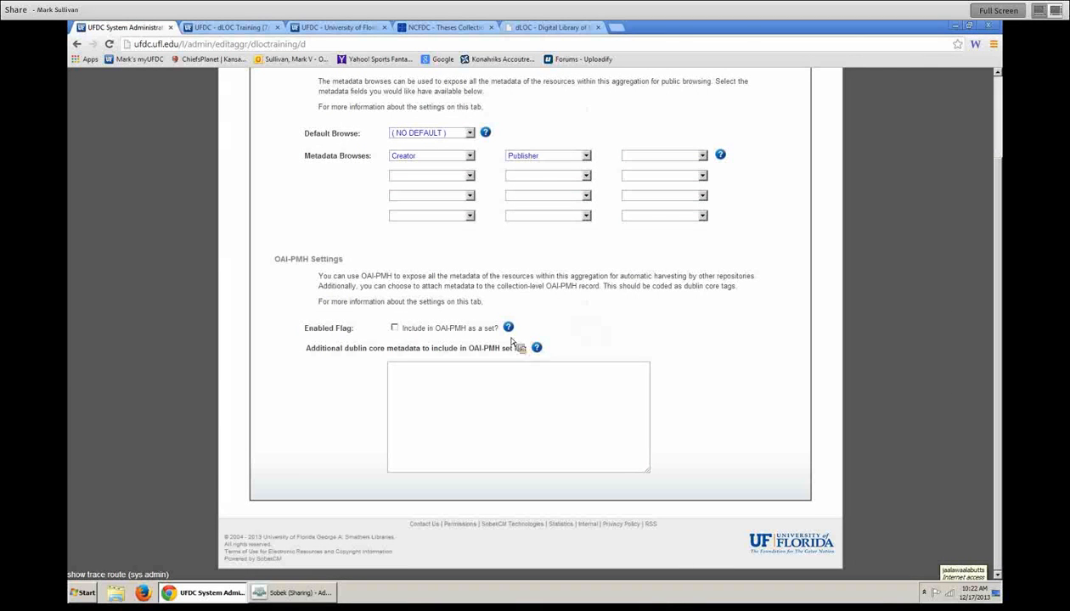
{"action": "left_click", "coordinate": [395, 328]}
- Enter <dc:publisher>UF</dc:publisher> as the additional Dublin Core set metadata
{"action": "left_click", "coordinate": [478, 406]}
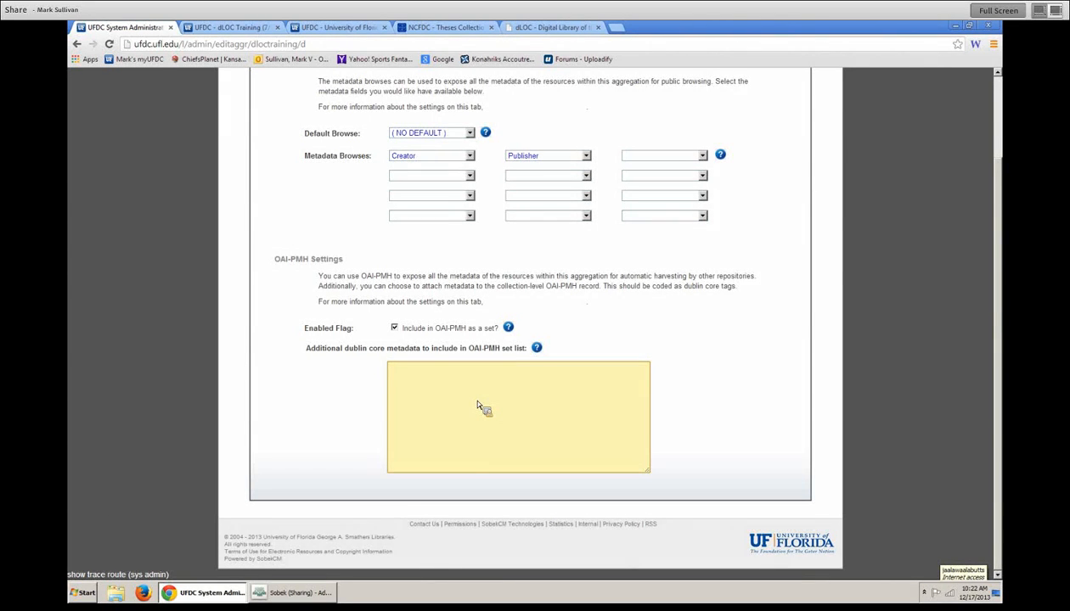
{"action": "type", "text": "<dc.cou"}
{"action": "key", "text": "BackSpace"}
{"action": "key", "text": "BackSpace"}
{"action": "key", "text": "BackSpace"}
{"action": "type", "text": "publisher>UF"}
{"action": "left_click_drag", "start_coordinate": [544, 387], "coordinate": [335, 375]}
{"action": "left_click_drag", "start_coordinate": [524, 387], "coordinate": [439, 374]}
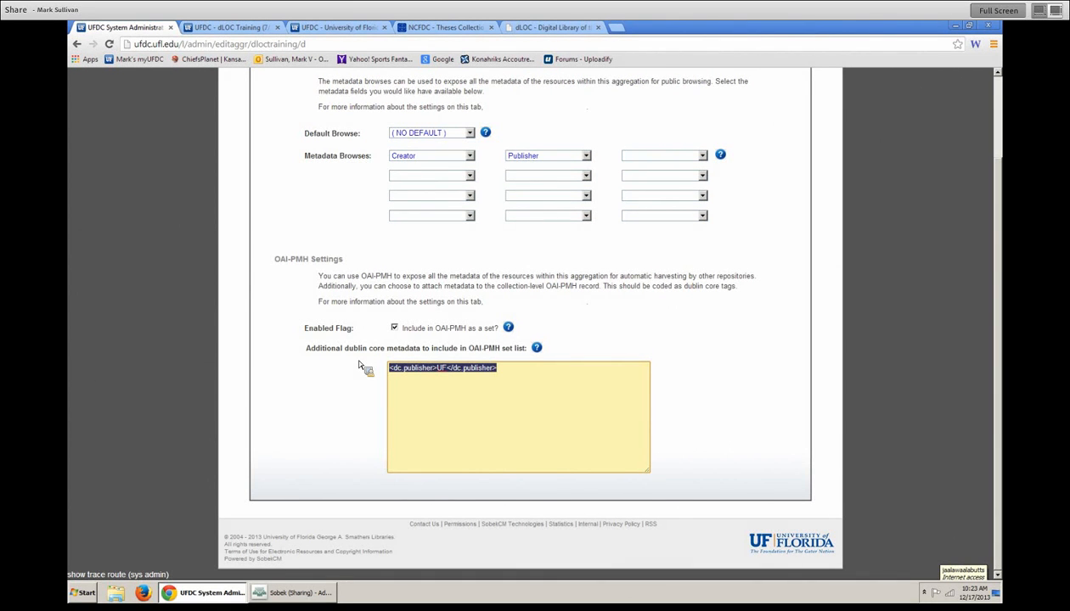
{"action": "left_click_drag", "start_coordinate": [517, 377], "coordinate": [389, 374]}
{"action": "left_click", "coordinate": [536, 393]}
{"action": "scroll", "coordinate": [628, 399], "scroll_direction": "up", "scroll_amount": 2}
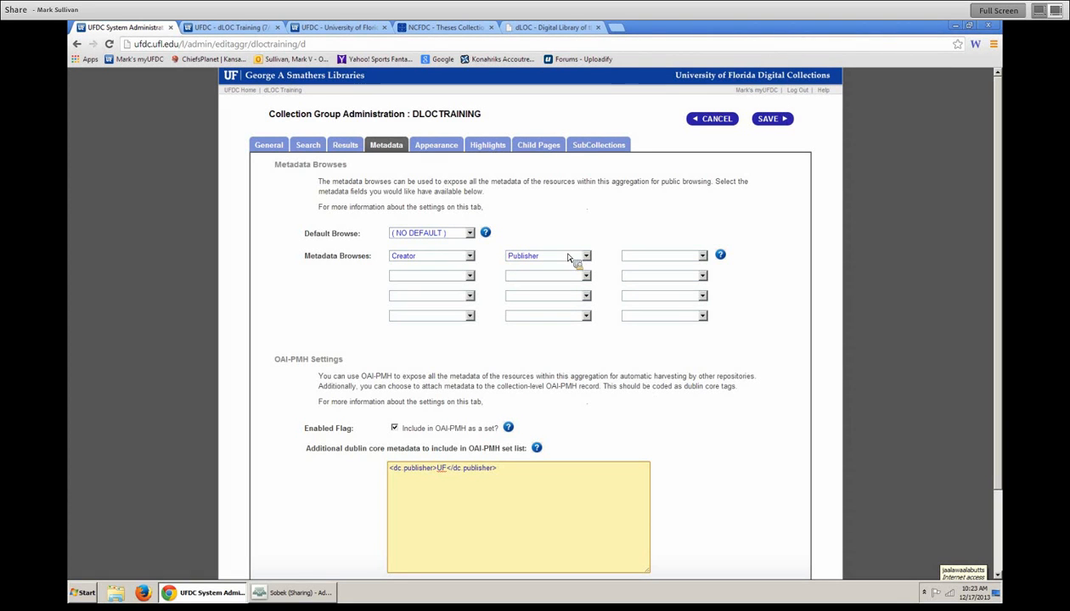
- Look over the Appearance settings' web skin list and compare with the public dLOC site
{"action": "left_click", "coordinate": [440, 146]}
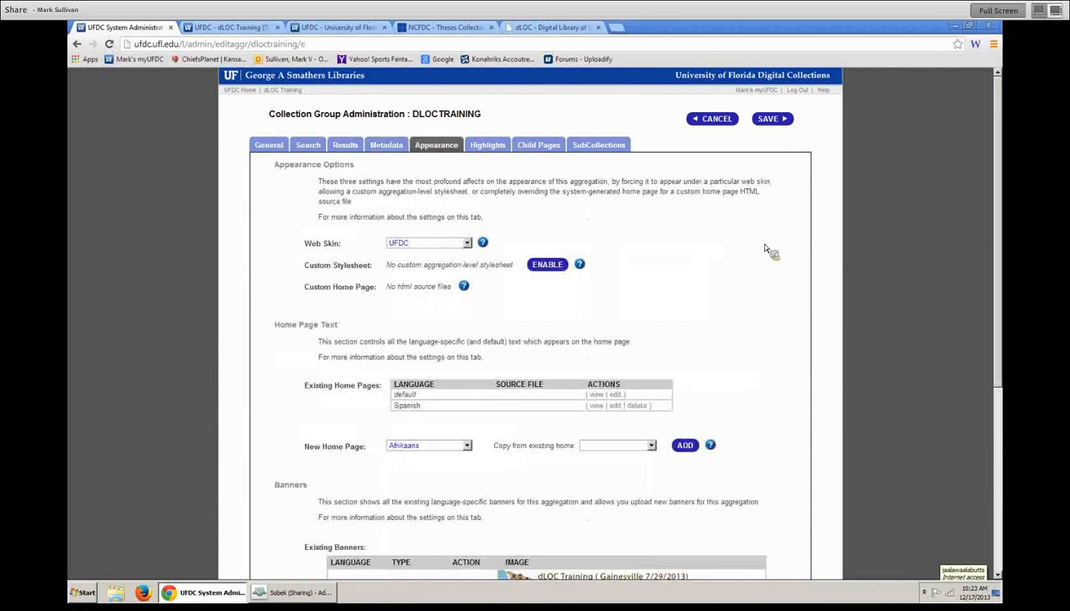
{"action": "scroll", "coordinate": [764, 253], "scroll_direction": "down", "scroll_amount": 1}
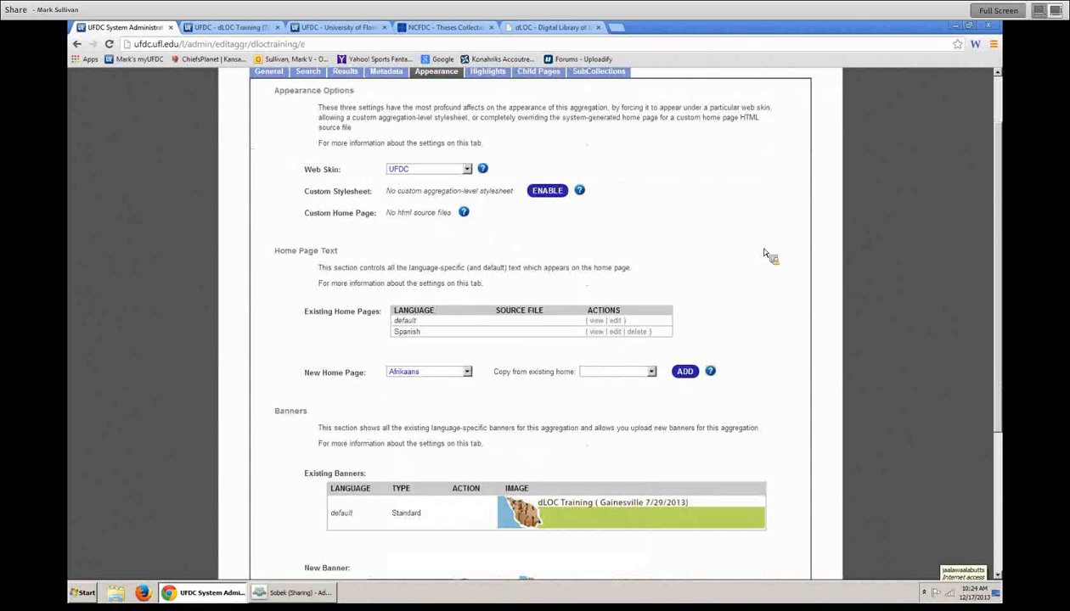
{"action": "scroll", "coordinate": [765, 254], "scroll_direction": "down", "scroll_amount": 1}
{"action": "scroll", "coordinate": [783, 297], "scroll_direction": "up", "scroll_amount": 2}
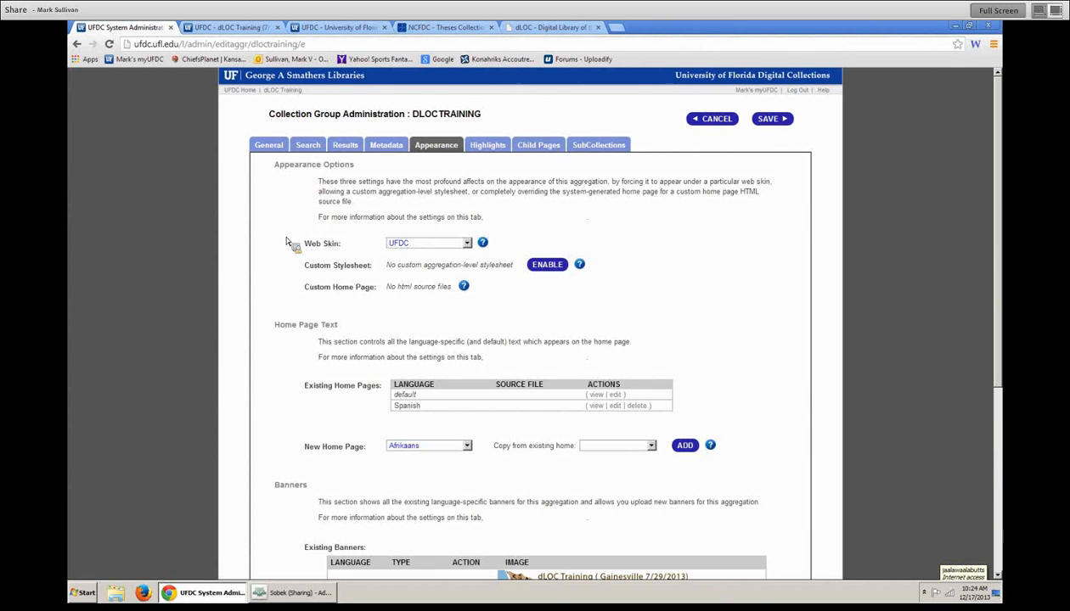
{"action": "left_click", "coordinate": [448, 248]}
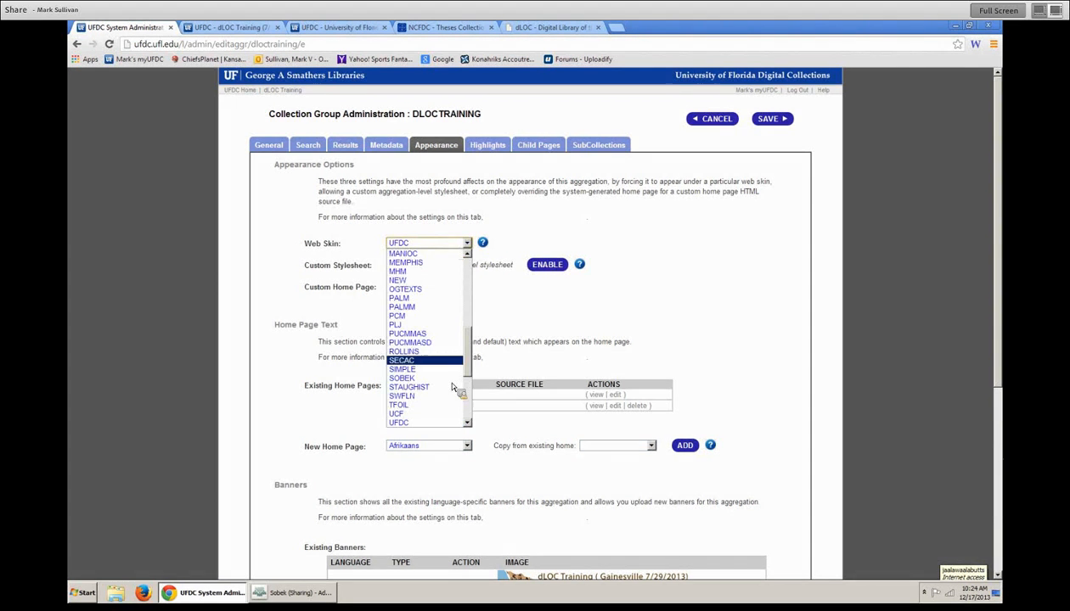
{"action": "left_click", "coordinate": [510, 29]}
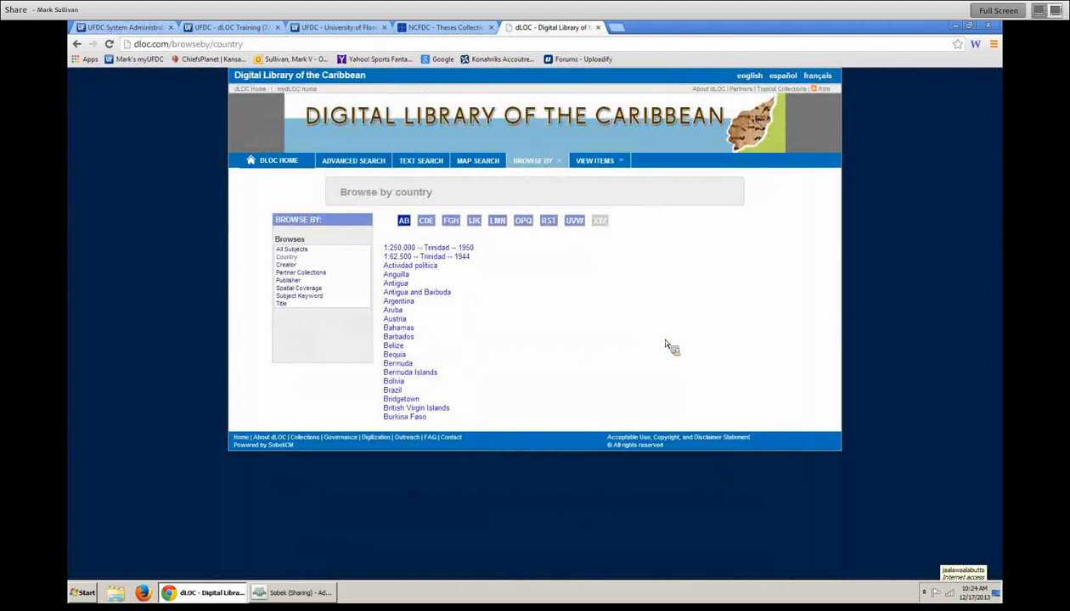
{"action": "left_click", "coordinate": [128, 29]}
- Set DLOCTRAINING's web skin to DLOC and save
{"action": "left_click", "coordinate": [436, 247]}
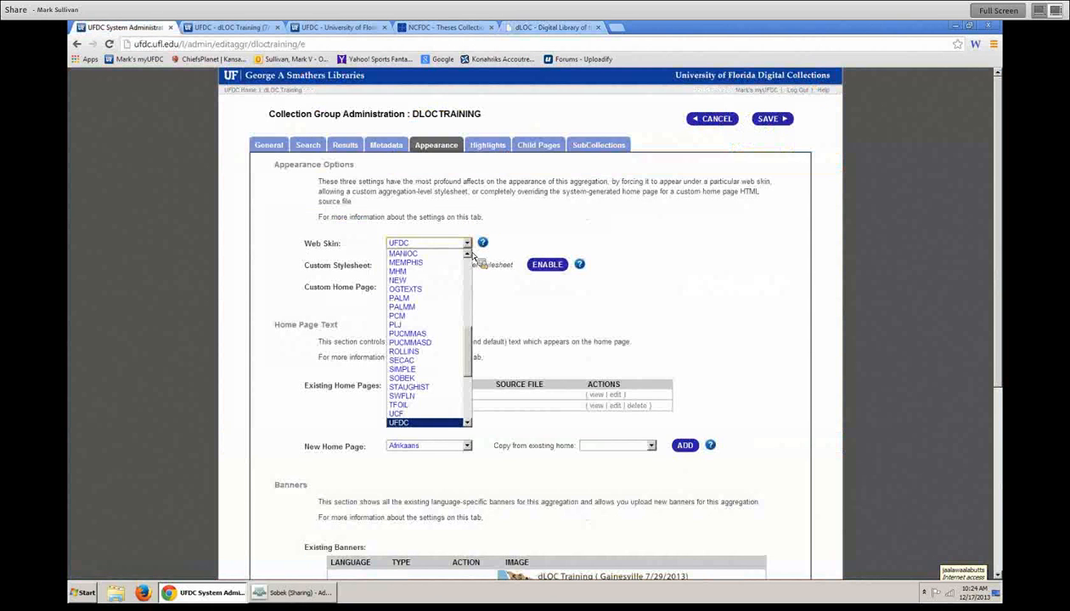
{"action": "left_click_drag", "start_coordinate": [469, 354], "coordinate": [461, 301]}
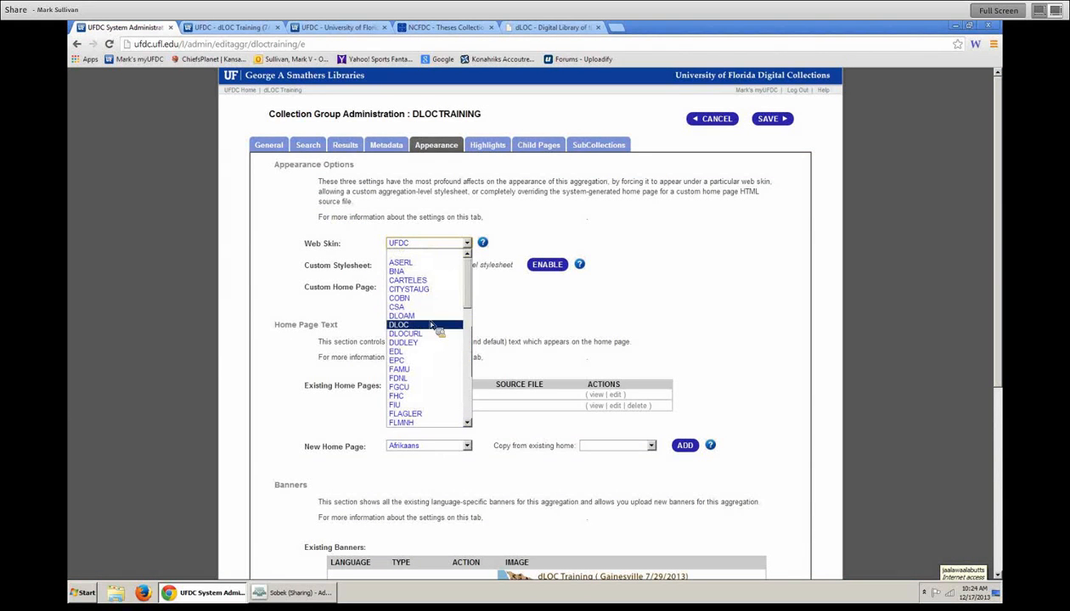
{"action": "left_click", "coordinate": [420, 326]}
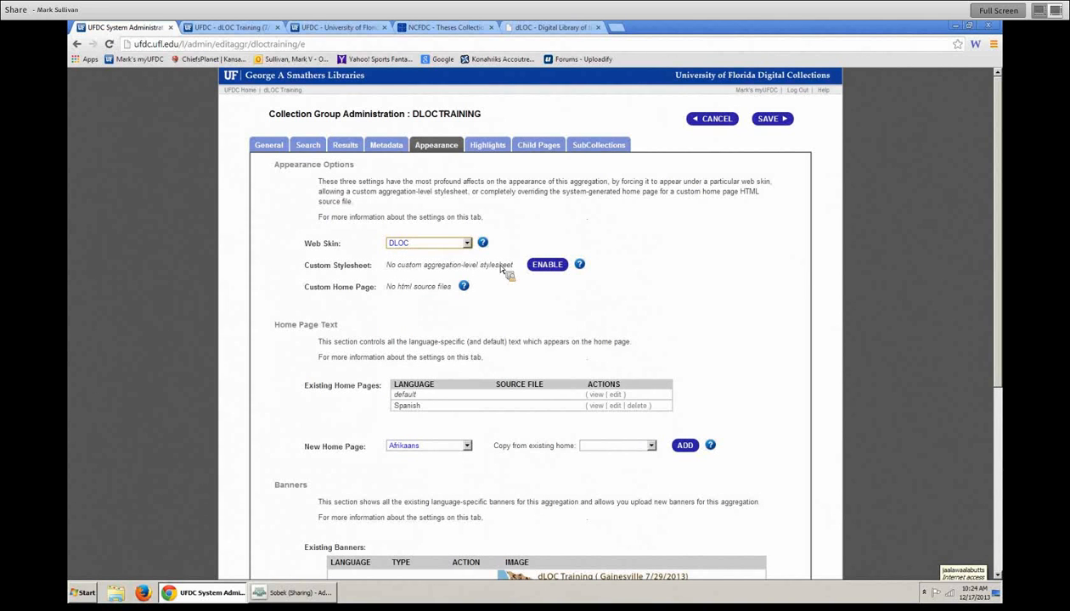
{"action": "left_click", "coordinate": [781, 120]}
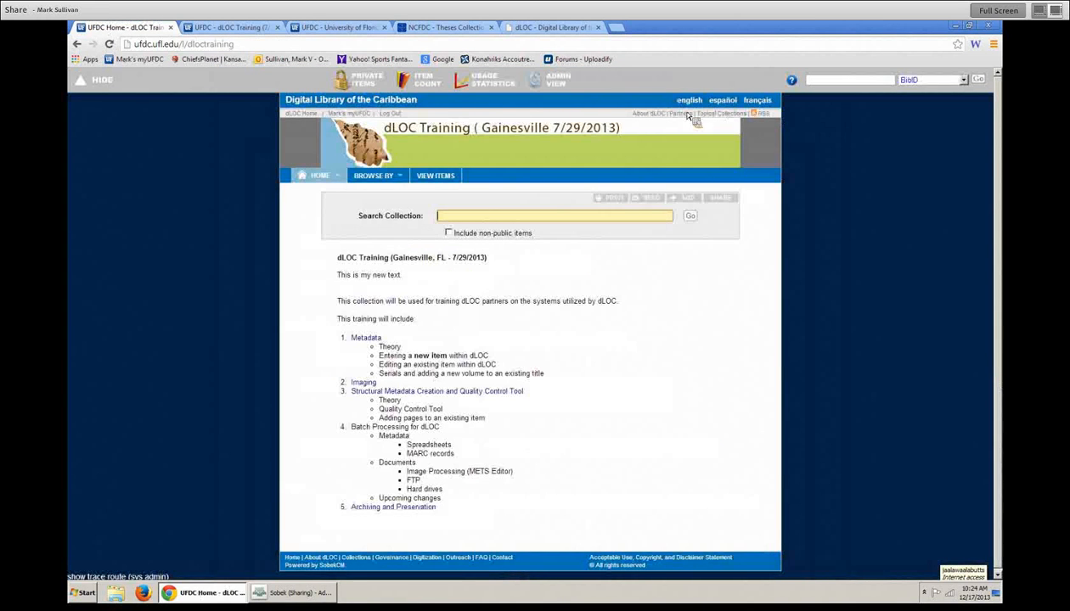
- Set the web skin back to UFDC, save, and reopen the Appearance settings
{"action": "mouse_move", "coordinate": [688, 478]}
{"action": "left_click", "coordinate": [568, 86]}
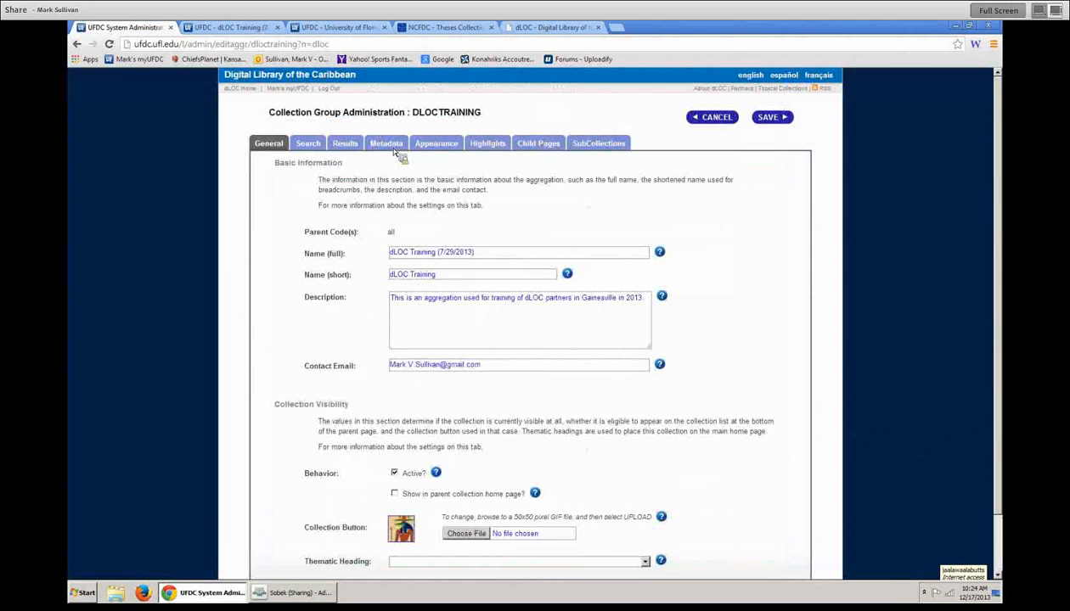
{"action": "left_click", "coordinate": [443, 145]}
{"action": "left_click", "coordinate": [435, 243]}
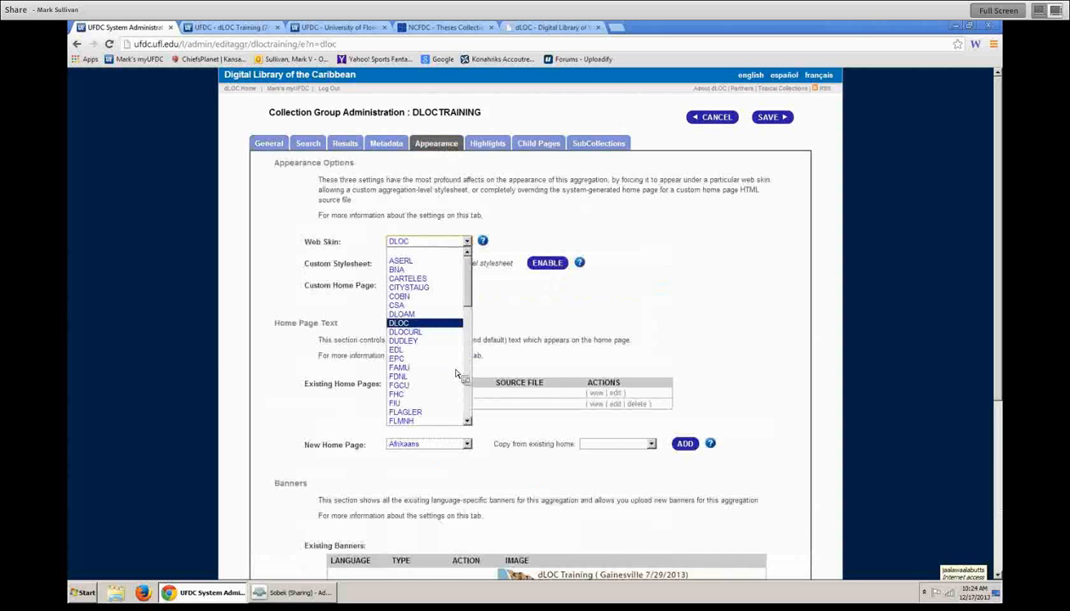
{"action": "left_click_drag", "start_coordinate": [466, 281], "coordinate": [472, 332]}
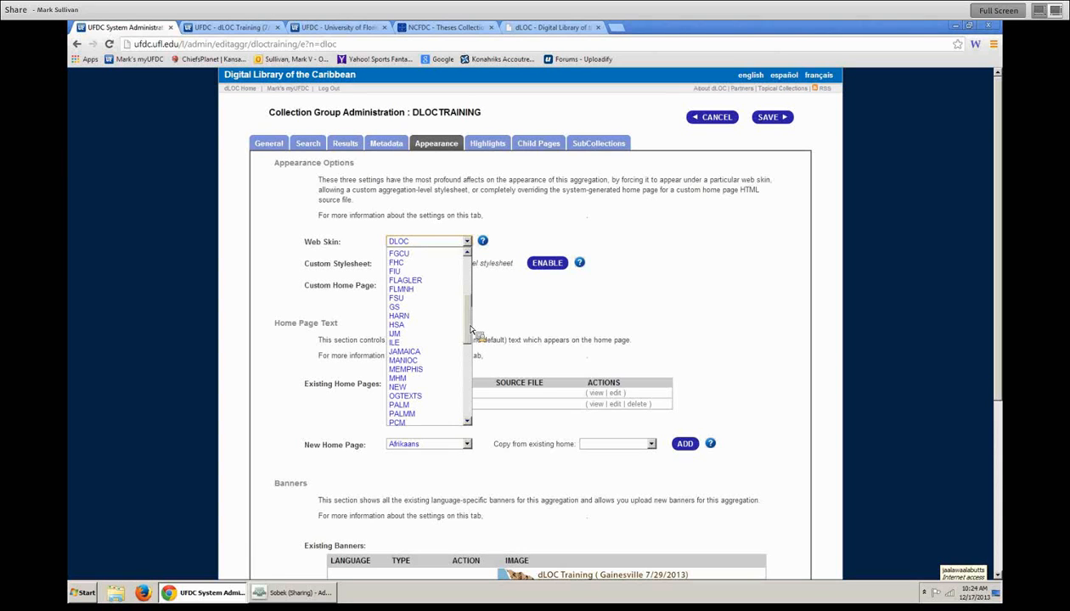
{"action": "left_click_drag", "start_coordinate": [468, 313], "coordinate": [465, 382]}
{"action": "left_click", "coordinate": [425, 334]}
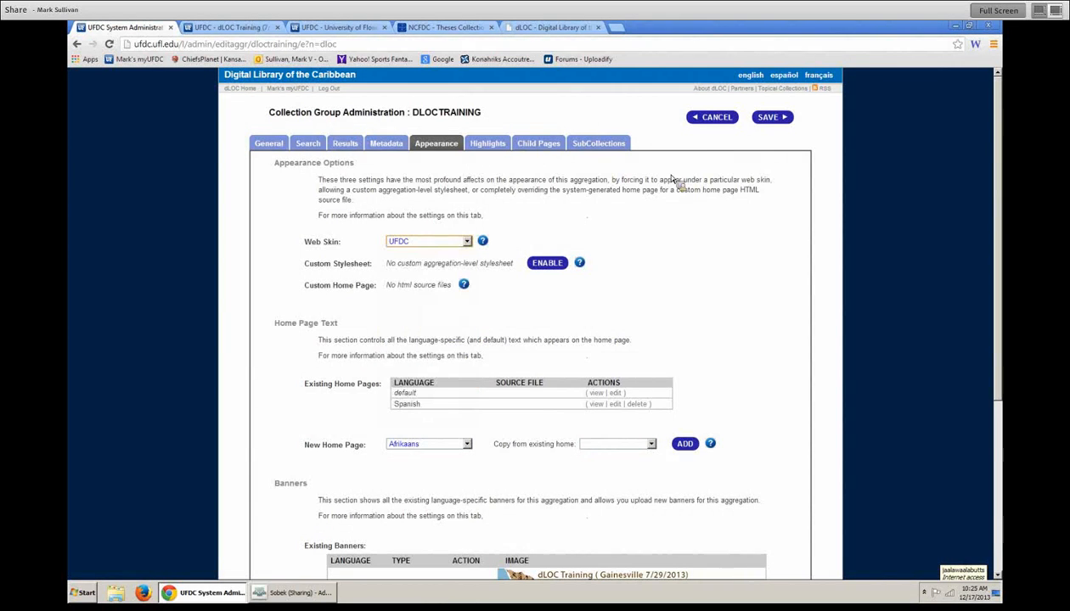
{"action": "left_click", "coordinate": [766, 117]}
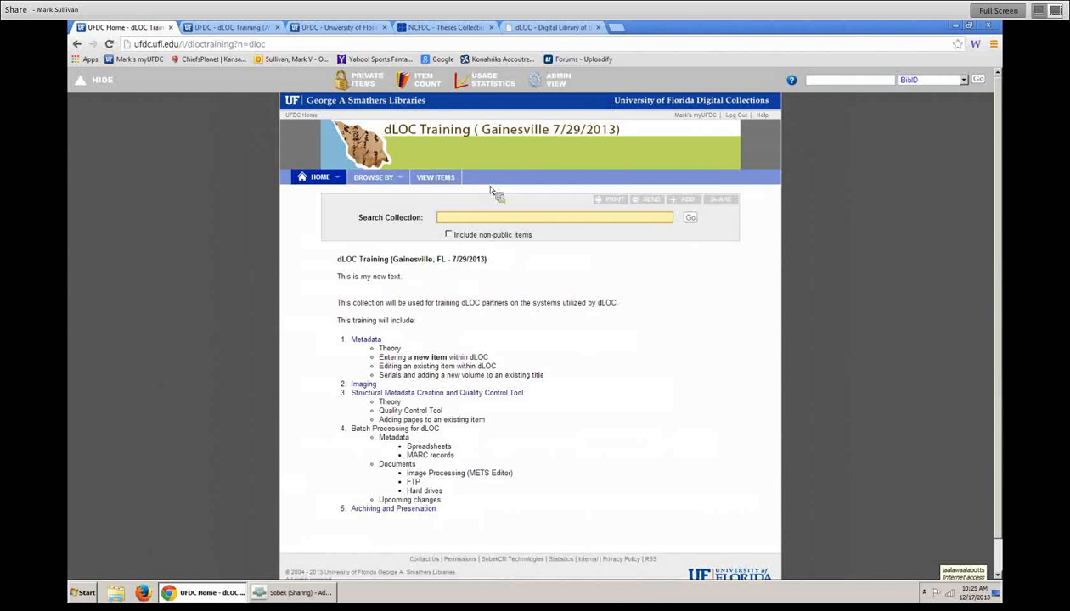
{"action": "left_click", "coordinate": [561, 91]}
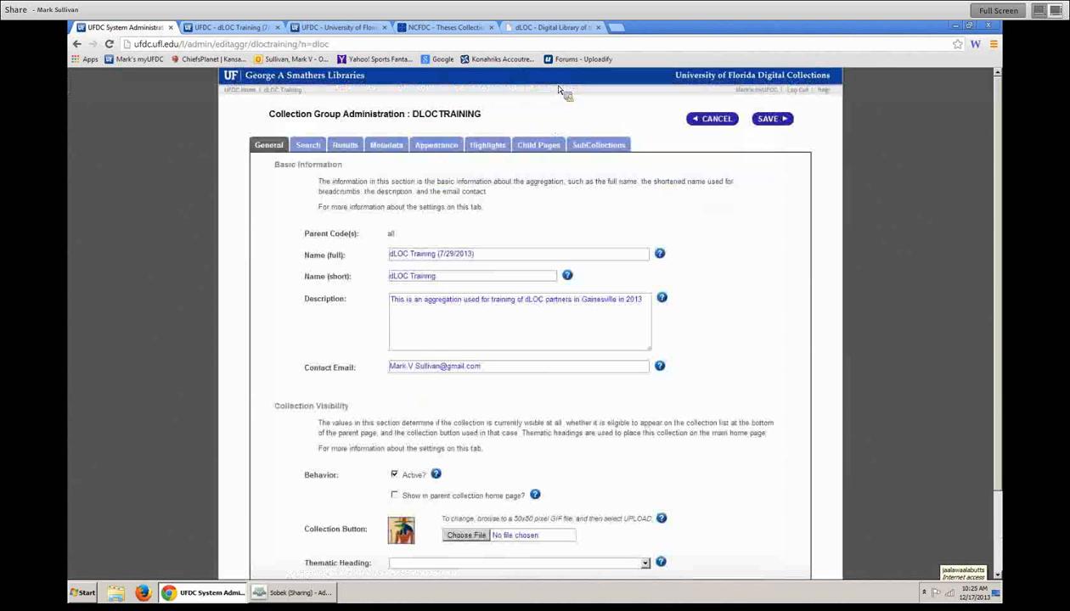
{"action": "left_click", "coordinate": [434, 143]}
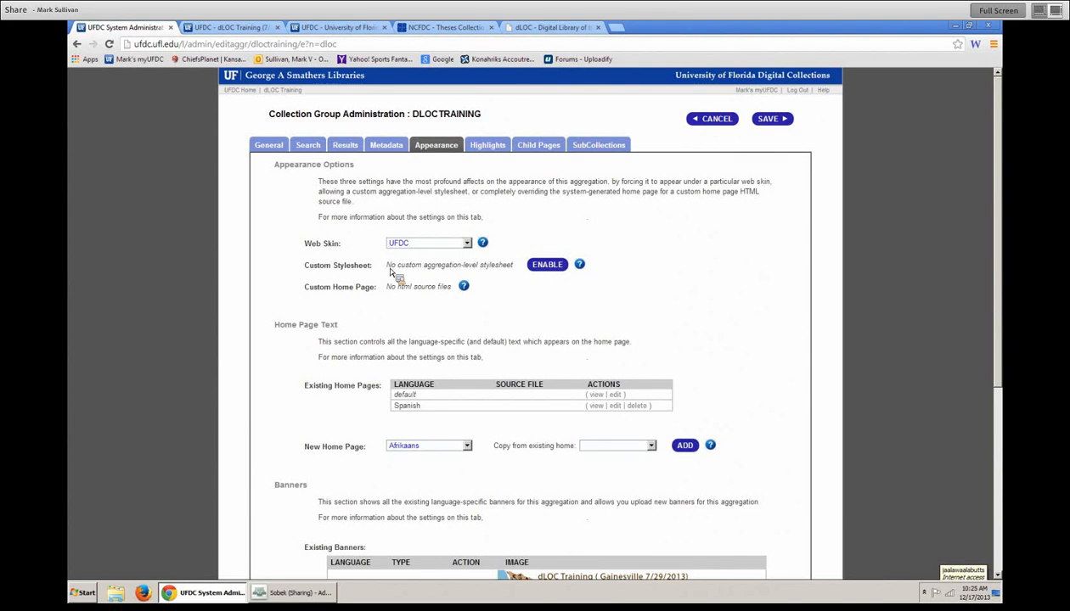
{"action": "left_click", "coordinate": [547, 269]}
{"action": "left_click", "coordinate": [518, 265]}
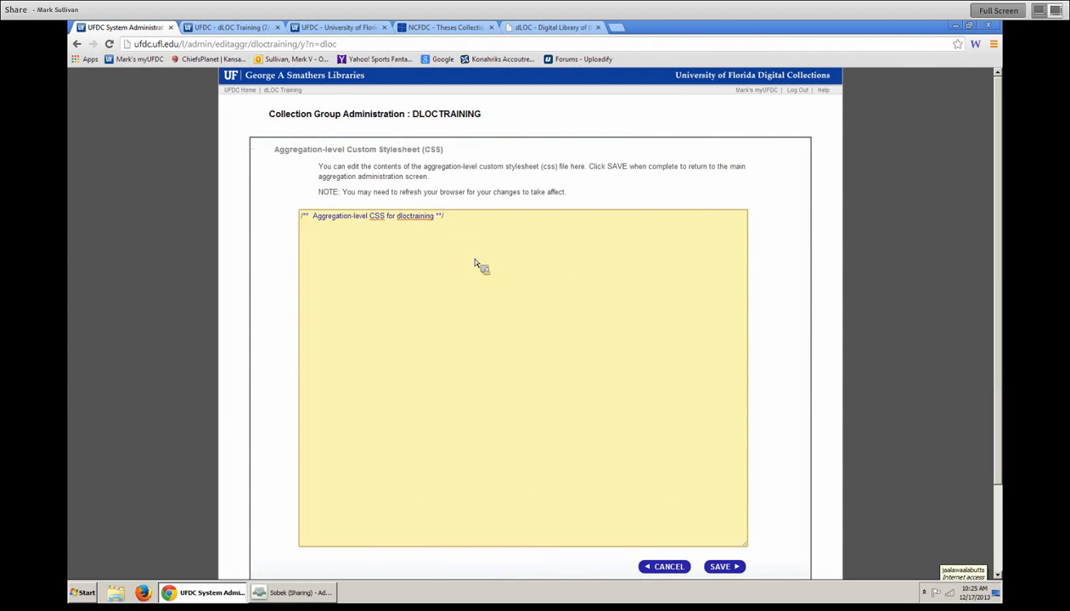
{"action": "left_click", "coordinate": [670, 567]}
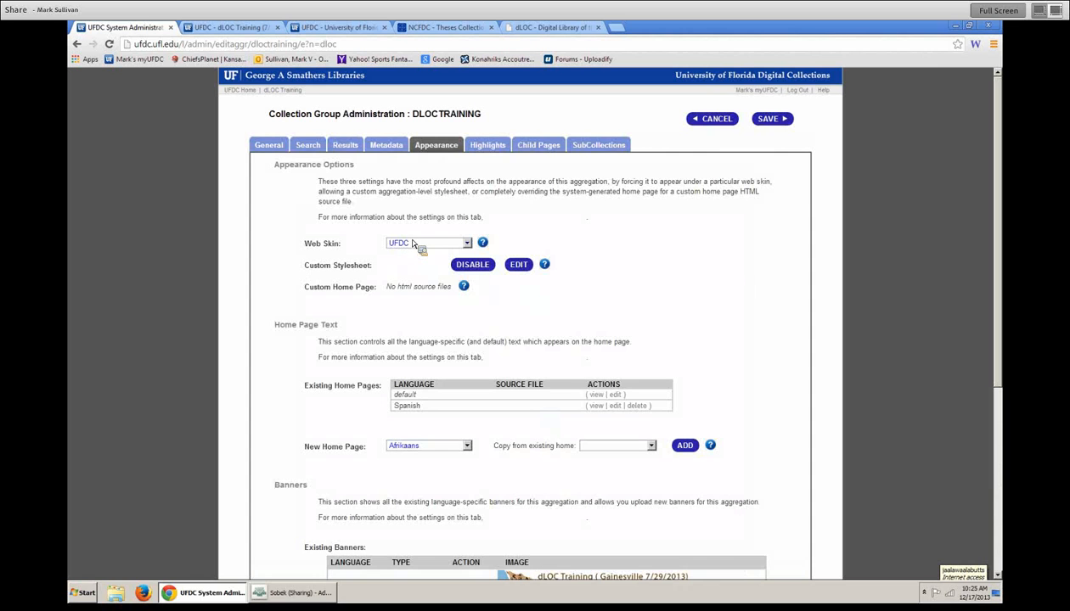
{"action": "left_click_drag", "start_coordinate": [292, 295], "coordinate": [481, 292]}
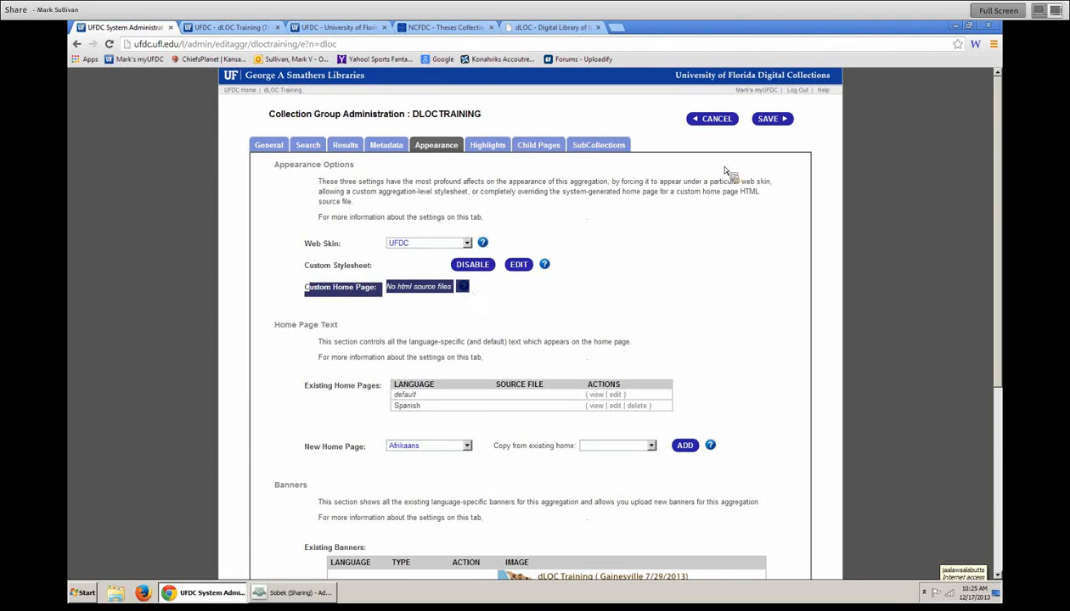
{"action": "left_click", "coordinate": [712, 118]}
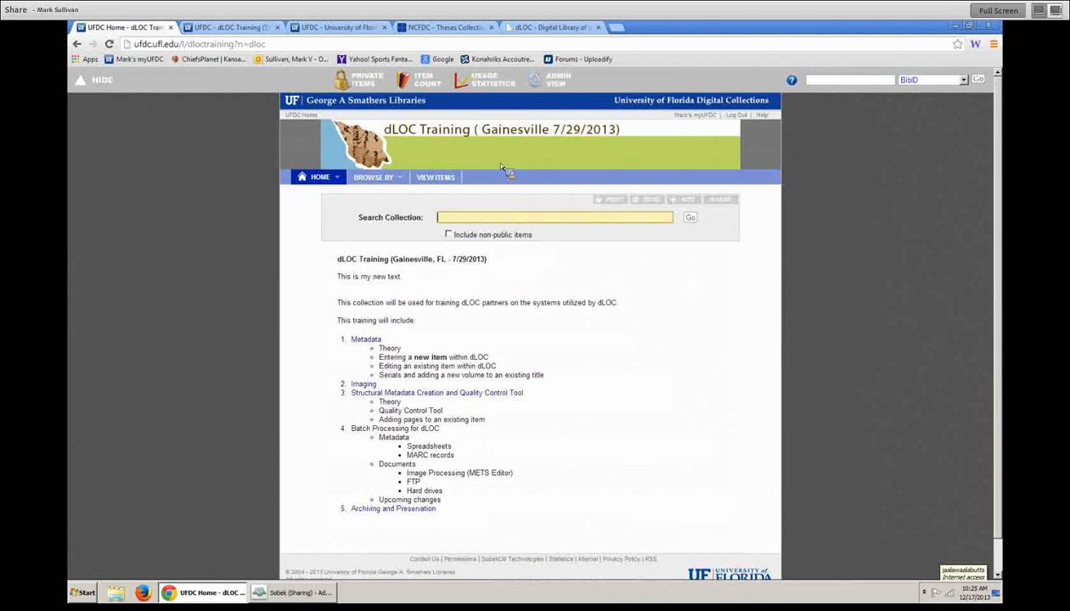
{"action": "left_click", "coordinate": [551, 80]}
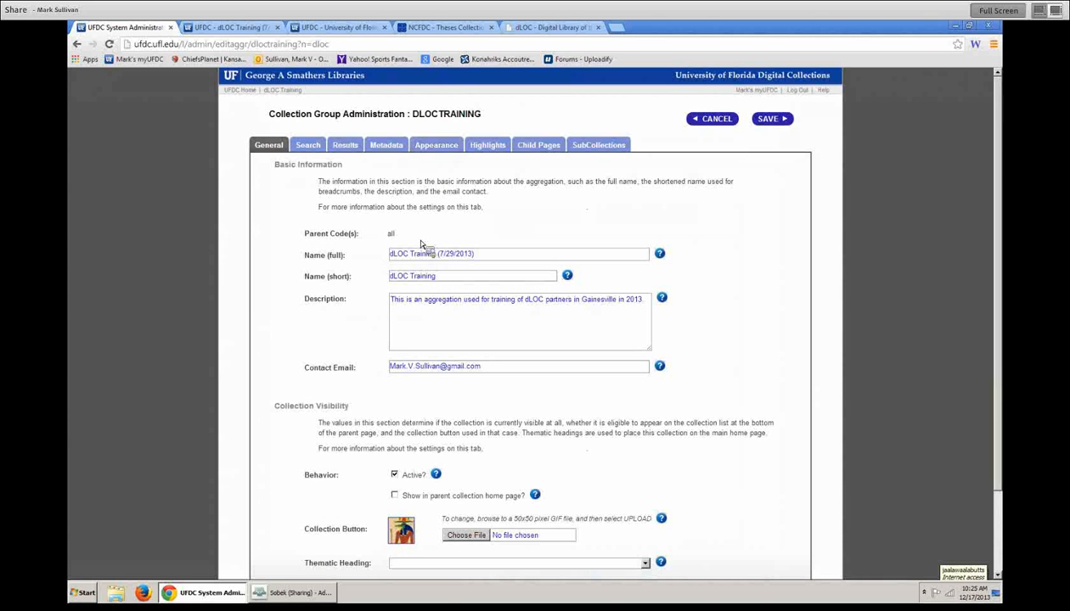
{"action": "left_click", "coordinate": [437, 146]}
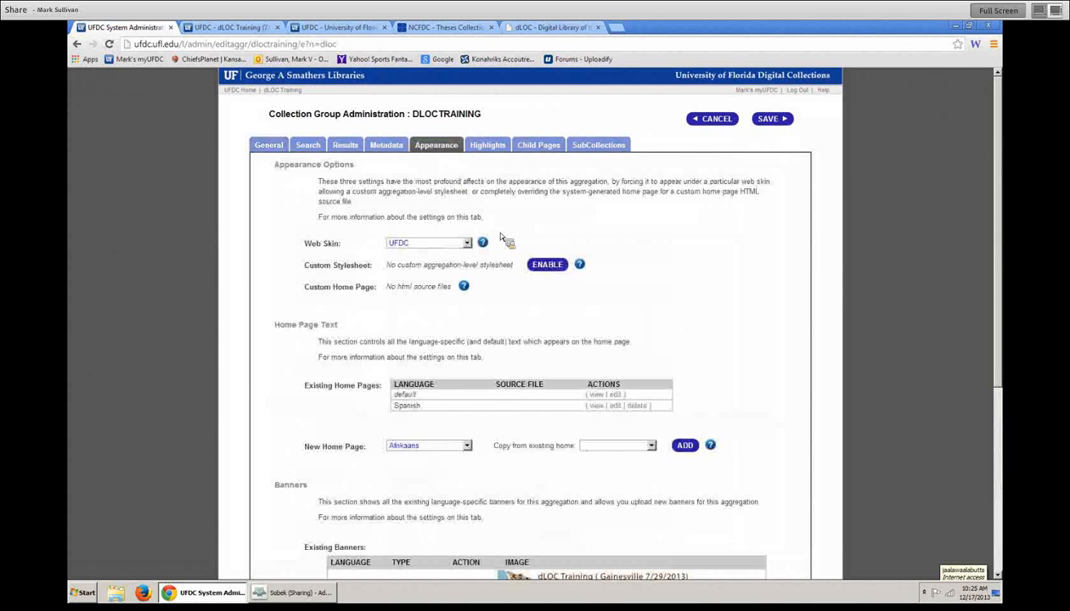
{"action": "left_click_drag", "start_coordinate": [474, 295], "coordinate": [284, 297]}
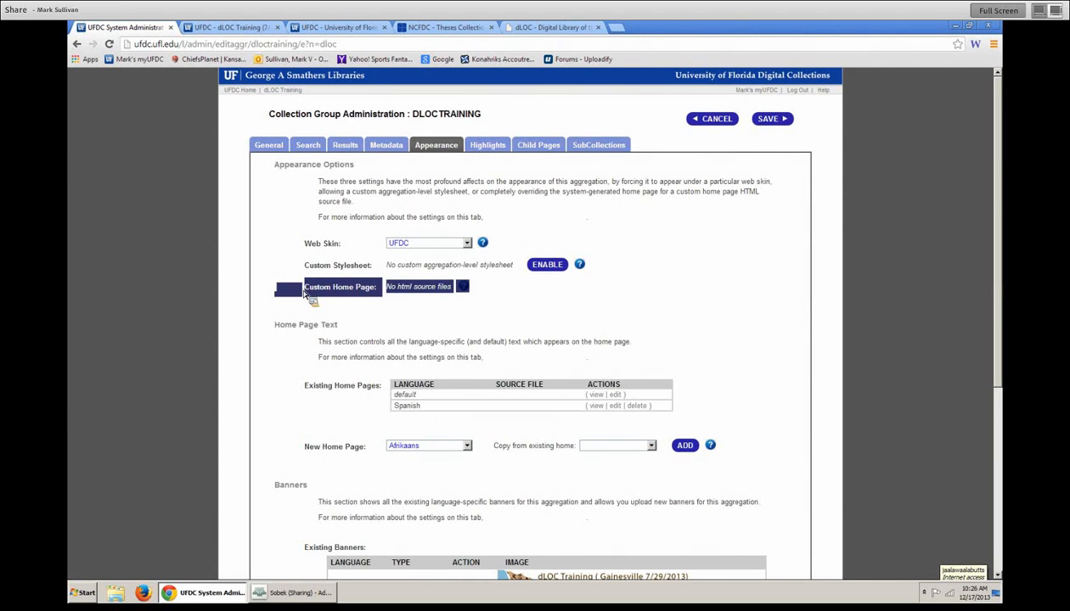
{"action": "left_click", "coordinate": [527, 294]}
{"action": "scroll", "coordinate": [443, 322], "scroll_direction": "down", "scroll_amount": 2}
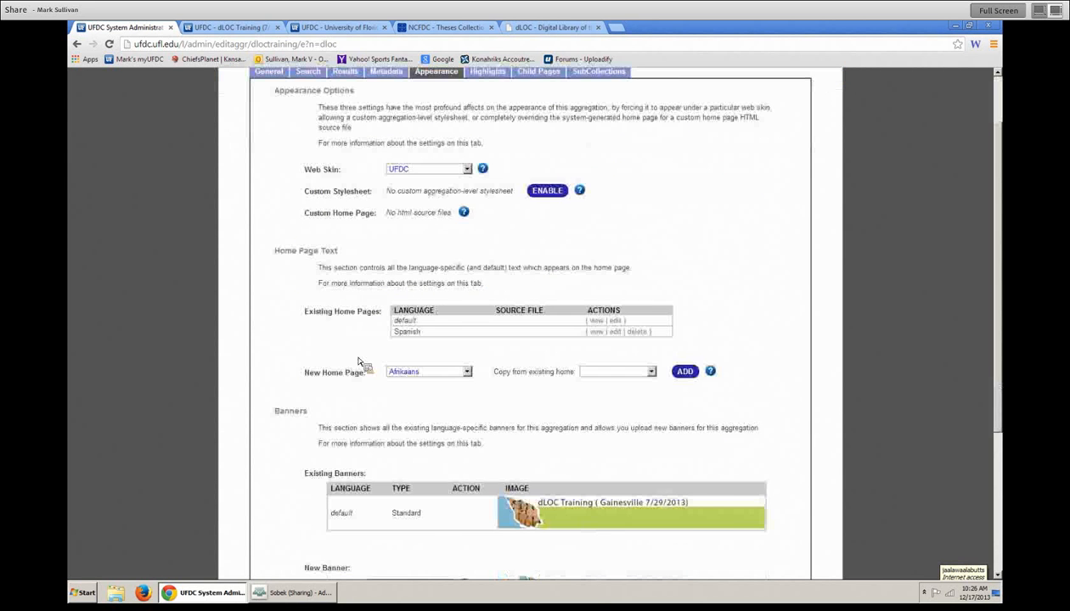
{"action": "scroll", "coordinate": [451, 335], "scroll_direction": "up", "scroll_amount": 2}
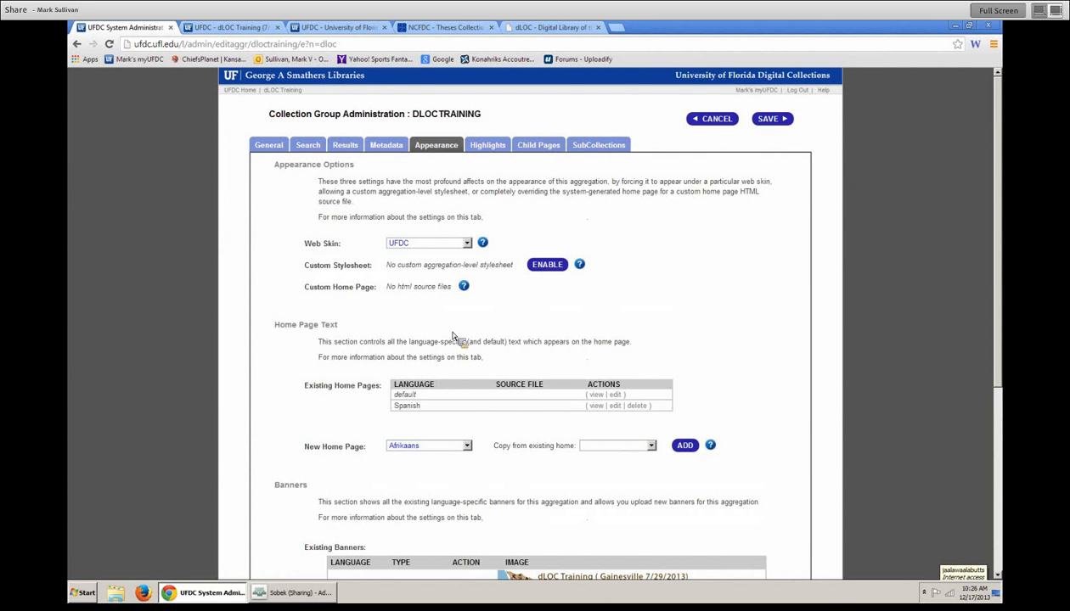
- Open the dLOC Training home page and its home text editor
{"action": "left_click", "coordinate": [289, 92]}
{"action": "left_click", "coordinate": [279, 178]}
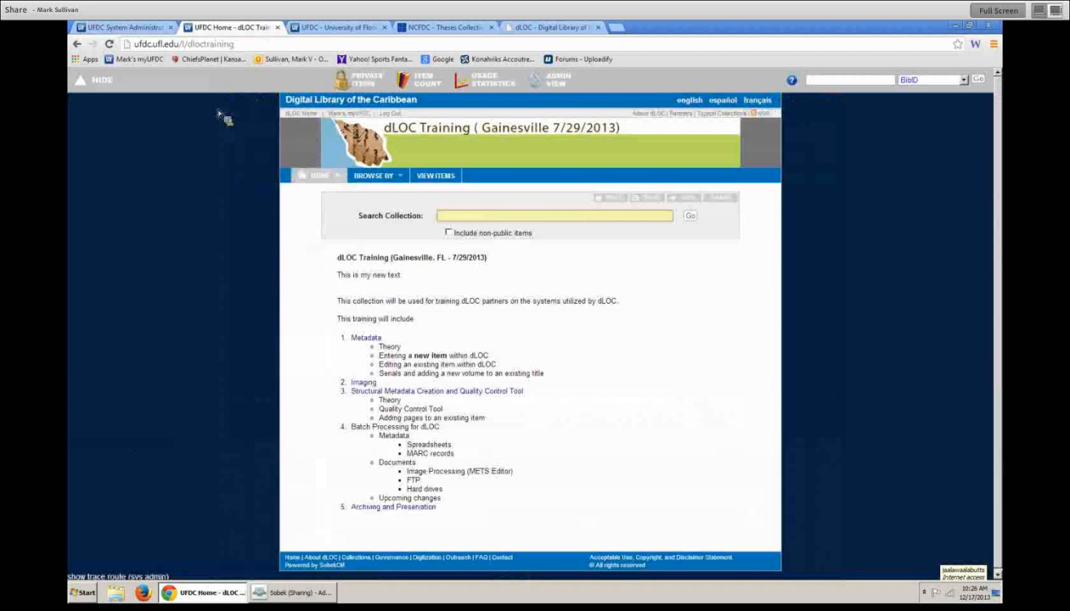
{"action": "left_click", "coordinate": [109, 44]}
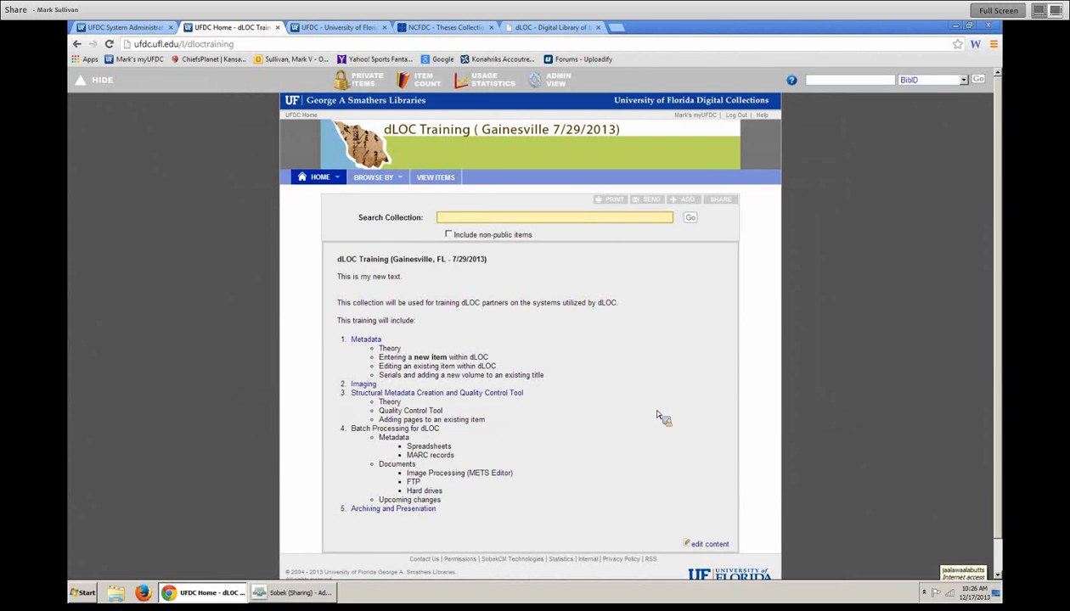
{"action": "left_click", "coordinate": [710, 545]}
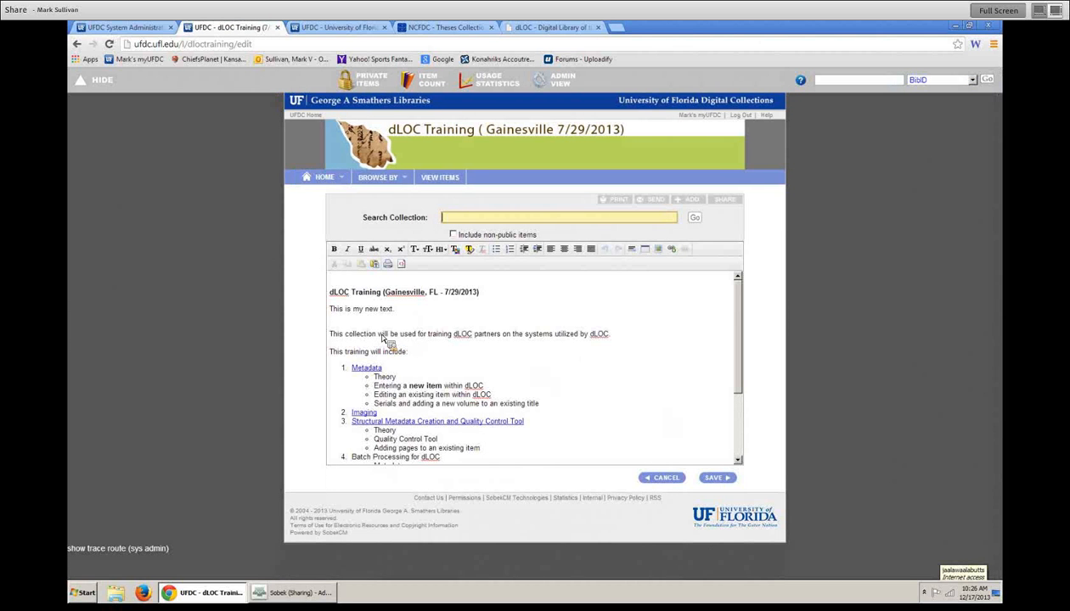
- Make 'will be used for training' bold and orange, then save the home text
{"action": "left_click_drag", "start_coordinate": [378, 335], "coordinate": [454, 338]}
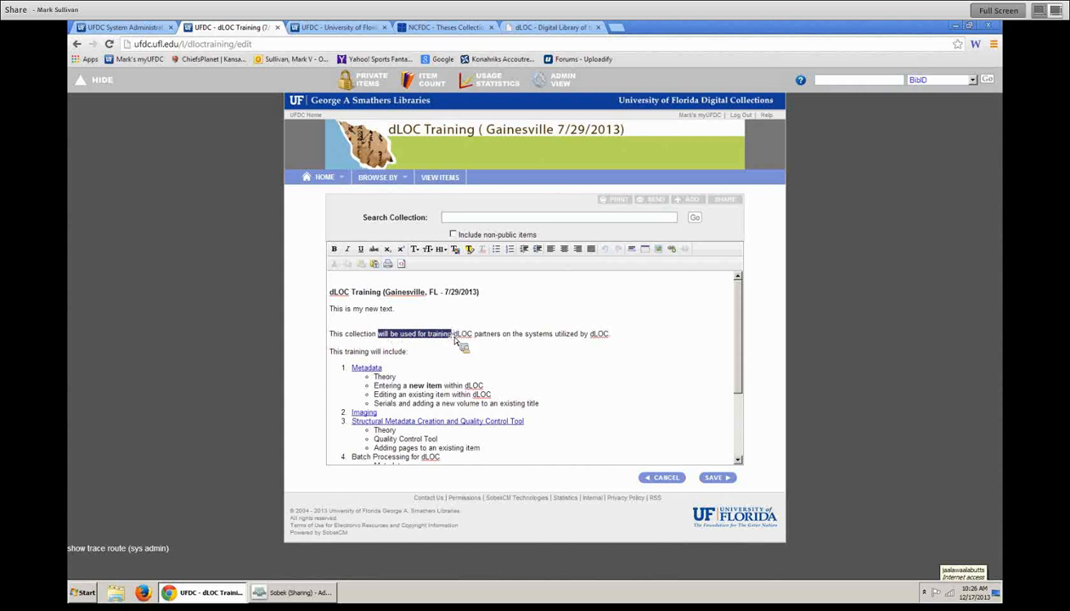
{"action": "left_click", "coordinate": [333, 249]}
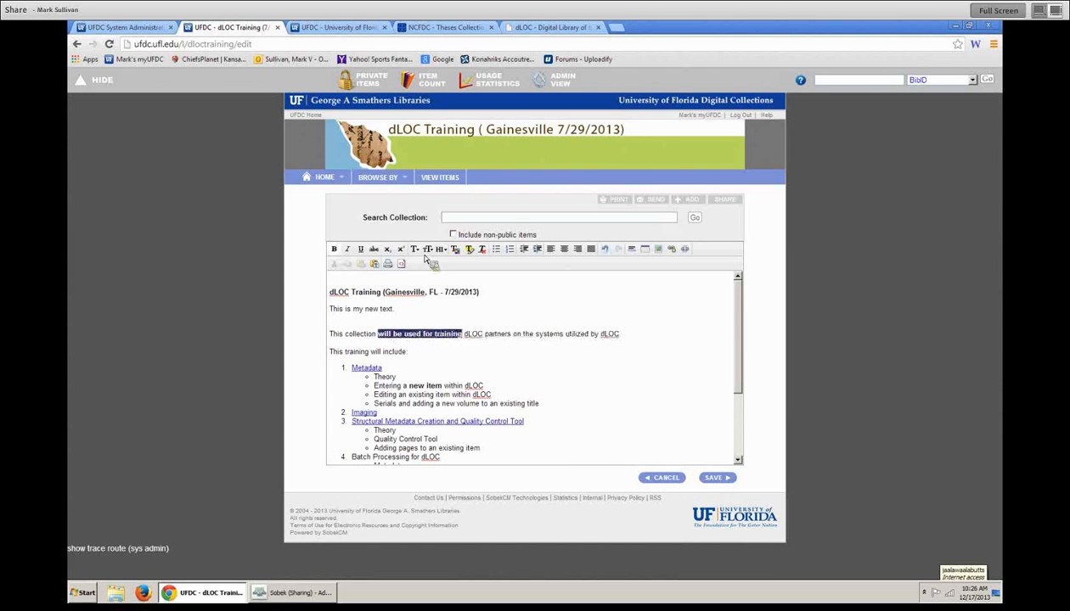
{"action": "left_click", "coordinate": [459, 253]}
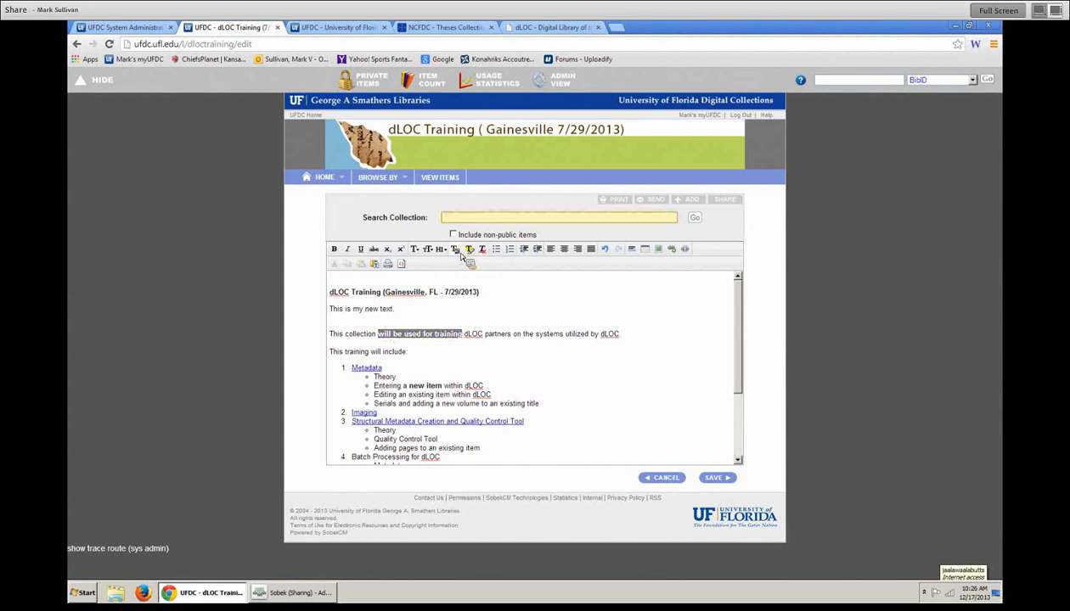
{"action": "left_click", "coordinate": [463, 257]}
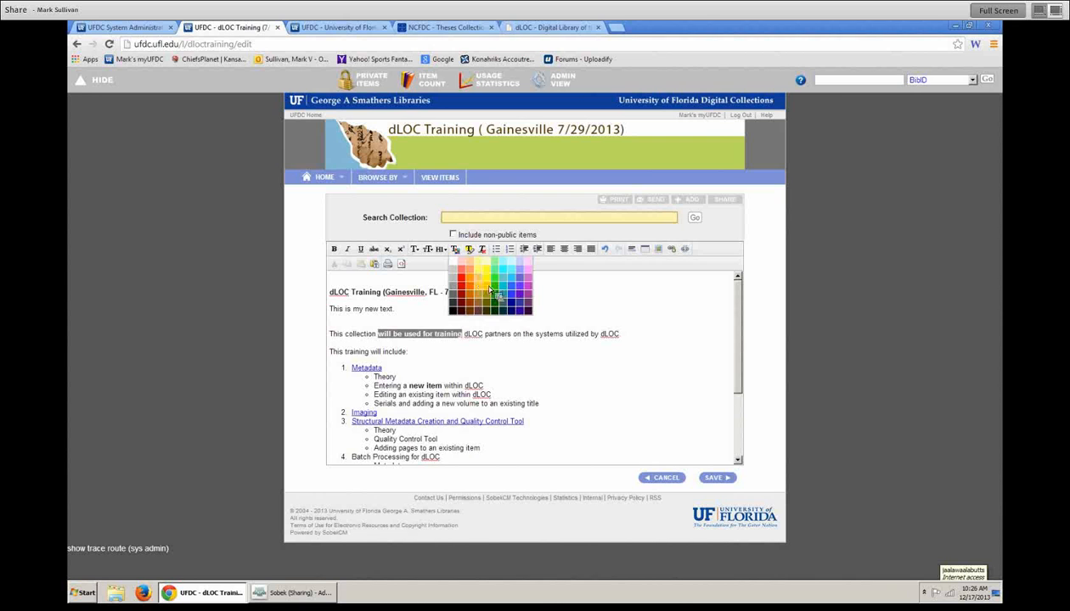
{"action": "left_click", "coordinate": [490, 295]}
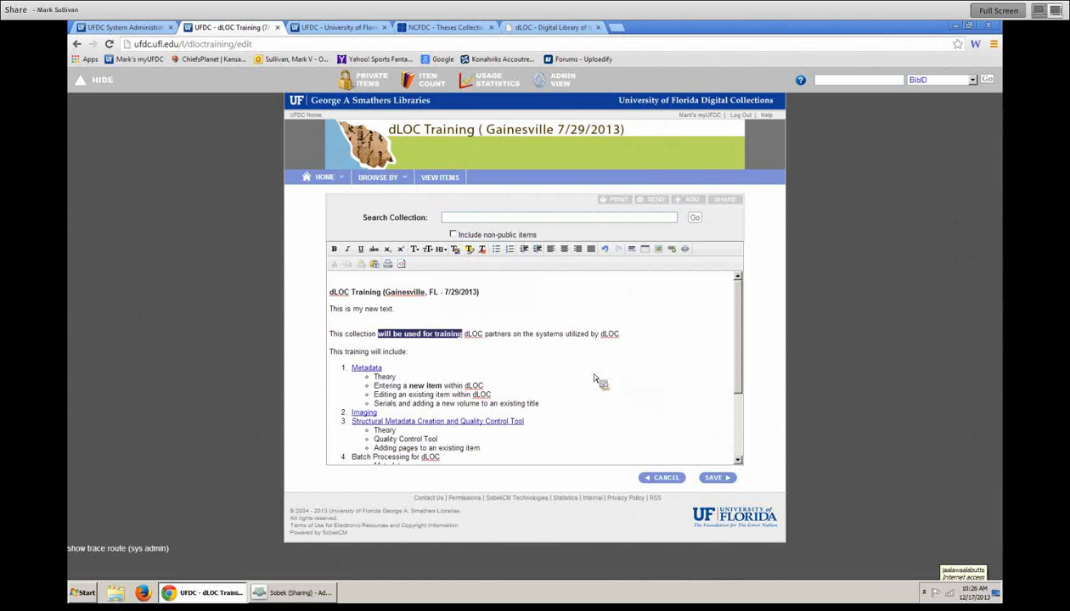
{"action": "left_click", "coordinate": [714, 478]}
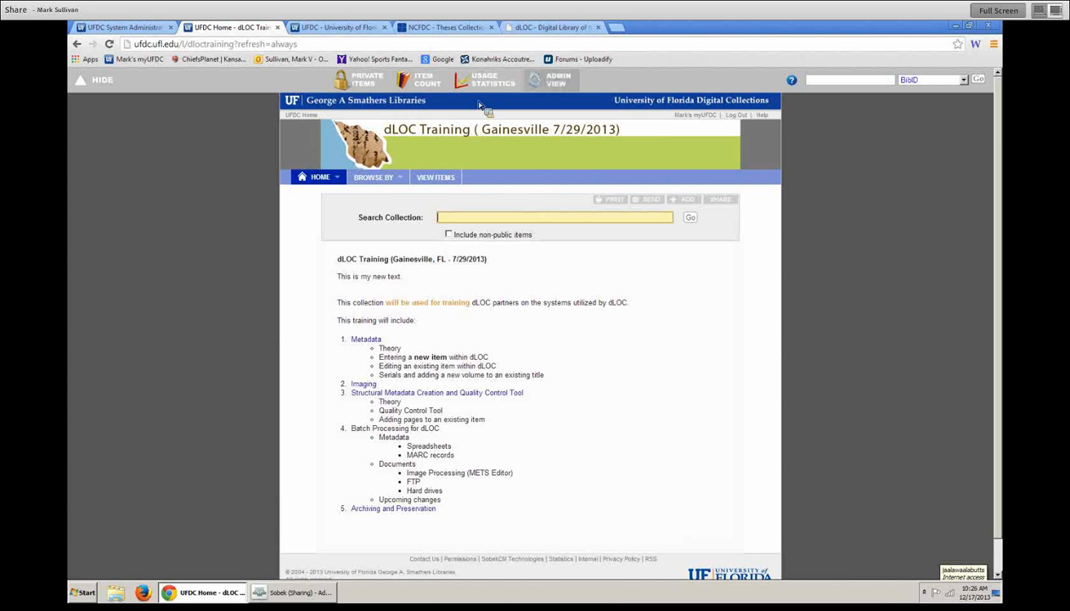
{"action": "left_click", "coordinate": [556, 80]}
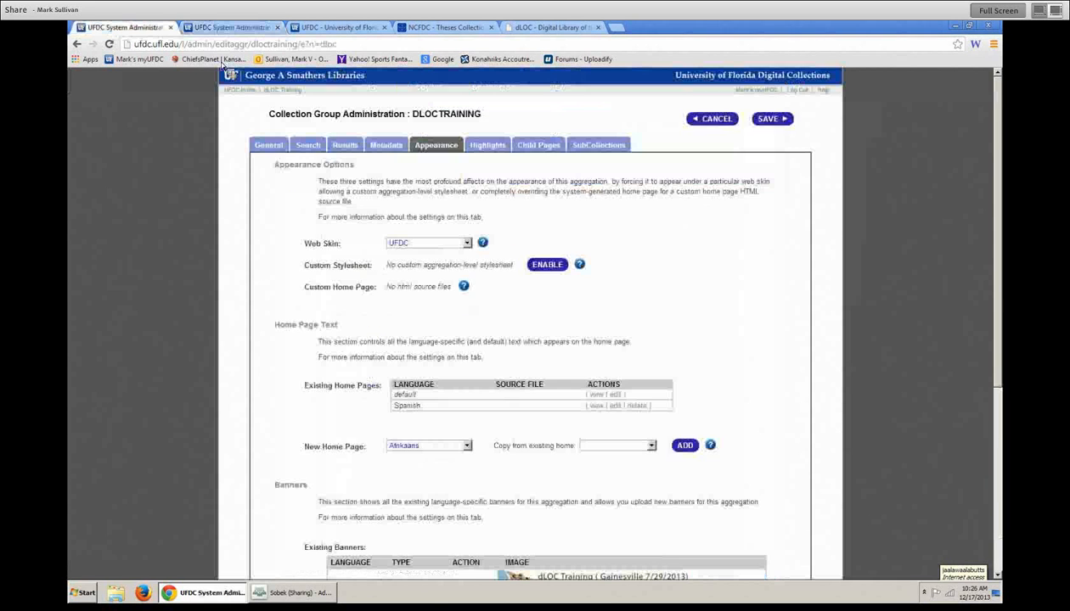
- Review the default and Spanish home page entries and preview the Spanish home page
{"action": "scroll", "coordinate": [527, 255], "scroll_direction": "down", "scroll_amount": 2}
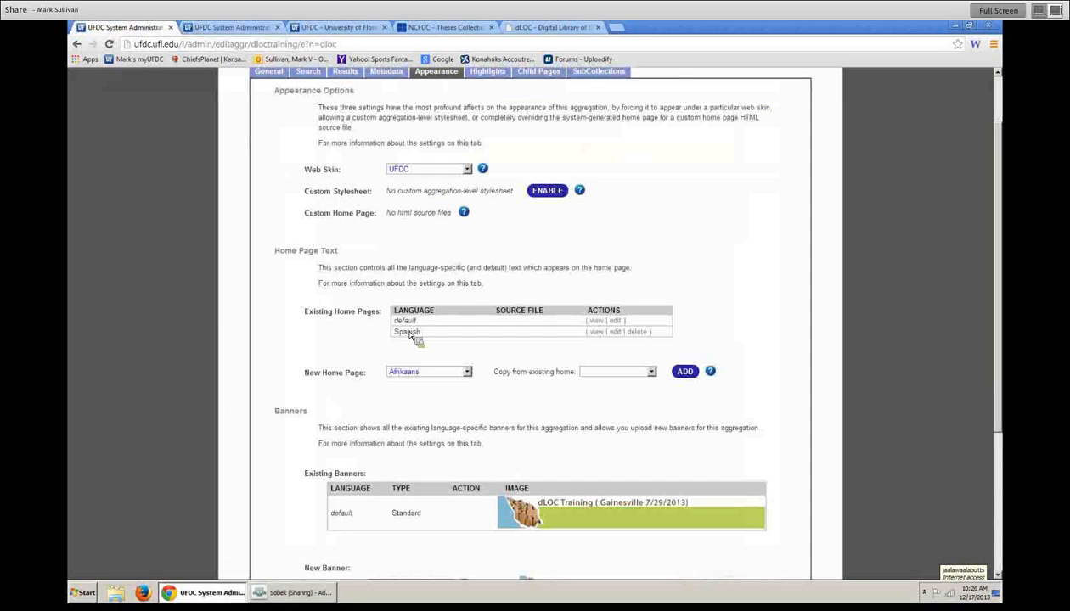
{"action": "left_click_drag", "start_coordinate": [397, 325], "coordinate": [635, 325]}
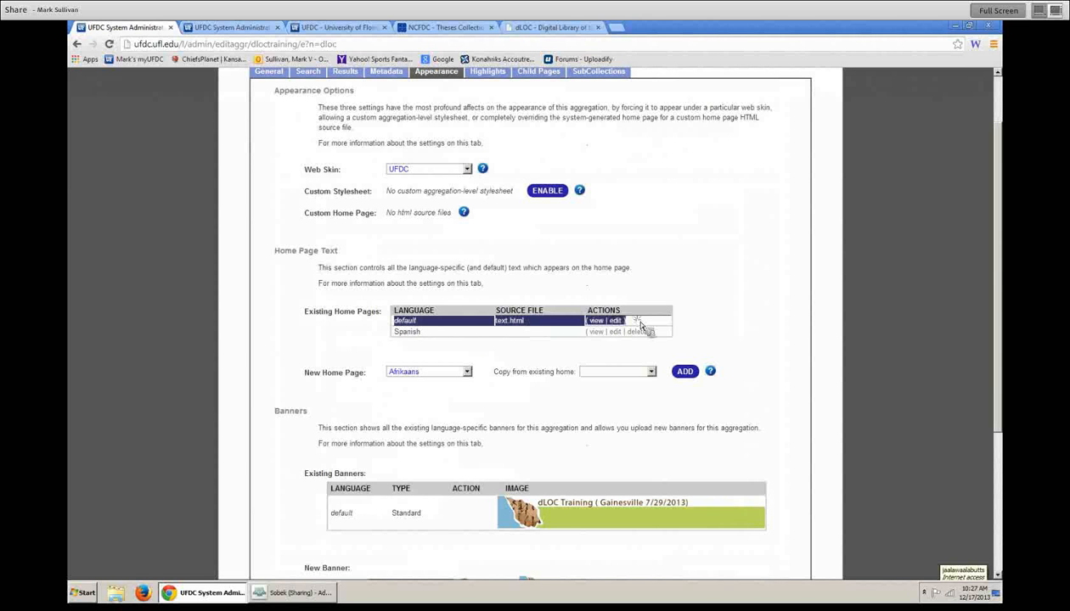
{"action": "left_click", "coordinate": [435, 330]}
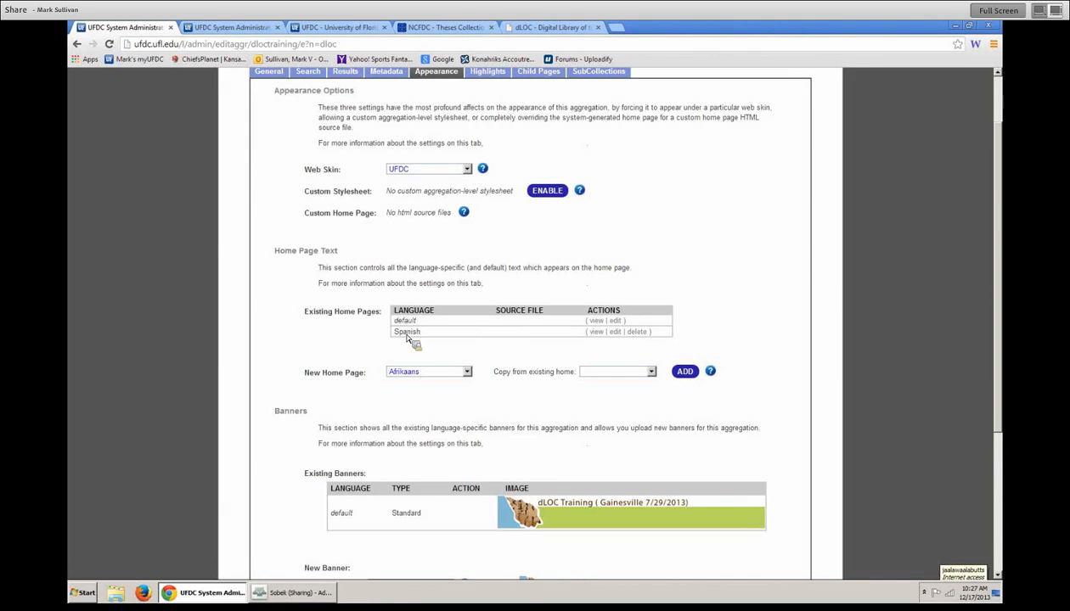
{"action": "left_click_drag", "start_coordinate": [395, 340], "coordinate": [673, 340]}
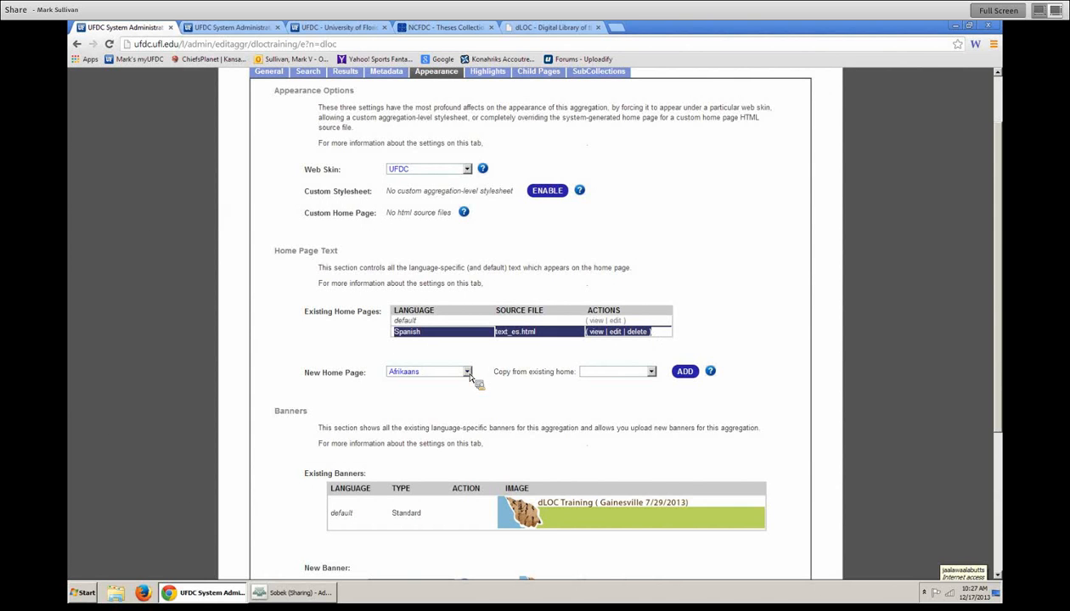
{"action": "left_click", "coordinate": [380, 340]}
{"action": "left_click_drag", "start_coordinate": [394, 332], "coordinate": [682, 337]}
{"action": "left_click", "coordinate": [595, 332]}
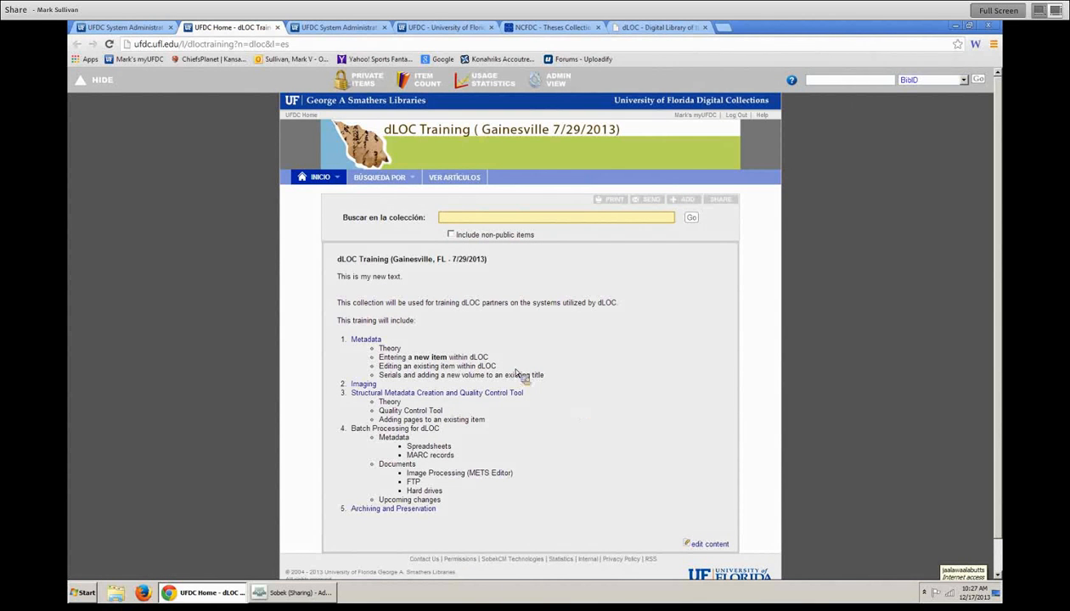
{"action": "left_click_drag", "start_coordinate": [339, 303], "coordinate": [436, 310]}
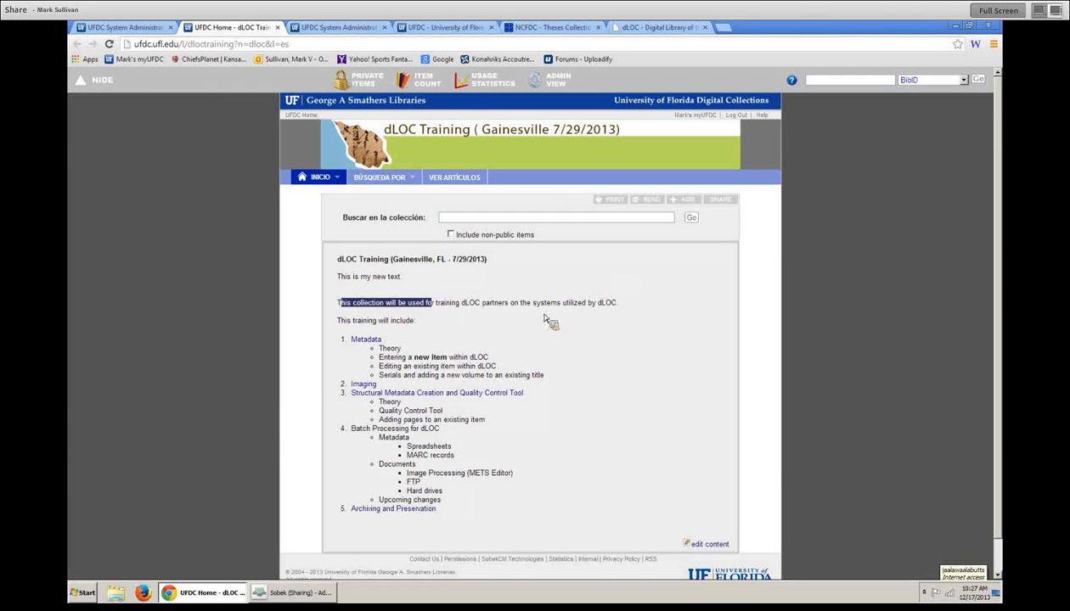
- Add a Dutch home page copied from Unknown Language and save the settings
{"action": "left_click", "coordinate": [564, 82]}
{"action": "left_click", "coordinate": [436, 145]}
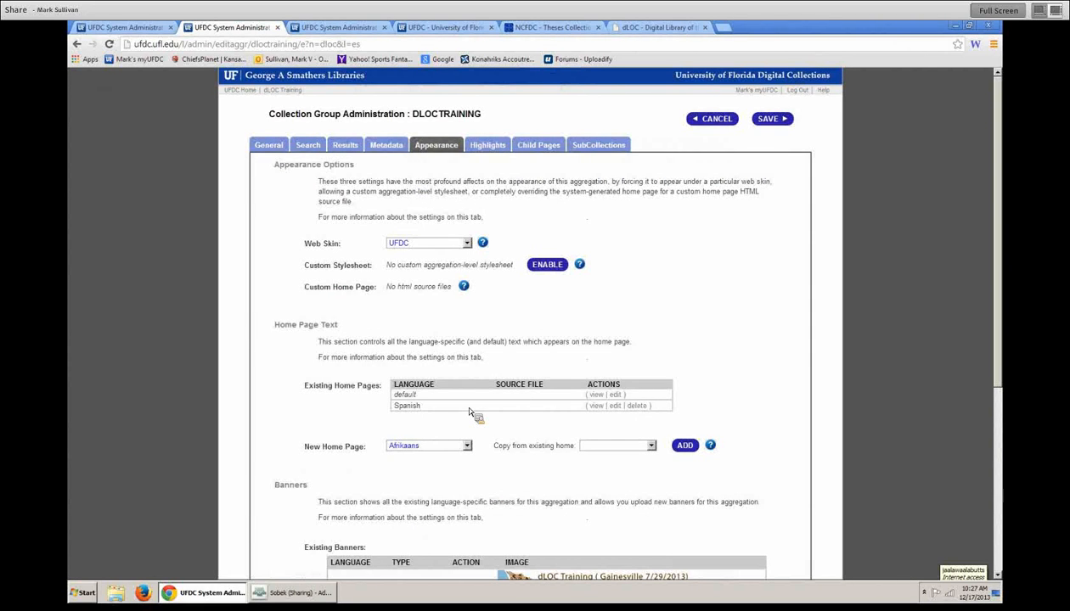
{"action": "scroll", "coordinate": [469, 412], "scroll_direction": "down", "scroll_amount": 1}
{"action": "left_click", "coordinate": [466, 373]}
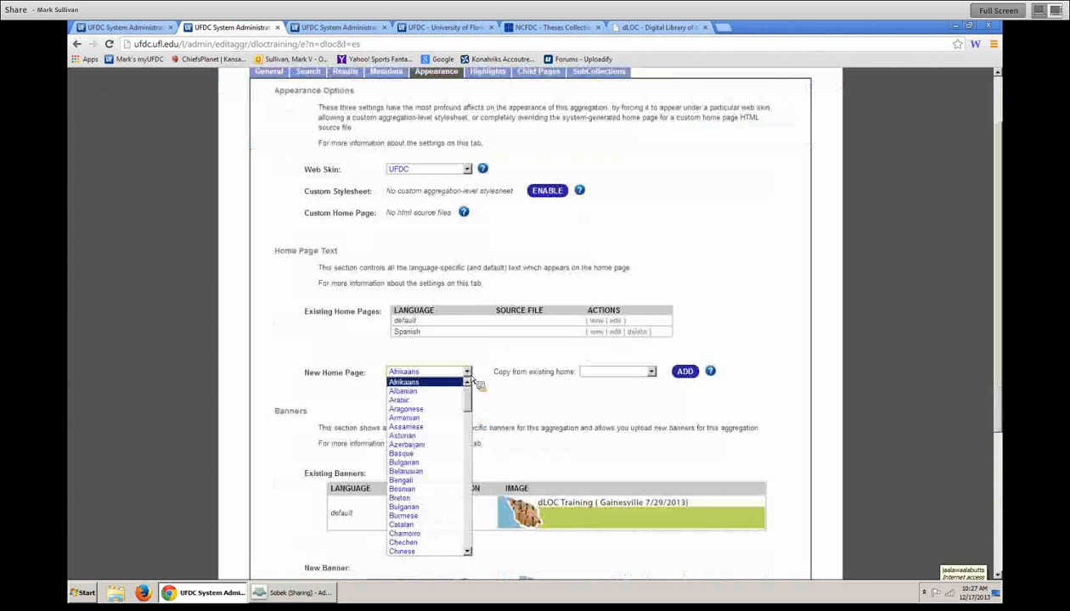
{"action": "left_click_drag", "start_coordinate": [468, 401], "coordinate": [468, 428]}
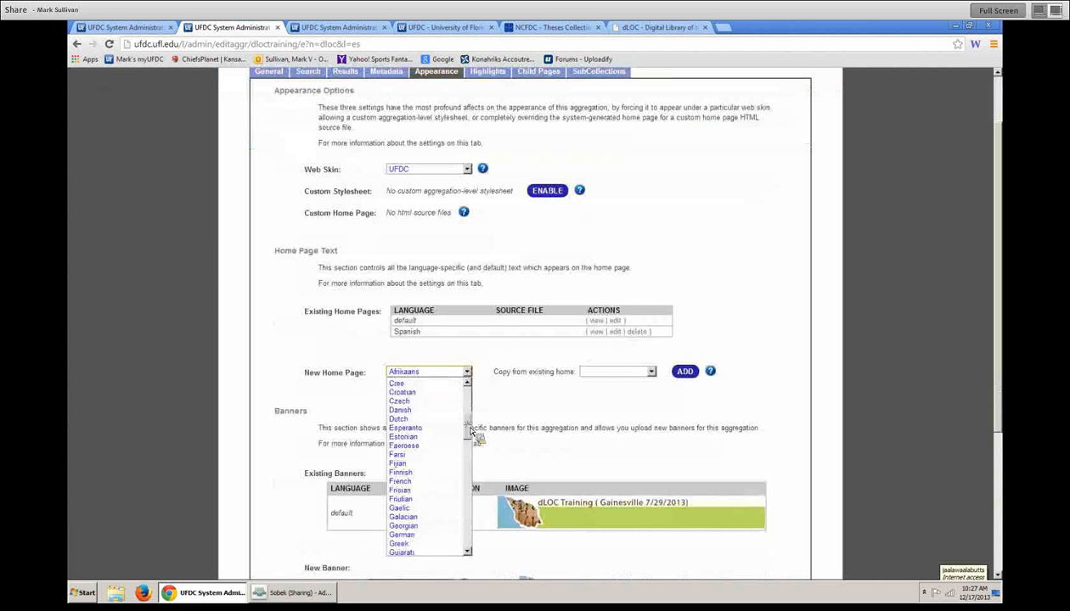
{"action": "left_click", "coordinate": [399, 418]}
{"action": "left_click", "coordinate": [625, 374]}
{"action": "left_click", "coordinate": [615, 392]}
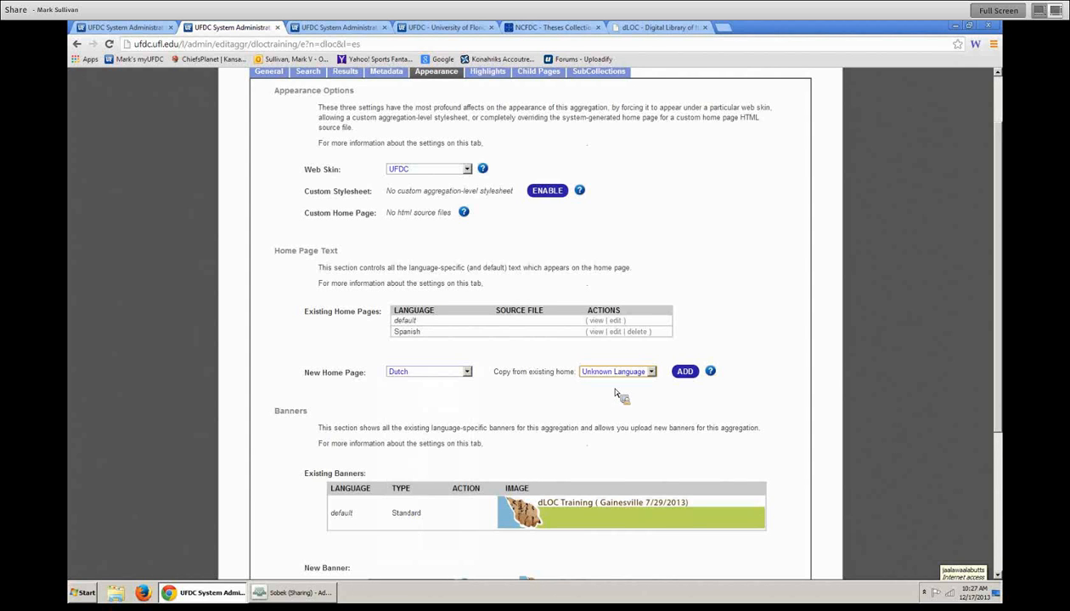
{"action": "left_click", "coordinate": [687, 373]}
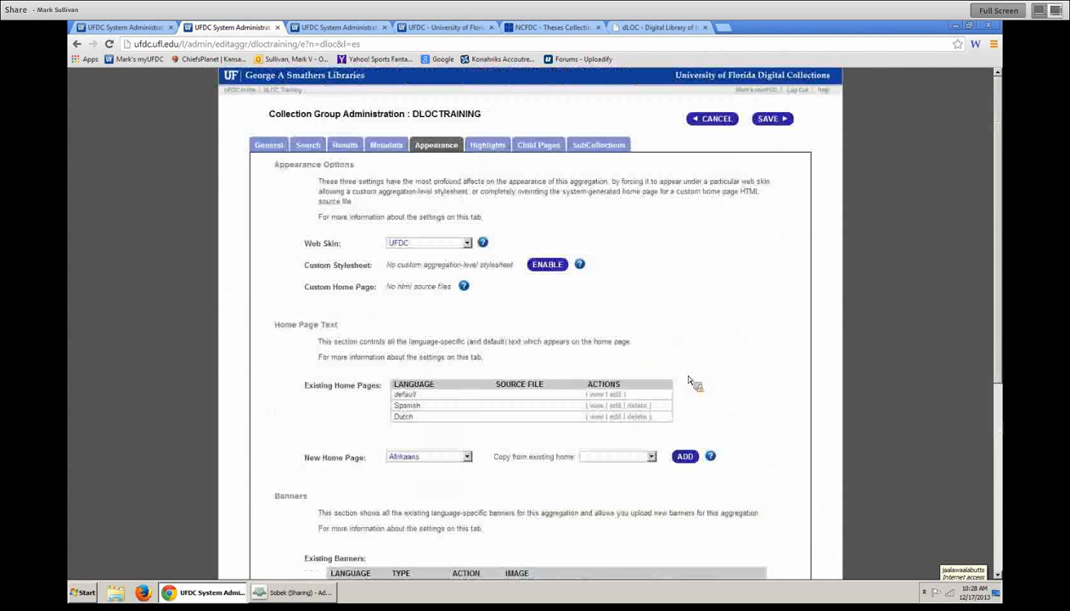
{"action": "left_click", "coordinate": [614, 416]}
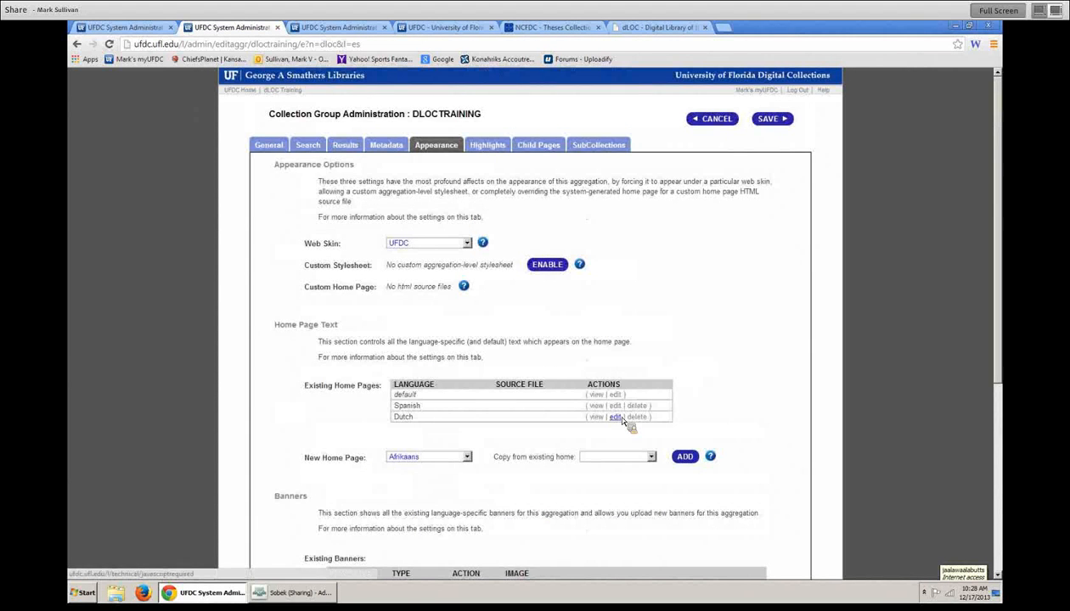
{"action": "left_click", "coordinate": [603, 121]}
{"action": "left_click", "coordinate": [771, 119]}
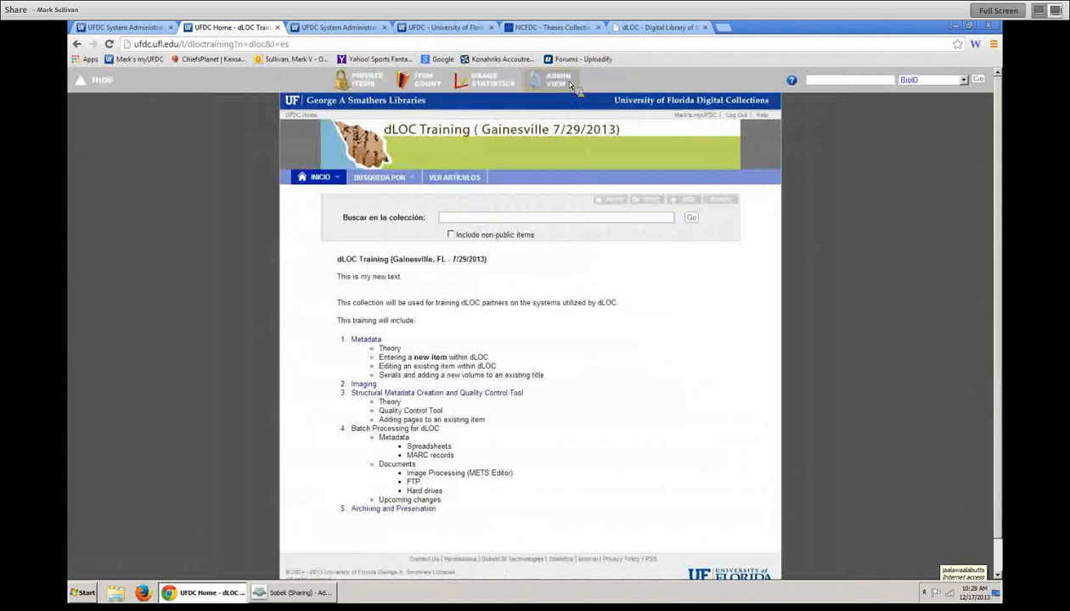
- Preview the new Dutch home page, then return to the Appearance settings
{"action": "left_click", "coordinate": [556, 80]}
{"action": "left_click", "coordinate": [441, 147]}
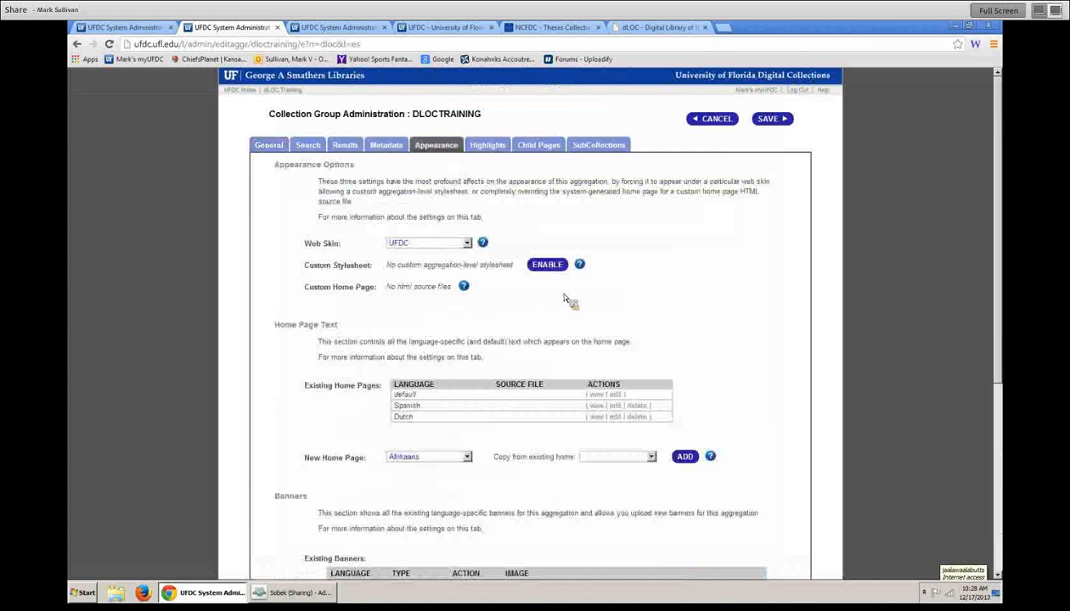
{"action": "left_click", "coordinate": [598, 418]}
{"action": "left_click", "coordinate": [712, 544]}
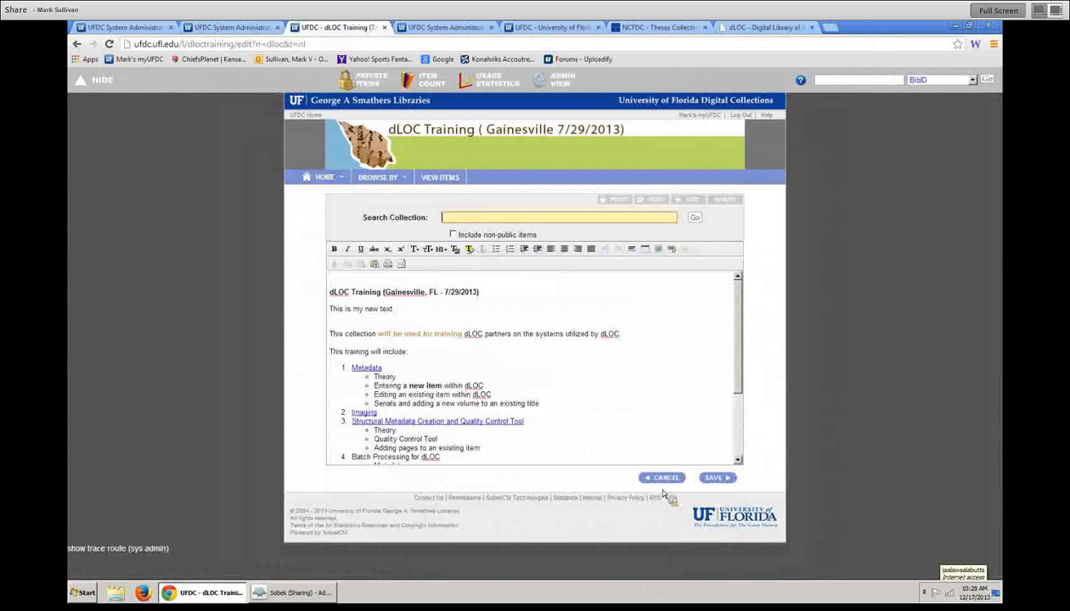
{"action": "left_click", "coordinate": [659, 481]}
{"action": "left_click", "coordinate": [554, 80]}
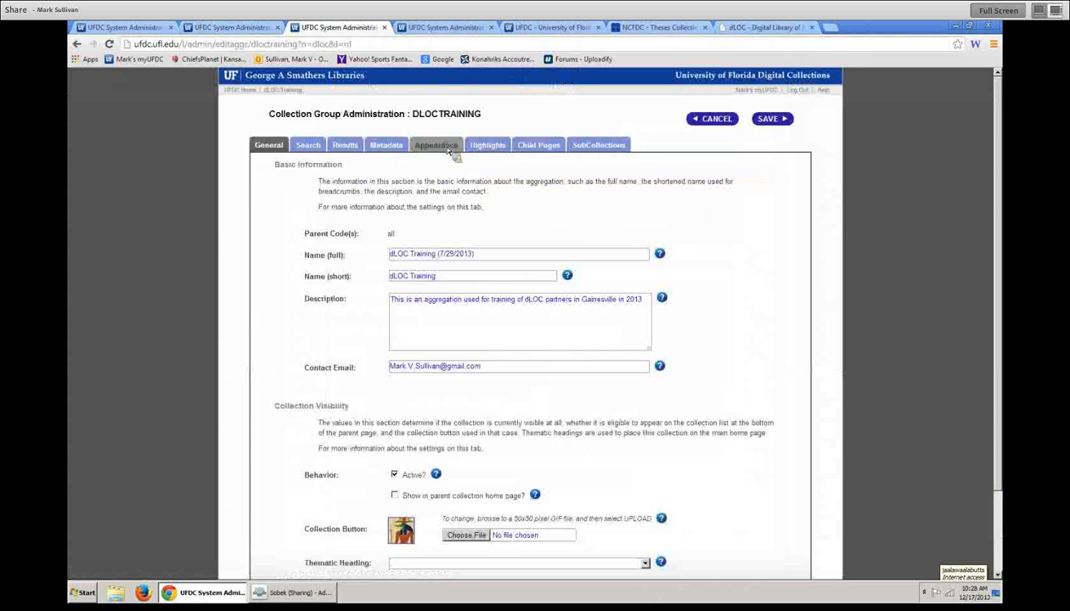
{"action": "left_click", "coordinate": [453, 146]}
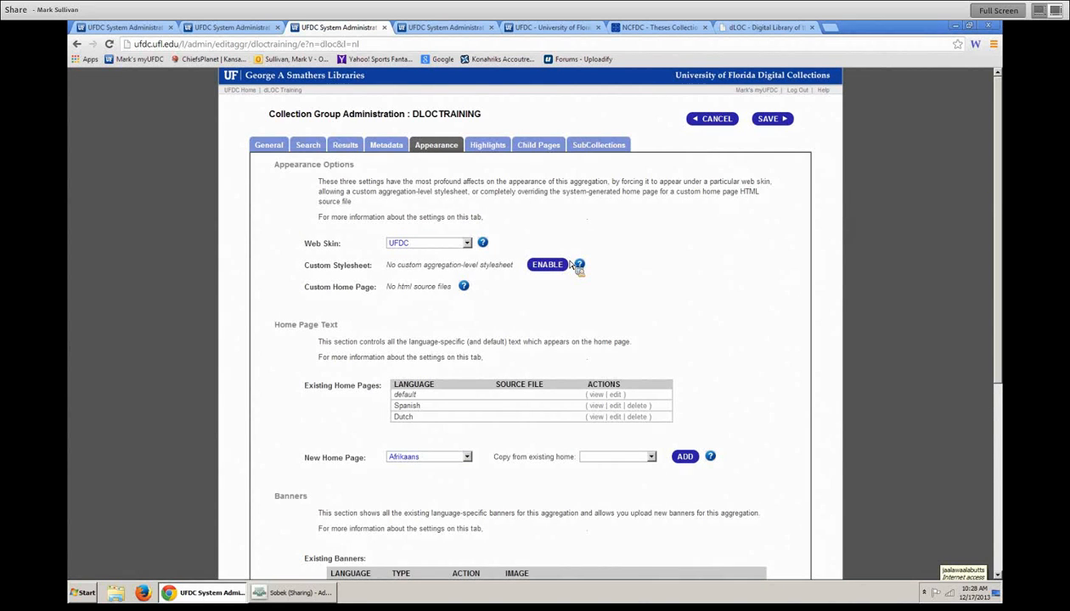
{"action": "scroll", "coordinate": [652, 233], "scroll_direction": "down", "scroll_amount": 3}
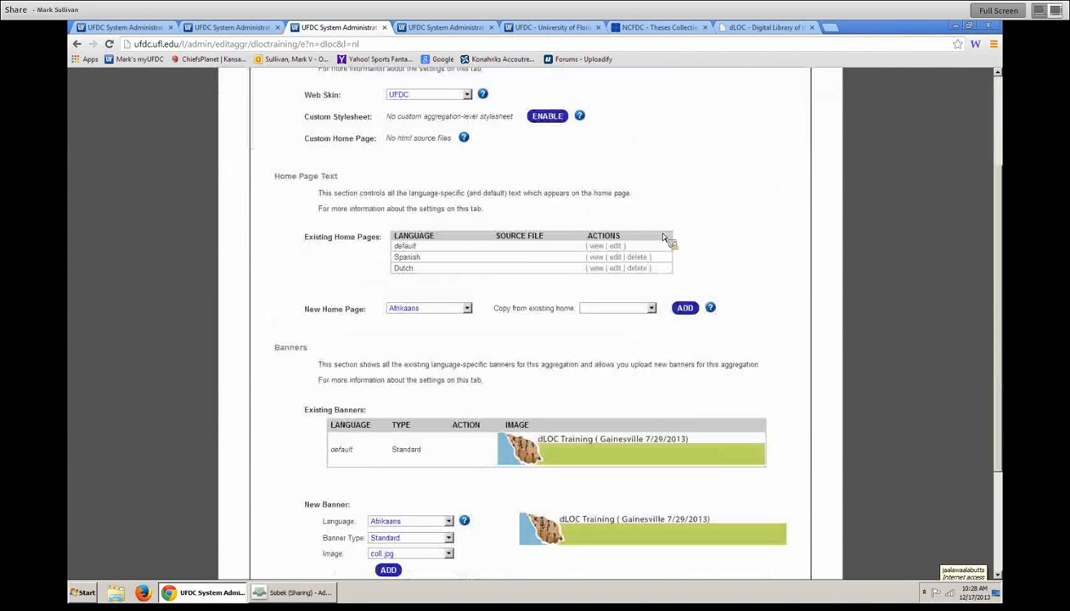
- Log in to myDLOC and load the admin version of the dLOC home page
{"action": "scroll", "coordinate": [673, 204], "scroll_direction": "down", "scroll_amount": 3}
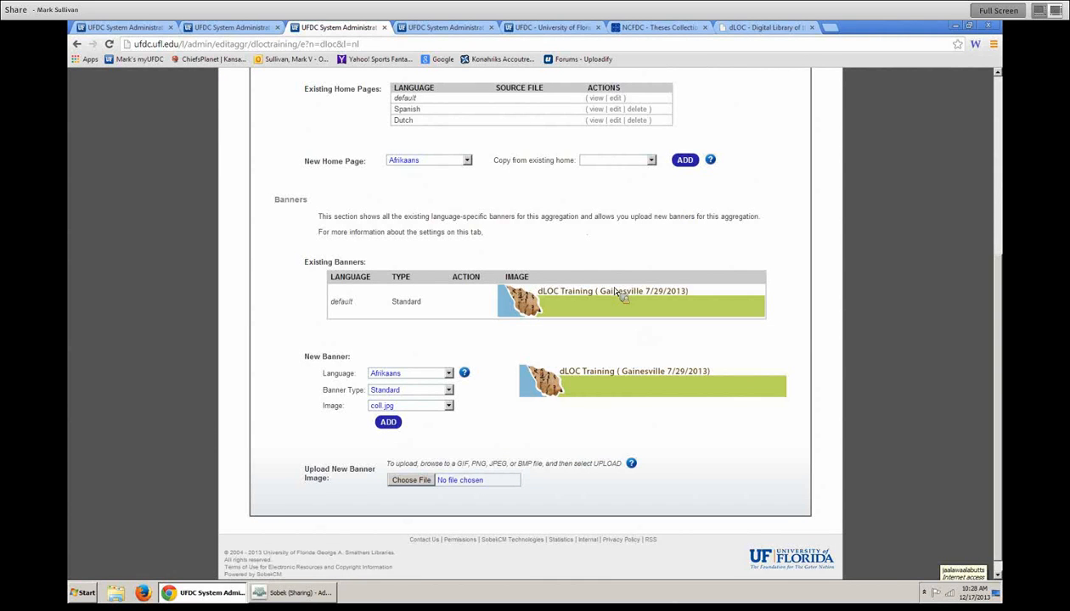
{"action": "left_click", "coordinate": [762, 27]}
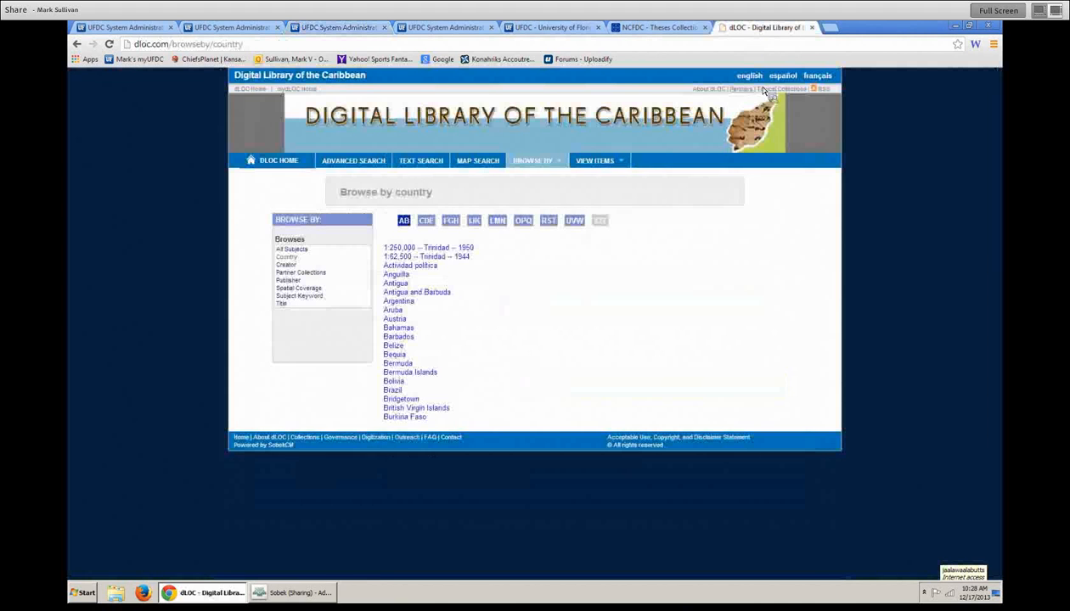
{"action": "left_click", "coordinate": [297, 90]}
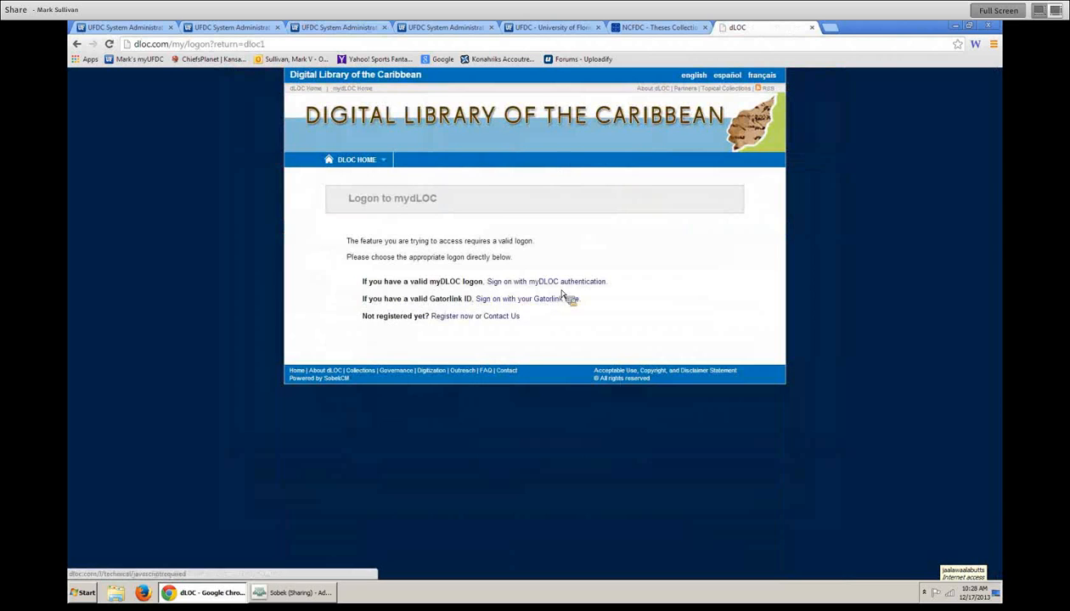
{"action": "left_click", "coordinate": [567, 283]}
{"action": "left_click", "coordinate": [580, 353]}
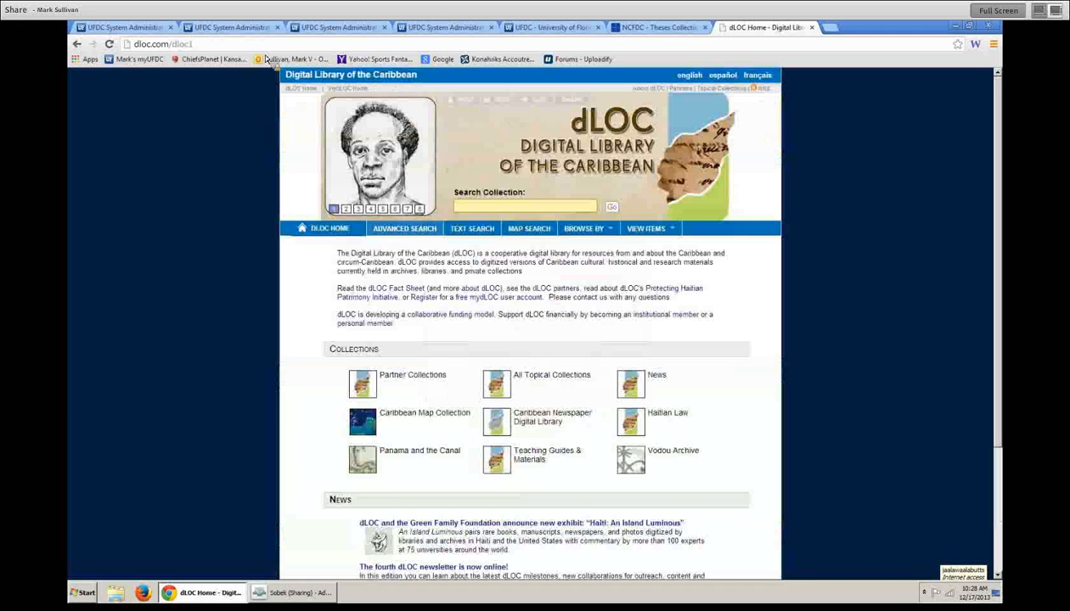
{"action": "left_click", "coordinate": [225, 44]}
{"action": "left_click", "coordinate": [229, 46]}
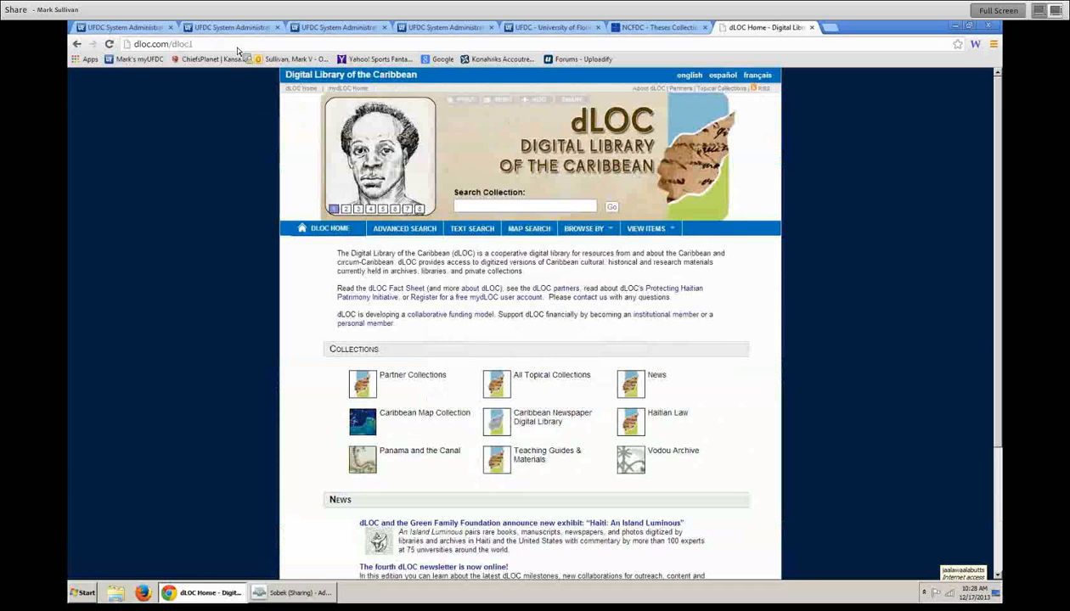
{"action": "key", "text": "BackSpace"}
{"action": "key", "text": "BackSpace"}
{"action": "key", "text": "BackSpace"}
{"action": "key", "text": "BackSpace"}
{"action": "key", "text": "BackSpace"}
{"action": "type", "text": "l"}
{"action": "key", "text": "Return"}
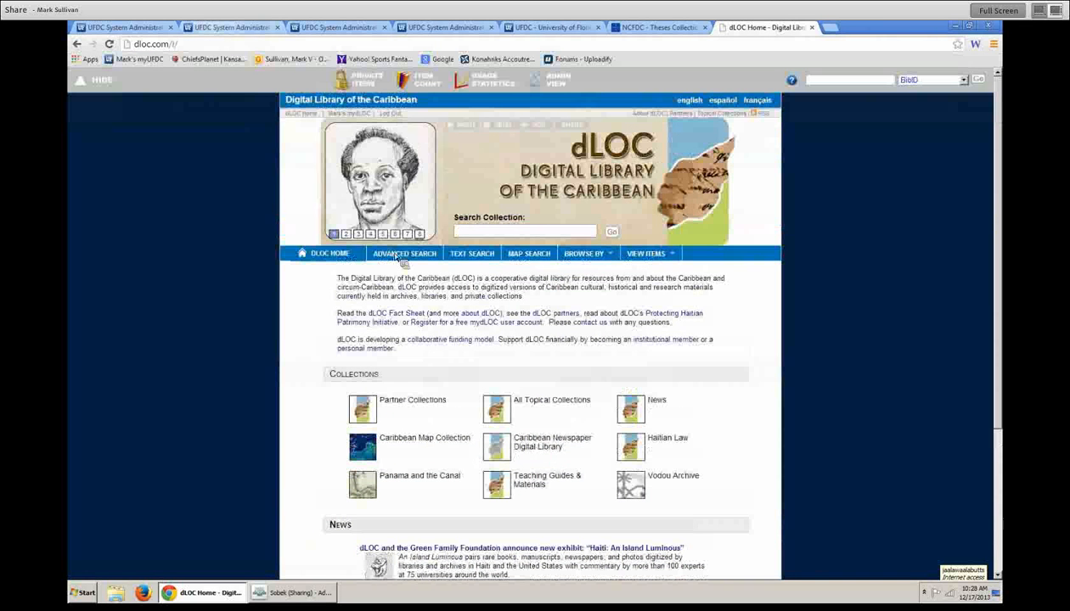
- Review the Caribbean Newspaper Digital Library's Spanish and French home pages and banners, then return
{"action": "left_click", "coordinate": [561, 445]}
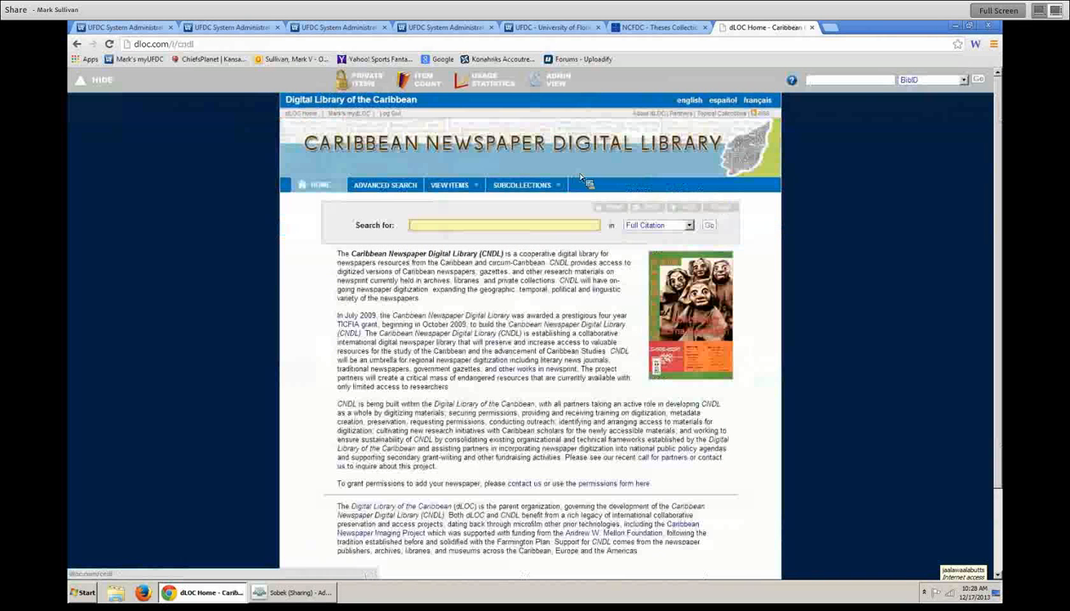
{"action": "left_click", "coordinate": [563, 82]}
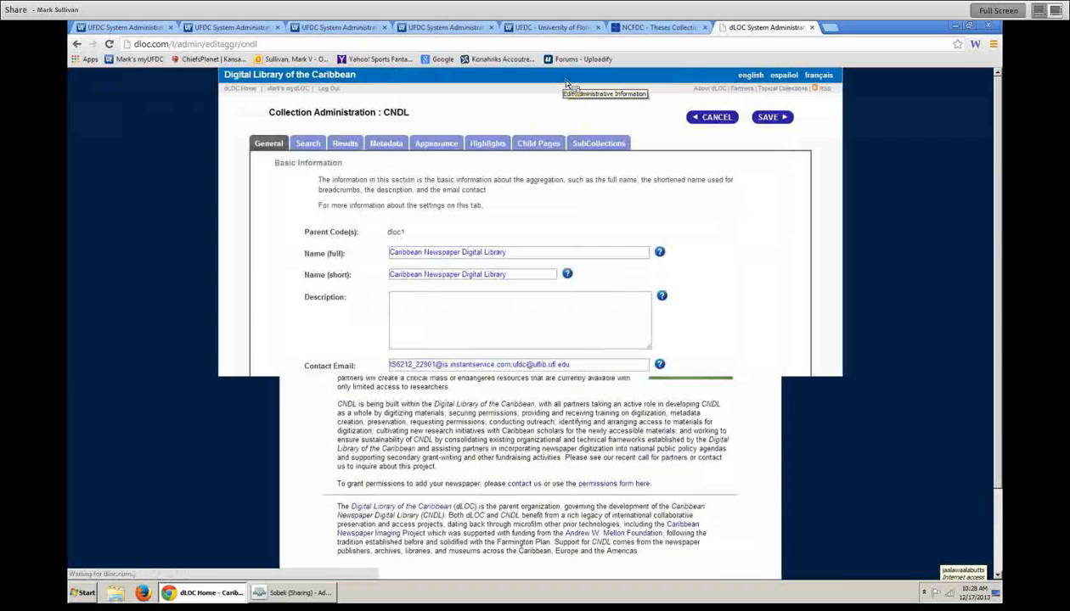
{"action": "left_click", "coordinate": [436, 144]}
{"action": "scroll", "coordinate": [593, 281], "scroll_direction": "down", "scroll_amount": 5}
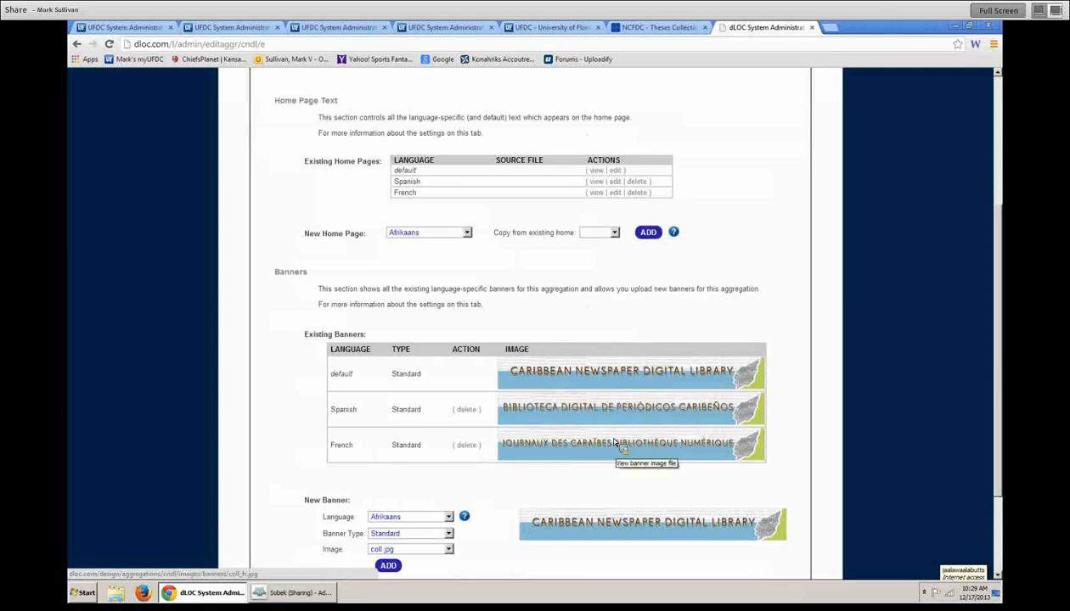
{"action": "scroll", "coordinate": [337, 384], "scroll_direction": "down", "scroll_amount": 1}
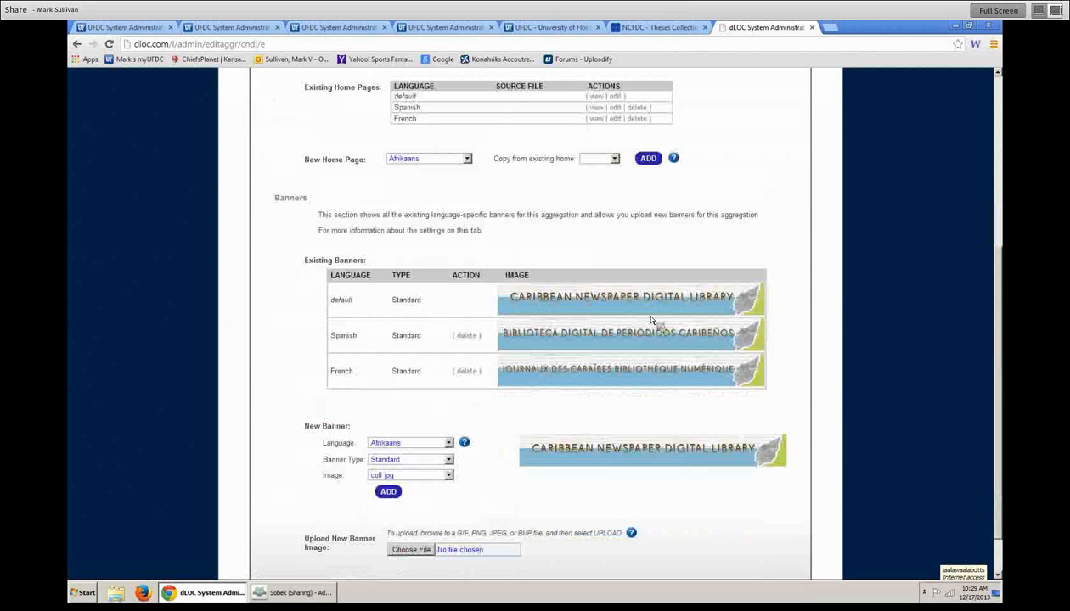
{"action": "scroll", "coordinate": [363, 238], "scroll_direction": "up", "scroll_amount": 2}
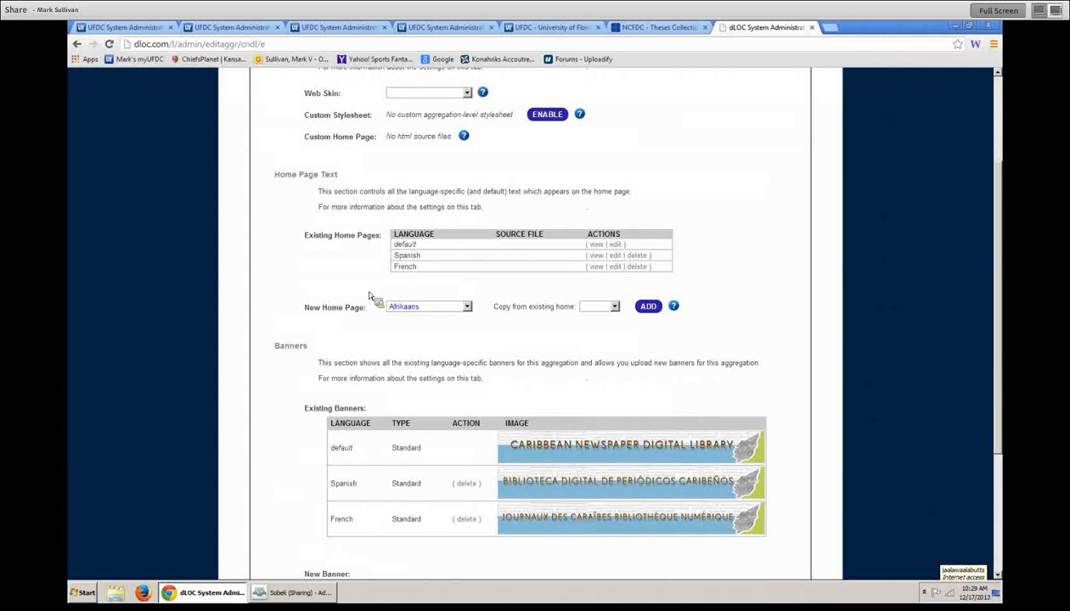
{"action": "scroll", "coordinate": [554, 414], "scroll_direction": "down", "scroll_amount": 3}
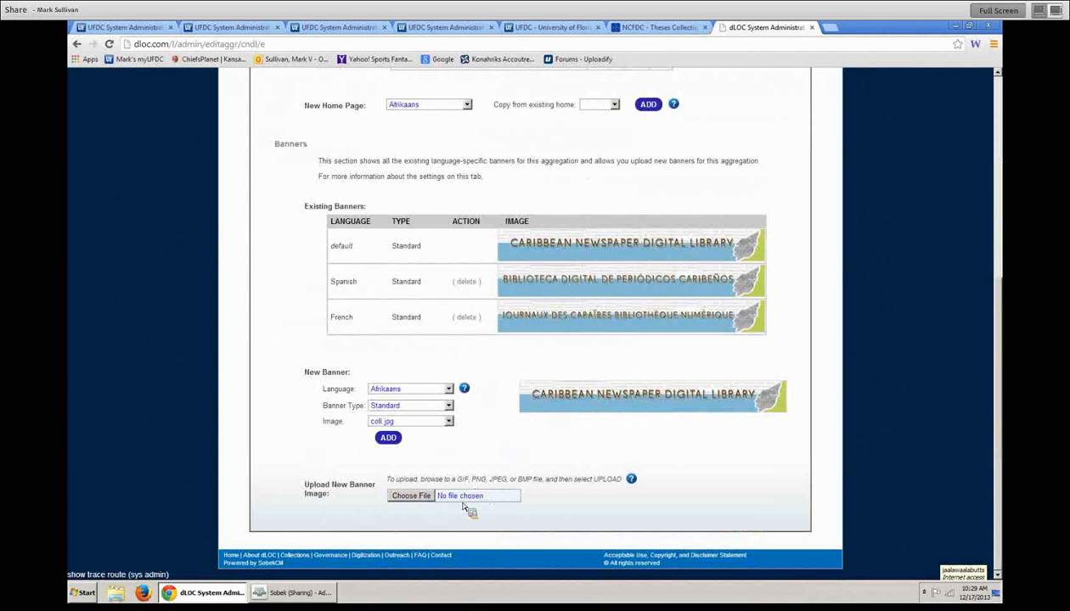
{"action": "left_click", "coordinate": [114, 28]}
- Add an Arabic banner using coll.jpg to the dLOC Training collection
{"action": "scroll", "coordinate": [603, 348], "scroll_direction": "down", "scroll_amount": 3}
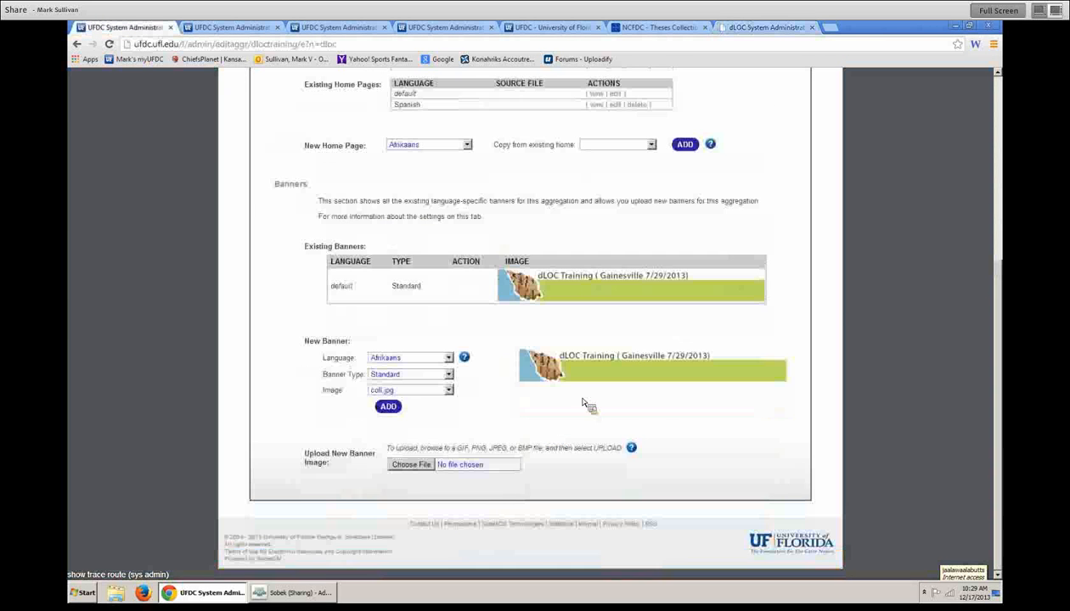
{"action": "left_click", "coordinate": [450, 391]}
{"action": "left_click", "coordinate": [450, 391]}
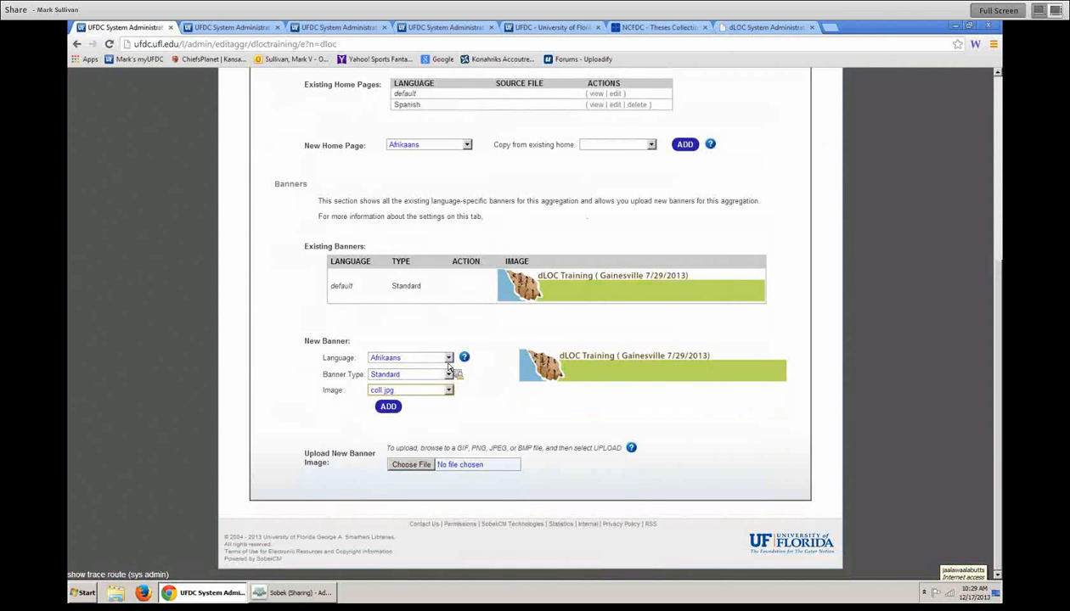
{"action": "left_click", "coordinate": [449, 358]}
{"action": "left_click", "coordinate": [417, 385]}
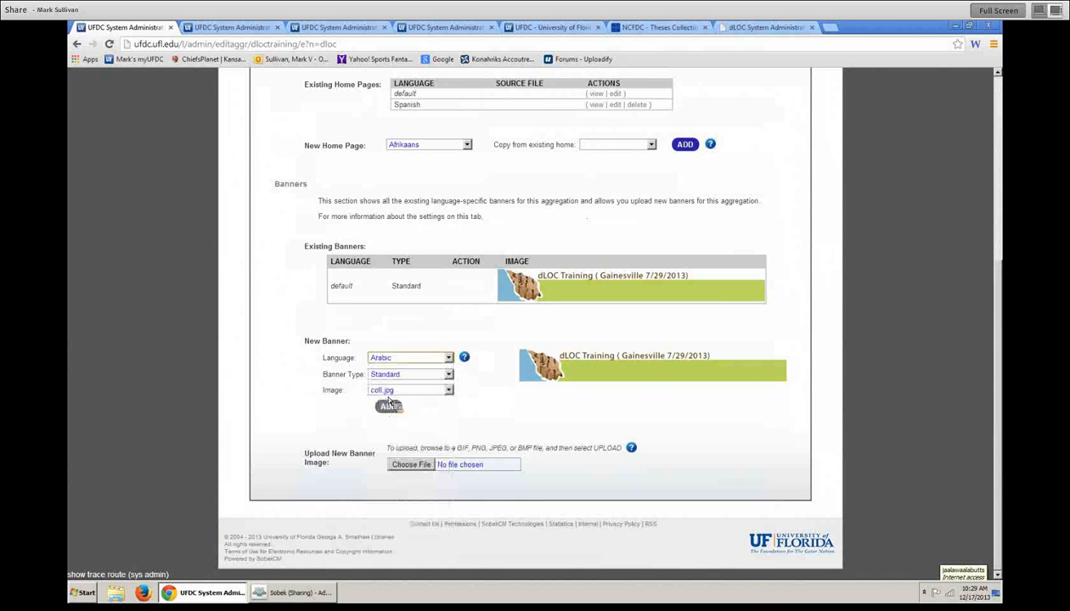
{"action": "left_click", "coordinate": [387, 412]}
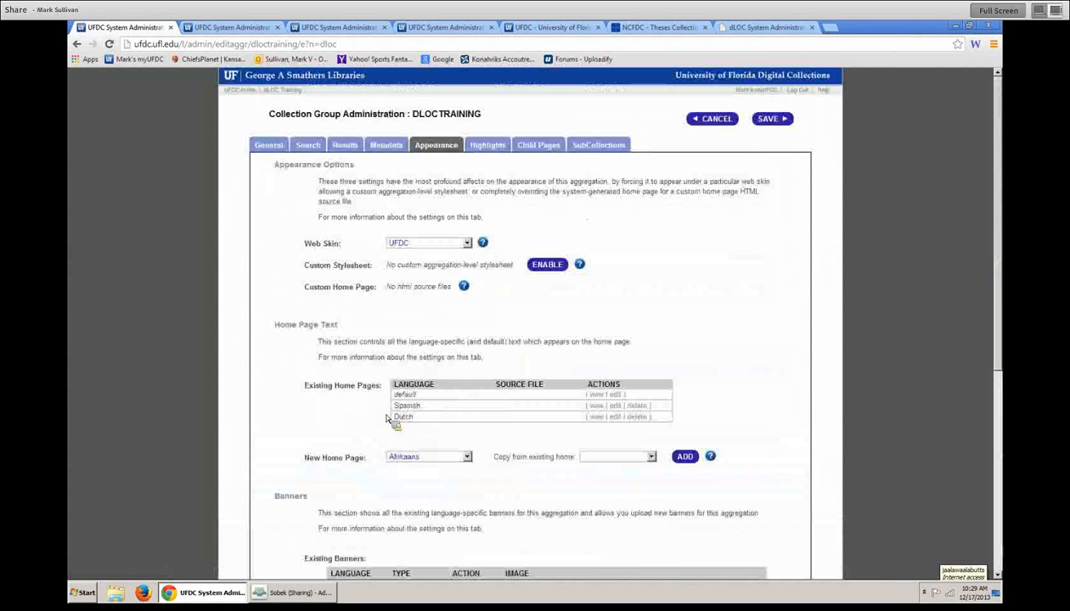
- Check the banner against the public dLOC pages, keeping the banner type Standard
{"action": "scroll", "coordinate": [536, 474], "scroll_direction": "down", "scroll_amount": 5}
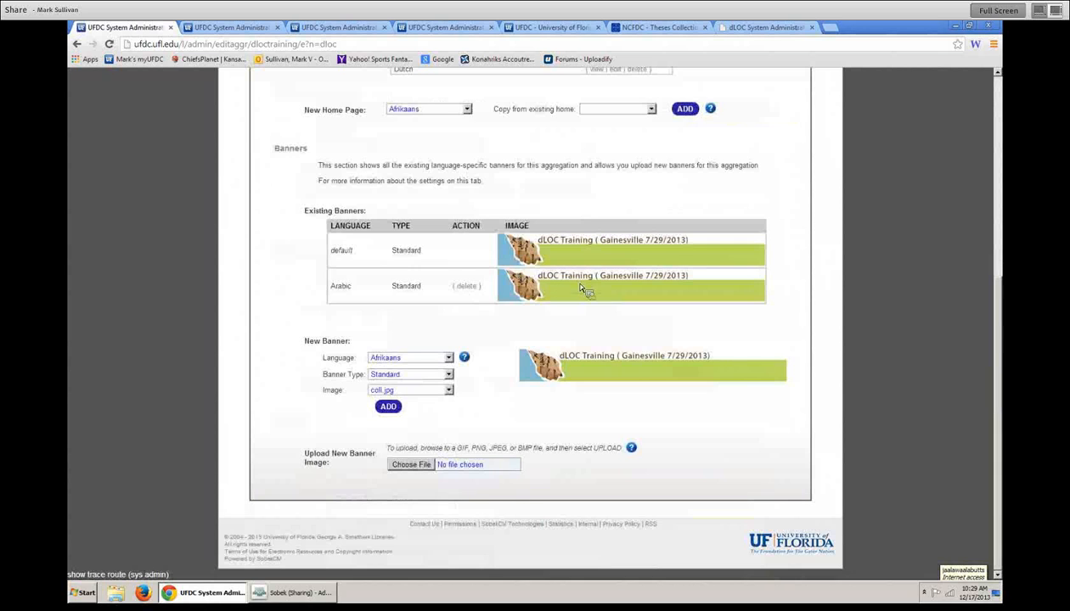
{"action": "left_click", "coordinate": [442, 375]}
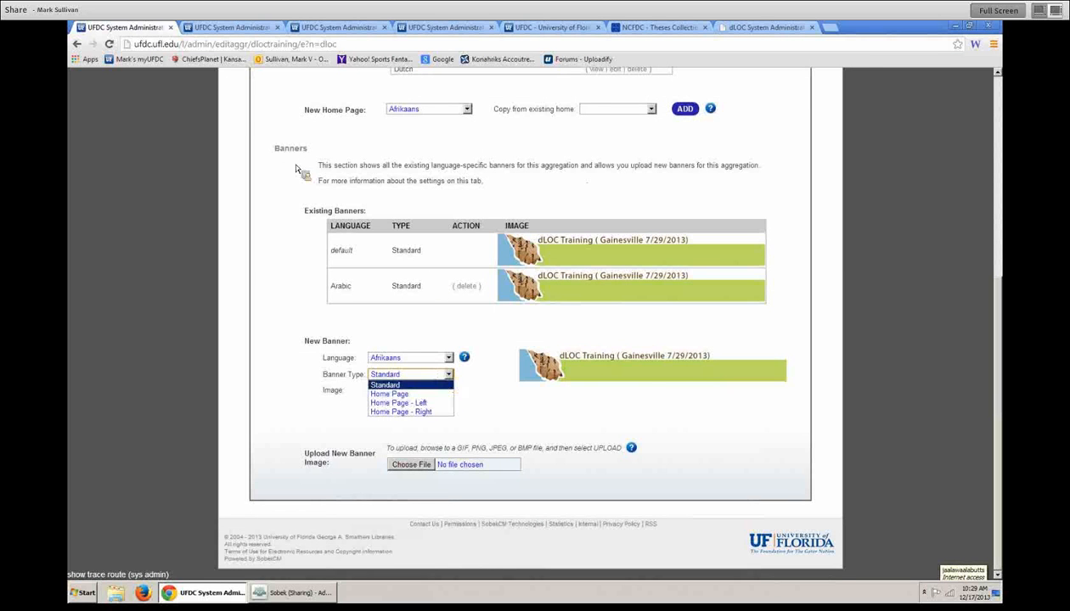
{"action": "left_click", "coordinate": [262, 28]}
{"action": "left_click", "coordinate": [710, 119]}
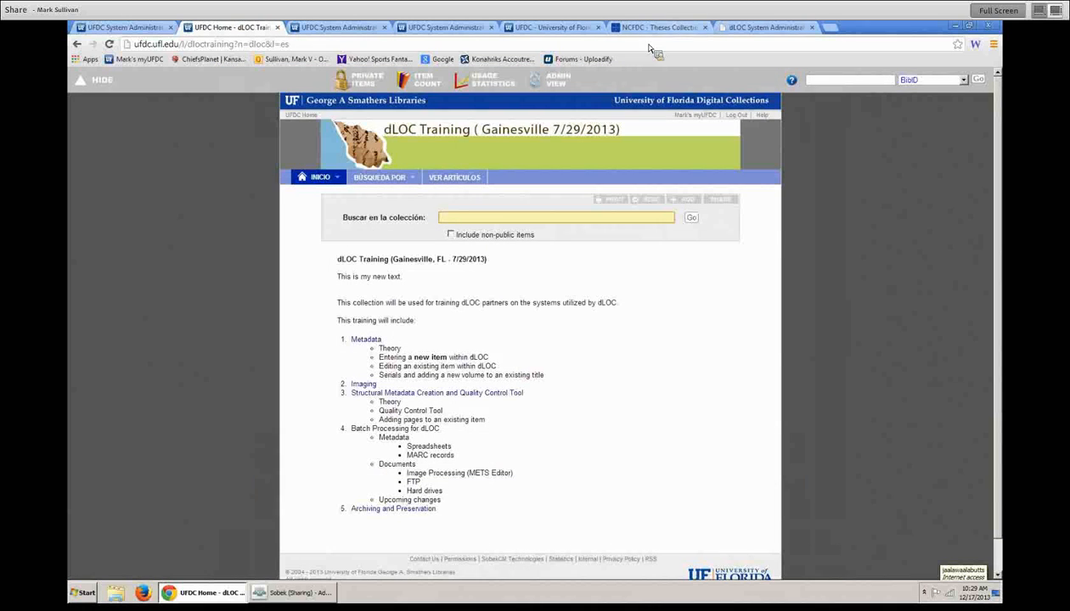
{"action": "left_click", "coordinate": [760, 28]}
{"action": "scroll", "coordinate": [726, 207], "scroll_direction": "up", "scroll_amount": 4}
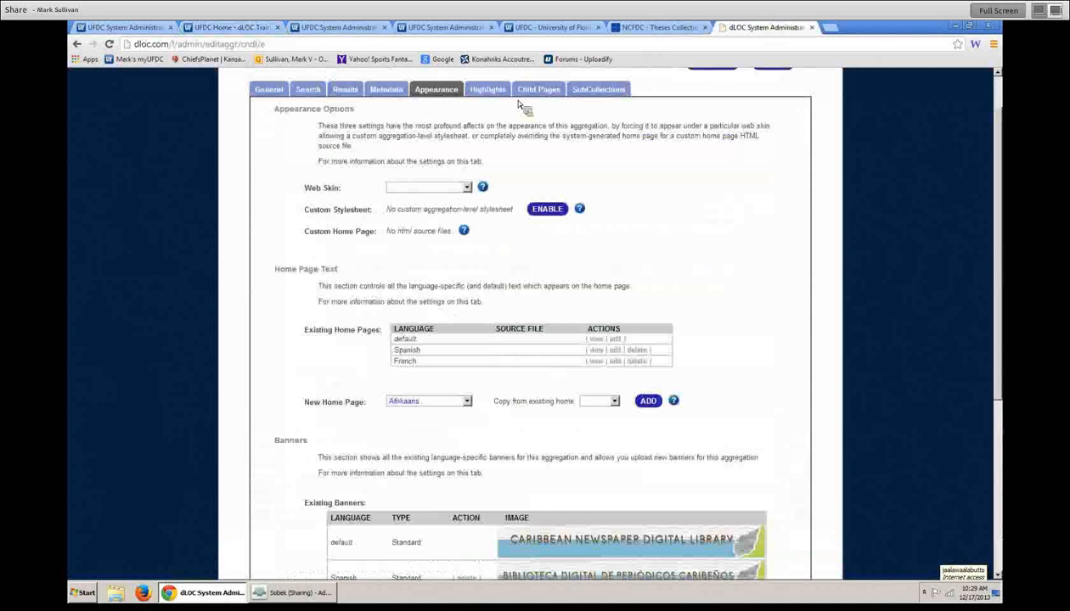
{"action": "left_click_drag", "start_coordinate": [178, 45], "coordinate": [187, 49]}
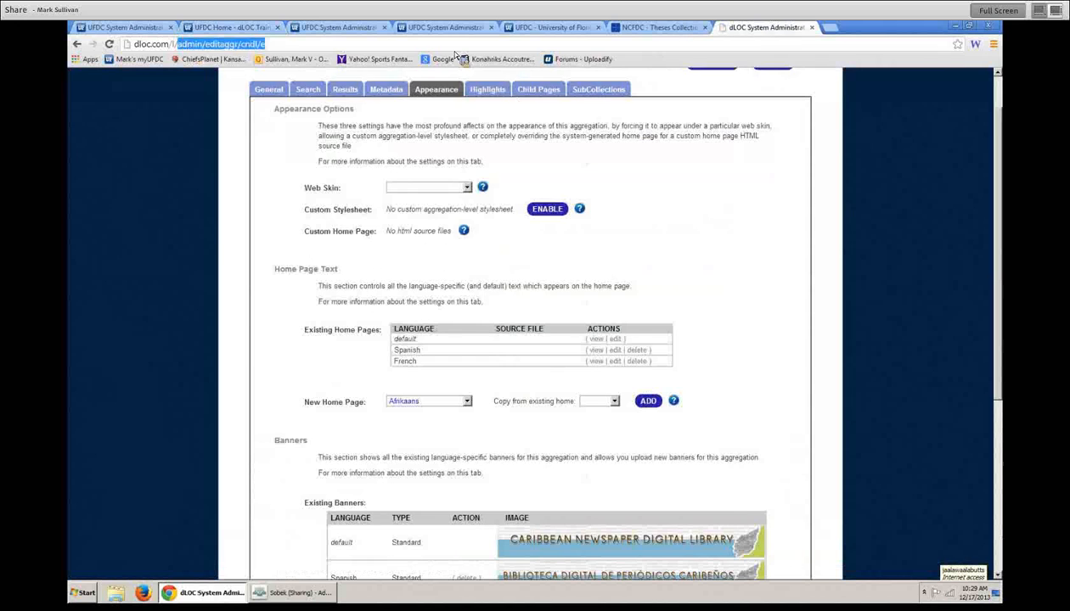
{"action": "key", "text": "BackSpace"}
{"action": "key", "text": "Return"}
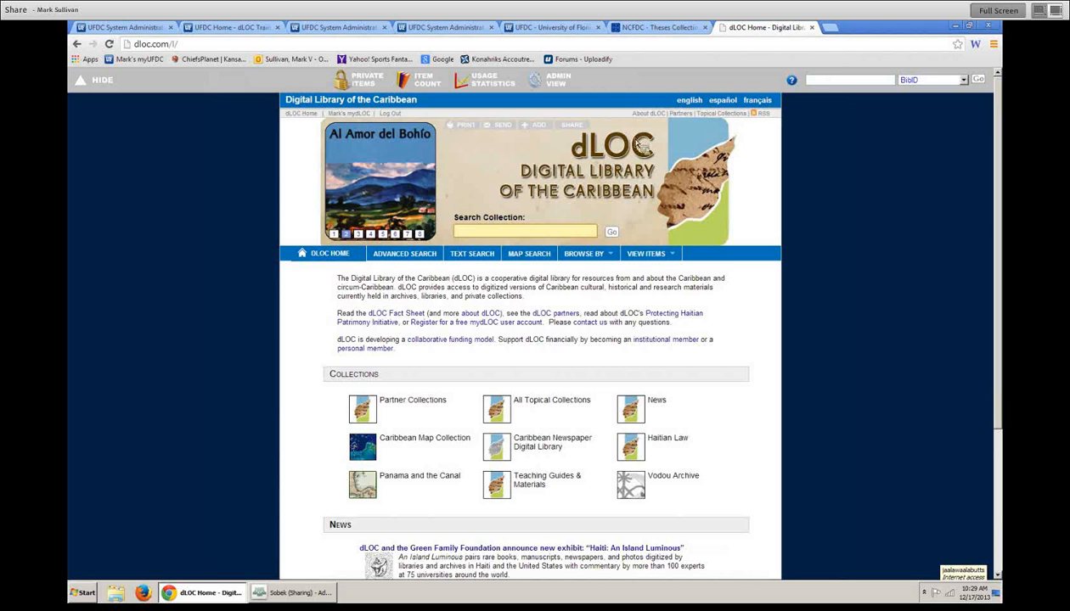
{"action": "left_click", "coordinate": [118, 26]}
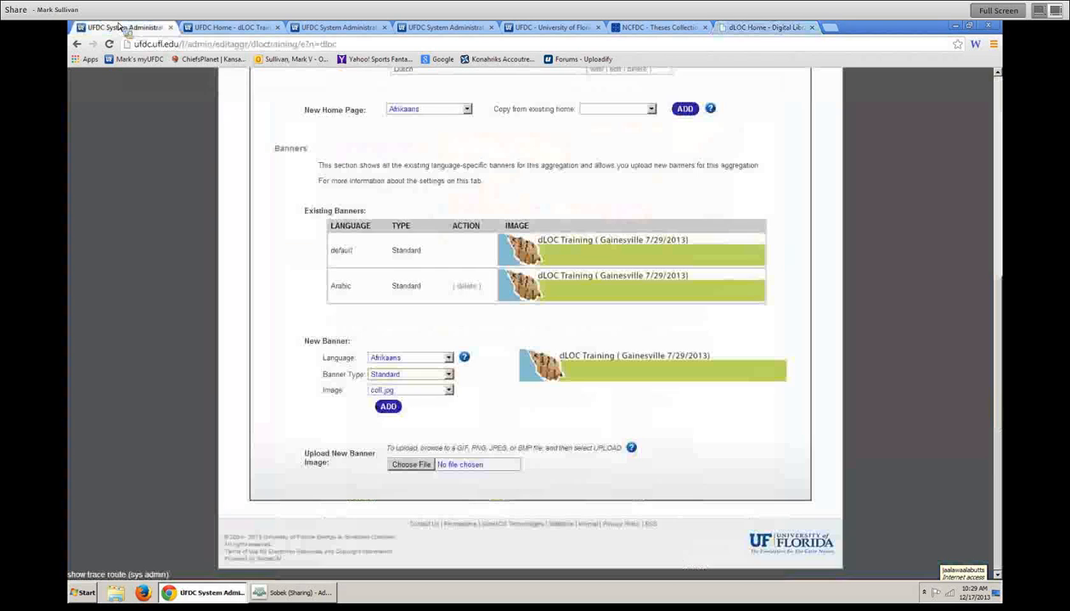
{"action": "left_click", "coordinate": [434, 375]}
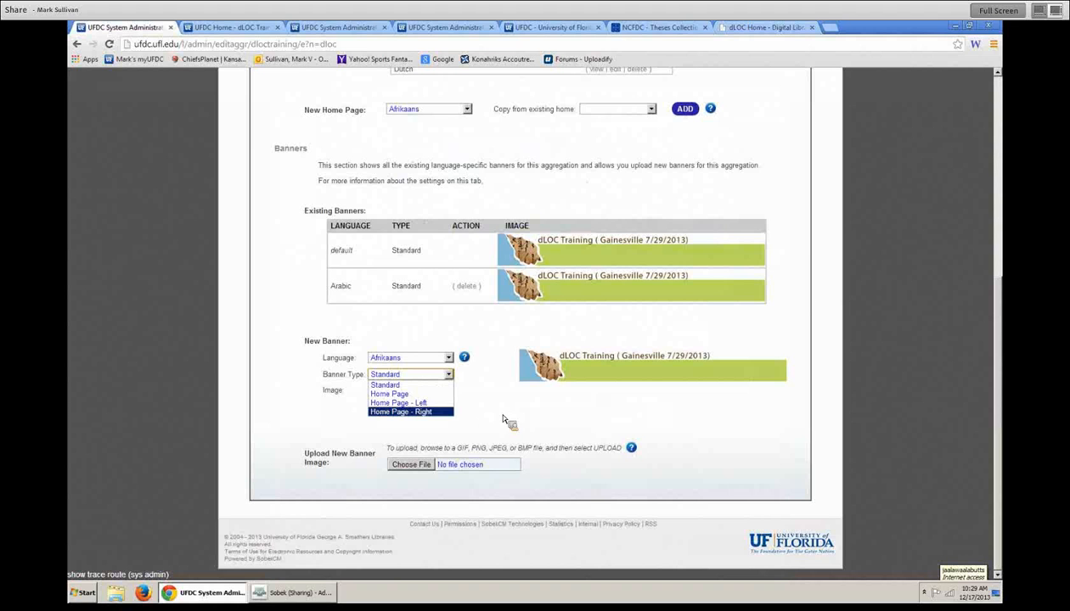
{"action": "left_click", "coordinate": [434, 385]}
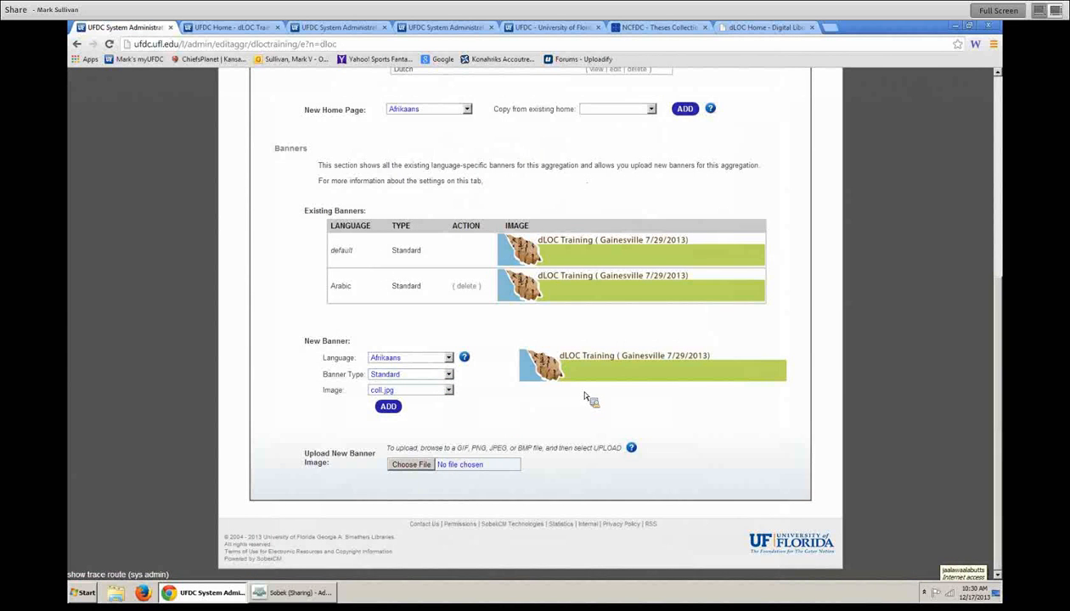
- Scroll through the Appearance settings and bring up the Highlights settings
{"action": "scroll", "coordinate": [584, 397], "scroll_direction": "up", "scroll_amount": 5}
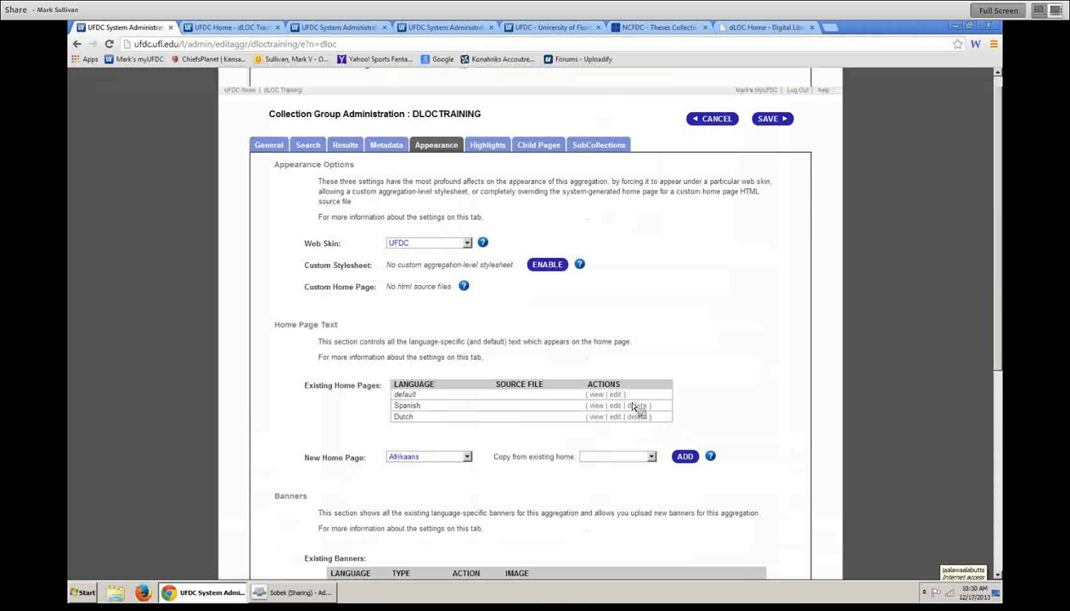
{"action": "scroll", "coordinate": [633, 409], "scroll_direction": "down", "scroll_amount": 3}
{"action": "scroll", "coordinate": [646, 443], "scroll_direction": "up", "scroll_amount": 3}
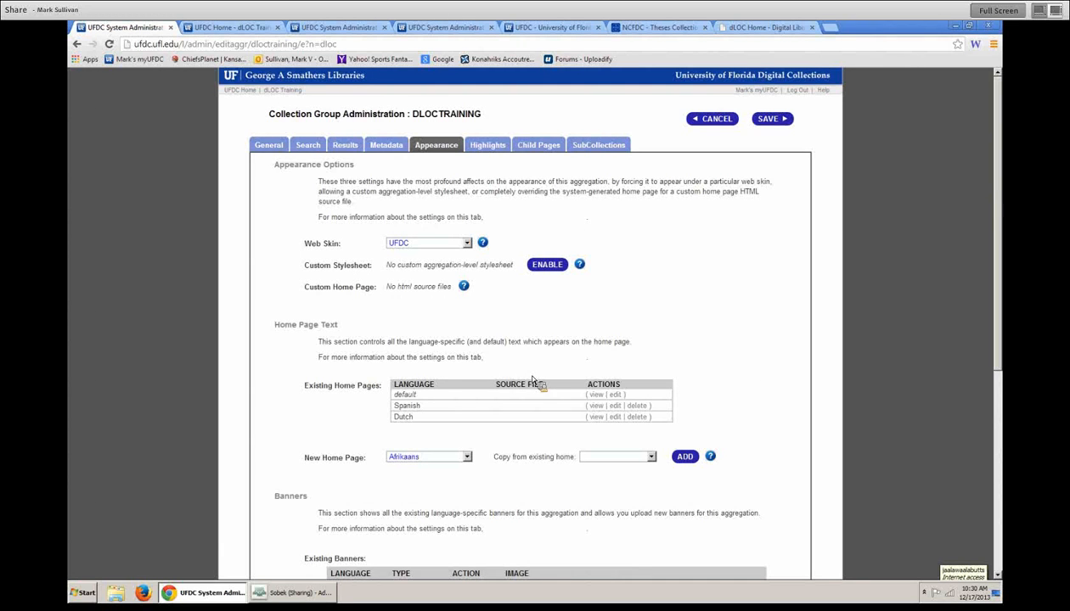
{"action": "scroll", "coordinate": [530, 387], "scroll_direction": "down", "scroll_amount": 4}
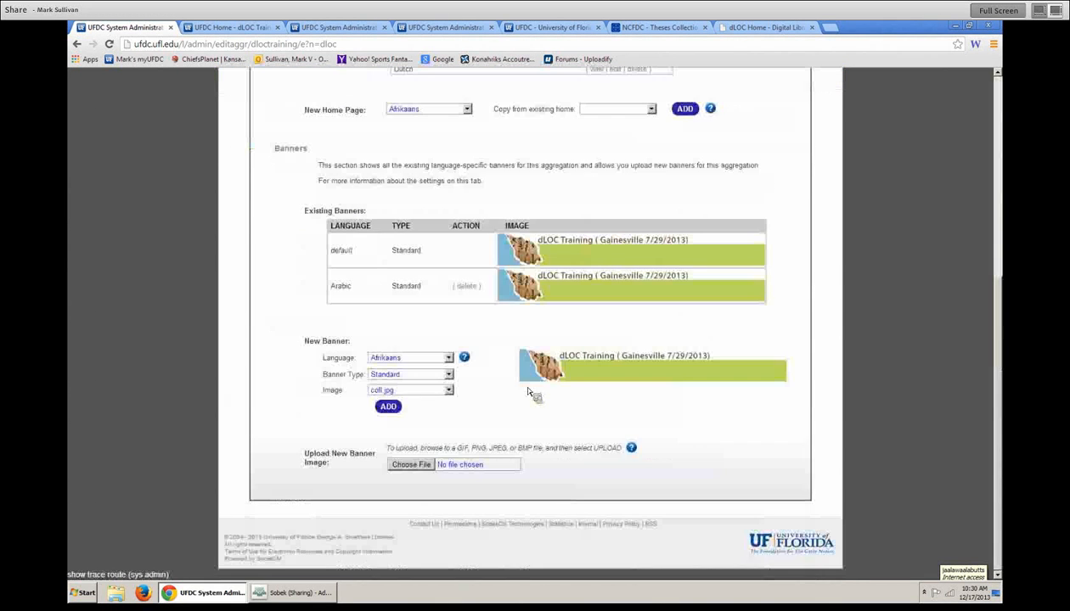
{"action": "scroll", "coordinate": [520, 251], "scroll_direction": "up", "scroll_amount": 4}
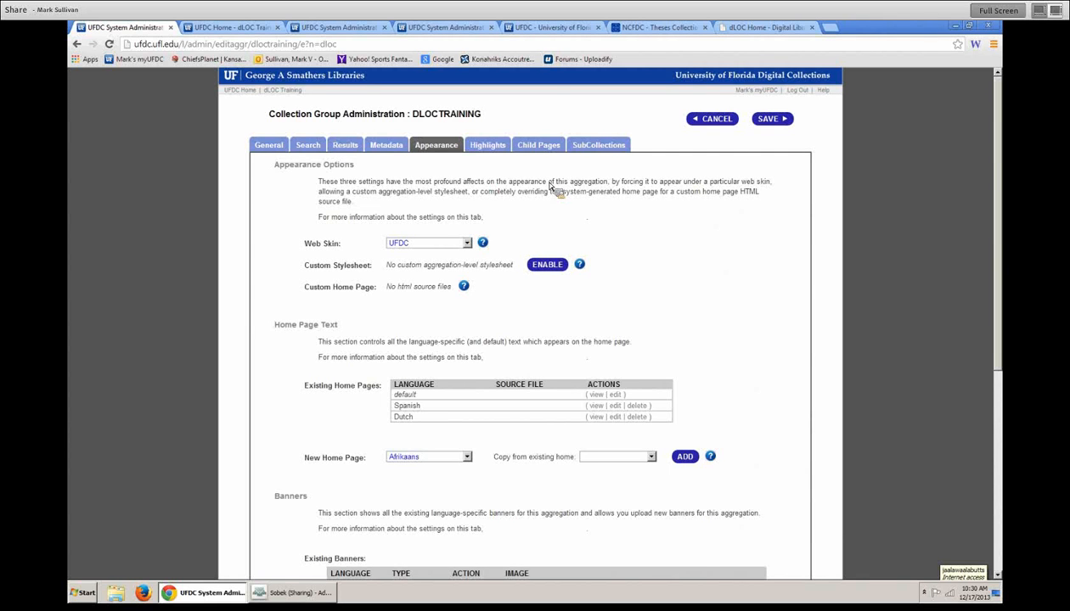
{"action": "left_click", "coordinate": [489, 152]}
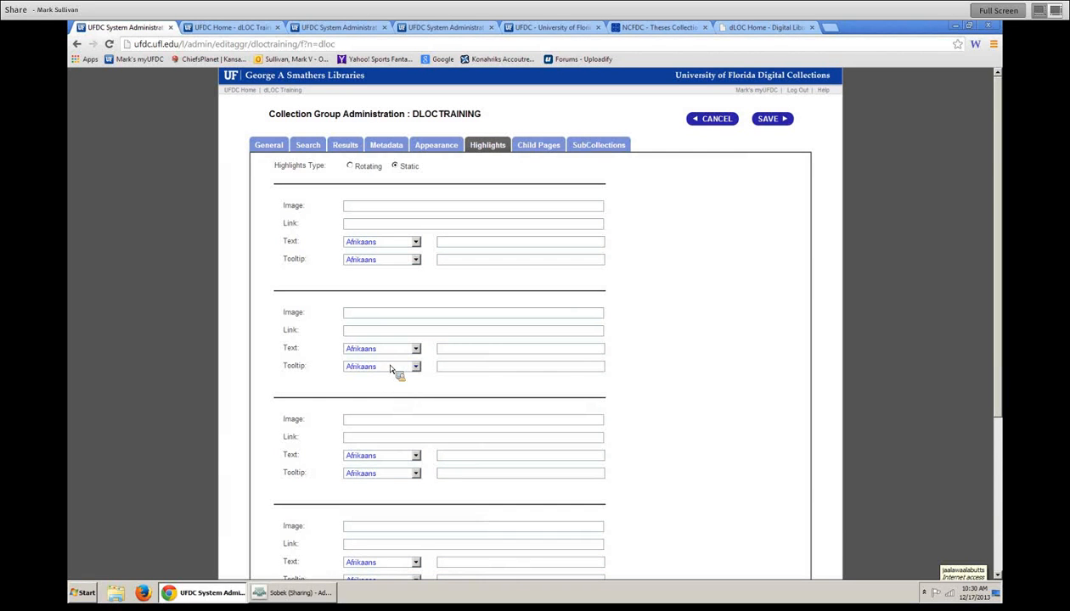
- Flip through the featured slides on the dLOC public home page
{"action": "left_click", "coordinate": [760, 27]}
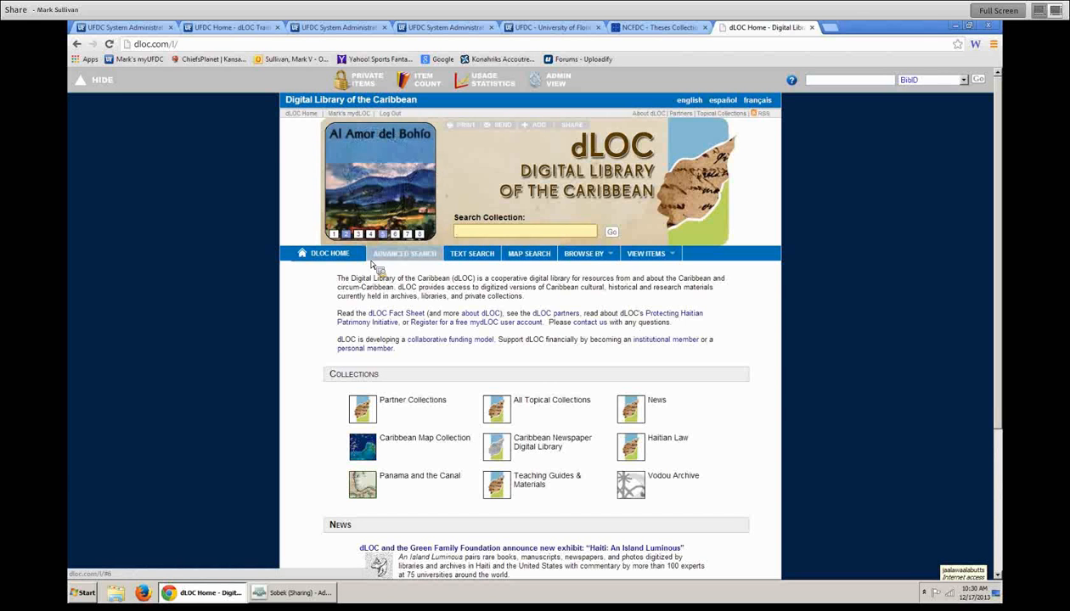
{"action": "left_click", "coordinate": [384, 235]}
{"action": "left_click", "coordinate": [393, 234]}
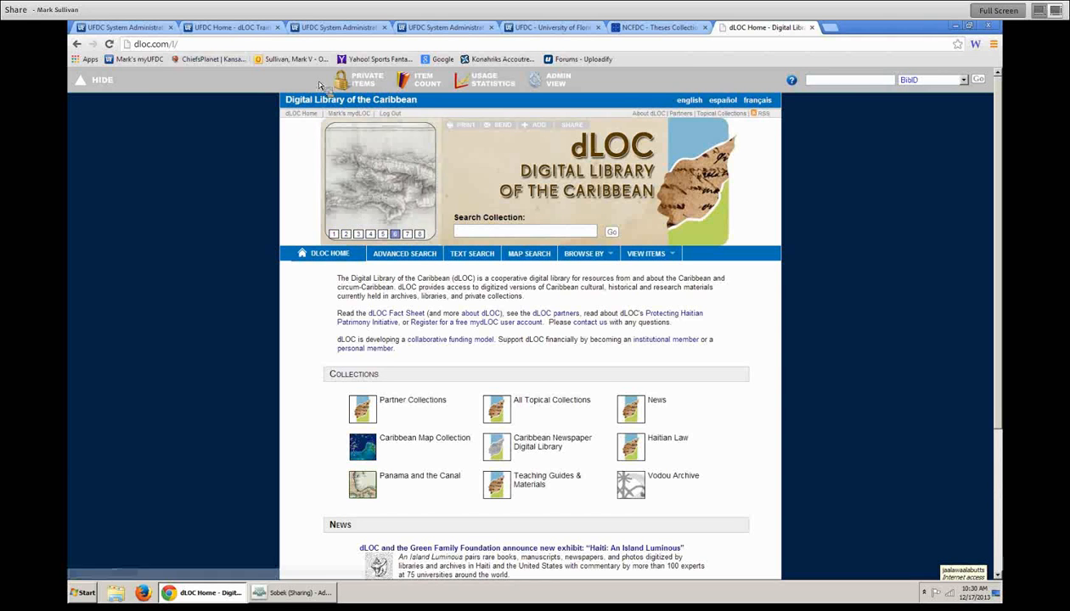
- Change the UFDC web address ending to juv to load the Baldwin Library
{"action": "left_click", "coordinate": [550, 27]}
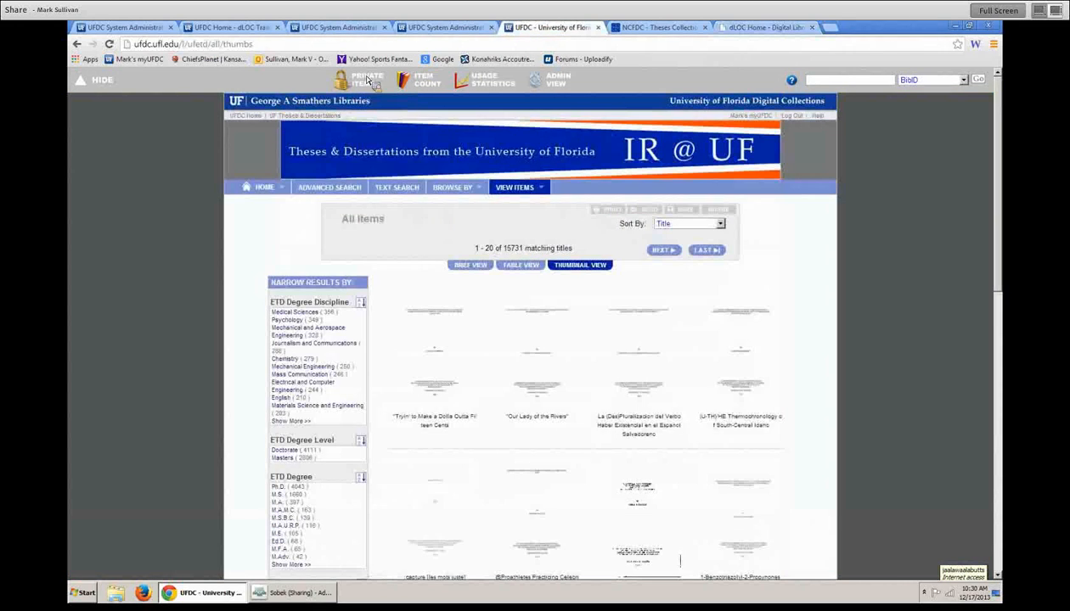
{"action": "left_click_drag", "start_coordinate": [190, 45], "coordinate": [270, 52]}
{"action": "type", "text": "juv"}
{"action": "key", "text": "Return"}
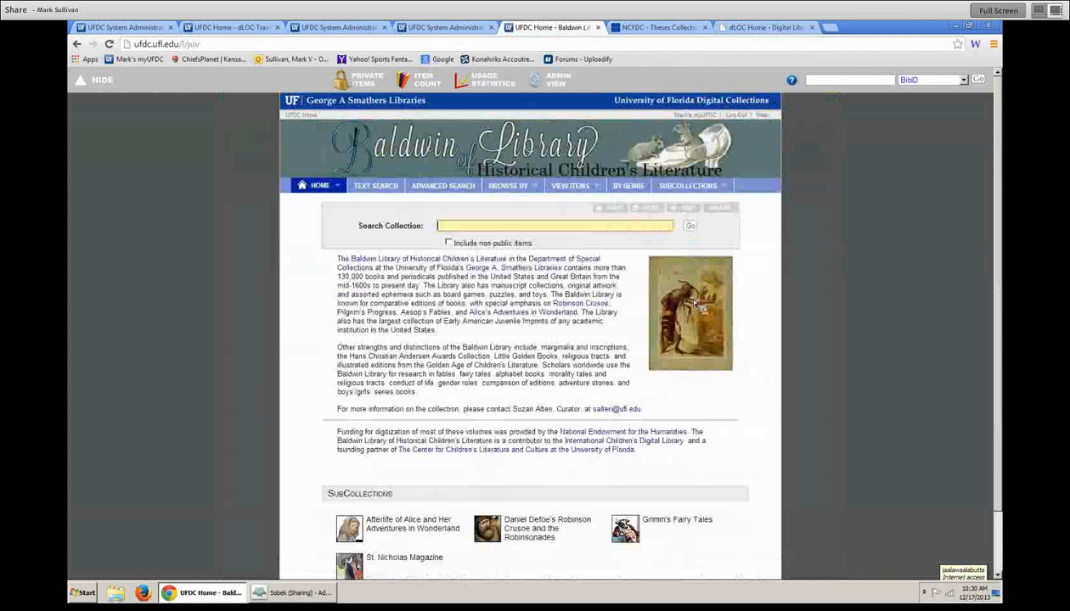
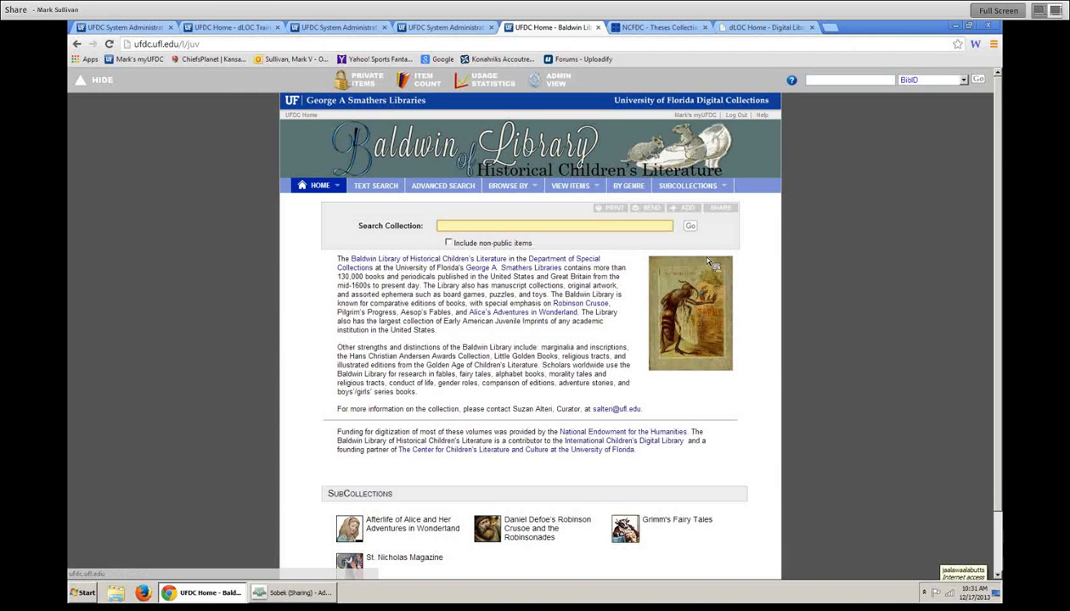
- Bring up the DLOCTRAINING collection's Child Pages settings, which list no child pages yet
{"action": "left_click", "coordinate": [128, 27]}
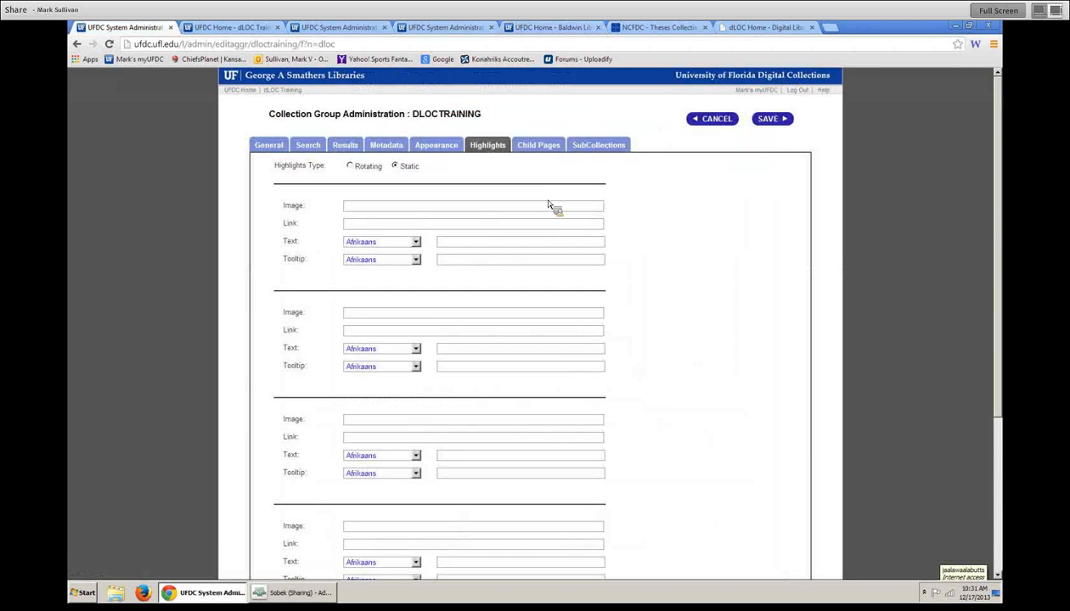
{"action": "scroll", "coordinate": [566, 374], "scroll_direction": "down", "scroll_amount": 5}
{"action": "scroll", "coordinate": [571, 376], "scroll_direction": "up", "scroll_amount": 5}
{"action": "left_click", "coordinate": [547, 145]}
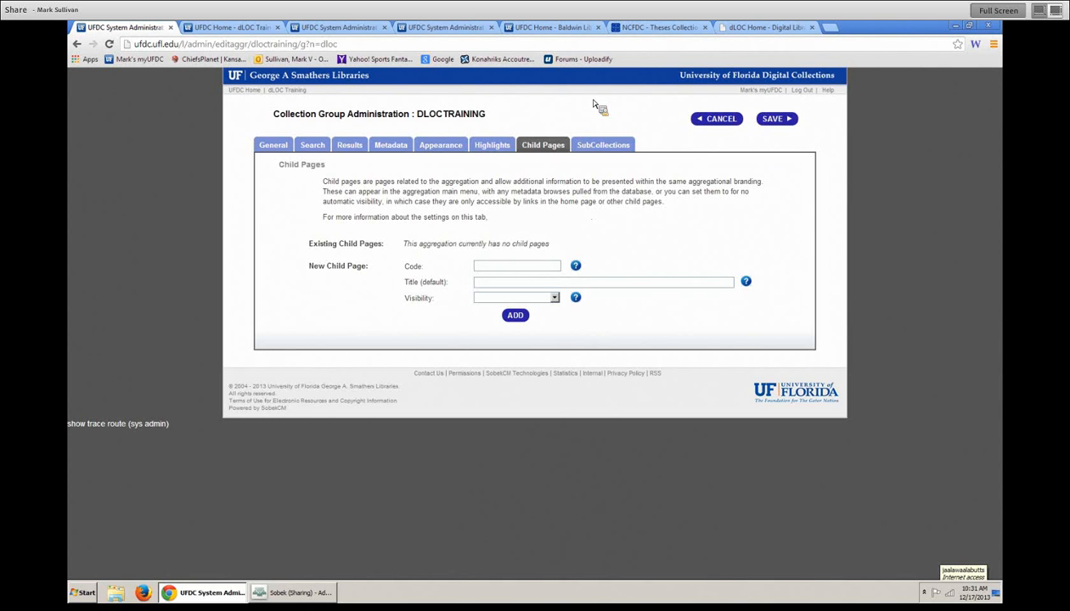
- Reload the dLOC Training home page in English by removing ?n=dloc&l=es from its address
{"action": "left_click", "coordinate": [231, 31]}
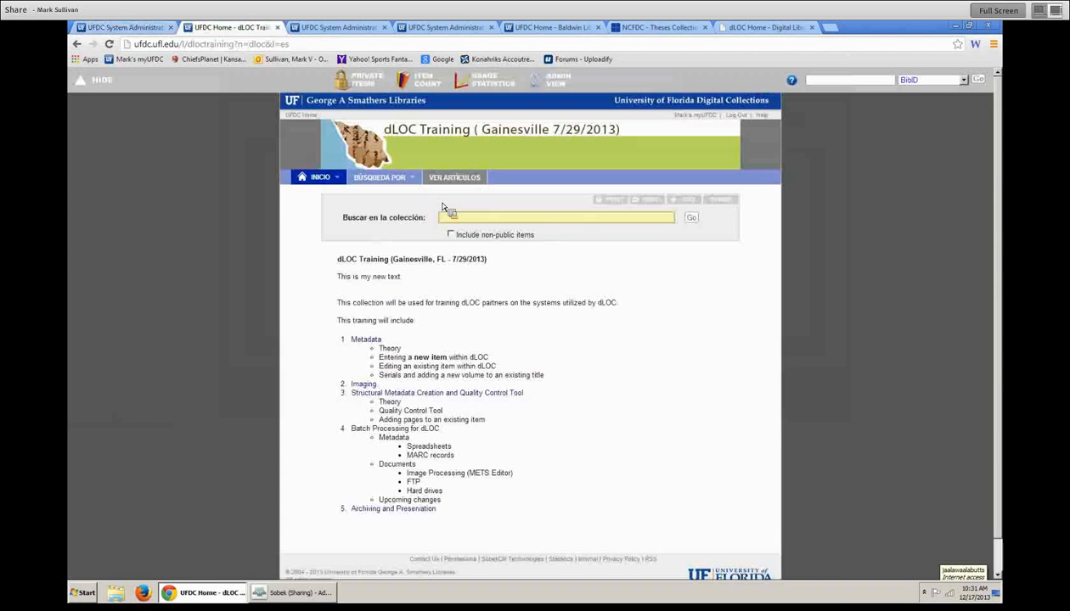
{"action": "left_click_drag", "start_coordinate": [234, 44], "coordinate": [293, 45]}
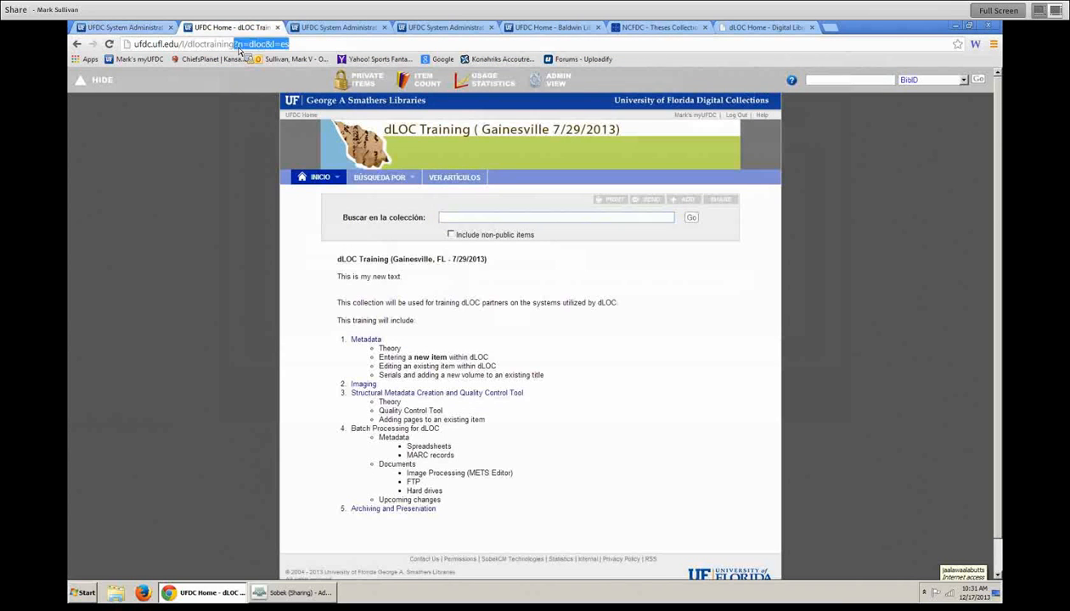
{"action": "key", "text": "BackSpace"}
{"action": "key", "text": "Return"}
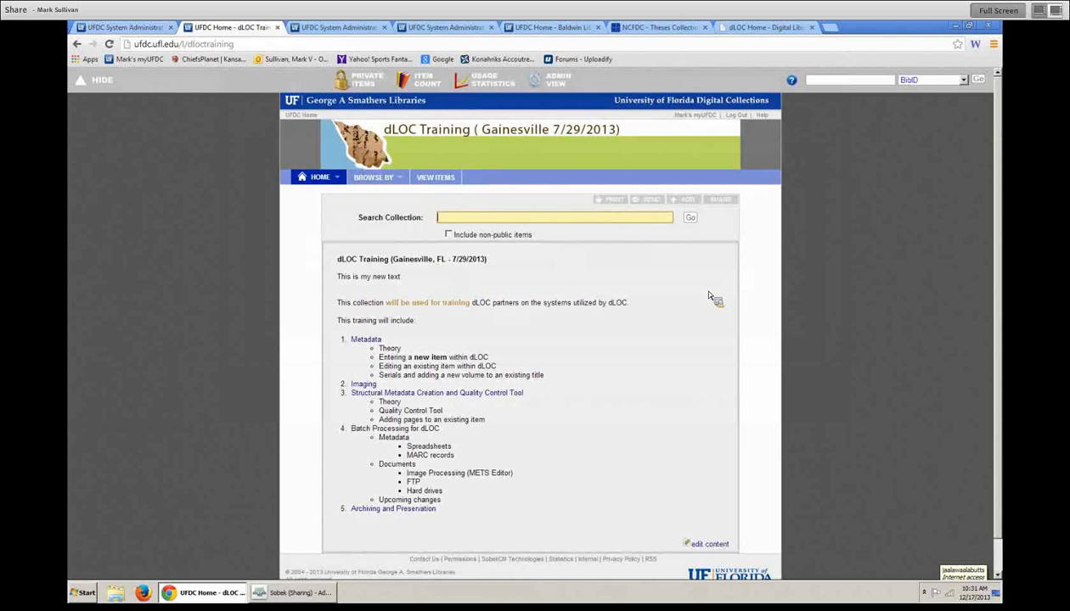
{"action": "mouse_move", "coordinate": [373, 178]}
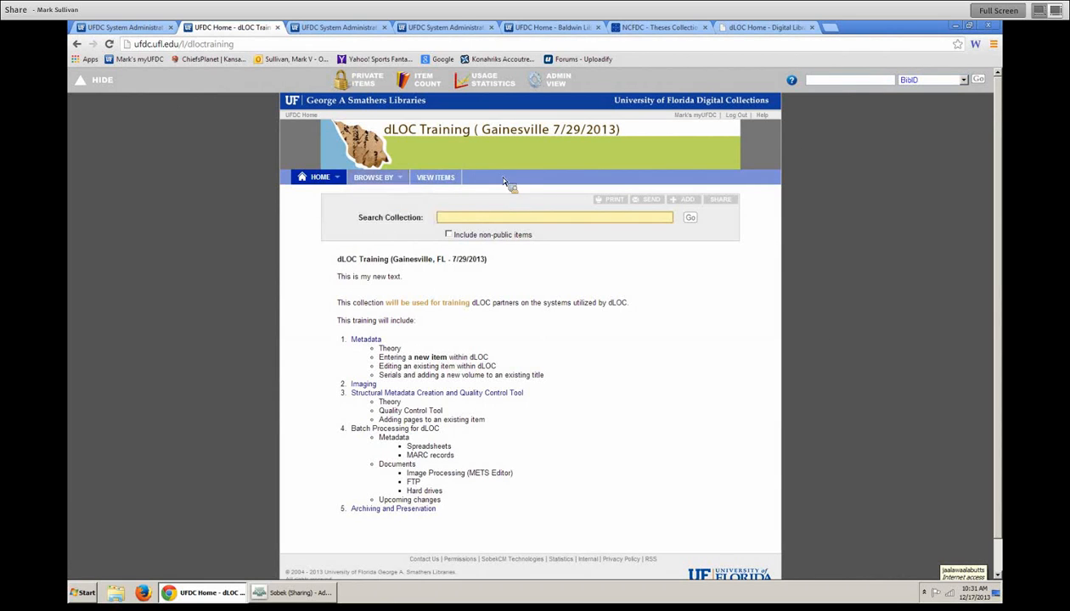
- Add top-level child page 'digitization' titled Digitization Specs in the Main Menu and open its details
{"action": "left_click", "coordinate": [123, 27]}
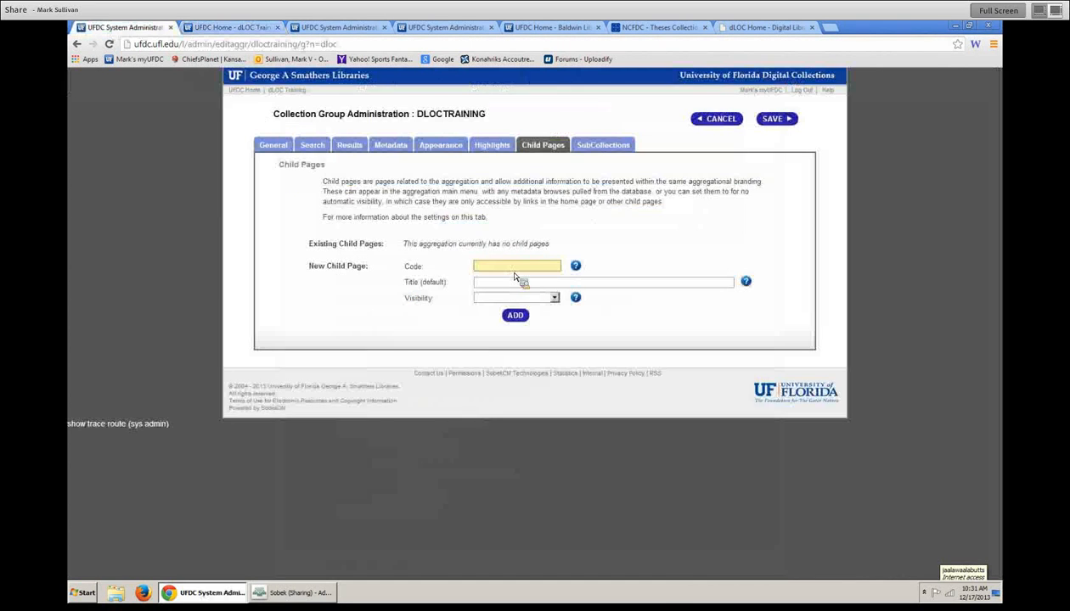
{"action": "type", "text": "digitization"}
{"action": "key", "text": "Tab"}
{"action": "type", "text": "Digitization"}
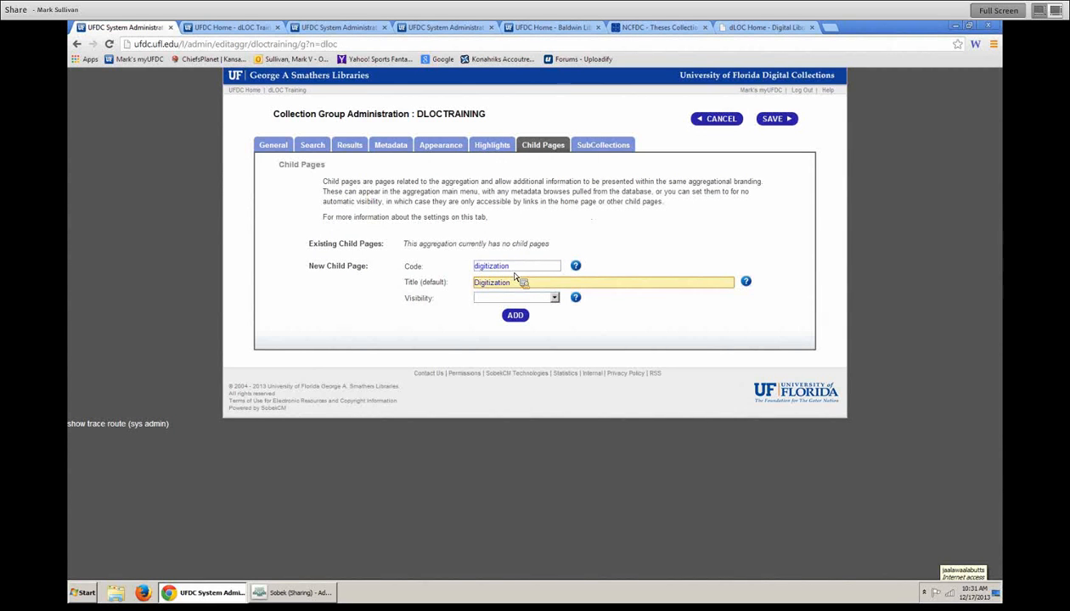
{"action": "type", "text": " Status"}
{"action": "left_click", "coordinate": [531, 297]}
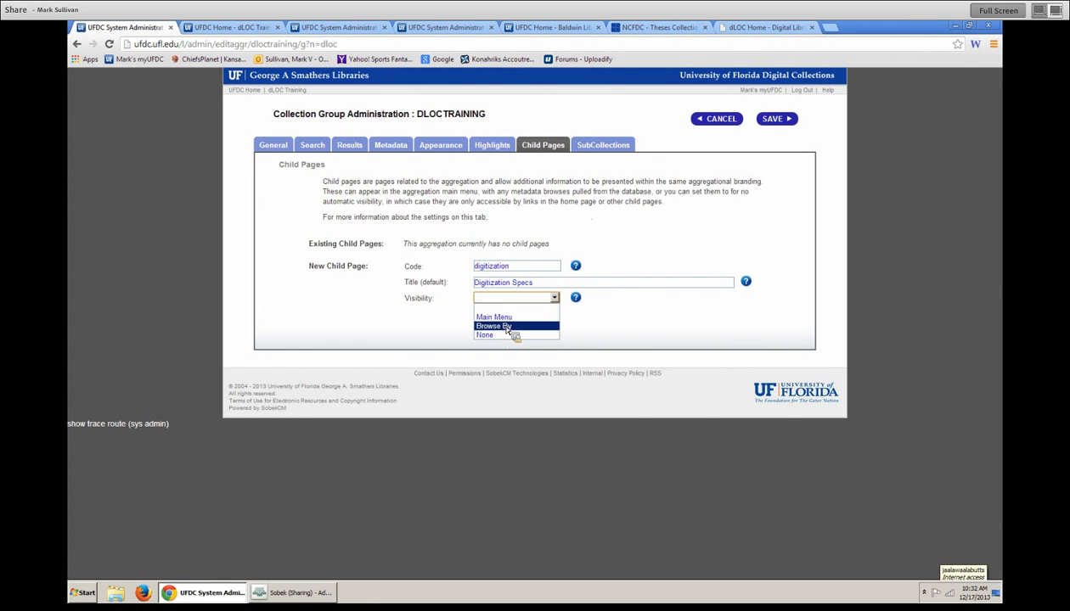
{"action": "left_click", "coordinate": [513, 317]}
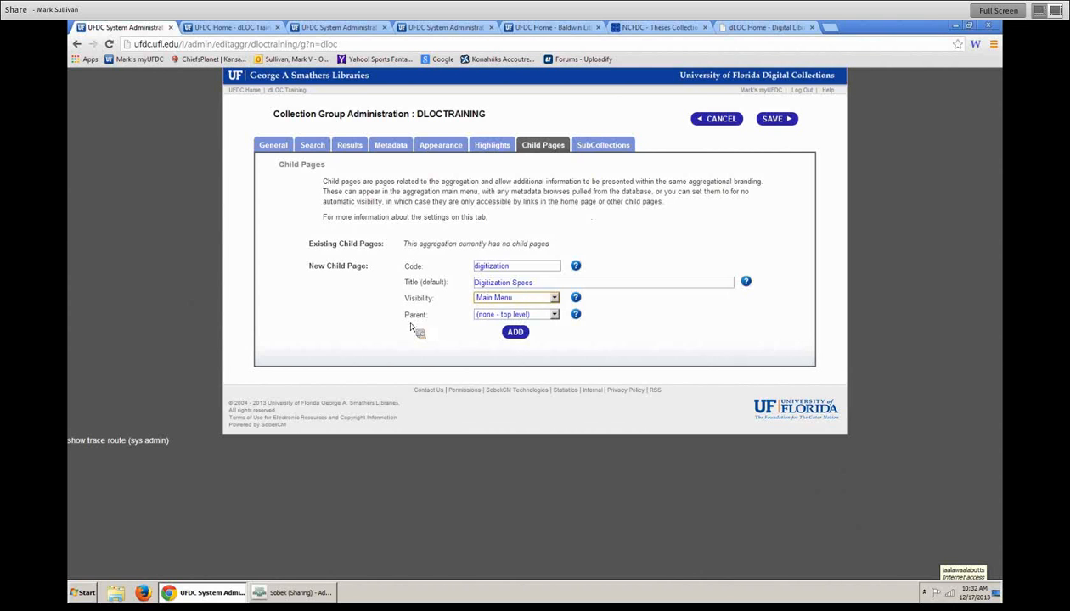
{"action": "left_click_drag", "start_coordinate": [414, 325], "coordinate": [494, 321]}
{"action": "left_click", "coordinate": [605, 325]}
{"action": "left_click", "coordinate": [553, 315]}
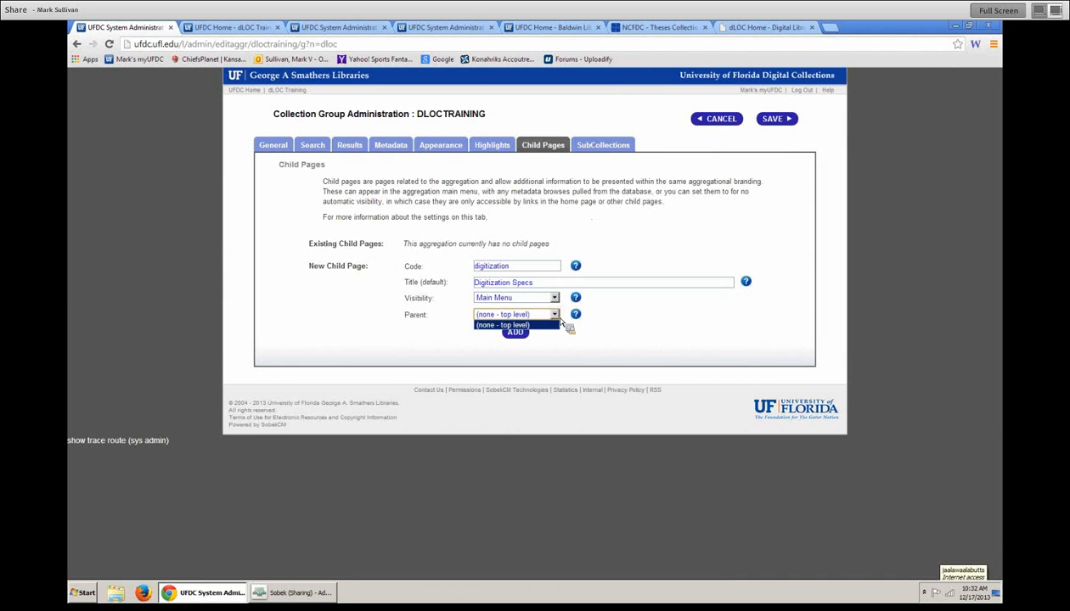
{"action": "left_click", "coordinate": [501, 325]}
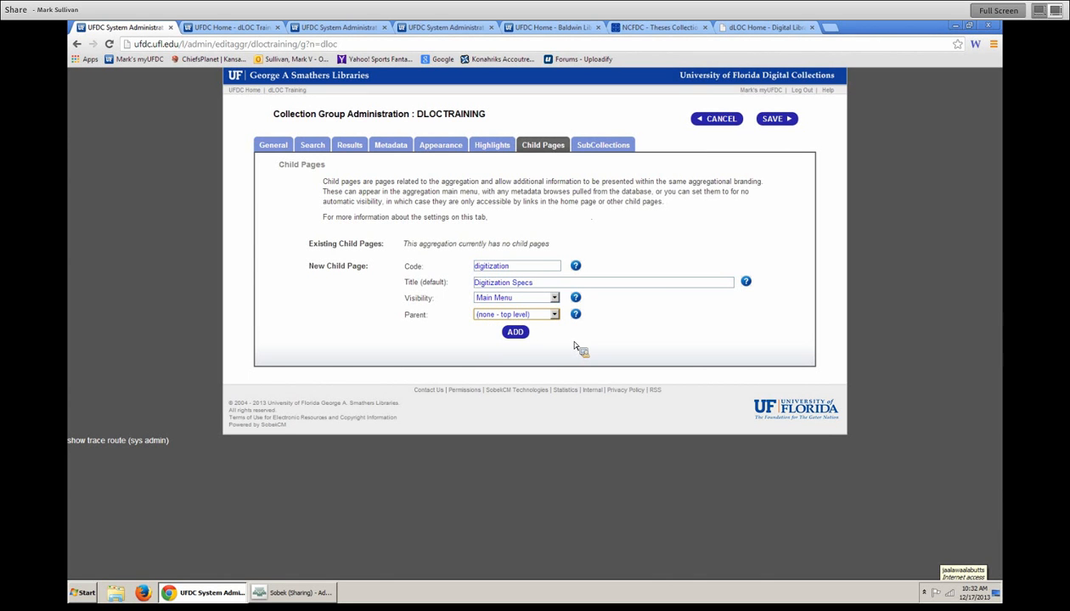
{"action": "left_click", "coordinate": [518, 335]}
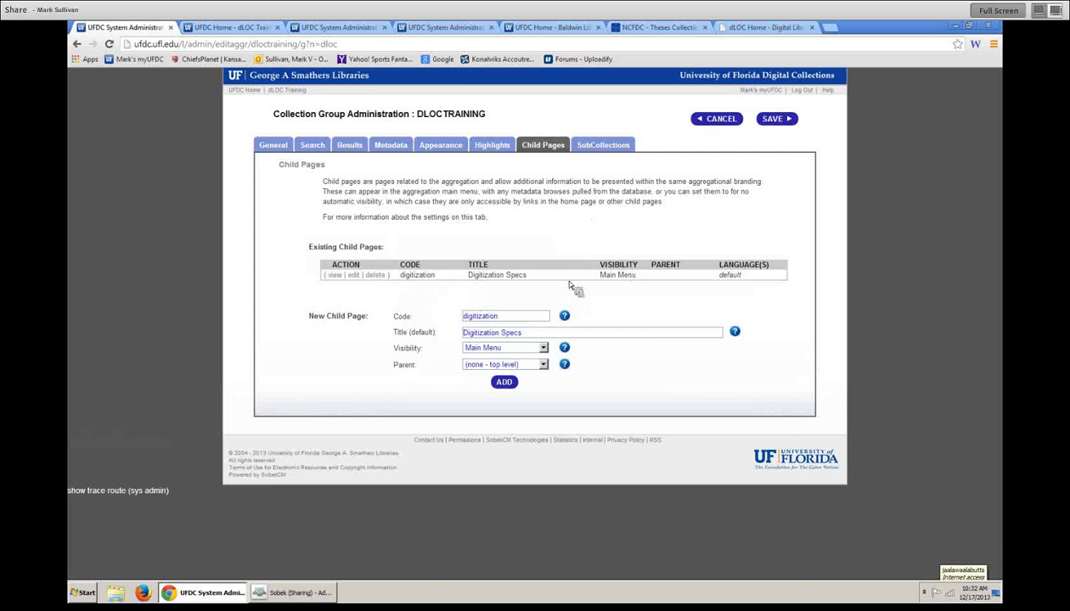
{"action": "left_click", "coordinate": [354, 277]}
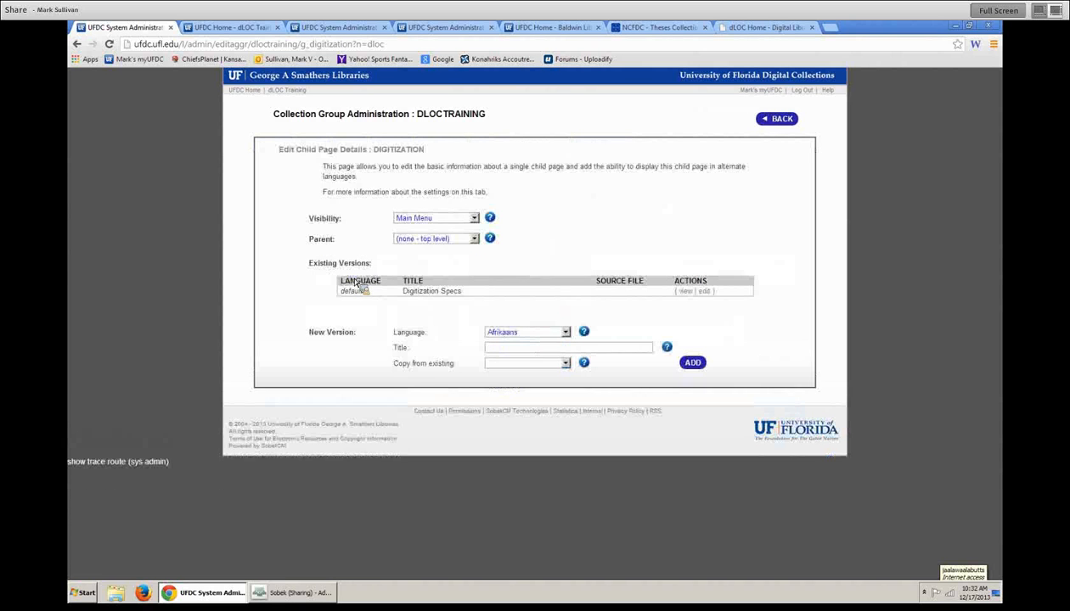
- Save the collection and start editing the Digitization Specs page content
{"action": "left_click", "coordinate": [781, 121]}
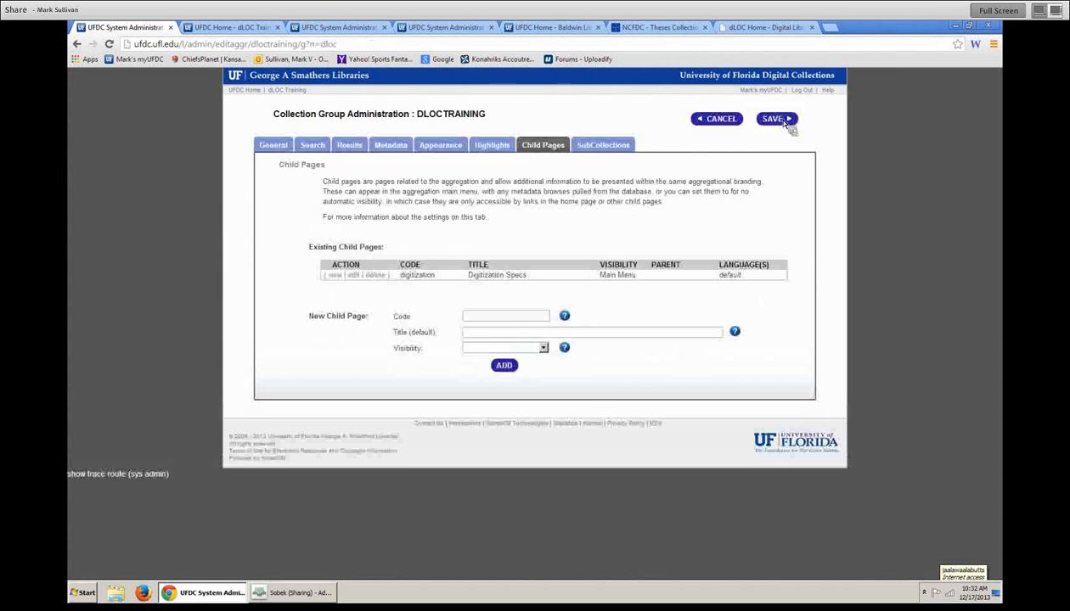
{"action": "left_click", "coordinate": [777, 121]}
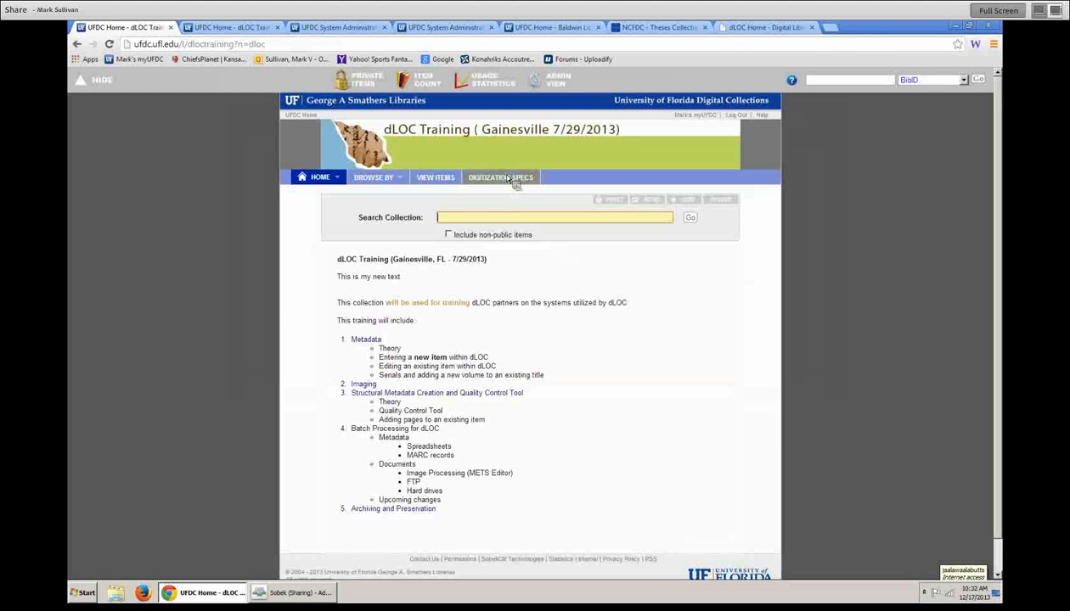
{"action": "left_click", "coordinate": [506, 180]}
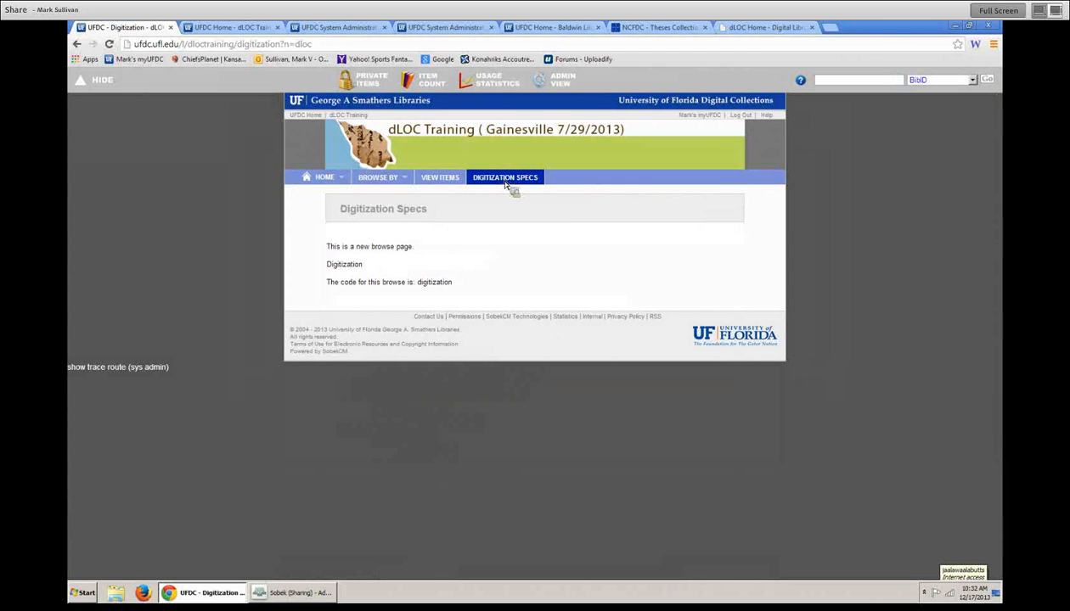
{"action": "mouse_move", "coordinate": [502, 210]}
{"action": "left_click", "coordinate": [705, 286]}
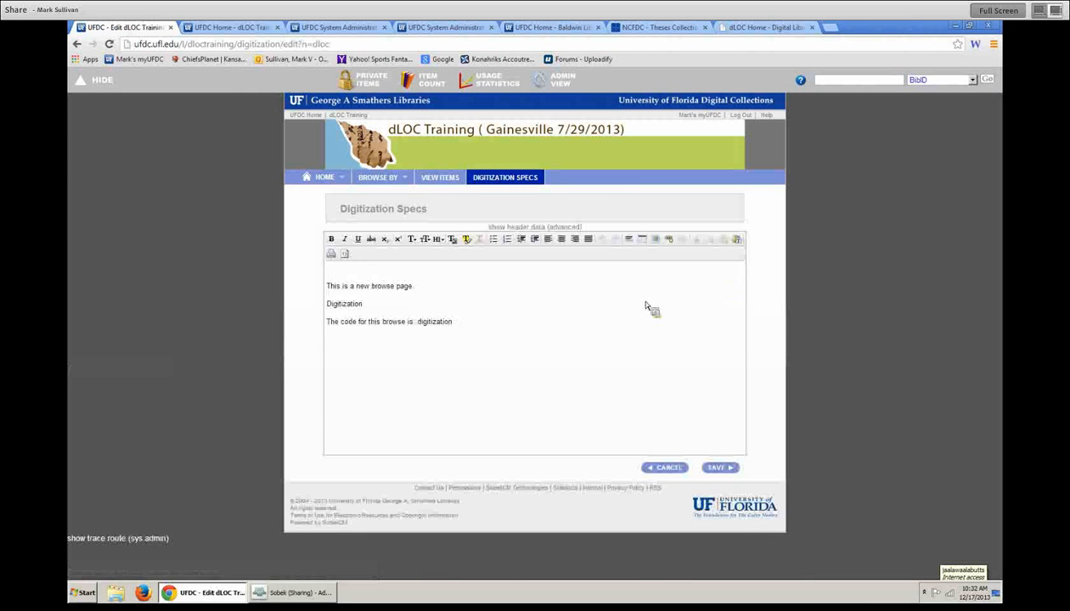
- Replace the content with a size 6 bold 'Digitization Specifications' heading and 'Digitized per the grant specs.', then save
{"action": "left_click_drag", "start_coordinate": [493, 341], "coordinate": [265, 290]}
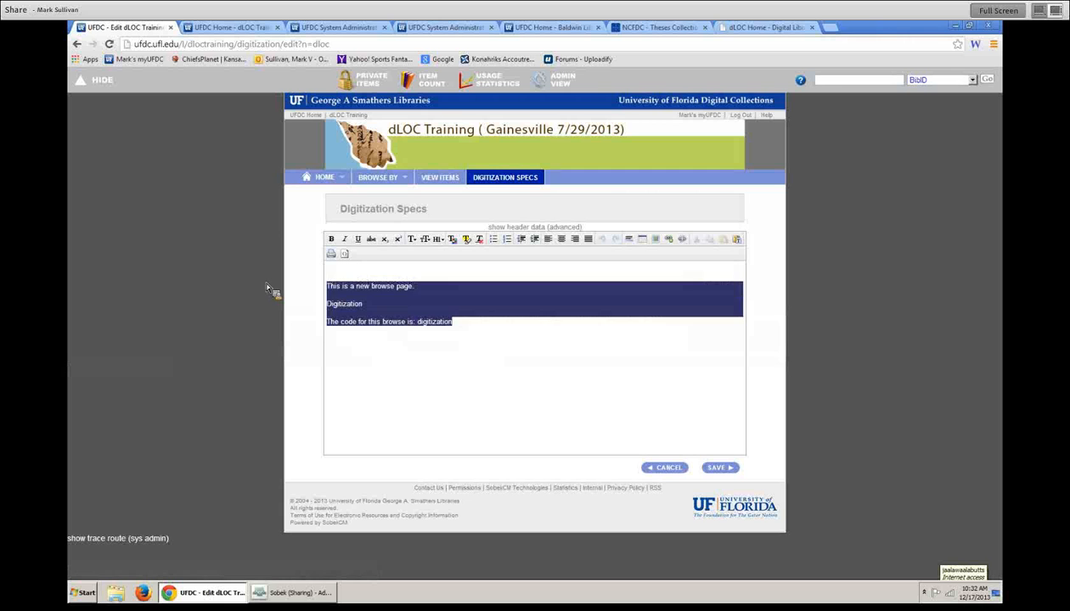
{"action": "key", "text": "Delete"}
{"action": "type", "text": "Dig"}
{"action": "key", "text": "BackSpace"}
{"action": "key", "text": "BackSpace"}
{"action": "key", "text": "BackSpace"}
{"action": "type", "text": "Digitization sSpecifications"}
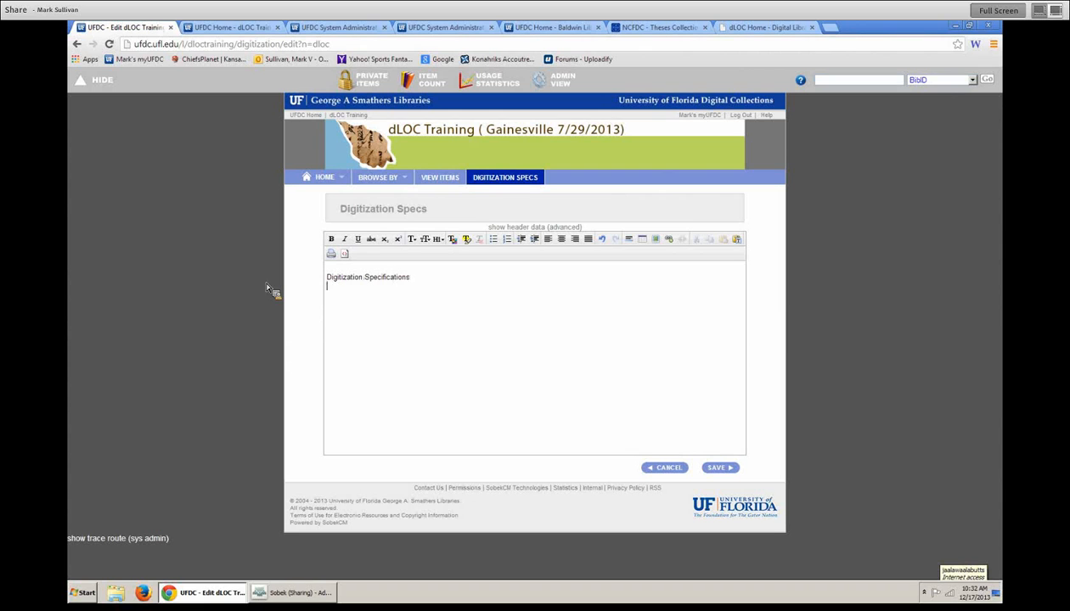
{"action": "type", "text": "Digitized per the grant specs"}
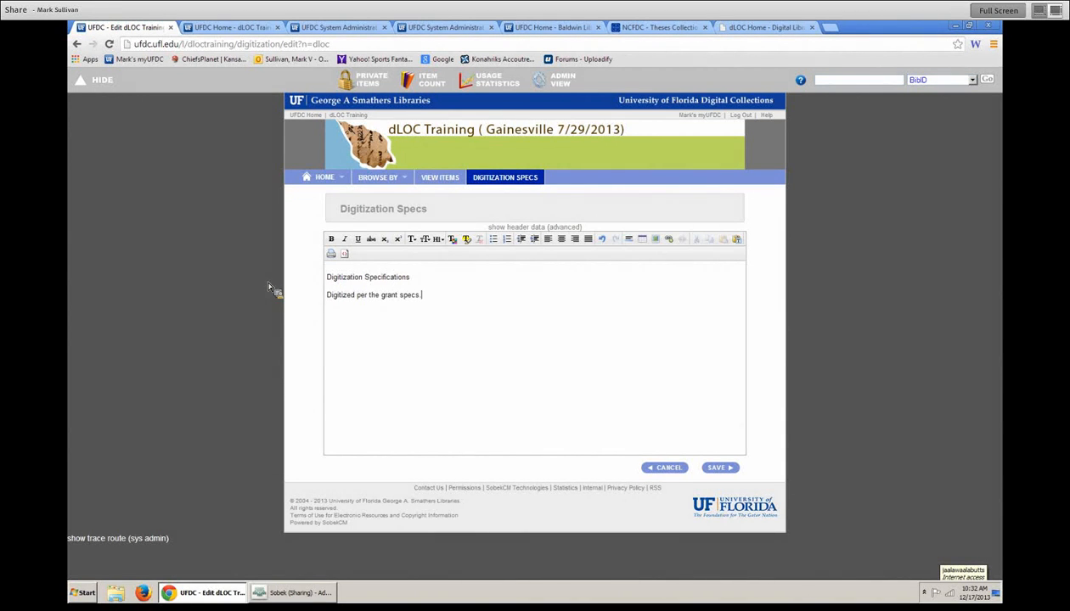
{"action": "type", "text": "."}
{"action": "left_click_drag", "start_coordinate": [410, 278], "coordinate": [325, 278]}
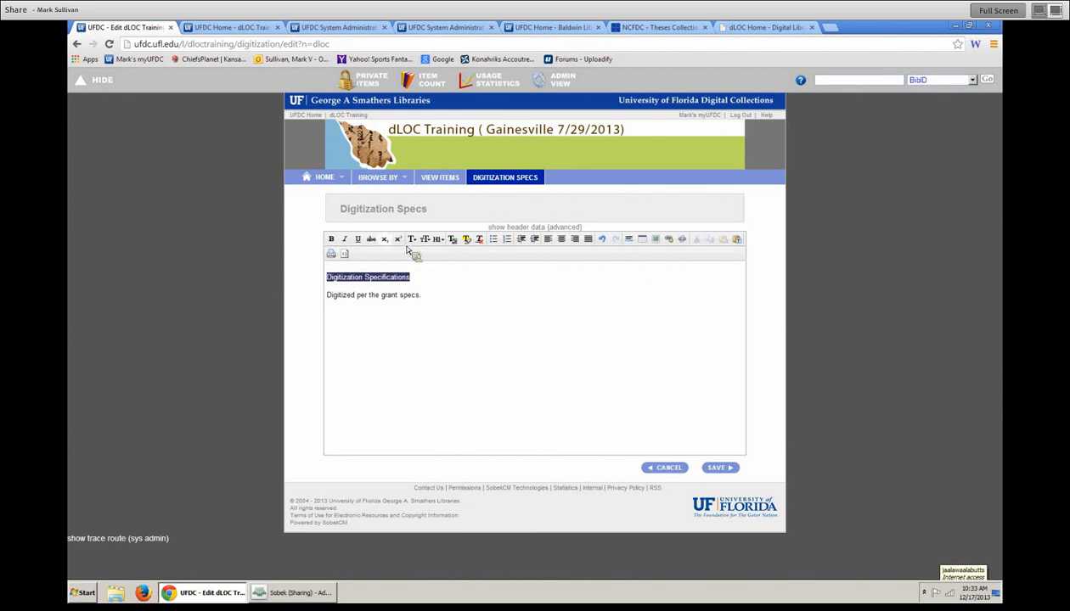
{"action": "left_click", "coordinate": [428, 241]}
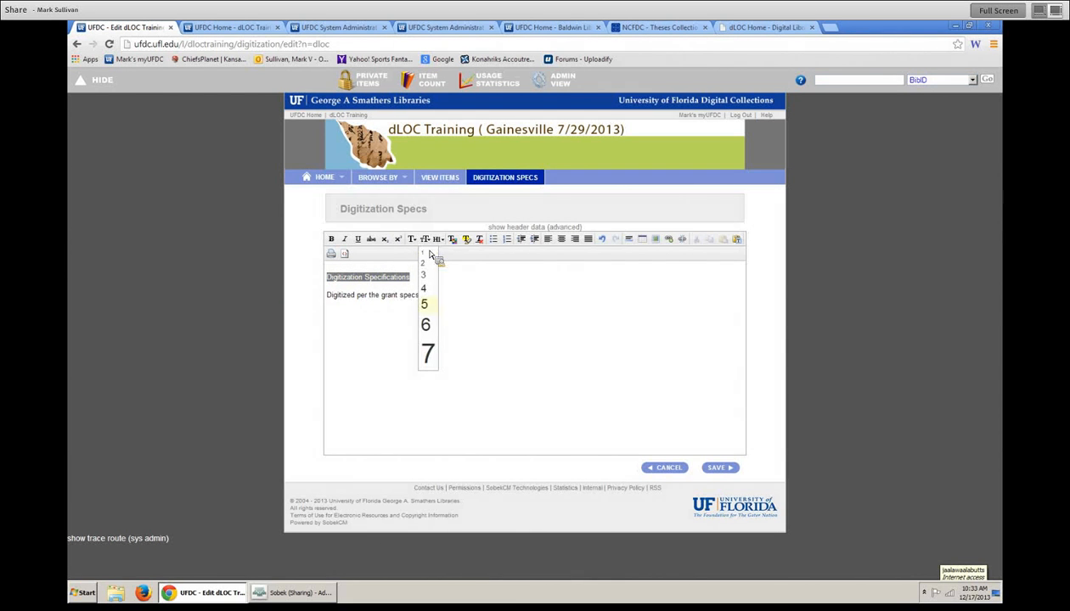
{"action": "left_click", "coordinate": [429, 318]}
{"action": "left_click", "coordinate": [331, 240]}
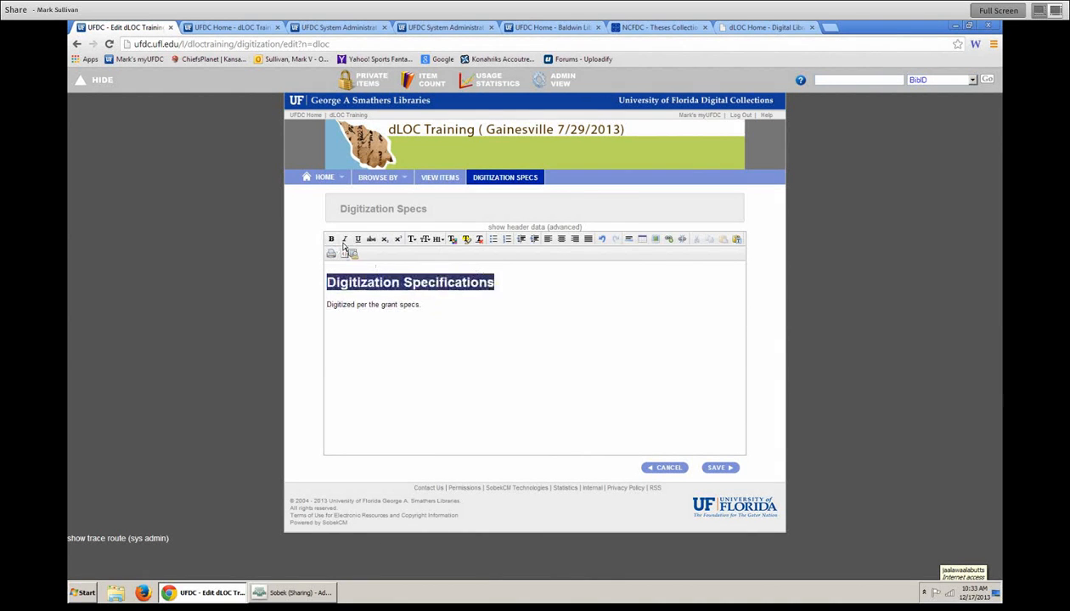
{"action": "left_click", "coordinate": [737, 472]}
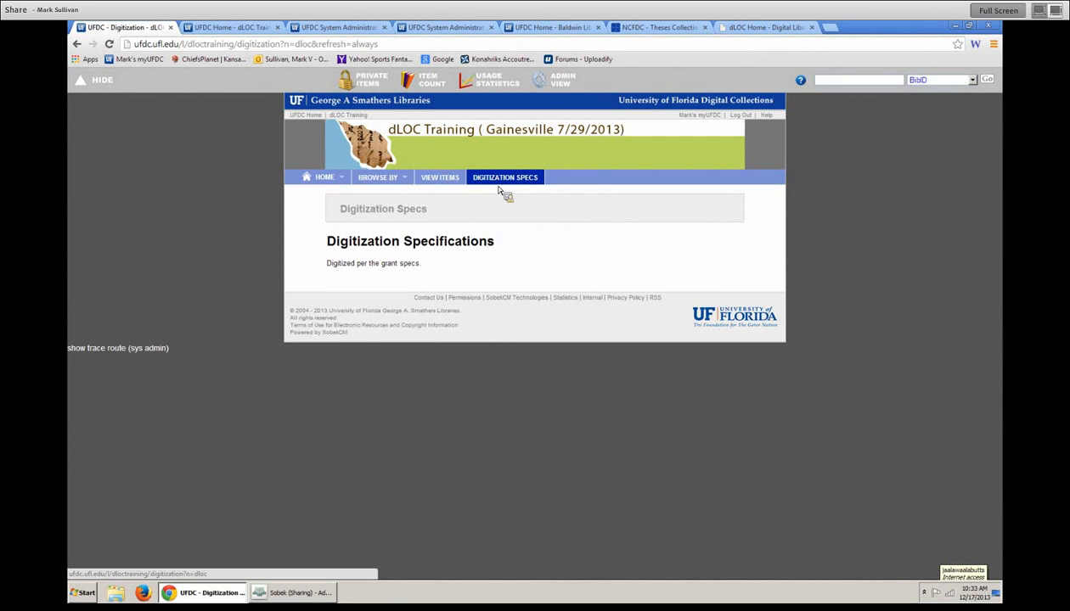
- Add a Spanish version of the digitization page titled Digitizacion, copied from English
{"action": "left_click", "coordinate": [556, 85]}
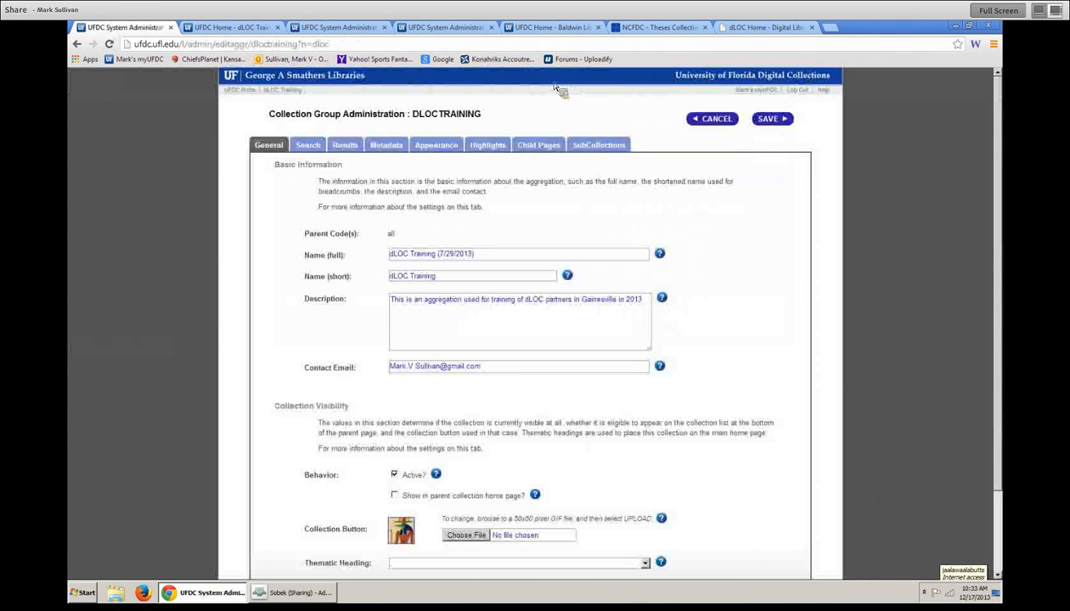
{"action": "left_click", "coordinate": [530, 145]}
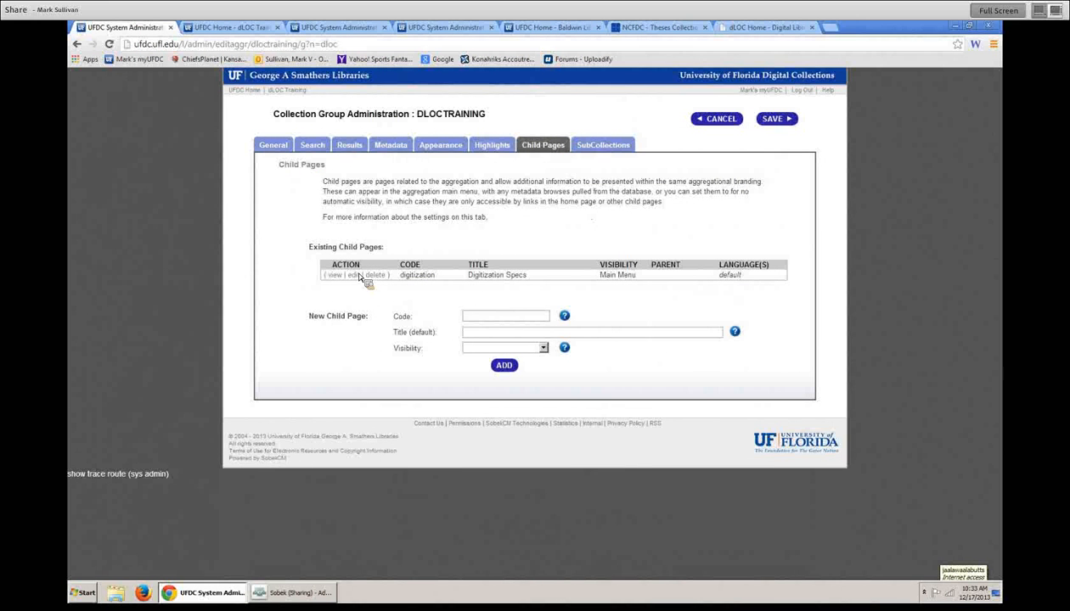
{"action": "left_click", "coordinate": [353, 275]}
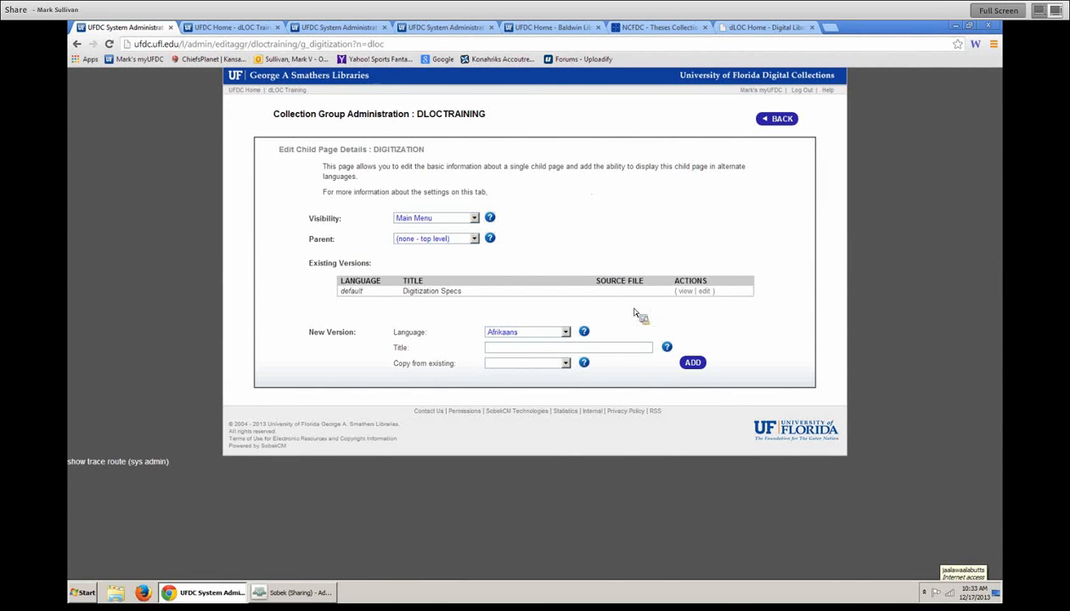
{"action": "left_click", "coordinate": [566, 332]}
{"action": "left_click_drag", "start_coordinate": [566, 344], "coordinate": [565, 467]}
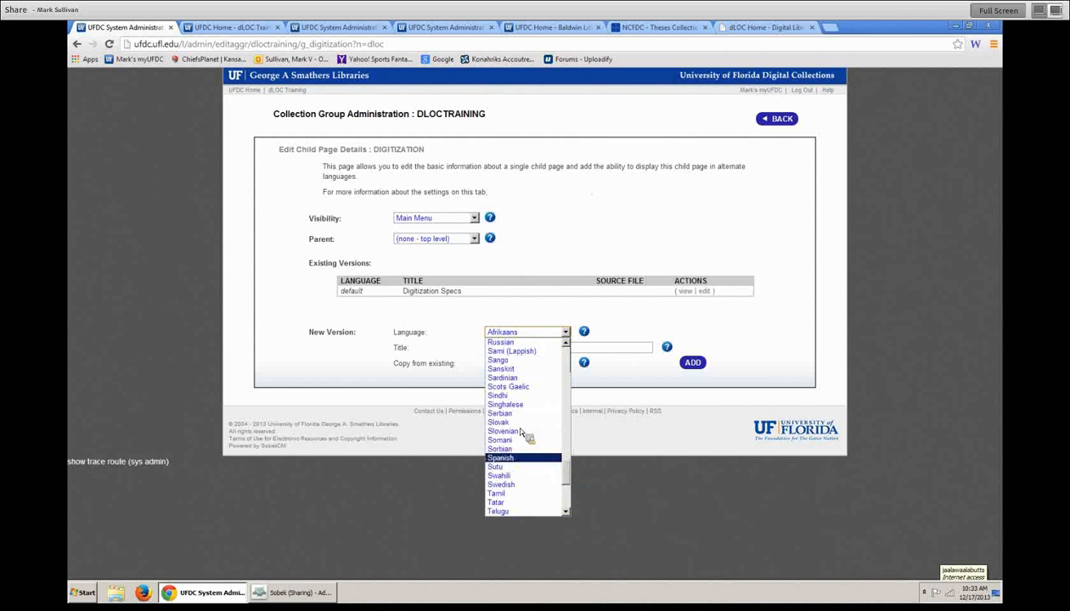
{"action": "left_click", "coordinate": [514, 457]}
{"action": "left_click", "coordinate": [609, 351]}
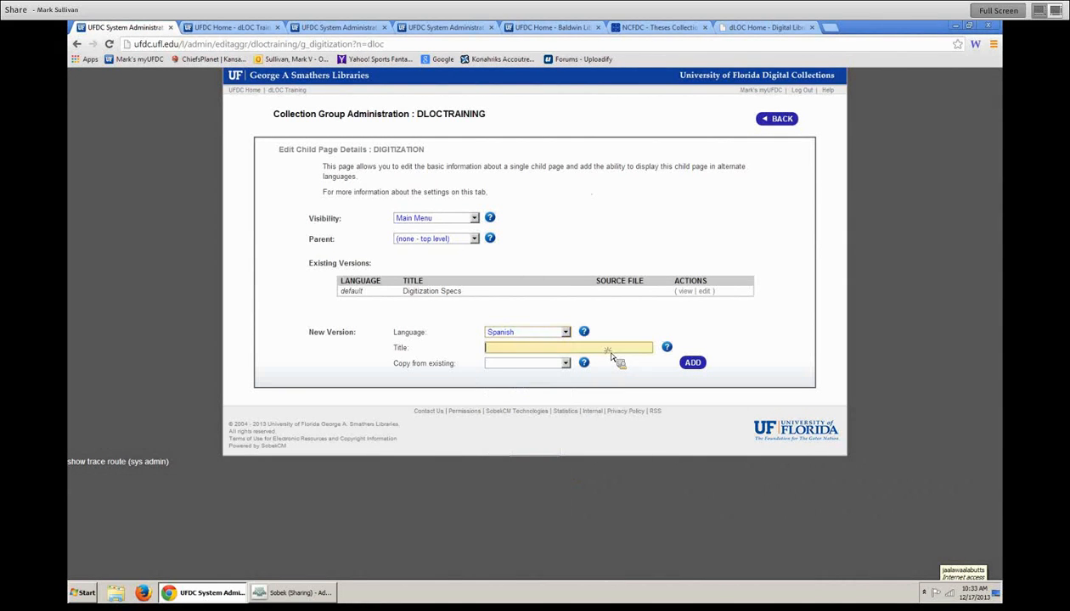
{"action": "type", "text": "Digitizacion"}
{"action": "left_click", "coordinate": [564, 364]}
{"action": "left_click", "coordinate": [544, 384]}
{"action": "left_click", "coordinate": [693, 363]}
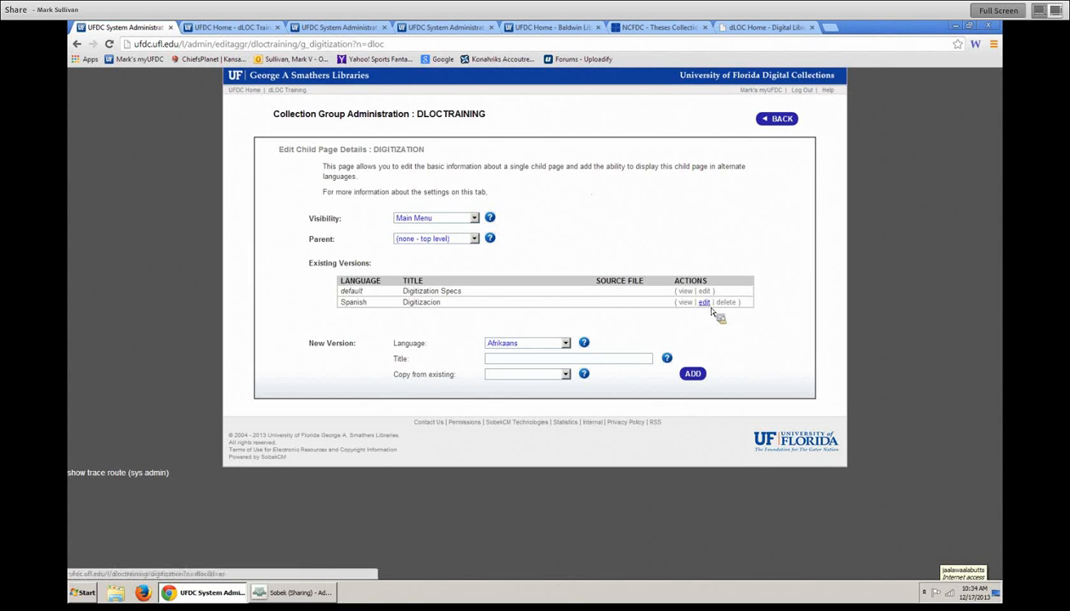
- View the Spanish page, then save the collection and return to its Child Pages list
{"action": "left_click", "coordinate": [690, 303]}
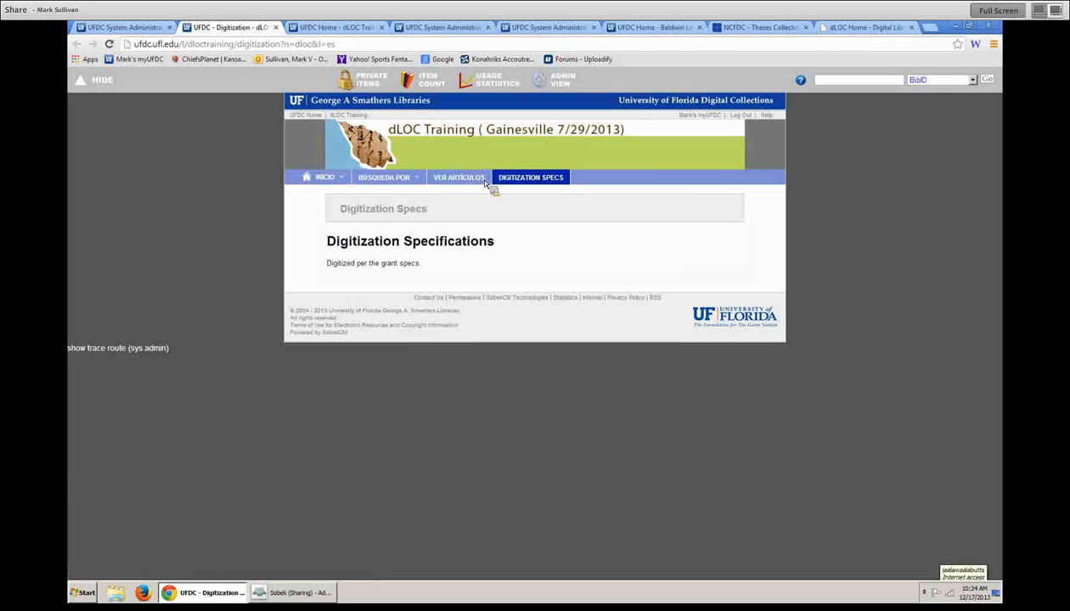
{"action": "left_click", "coordinate": [128, 27]}
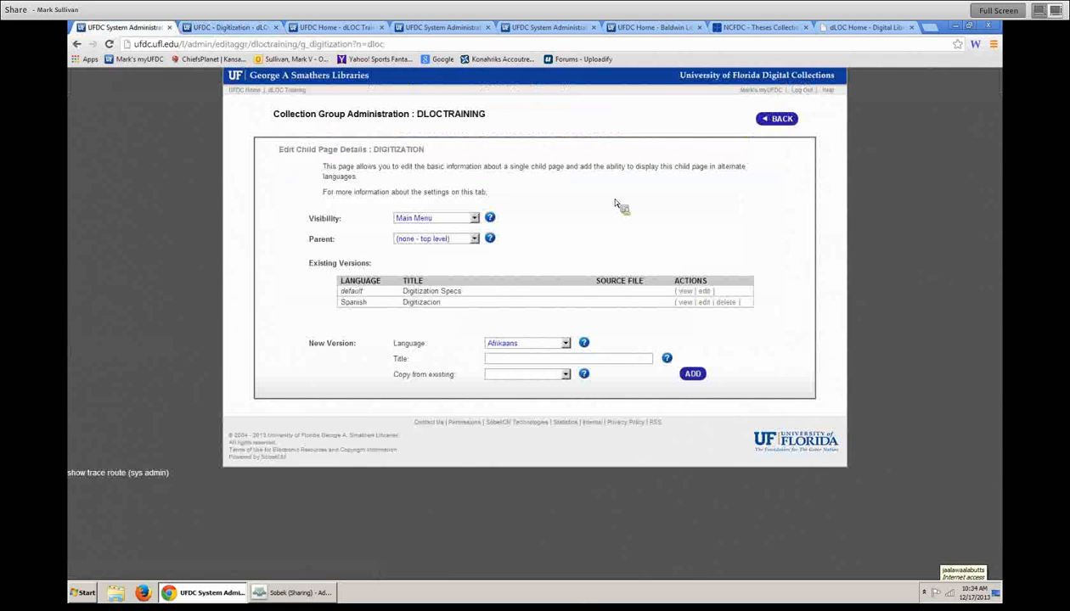
{"action": "left_click", "coordinate": [779, 119]}
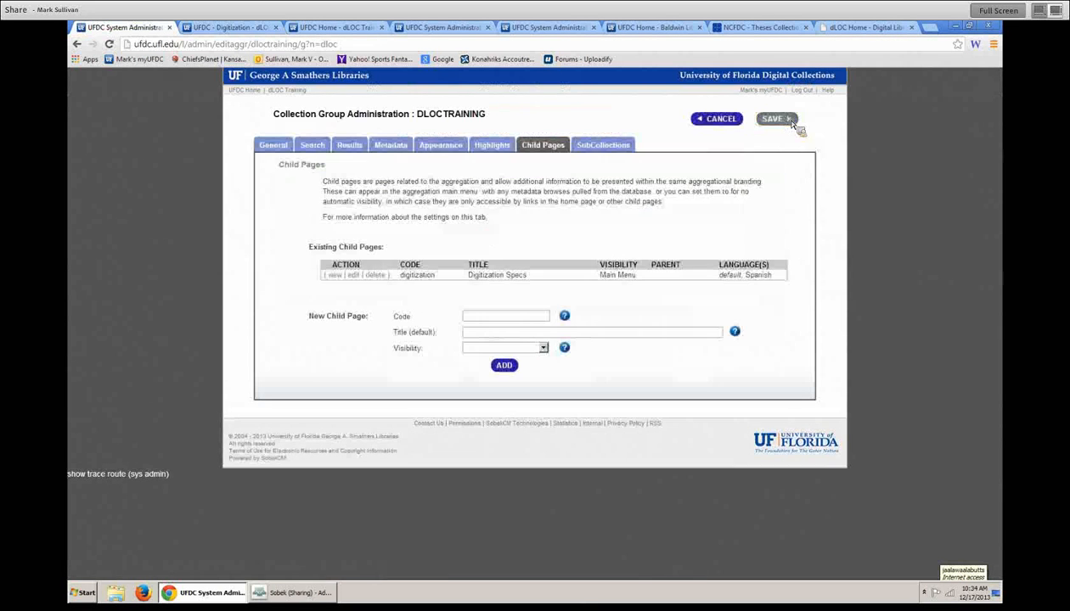
{"action": "left_click", "coordinate": [780, 120]}
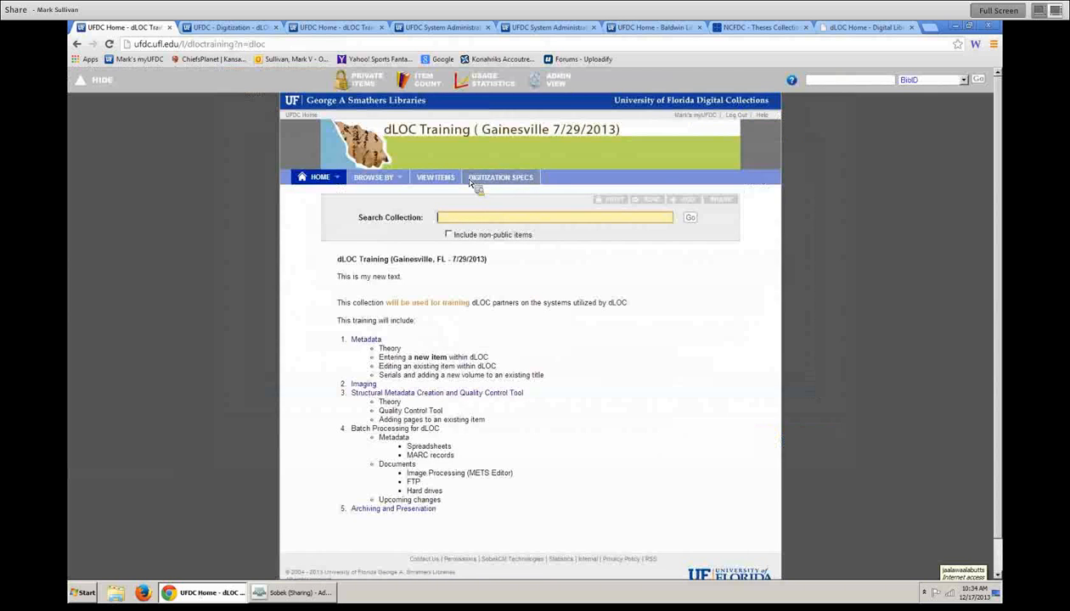
{"action": "left_click", "coordinate": [568, 81]}
{"action": "left_click", "coordinate": [538, 146]}
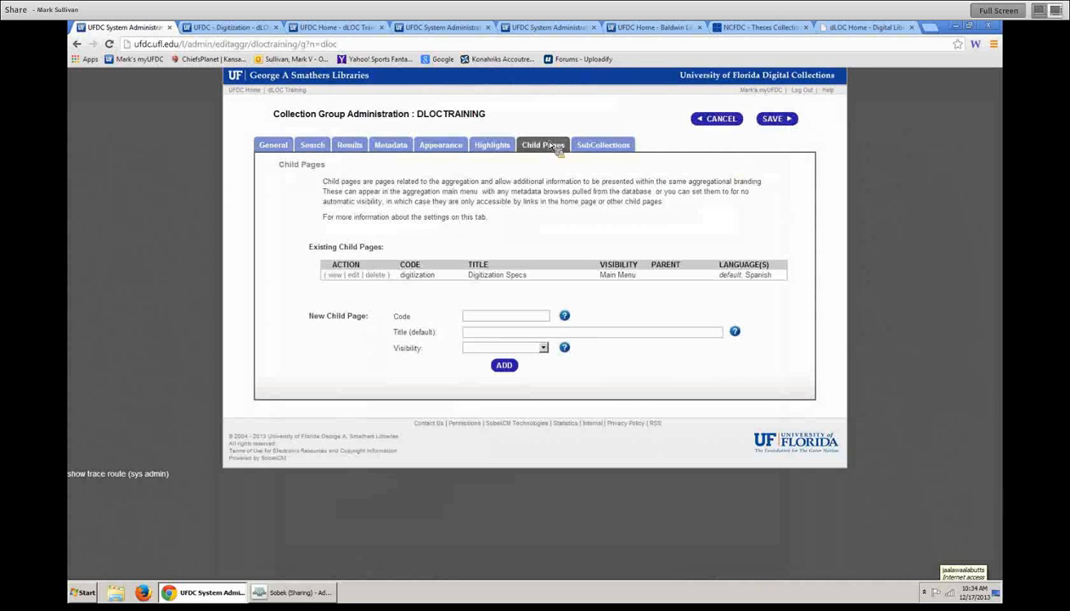
- Review the digitization row's code, title, and its default and Spanish languages
{"action": "left_click_drag", "start_coordinate": [718, 275], "coordinate": [781, 280]}
{"action": "left_click", "coordinate": [711, 282]}
{"action": "left_click_drag", "start_coordinate": [421, 285], "coordinate": [566, 285]}
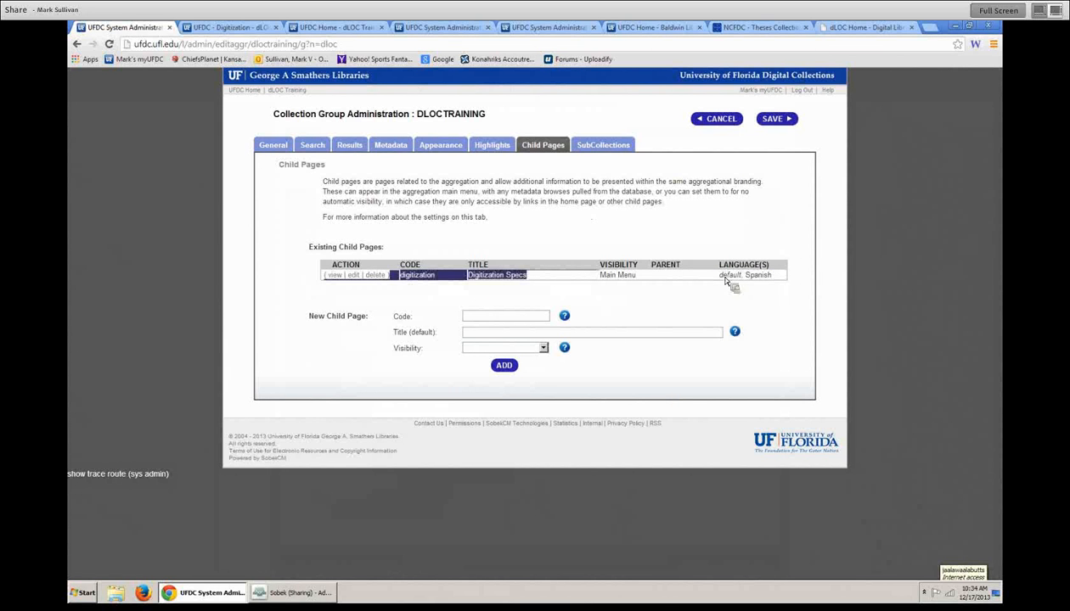
{"action": "left_click", "coordinate": [762, 283]}
{"action": "left_click_drag", "start_coordinate": [719, 275], "coordinate": [775, 279]}
{"action": "left_click", "coordinate": [680, 300]}
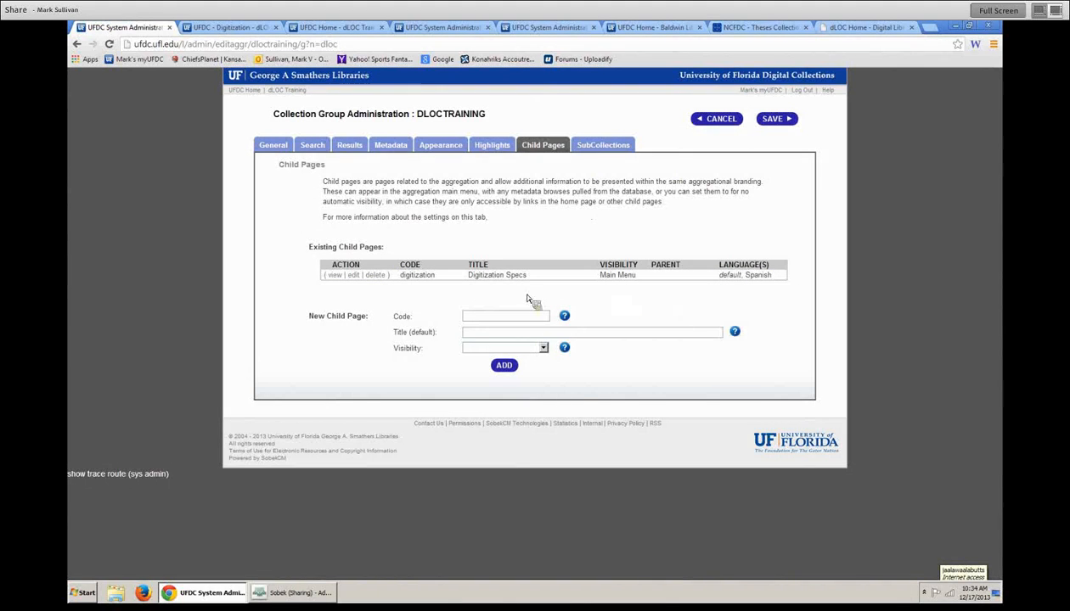
- Open the digitization page details and check its Spanish version
{"action": "left_click", "coordinate": [352, 275]}
{"action": "left_click", "coordinate": [685, 302]}
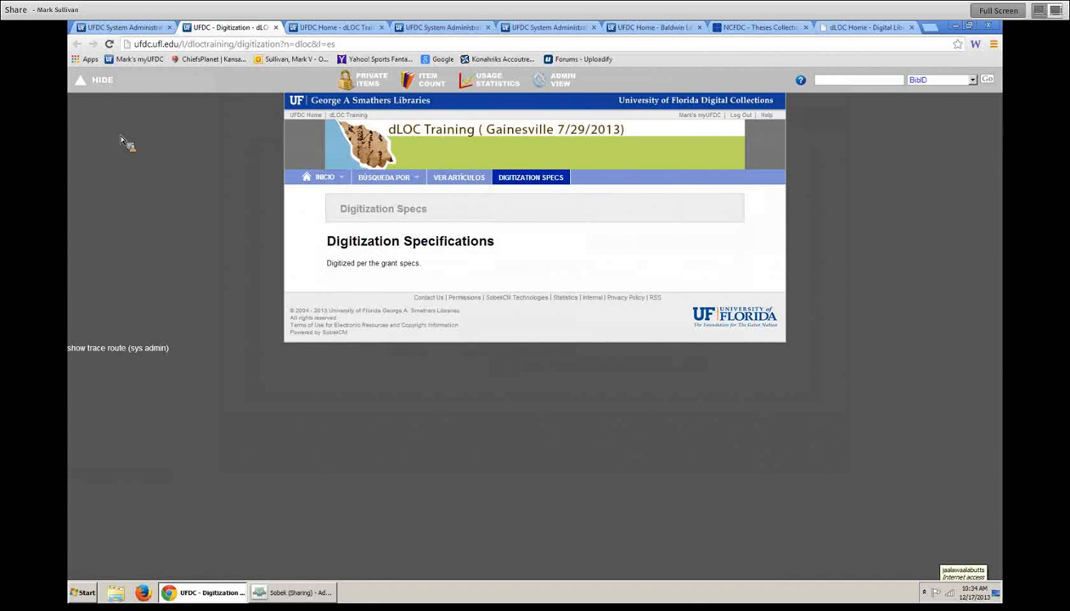
{"action": "left_click", "coordinate": [123, 28]}
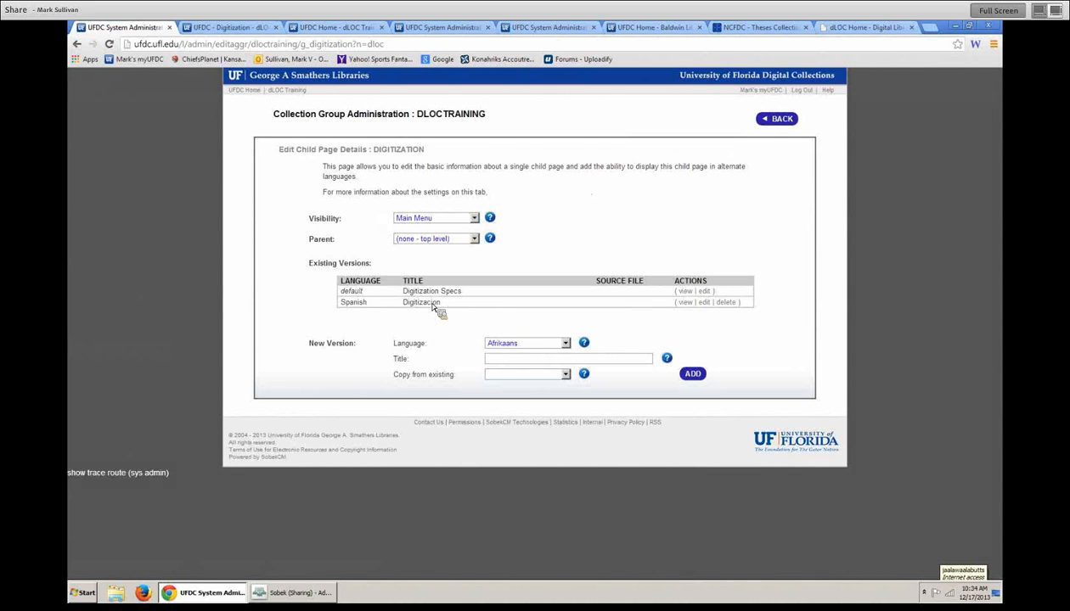
{"action": "left_click_drag", "start_coordinate": [349, 305], "coordinate": [368, 306]}
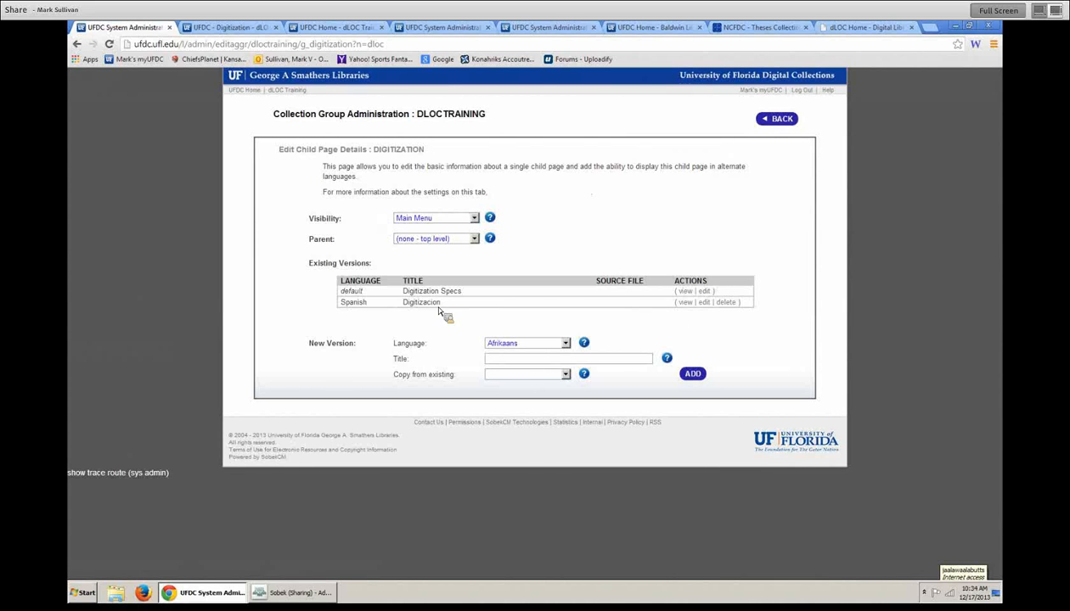
- Delete the Spanish version of the digitization page, leaving only the default
{"action": "left_click", "coordinate": [724, 303]}
{"action": "left_click", "coordinate": [561, 113]}
{"action": "left_click", "coordinate": [780, 119]}
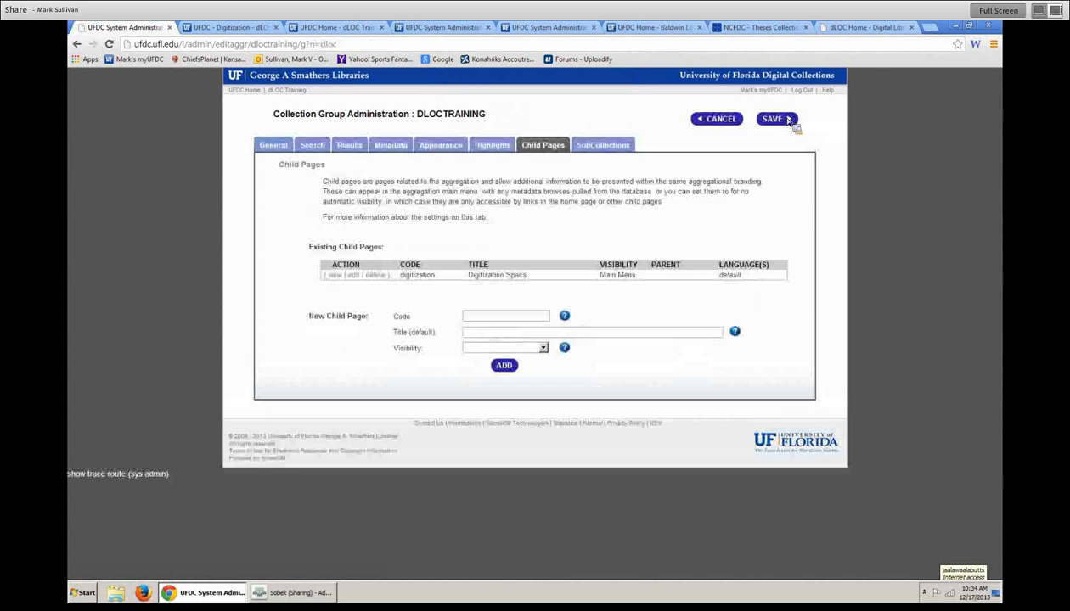
{"action": "double_click", "coordinate": [727, 277]}
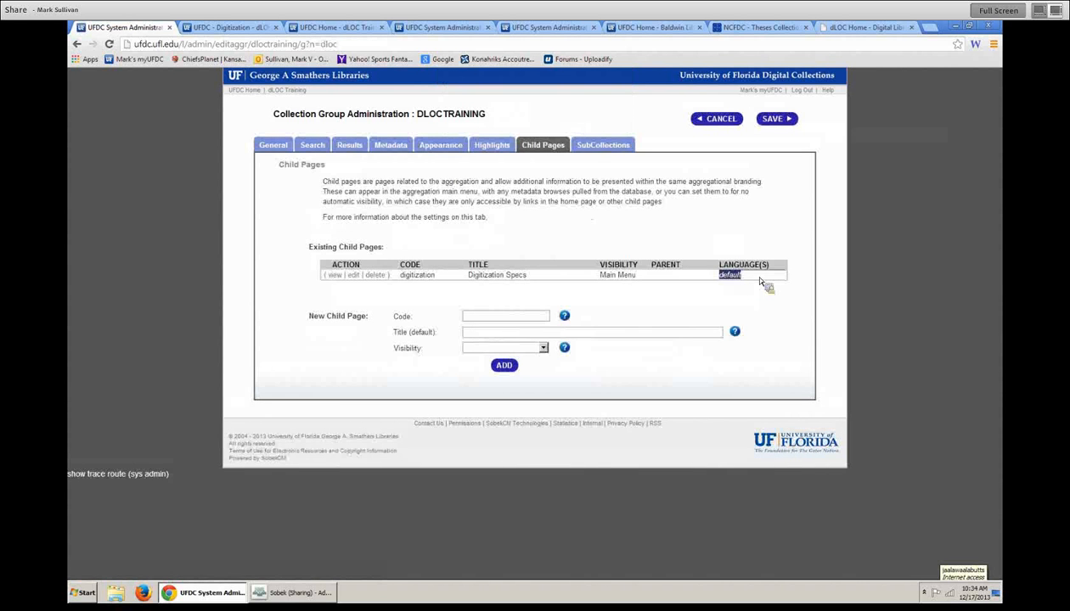
- Add a child page coded test, titled Test, in the Main Menu, and save the collection
{"action": "left_click", "coordinate": [495, 317]}
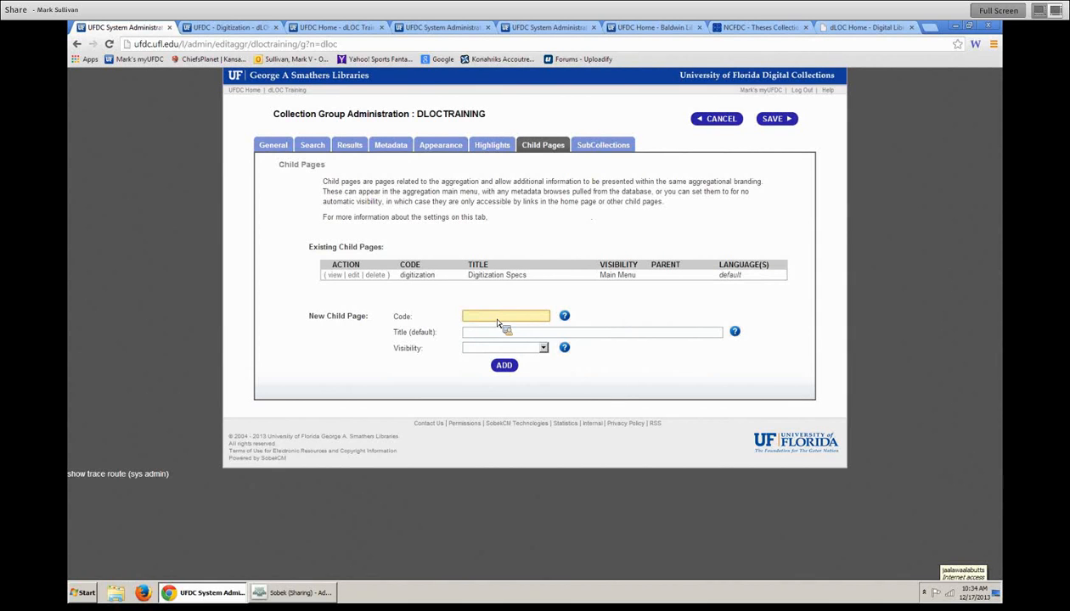
{"action": "type", "text": "test"}
{"action": "key", "text": "Tab"}
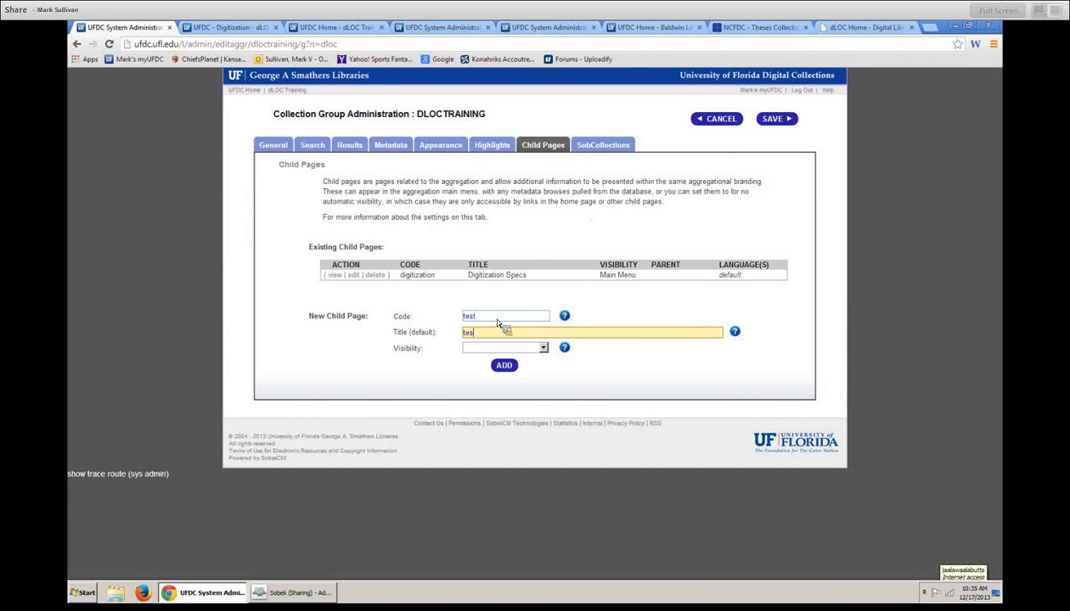
{"action": "type", "text": "Test"}
{"action": "key", "text": "Tab"}
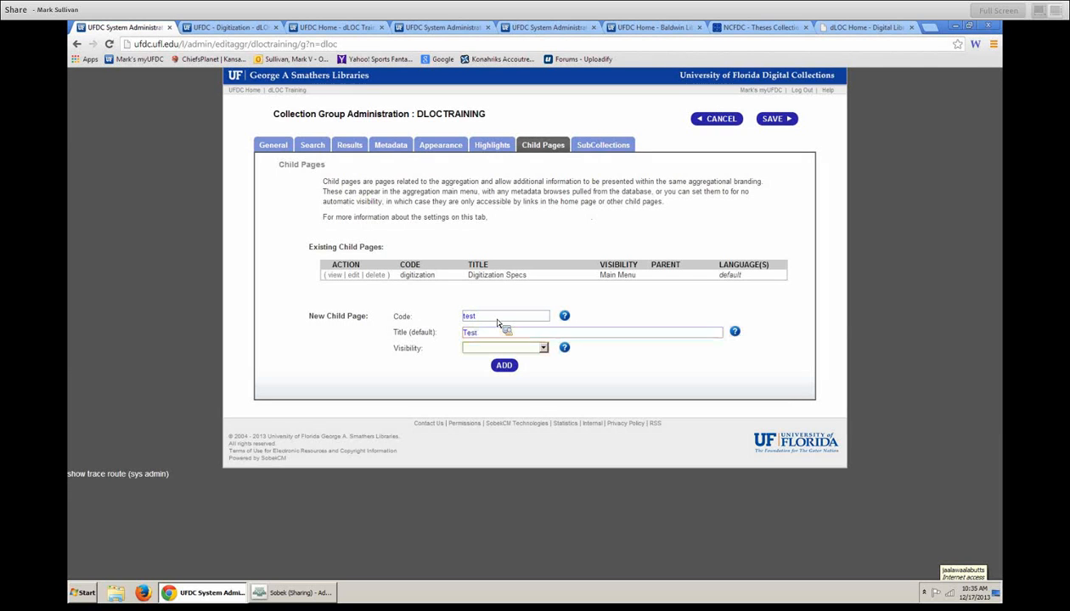
{"action": "left_click", "coordinate": [512, 348]}
{"action": "left_click", "coordinate": [518, 367]}
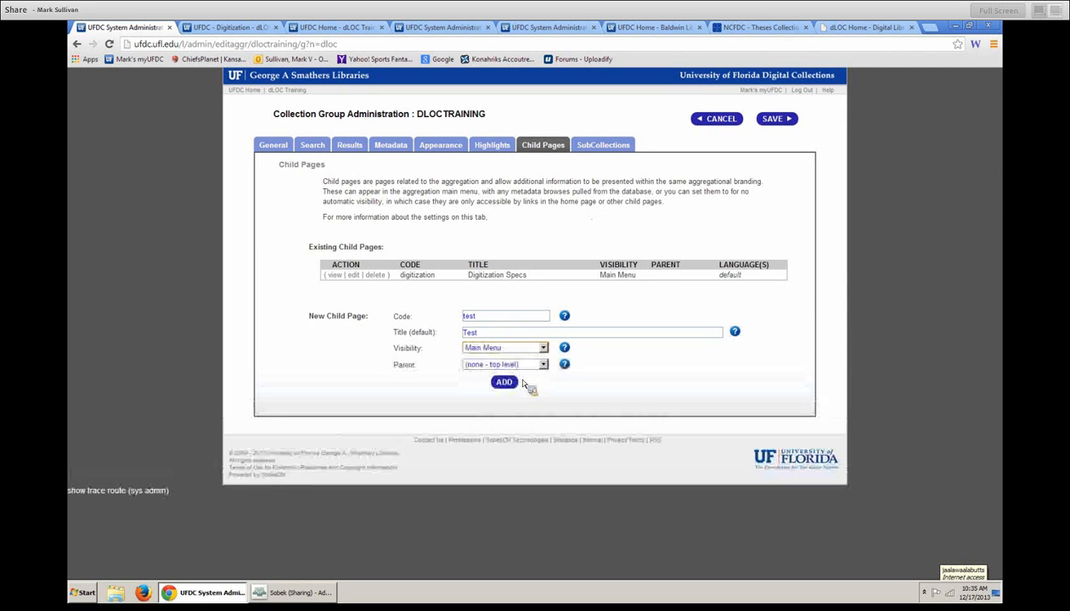
{"action": "left_click", "coordinate": [512, 383]}
{"action": "left_click", "coordinate": [772, 119]}
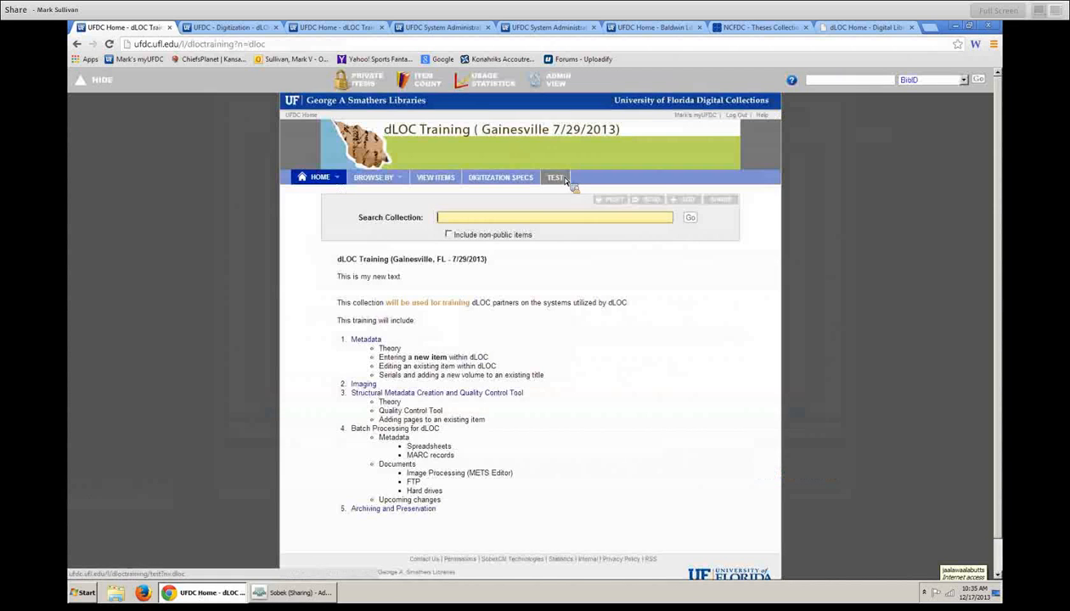
- Return to the collection's Child Pages settings to begin another new child page
{"action": "left_click", "coordinate": [552, 81]}
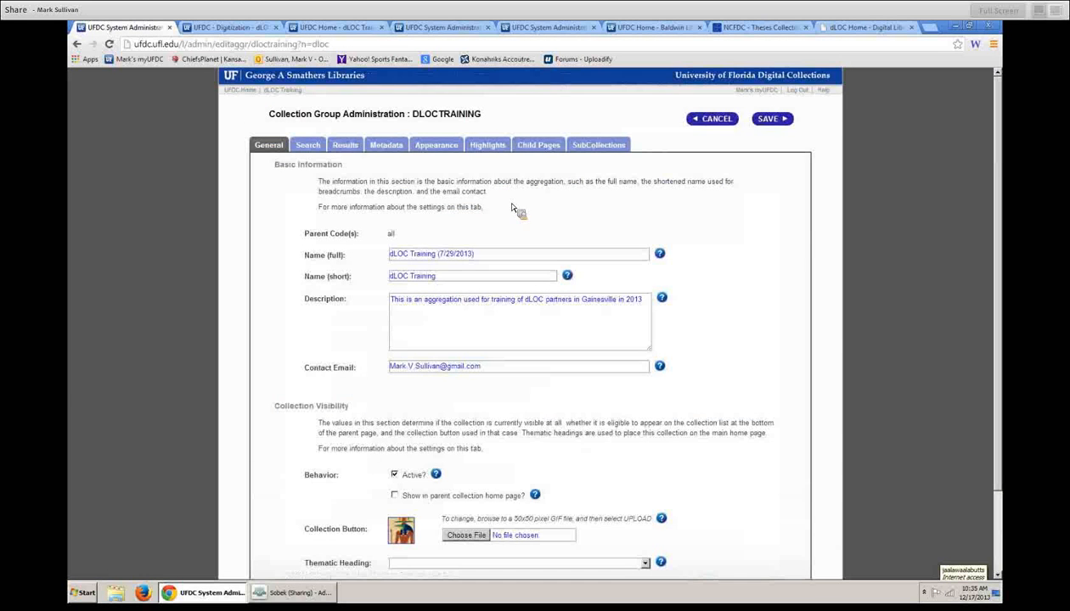
{"action": "left_click", "coordinate": [532, 145]}
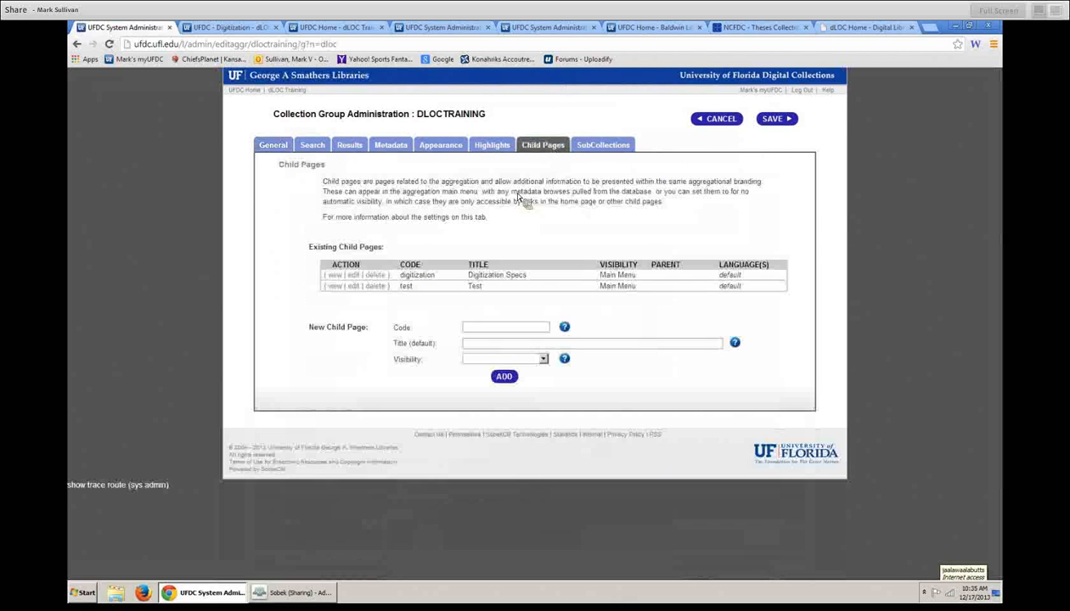
{"action": "left_click", "coordinate": [504, 329]}
- Start a new child page coded test2 in the Main Menu with Test as its parent
{"action": "type", "text": "test2"}
{"action": "key", "text": "Tab"}
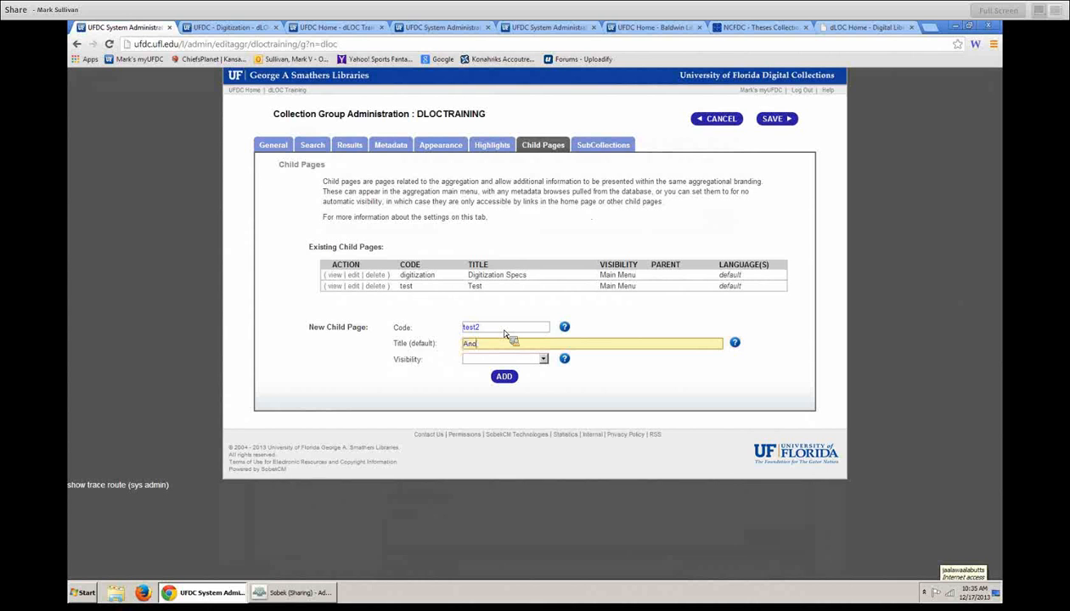
{"action": "left_click", "coordinate": [509, 360]}
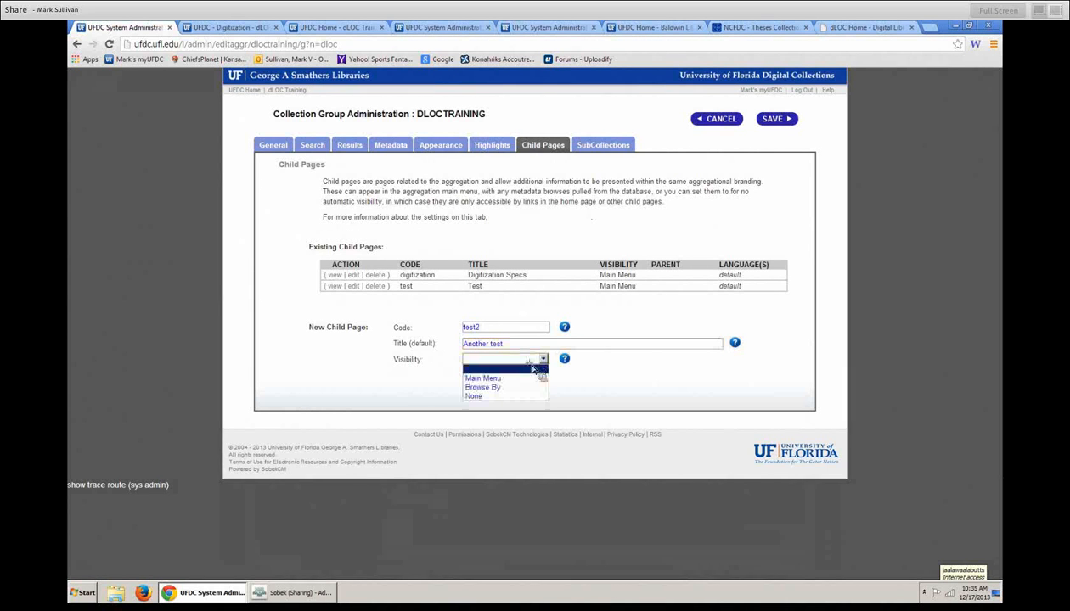
{"action": "left_click", "coordinate": [536, 379]}
{"action": "left_click", "coordinate": [535, 377]}
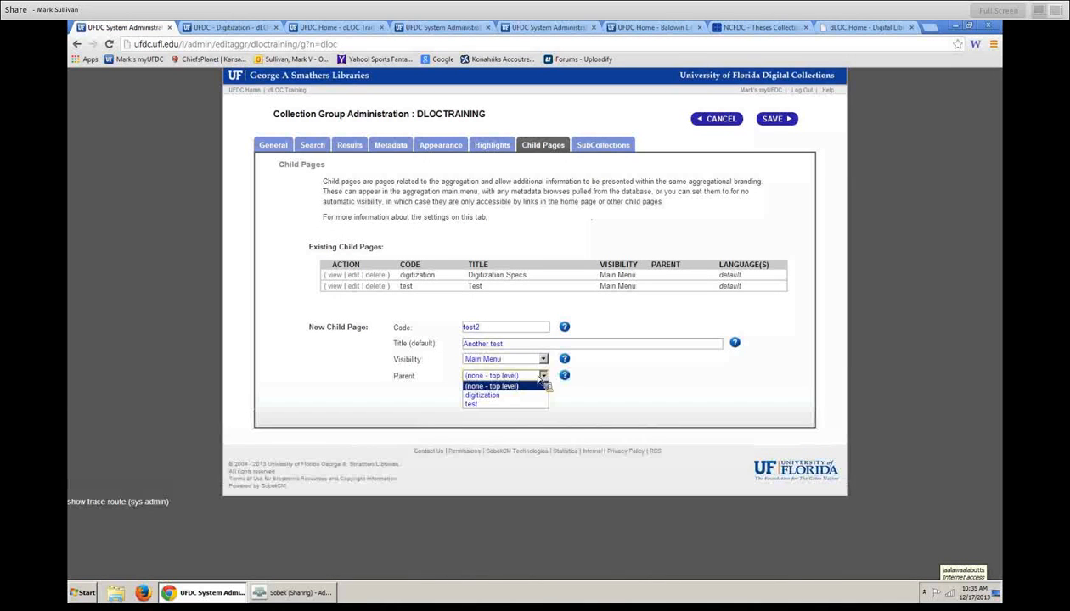
{"action": "left_click", "coordinate": [500, 405]}
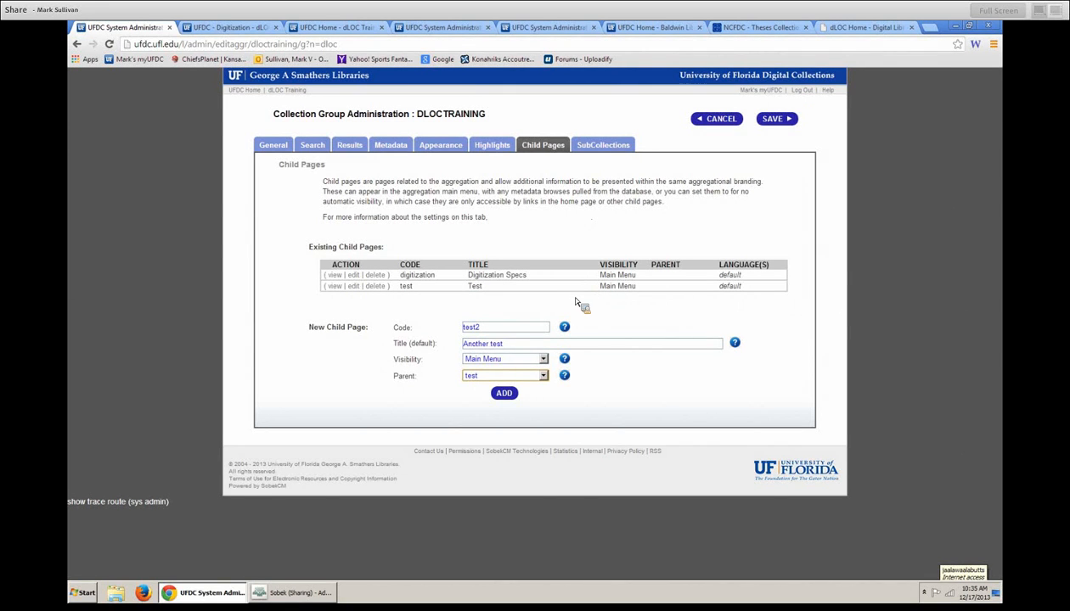
- Switch it to Browse By, retitle it Topical areas with code topicalareas, and save
{"action": "left_click", "coordinate": [510, 361]}
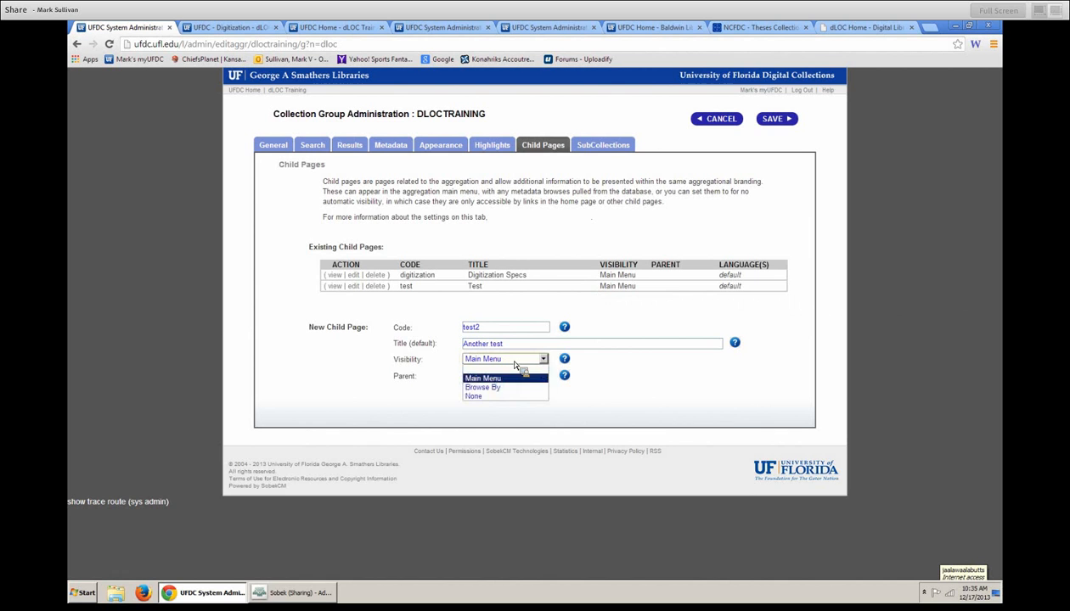
{"action": "left_click", "coordinate": [505, 388]}
{"action": "left_click_drag", "start_coordinate": [510, 344], "coordinate": [452, 349]}
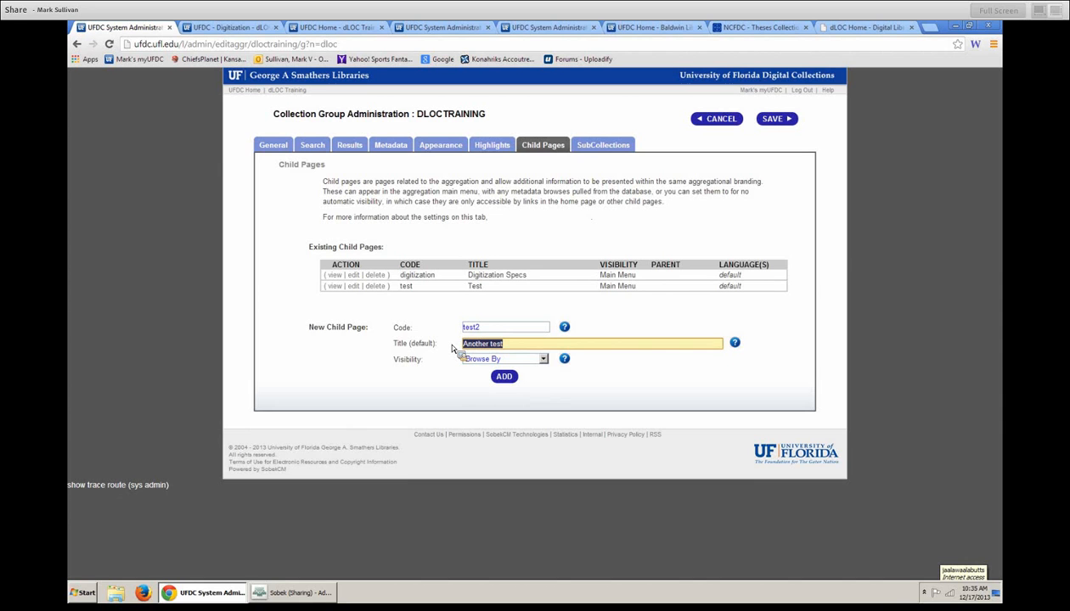
{"action": "key", "text": "BackSpace"}
{"action": "type", "text": "Topica"}
{"action": "key", "text": "BackSpace"}
{"action": "key", "text": "BackSpace"}
{"action": "key", "text": "BackSpace"}
{"action": "key", "text": "BackSpace"}
{"action": "key", "text": "BackSpace"}
{"action": "key", "text": "BackSpace"}
{"action": "key", "text": "BackSpace"}
{"action": "type", "text": "areas"}
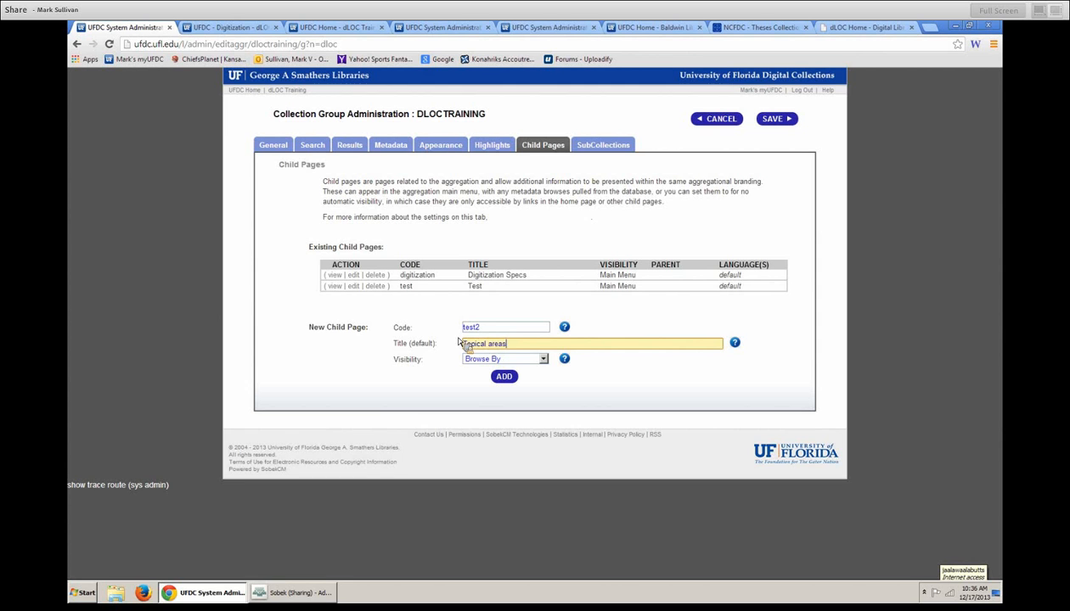
{"action": "key", "text": "shift+Tab"}
{"action": "type", "text": "topci"}
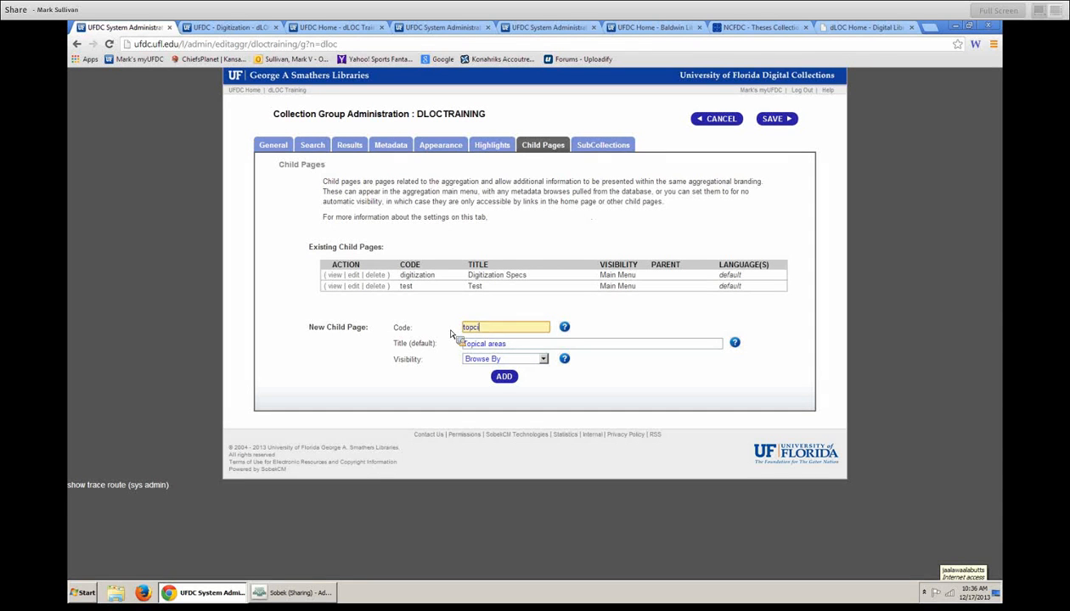
{"action": "type", "text": "alareas"}
{"action": "key", "text": "ctrl+a"}
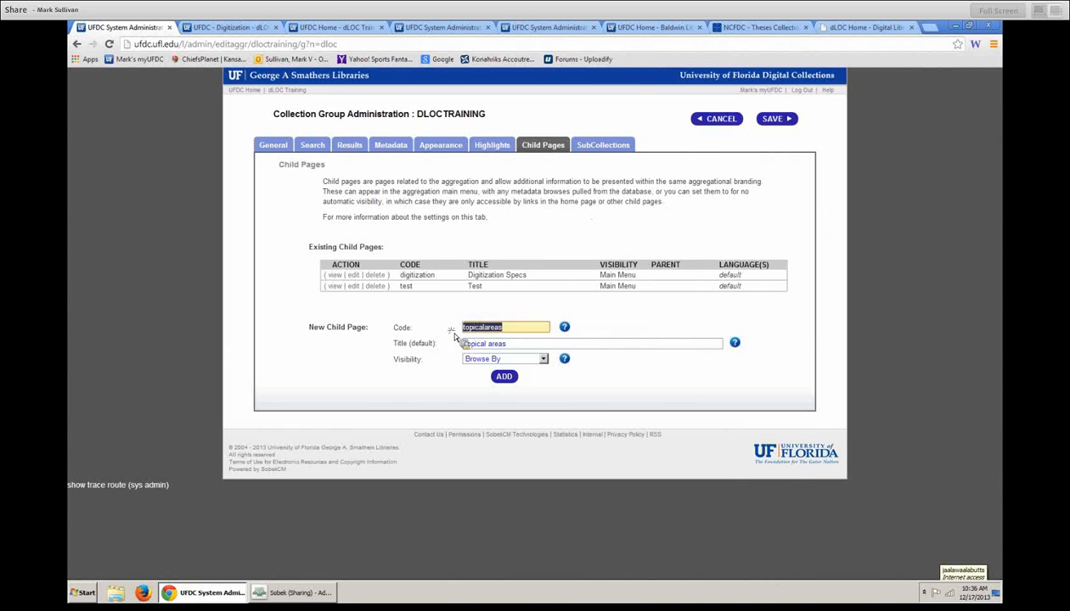
{"action": "left_click", "coordinate": [520, 329]}
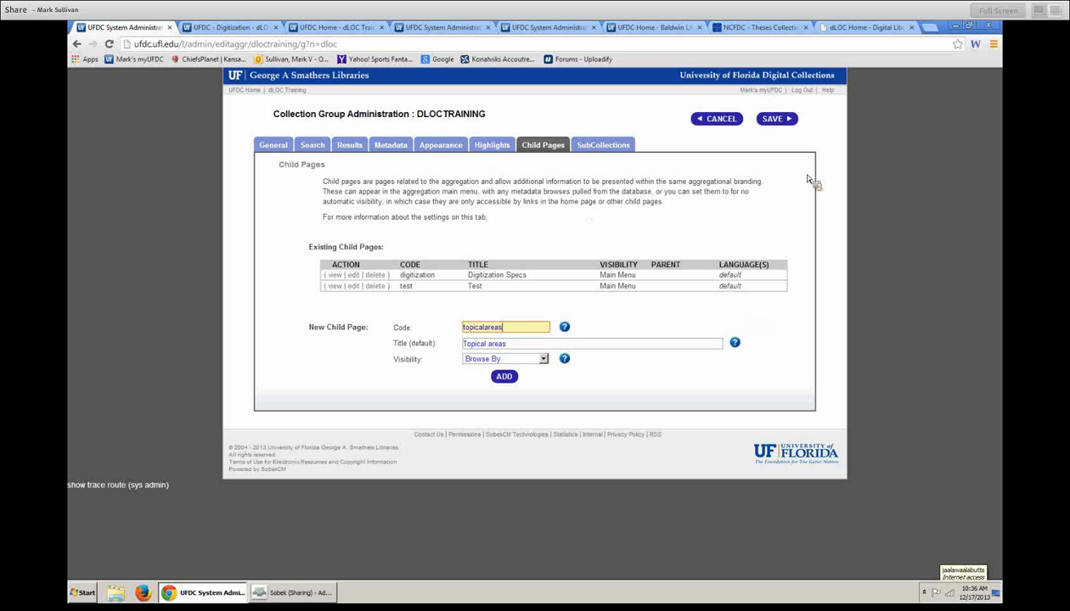
{"action": "left_click", "coordinate": [776, 119]}
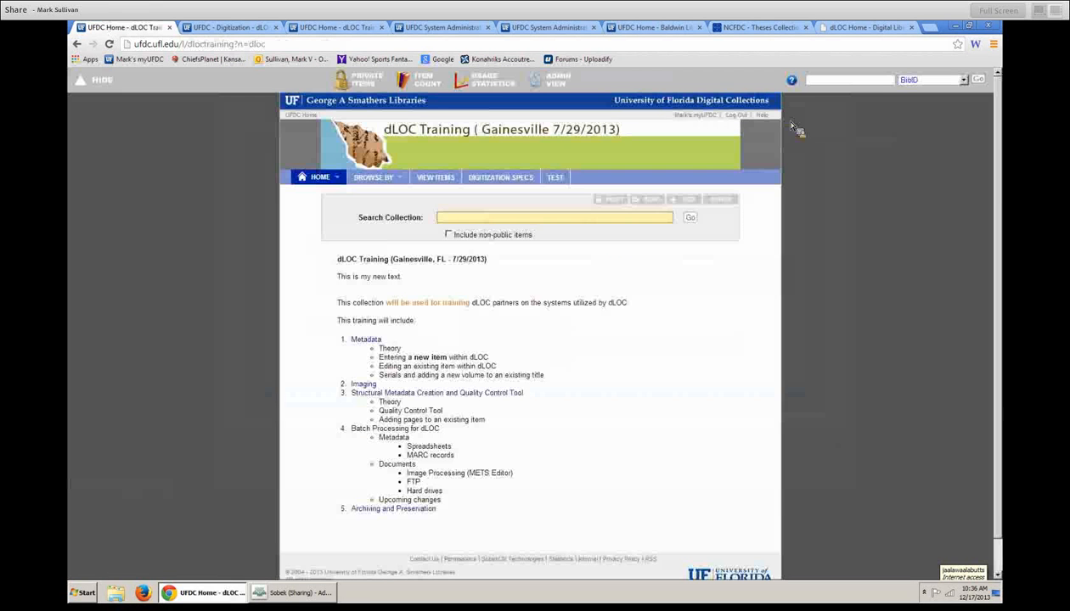
- Add child page 'topicareas' titled Topic Areas under Browse By and save the collection
{"action": "mouse_move", "coordinate": [405, 182]}
{"action": "left_click", "coordinate": [558, 80]}
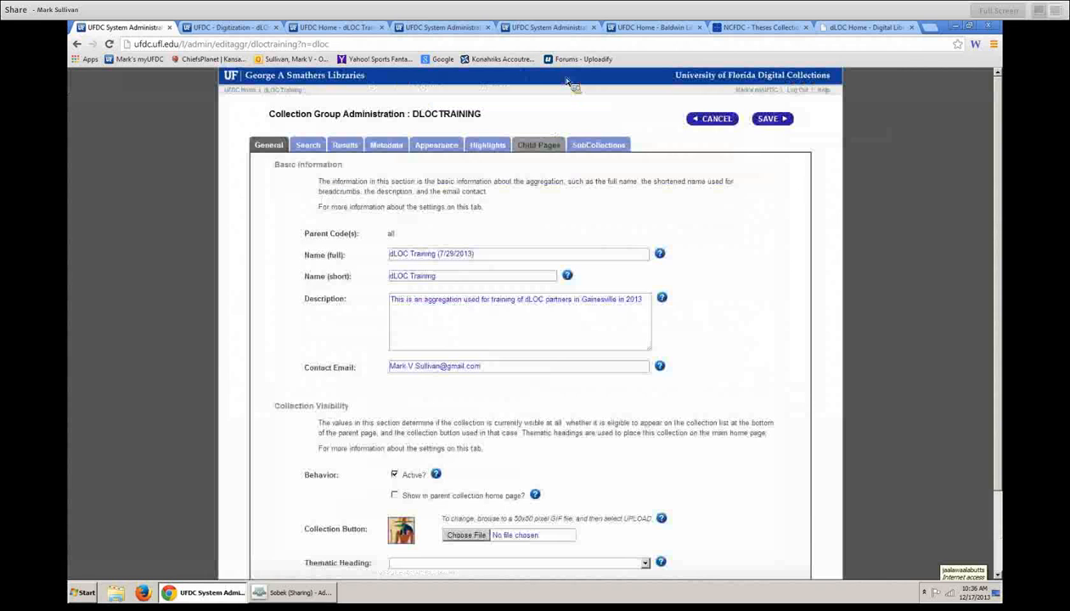
{"action": "left_click", "coordinate": [546, 151]}
{"action": "left_click", "coordinate": [512, 331]}
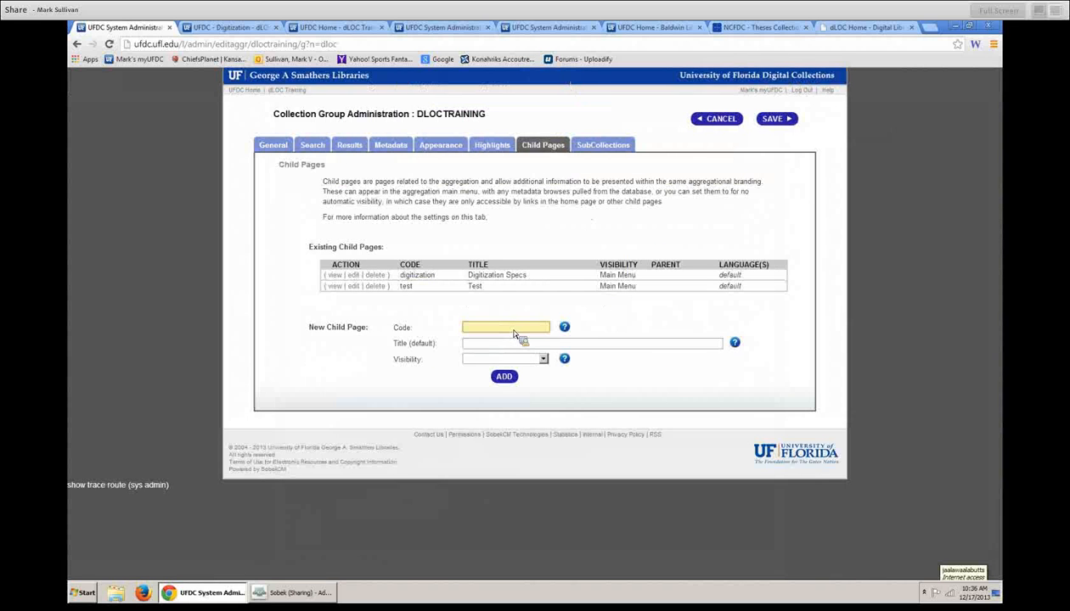
{"action": "type", "text": "topical"}
{"action": "type", "text": "eas"}
{"action": "key", "text": "Tab"}
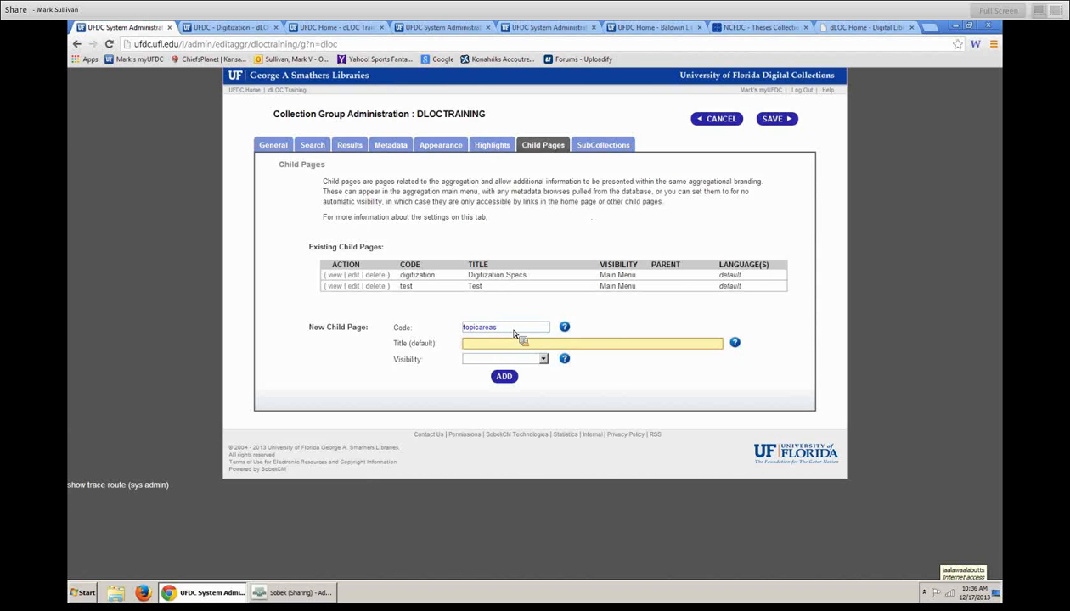
{"action": "type", "text": "Topic C"}
{"action": "type", "text": "reas"}
{"action": "left_click", "coordinate": [513, 358]}
{"action": "left_click", "coordinate": [498, 387]}
{"action": "left_click", "coordinate": [502, 377]}
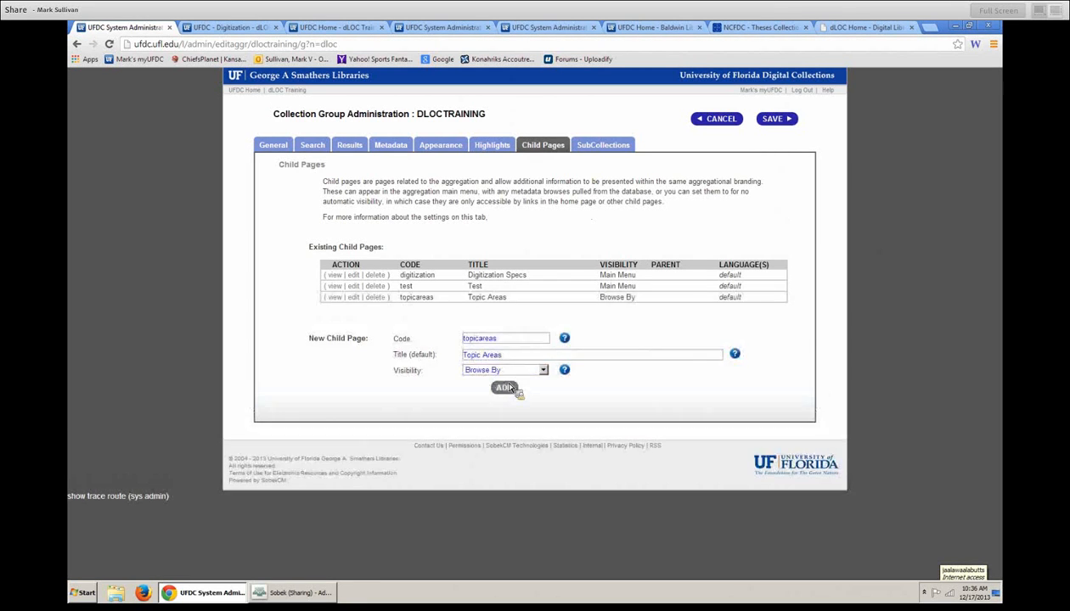
{"action": "left_click", "coordinate": [777, 119]}
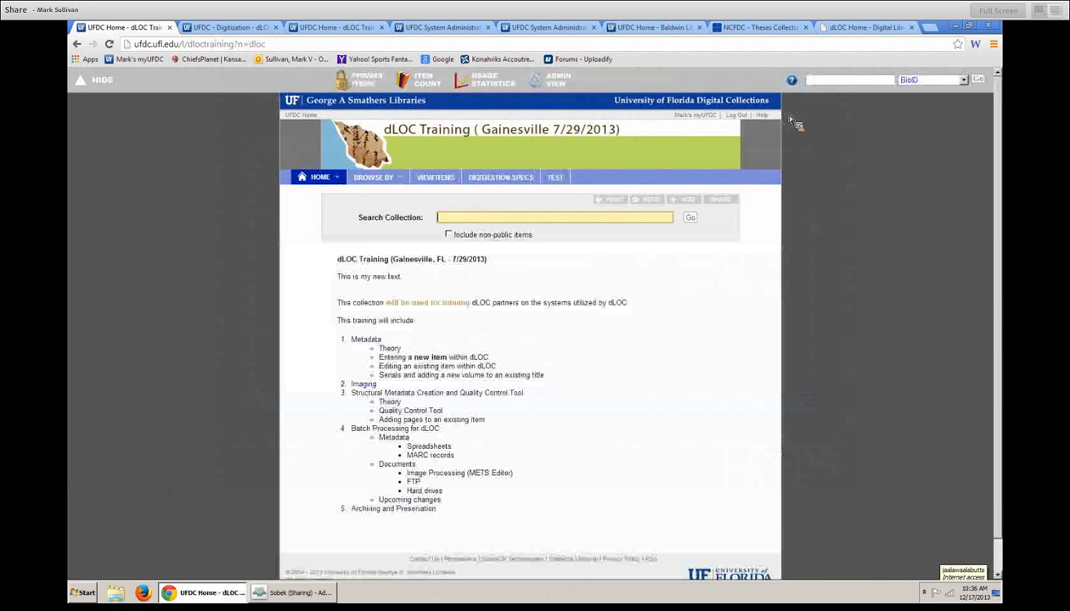
{"action": "mouse_move", "coordinate": [401, 182]}
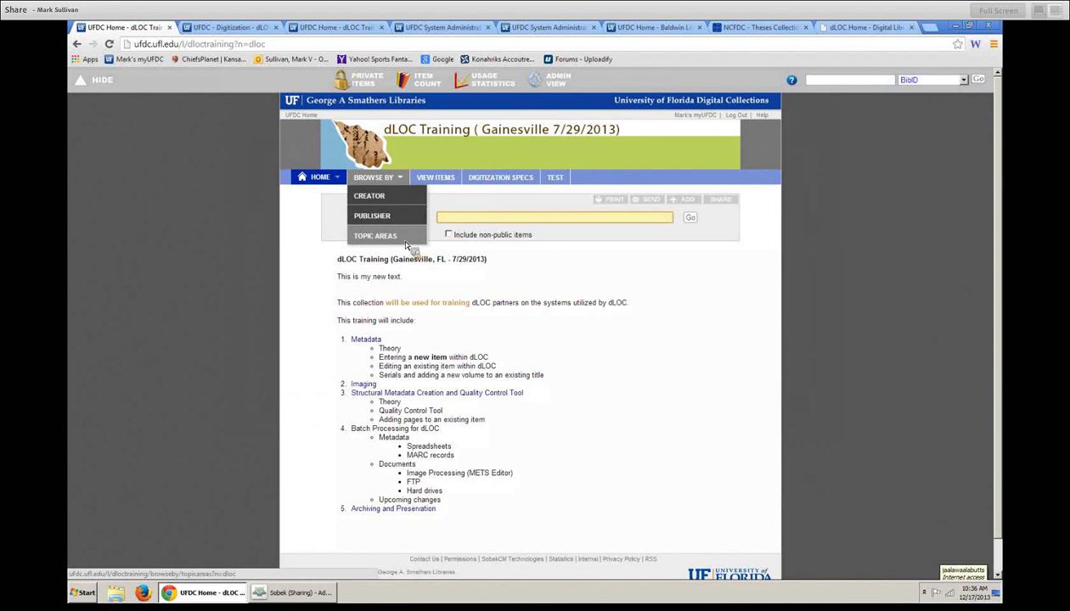
- Open Topic Areas from Browse By, try the Publisher browse, then select Topic Areas again
{"action": "left_click", "coordinate": [405, 242]}
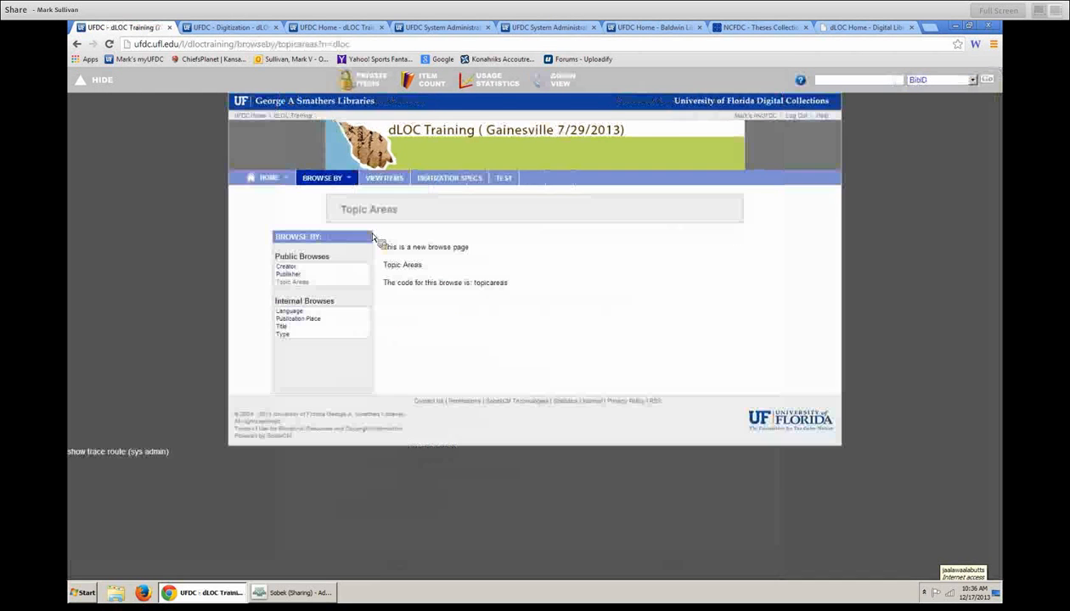
{"action": "left_click_drag", "start_coordinate": [276, 282], "coordinate": [318, 290]}
{"action": "left_click", "coordinate": [287, 275]}
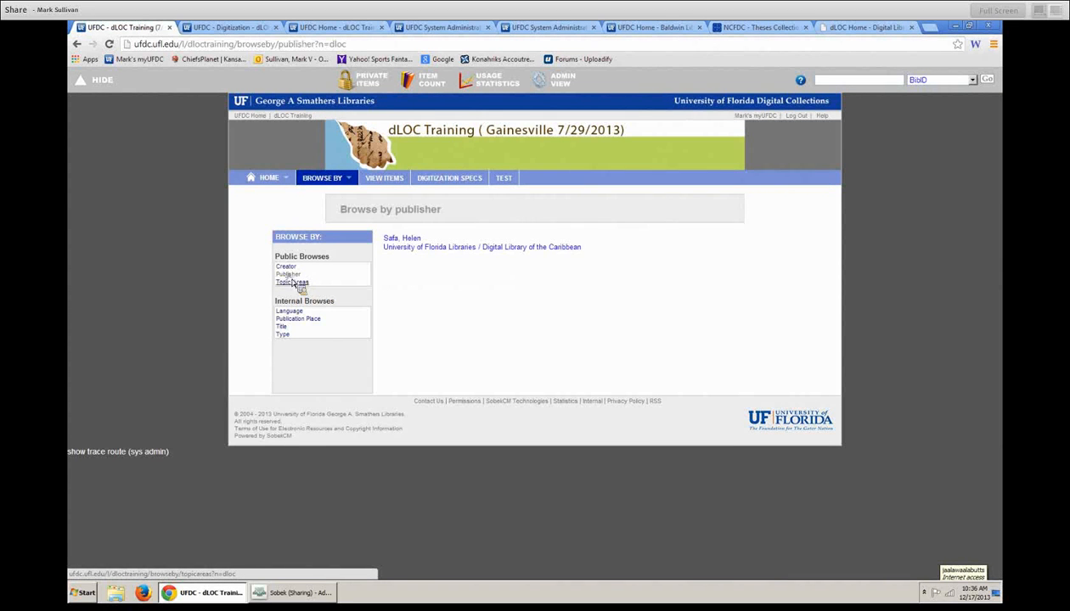
{"action": "left_click", "coordinate": [295, 282]}
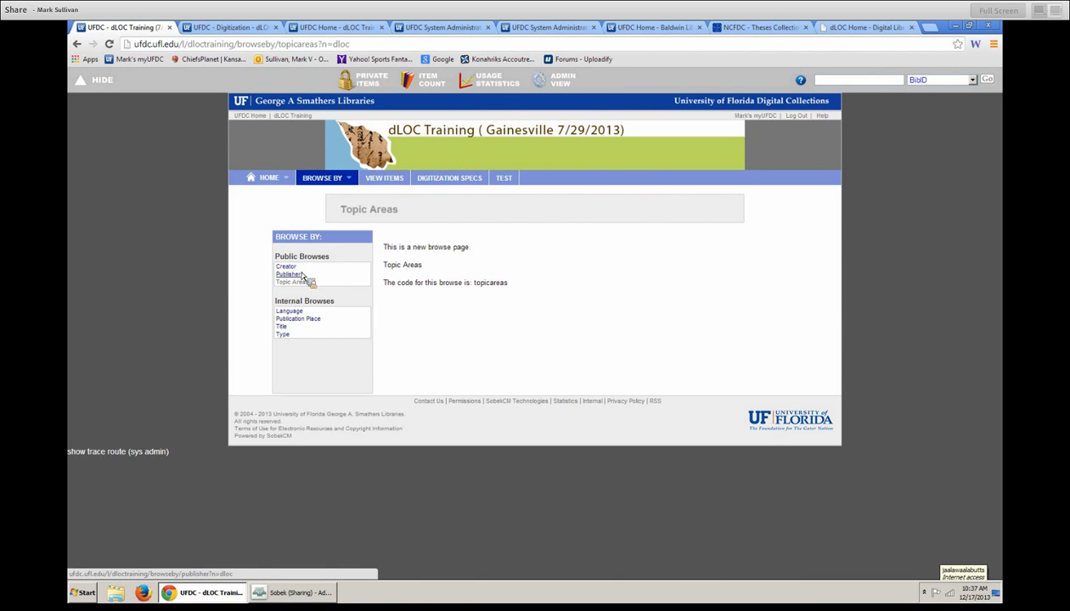
- In SubCollections settings, enter code dloctrain12 and full name dLOC Training (12/12/12)
{"action": "left_click", "coordinate": [549, 87]}
{"action": "left_click", "coordinate": [553, 147]}
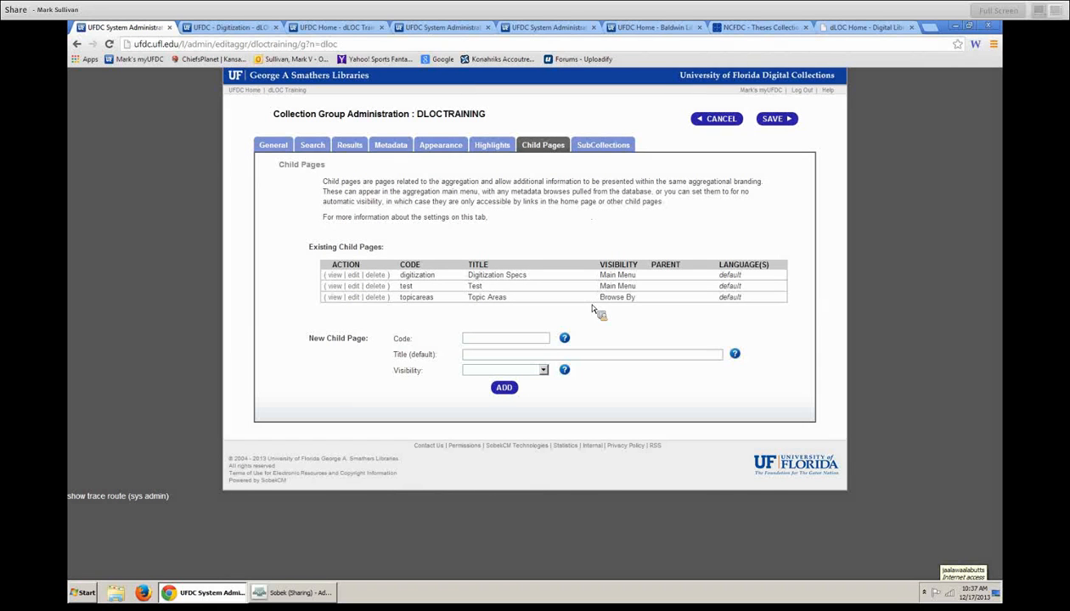
{"action": "left_click", "coordinate": [609, 153]}
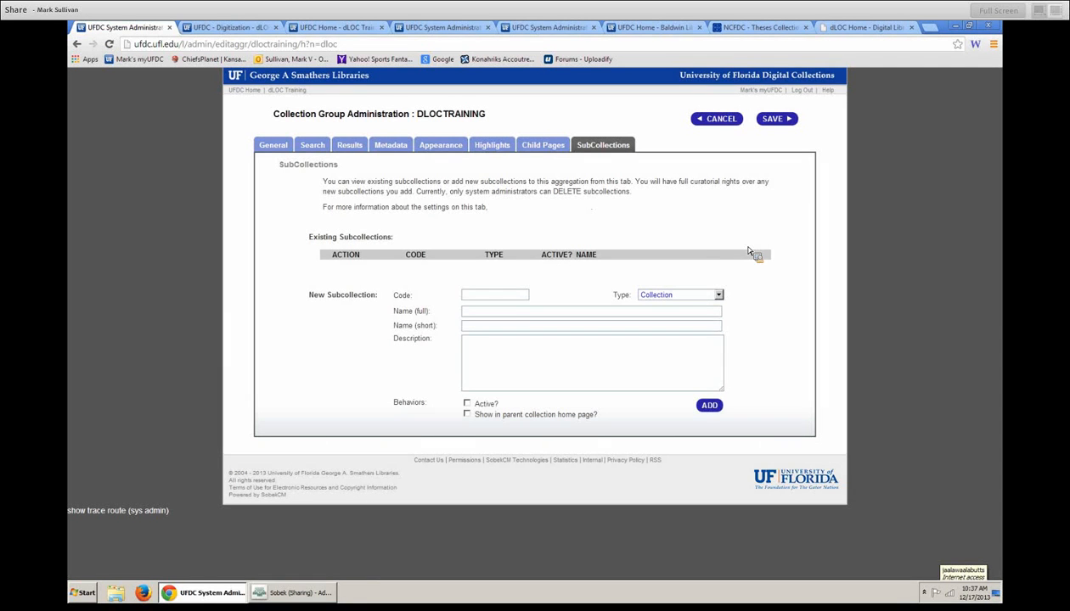
{"action": "left_click", "coordinate": [509, 298]}
{"action": "type", "text": "dc"}
{"action": "key", "text": "BackSpace"}
{"action": "type", "text": "loctrain12"}
{"action": "key", "text": "Tab"}
{"action": "key", "text": "Tab"}
{"action": "type", "text": "D"}
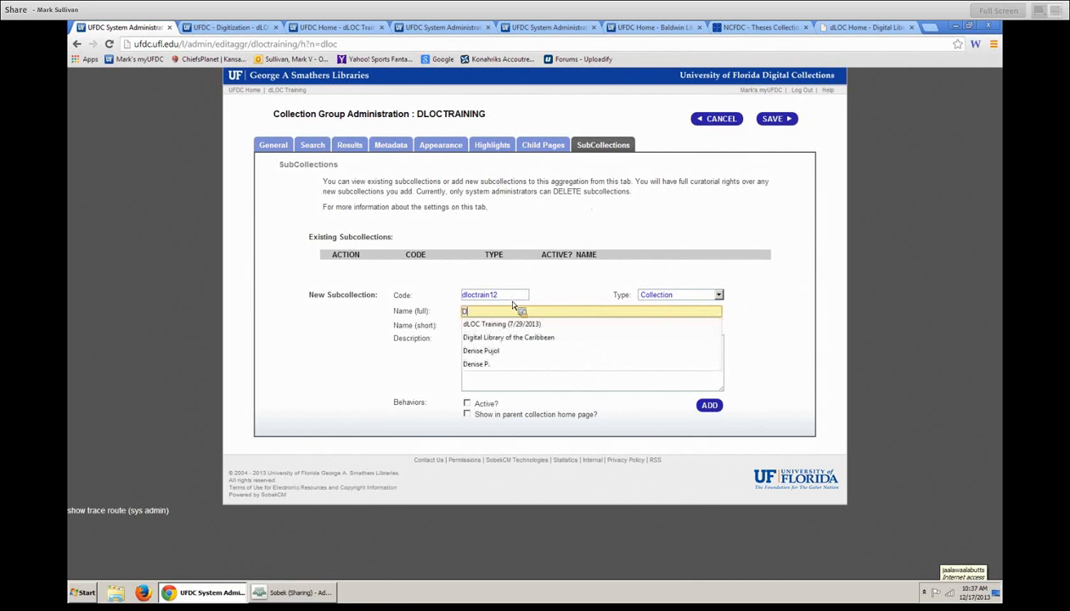
{"action": "type", "text": "LOC Train"}
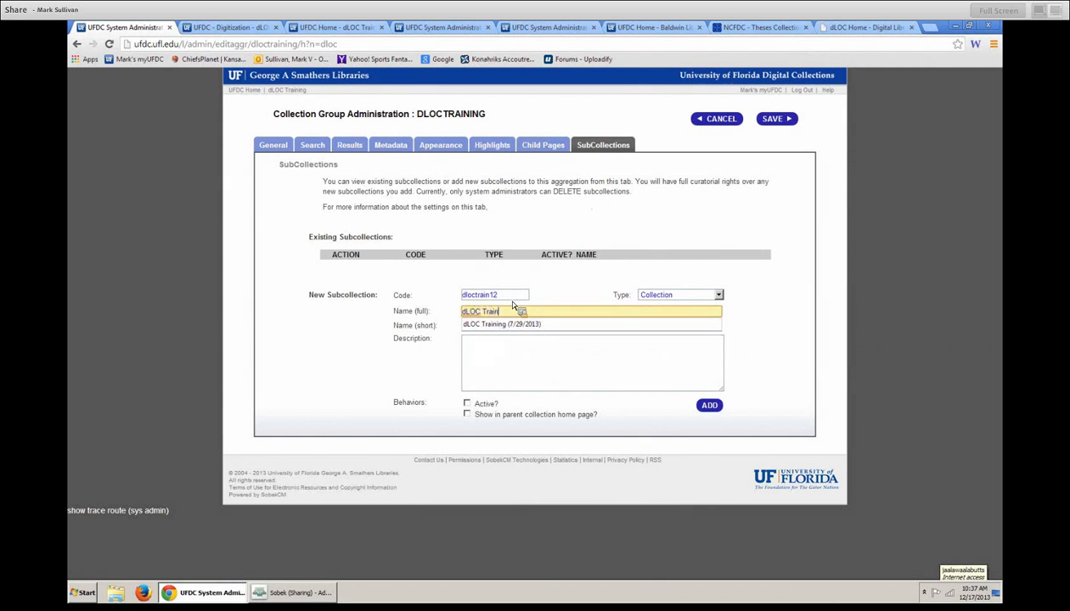
{"action": "type", "text": "ing (12/2/12)"}
- Give it short name dLOC Training and a description, make it active and shown in parent, add, save
{"action": "key", "text": "Tab"}
{"action": "type", "text": "dLOC Traini"}
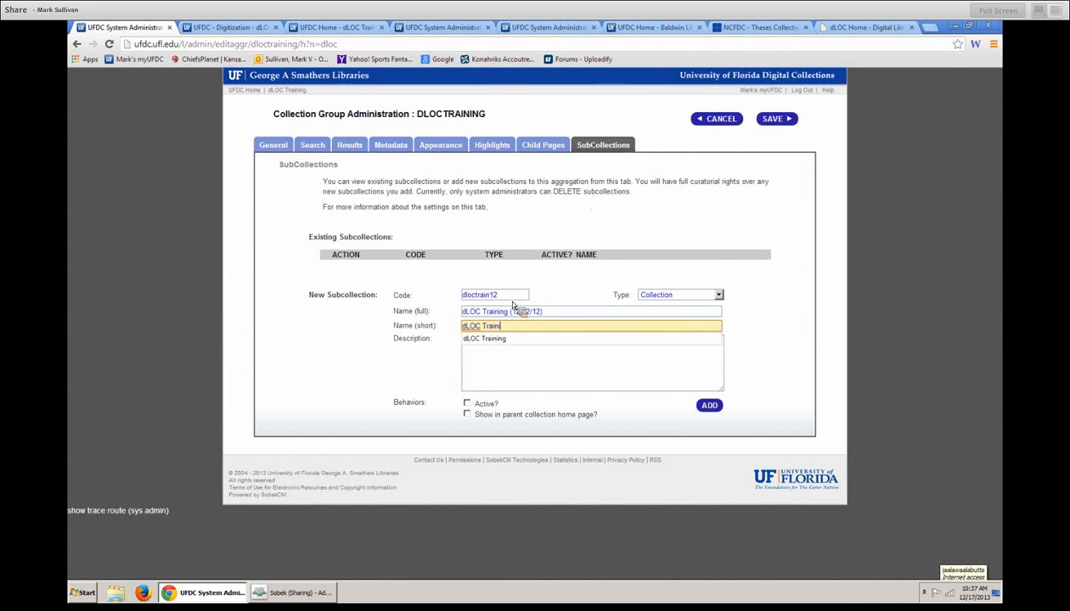
{"action": "type", "text": "ng"}
{"action": "key", "text": "Tab"}
{"action": "type", "text": "This is particular trai"}
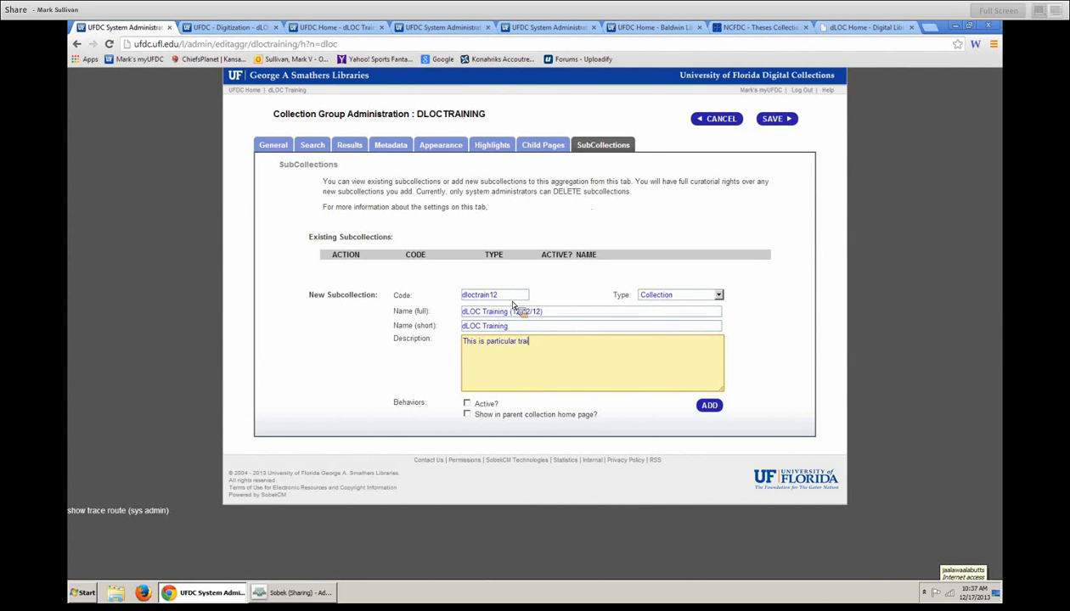
{"action": "type", "text": "ning for the day of twelves"}
{"action": "left_click", "coordinate": [467, 403]}
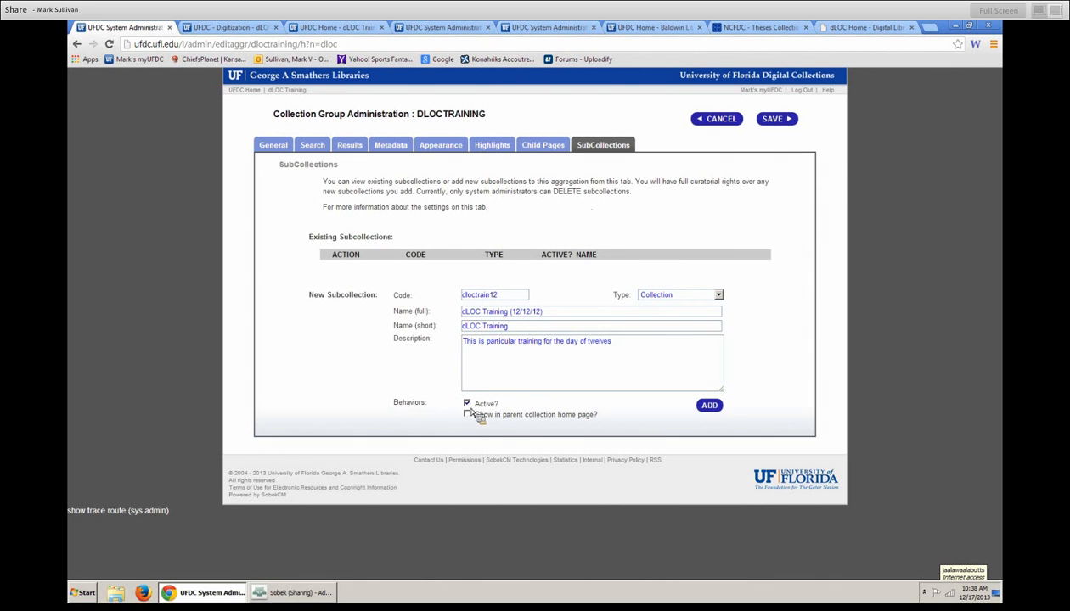
{"action": "left_click", "coordinate": [466, 415]}
{"action": "left_click", "coordinate": [692, 294]}
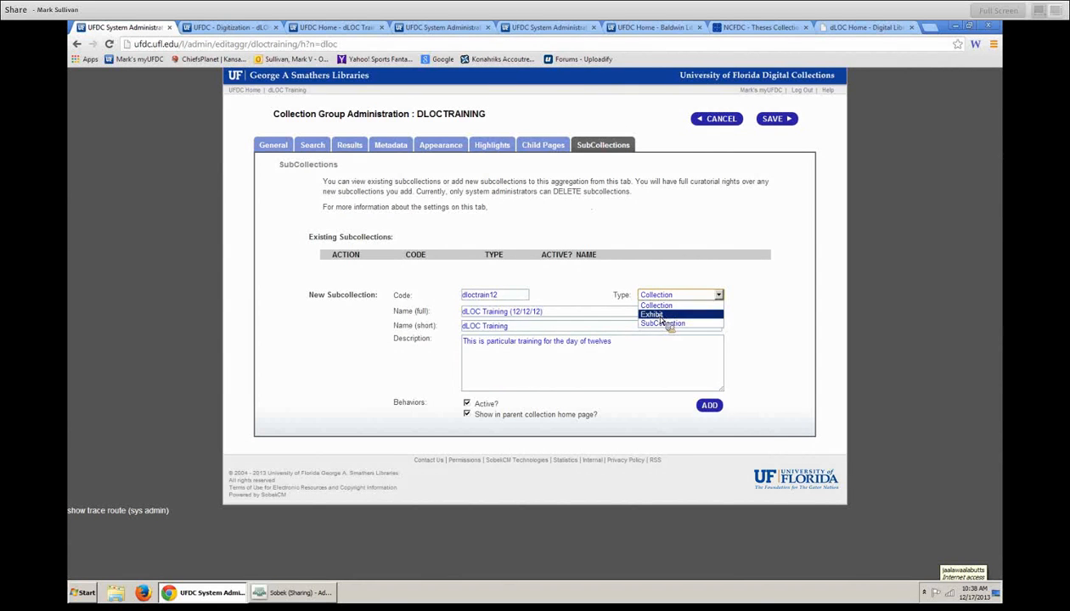
{"action": "left_click", "coordinate": [707, 406]}
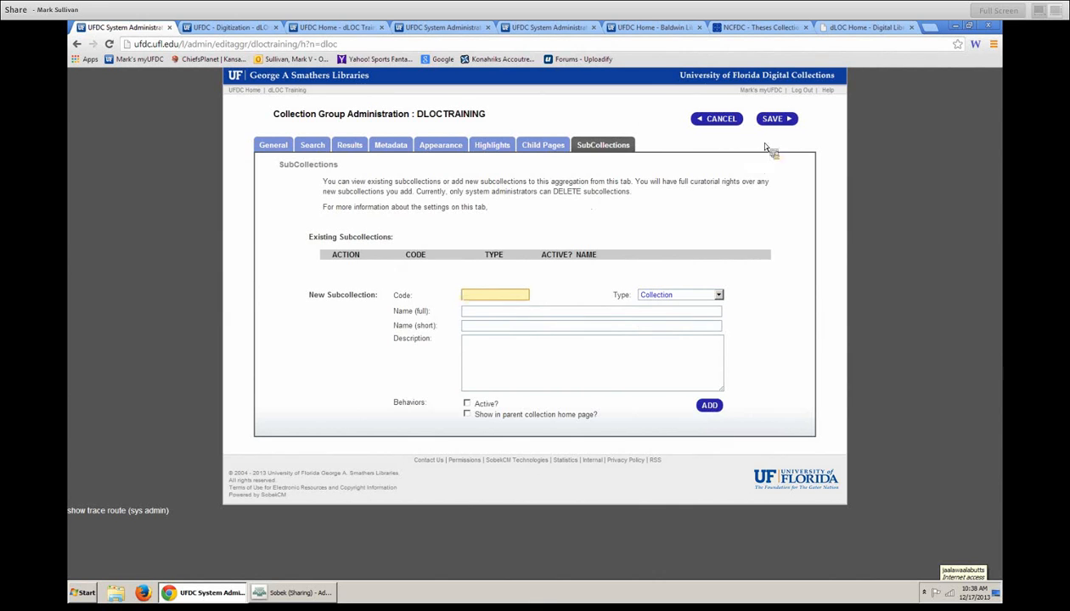
{"action": "left_click", "coordinate": [775, 119]}
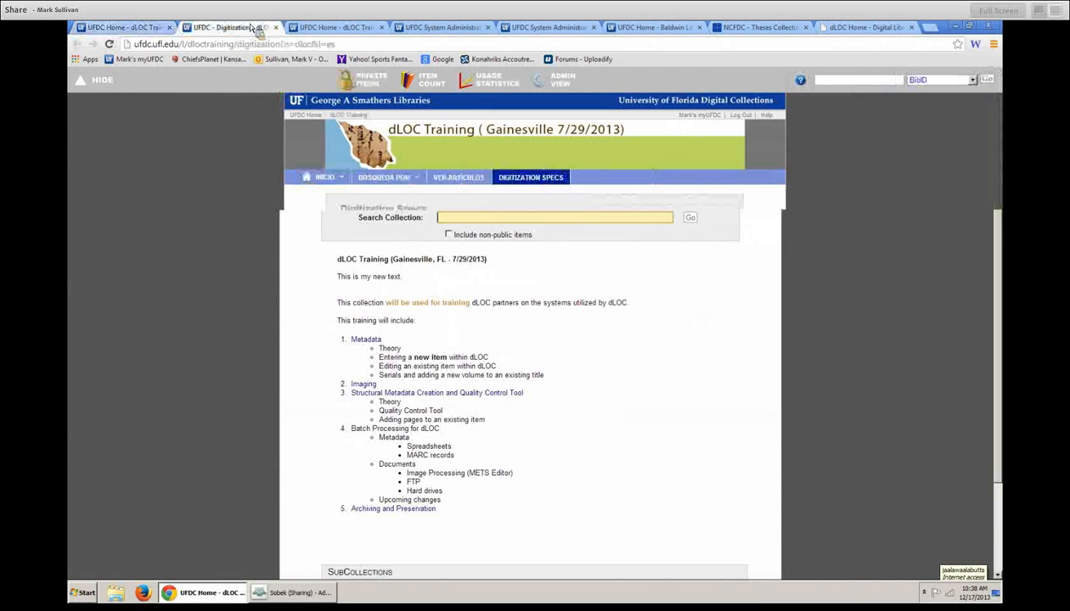
- Close the Digitization Specs page and all the other extra open pages
{"action": "left_click", "coordinate": [249, 28]}
{"action": "left_click", "coordinate": [275, 27]}
{"action": "left_click", "coordinate": [275, 27]}
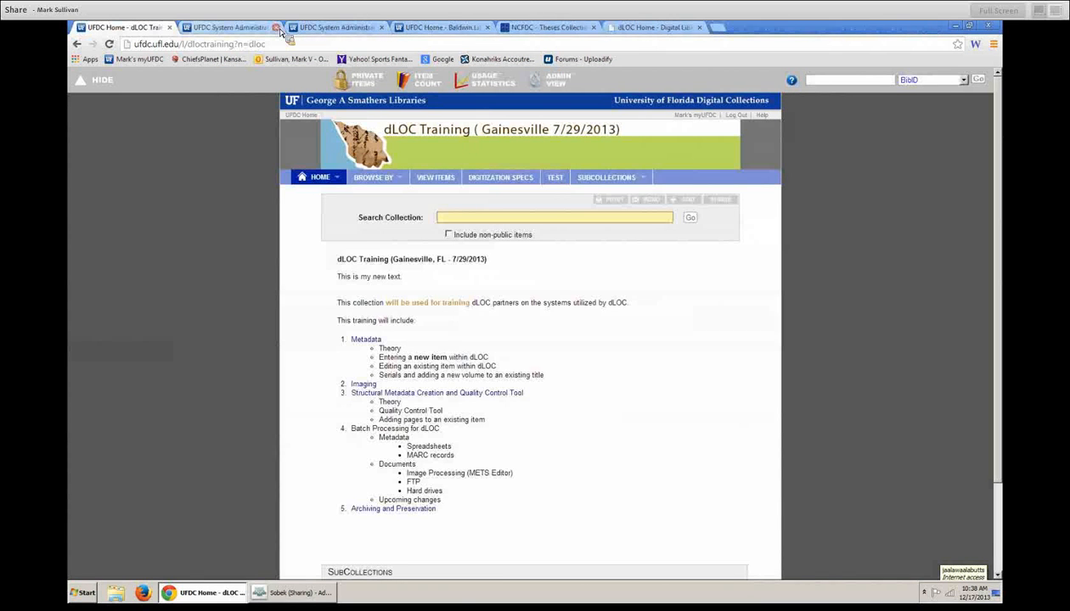
{"action": "left_click", "coordinate": [275, 27]}
{"action": "left_click", "coordinate": [275, 27]}
{"action": "left_click", "coordinate": [276, 27]}
{"action": "left_click", "coordinate": [275, 28]}
{"action": "left_click", "coordinate": [275, 27]}
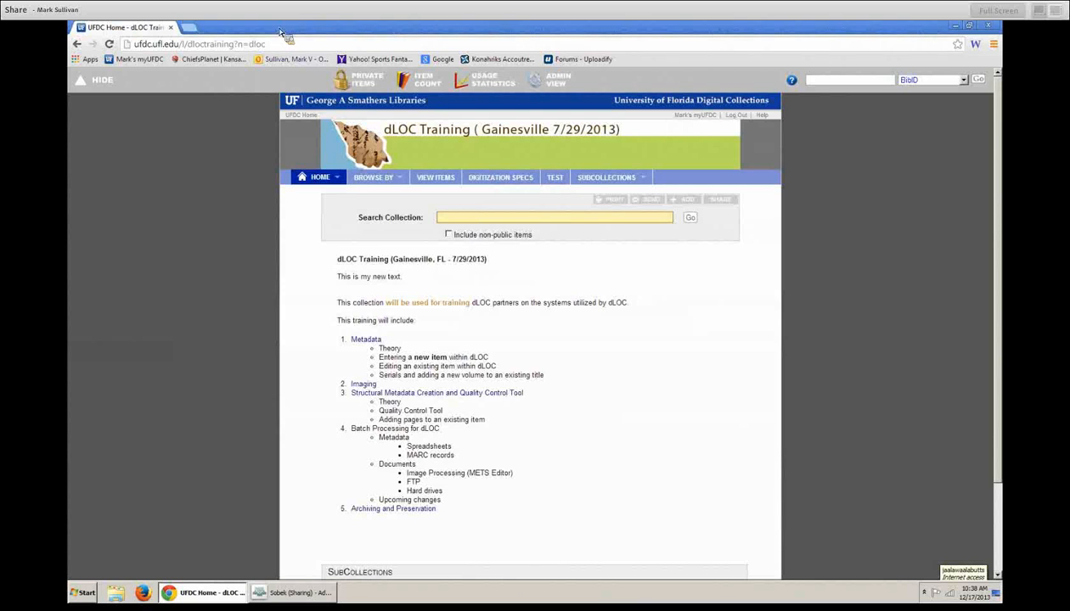
- Check the home page for the dLOC Training (12/12/12) subcollection, then open the collection's SubCollections settings
{"action": "scroll", "coordinate": [236, 201], "scroll_direction": "down", "scroll_amount": 3}
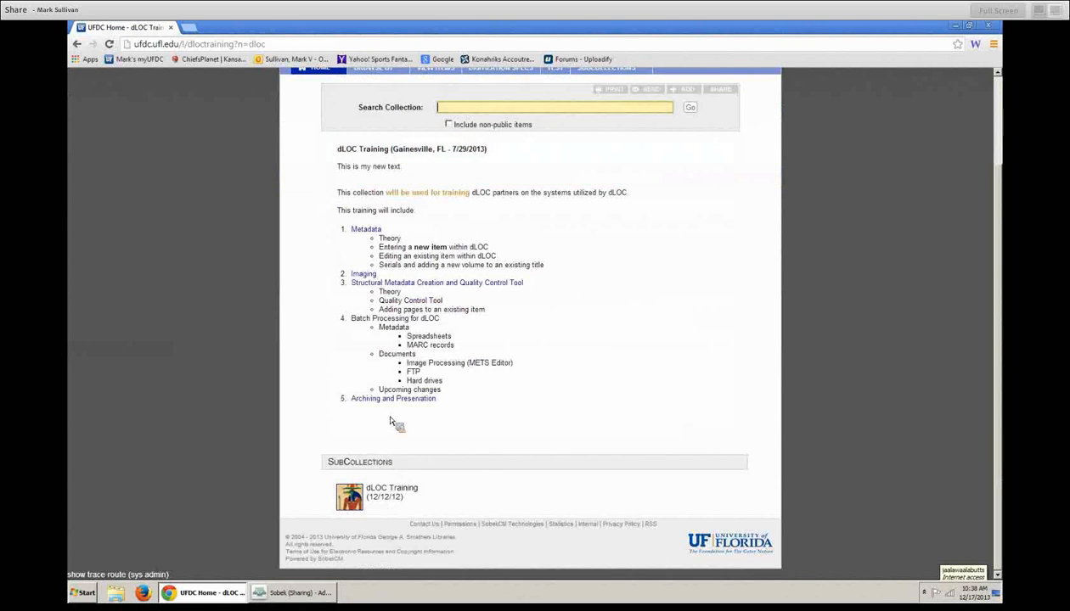
{"action": "scroll", "coordinate": [394, 438], "scroll_direction": "up", "scroll_amount": 3}
{"action": "left_click", "coordinate": [556, 81]}
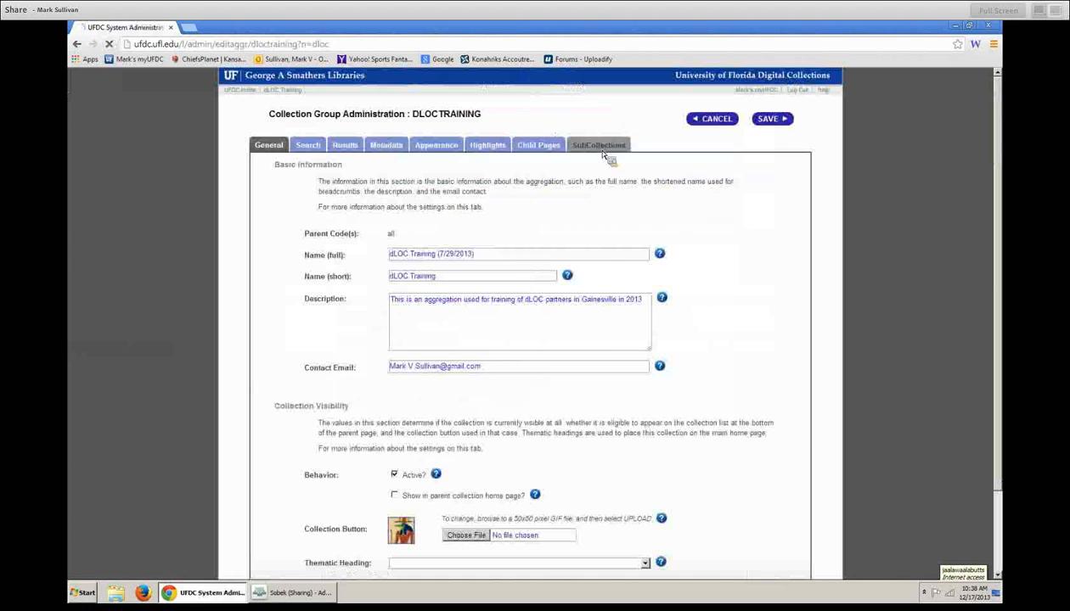
{"action": "left_click", "coordinate": [603, 146]}
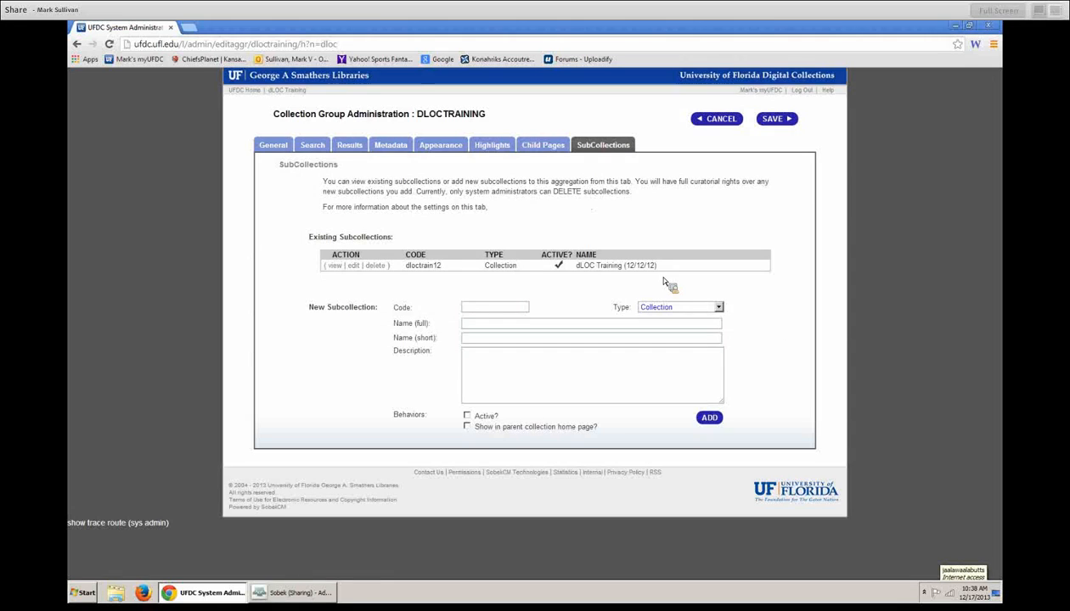
- Open the dloctrain12 subcollection for editing and review its Child Pages, SubCollections and Appearance settings
{"action": "left_click", "coordinate": [353, 266]}
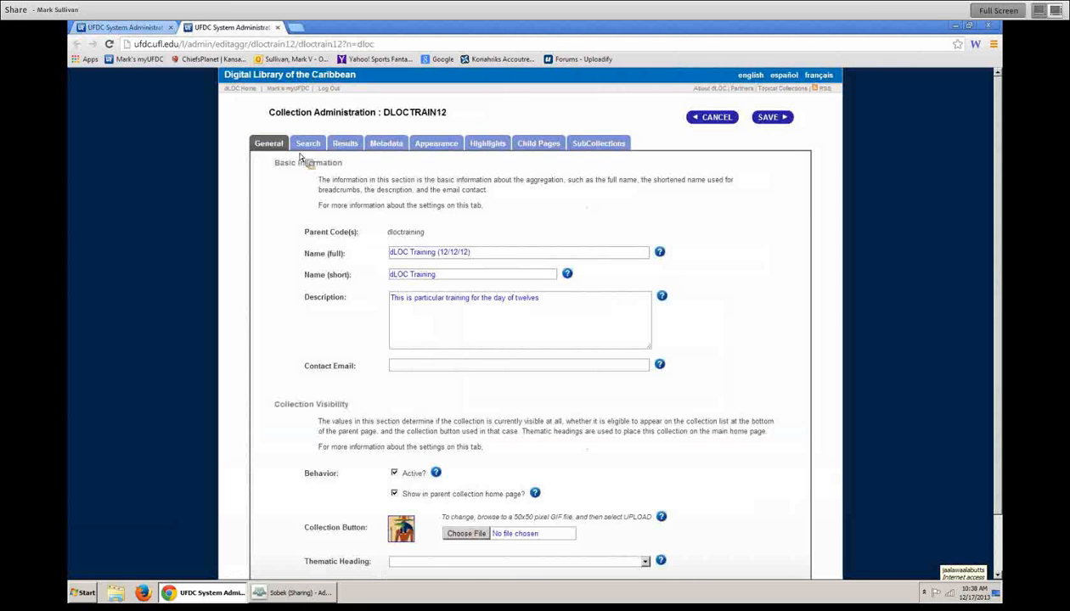
{"action": "double_click", "coordinate": [304, 117]}
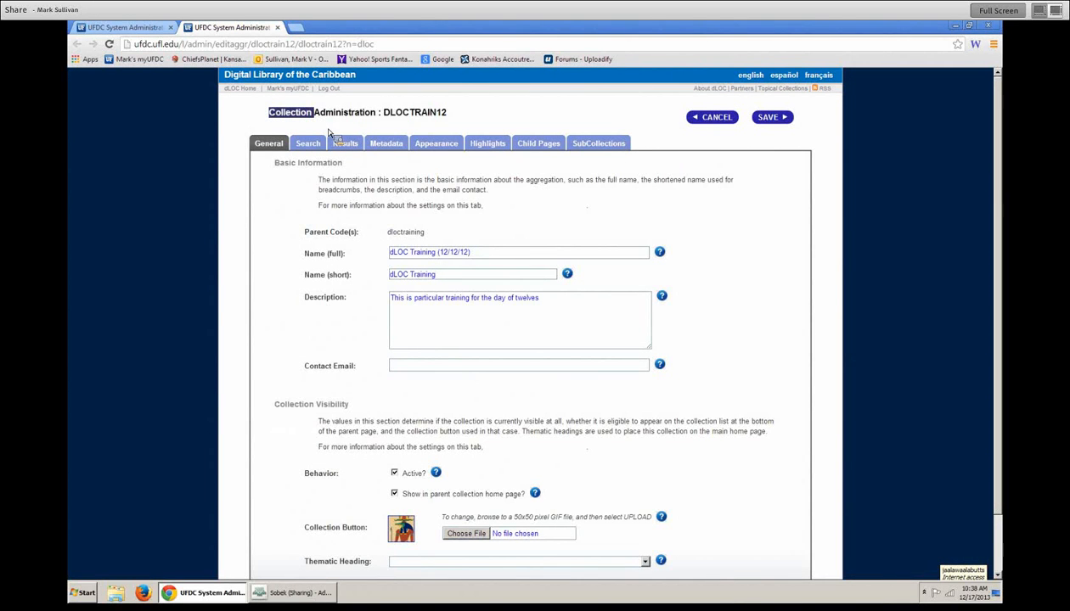
{"action": "left_click", "coordinate": [544, 145]}
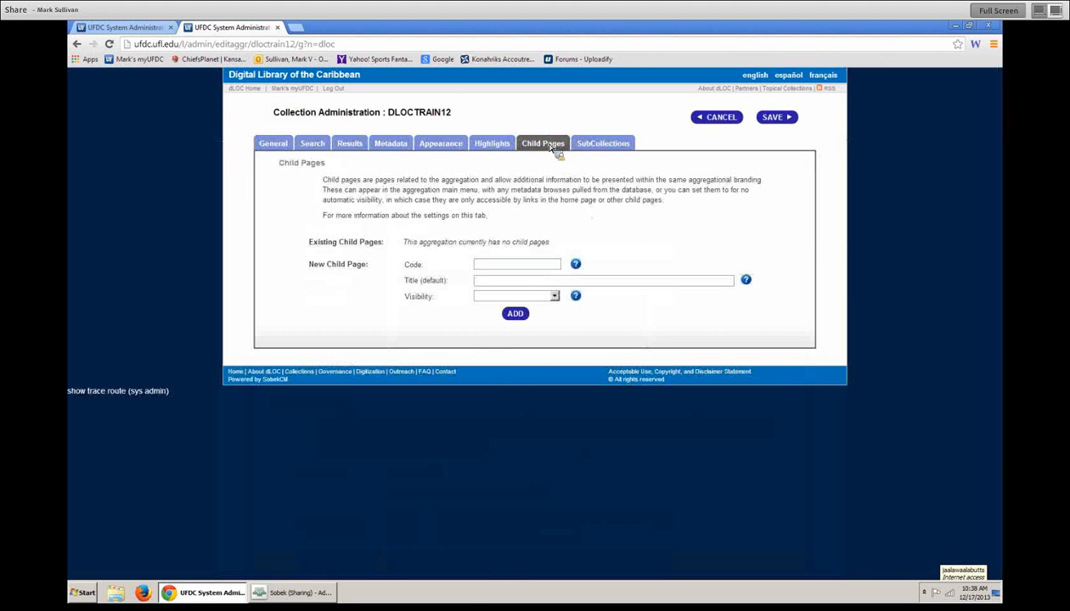
{"action": "left_click", "coordinate": [605, 144]}
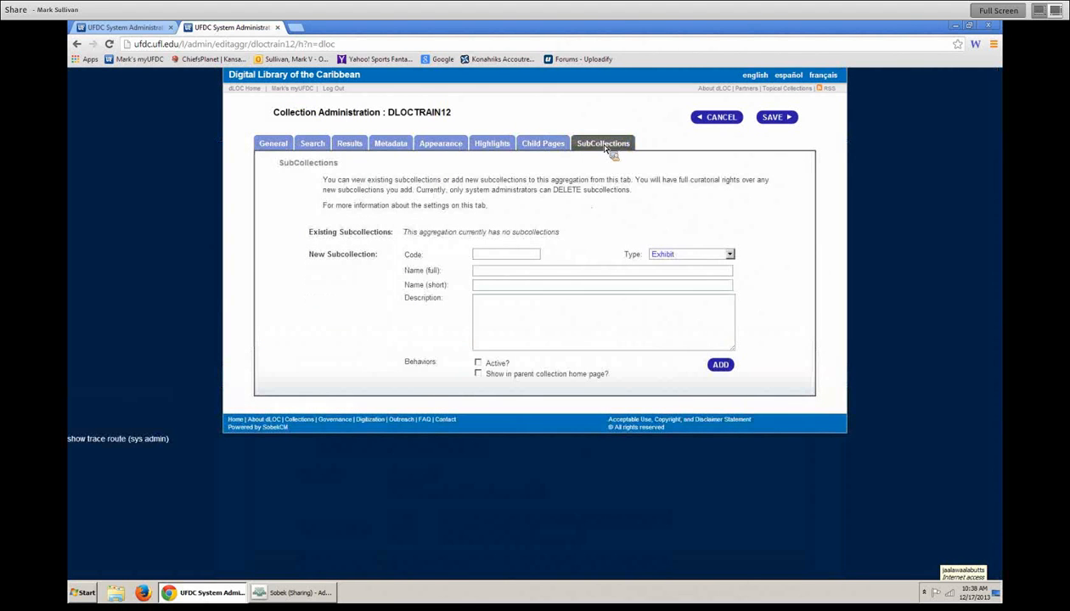
{"action": "left_click", "coordinate": [433, 146]}
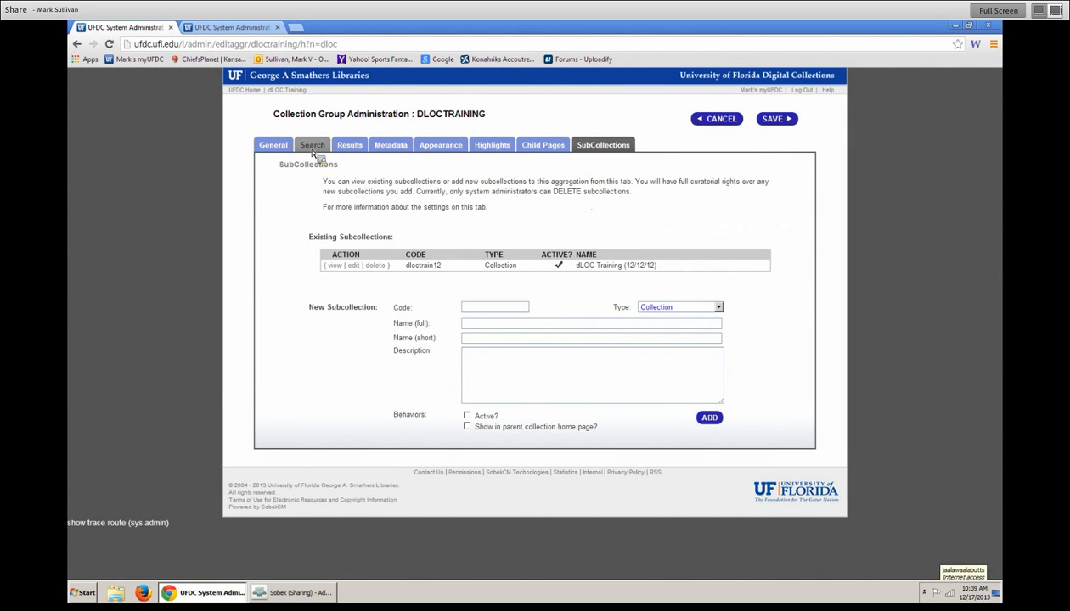
- Cancel out of the admin page to the dLOC Training home page, then open Adobe Connect's Meeting menu
{"action": "left_click", "coordinate": [713, 119]}
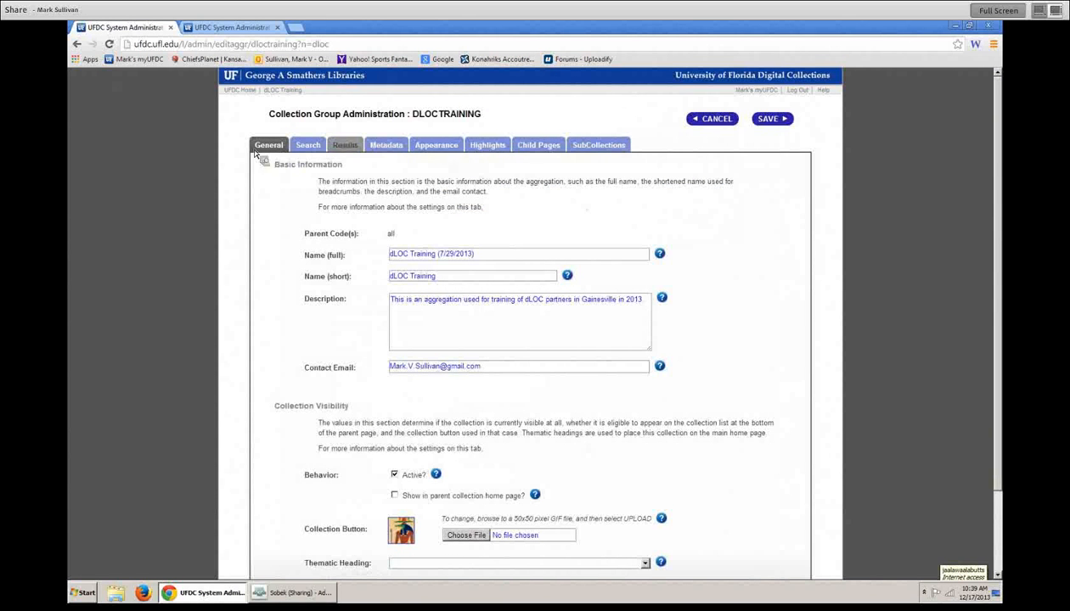
{"action": "scroll", "coordinate": [722, 170], "scroll_direction": "down", "scroll_amount": 2}
{"action": "scroll", "coordinate": [693, 205], "scroll_direction": "up", "scroll_amount": 2}
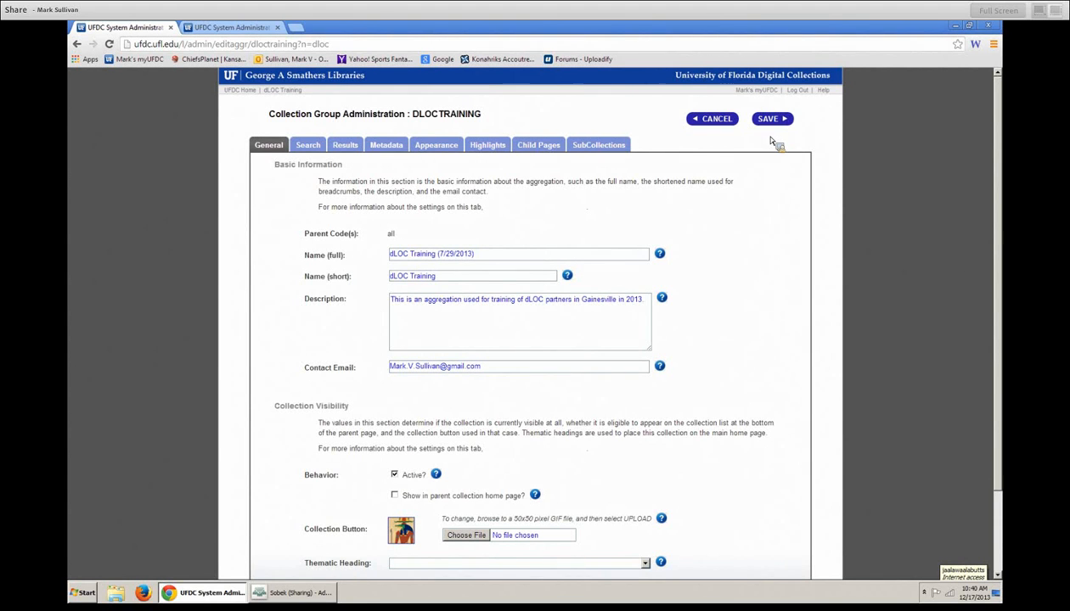
{"action": "left_click", "coordinate": [728, 122]}
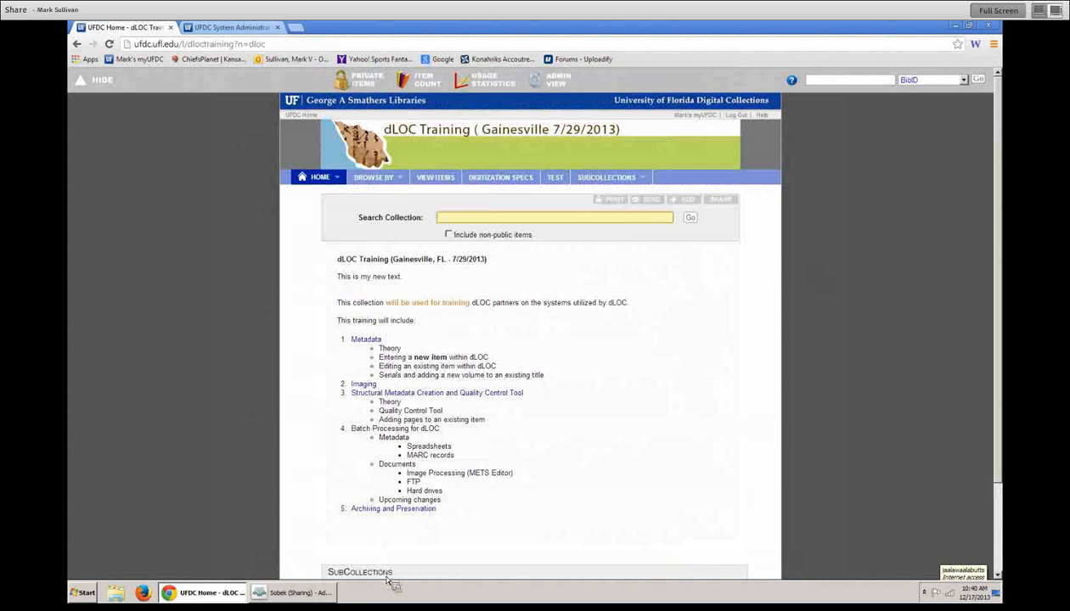
{"action": "left_click", "coordinate": [297, 592]}
{"action": "left_click", "coordinate": [124, 41]}
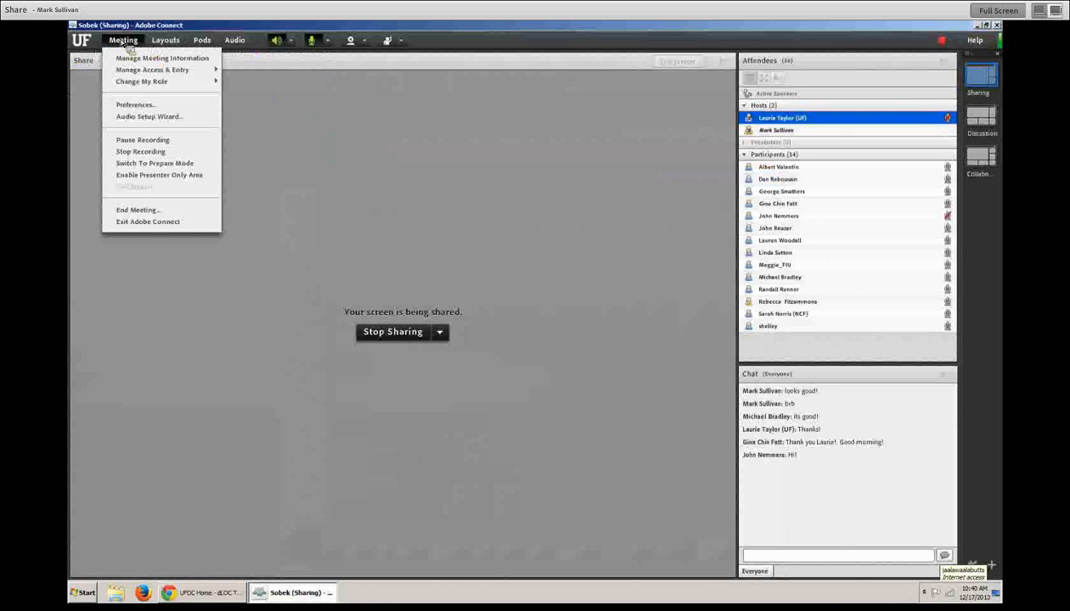
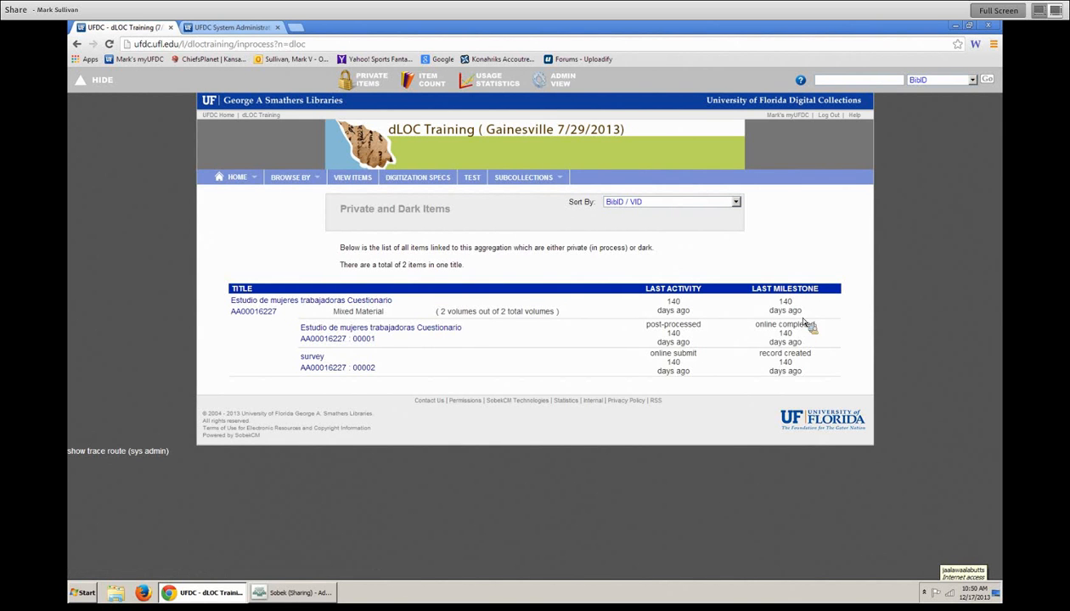
- Glance at the Estudio de mujeres trabajadoras Cuestionario title, then sort the list by Last Activity Date, newest first
{"action": "left_click", "coordinate": [339, 301]}
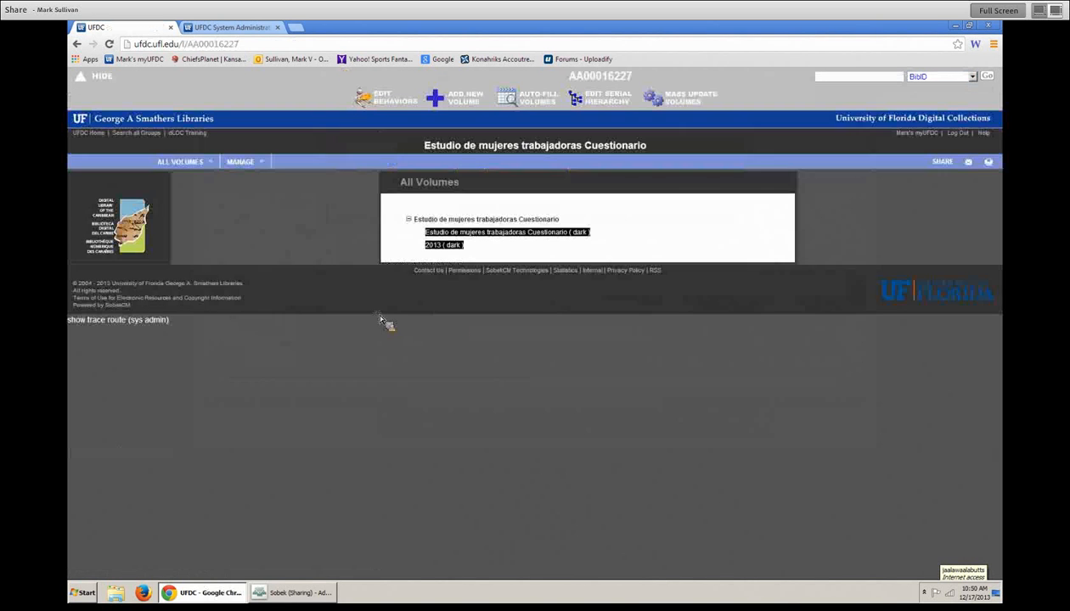
{"action": "left_click", "coordinate": [76, 43]}
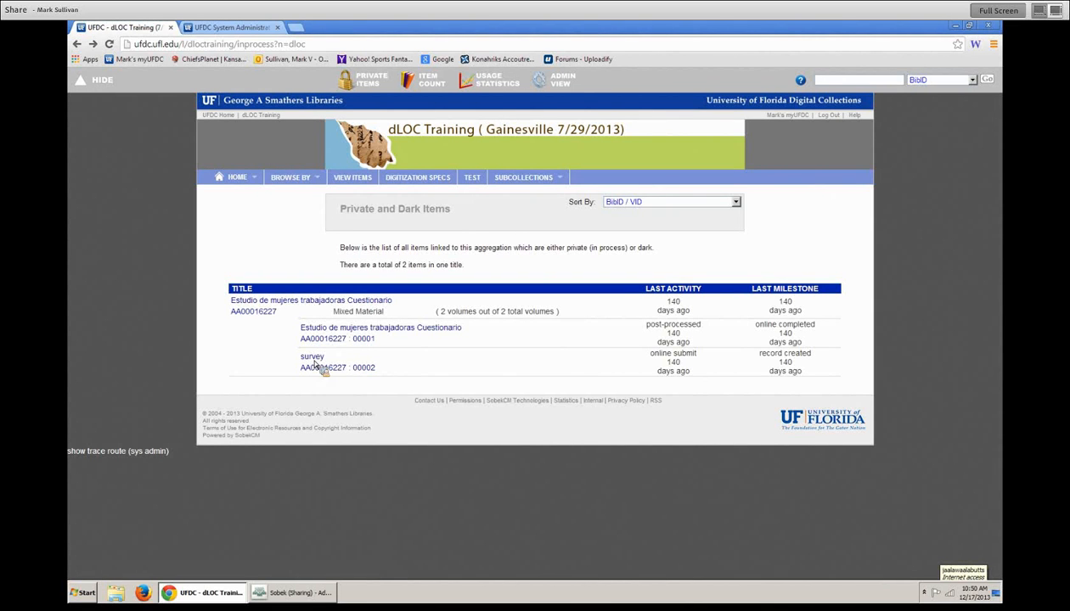
{"action": "left_click", "coordinate": [735, 203]}
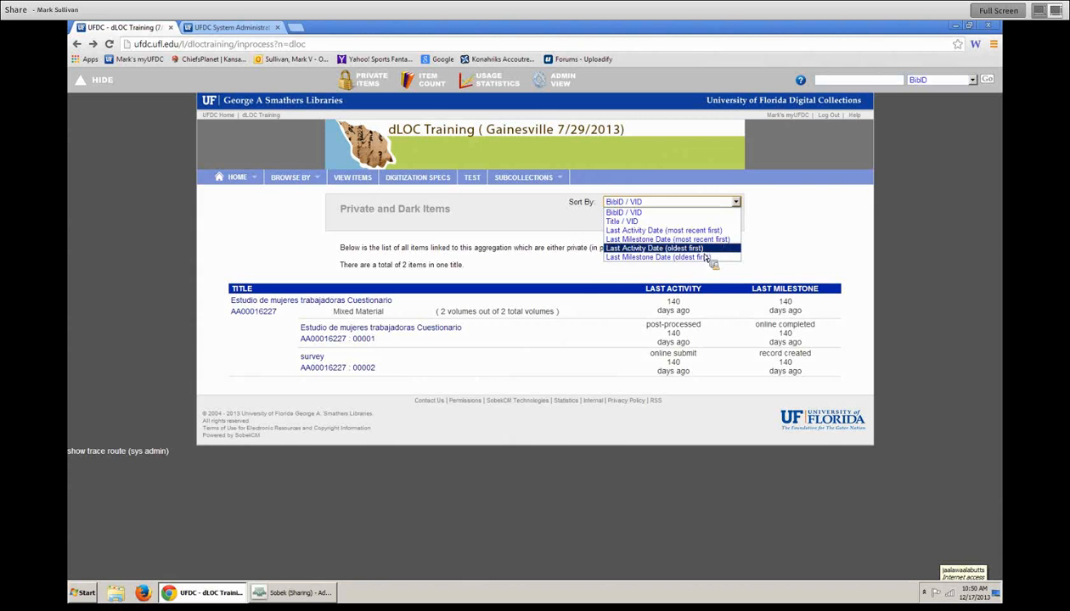
{"action": "left_click", "coordinate": [723, 231]}
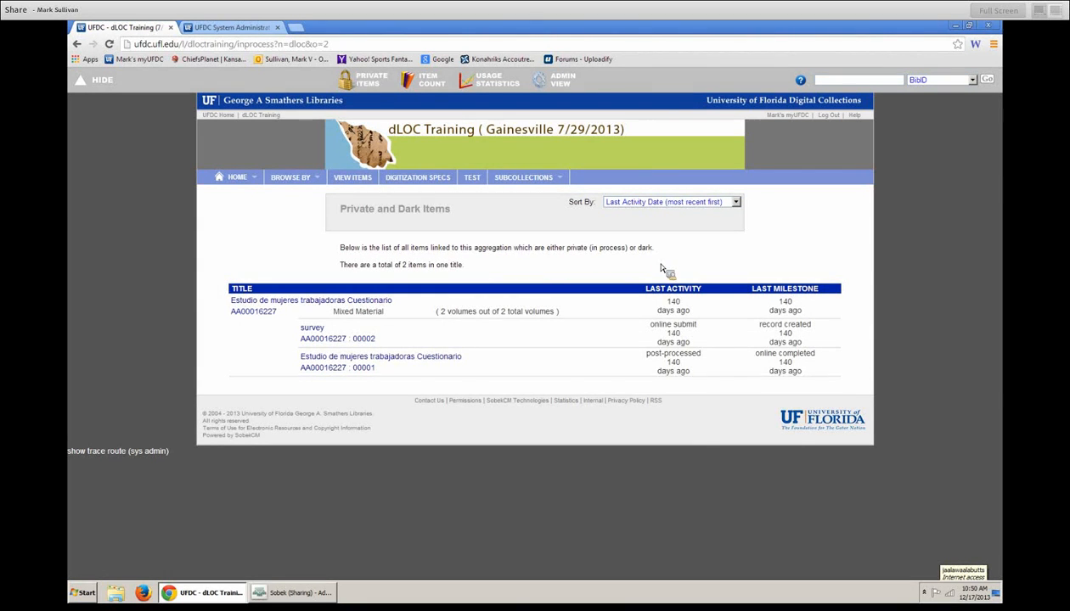
- Save the comment 'This is to remain dark' on the survey item (volume 00002), then reload the private and dark list
{"action": "left_click", "coordinate": [314, 331]}
{"action": "left_click", "coordinate": [513, 120]}
{"action": "type", "text": "This is to remain dark"}
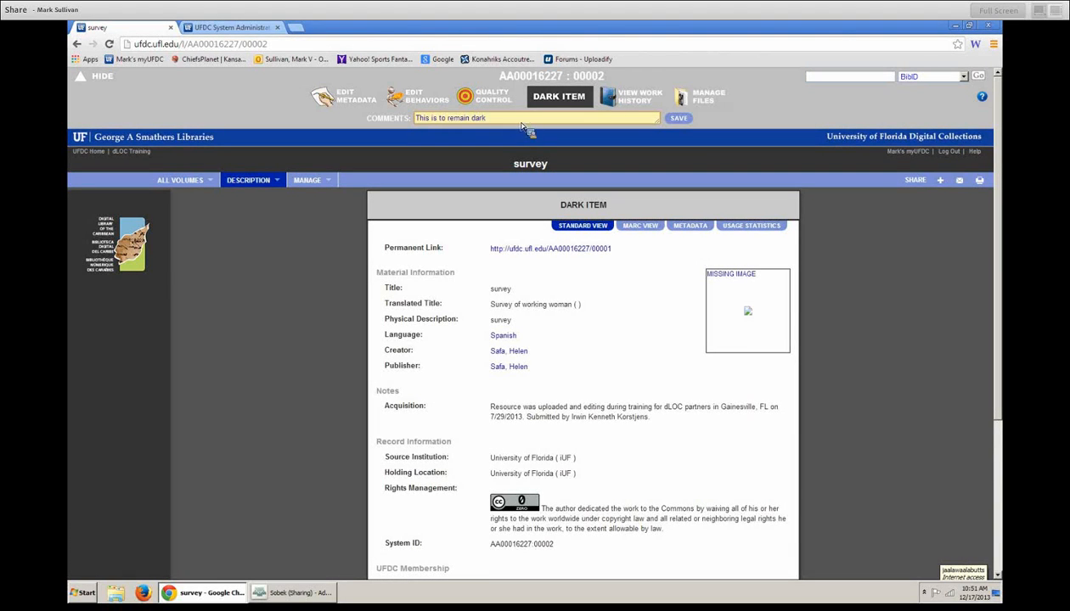
{"action": "left_click", "coordinate": [679, 118]}
{"action": "left_click", "coordinate": [79, 48]}
{"action": "left_click", "coordinate": [79, 47]}
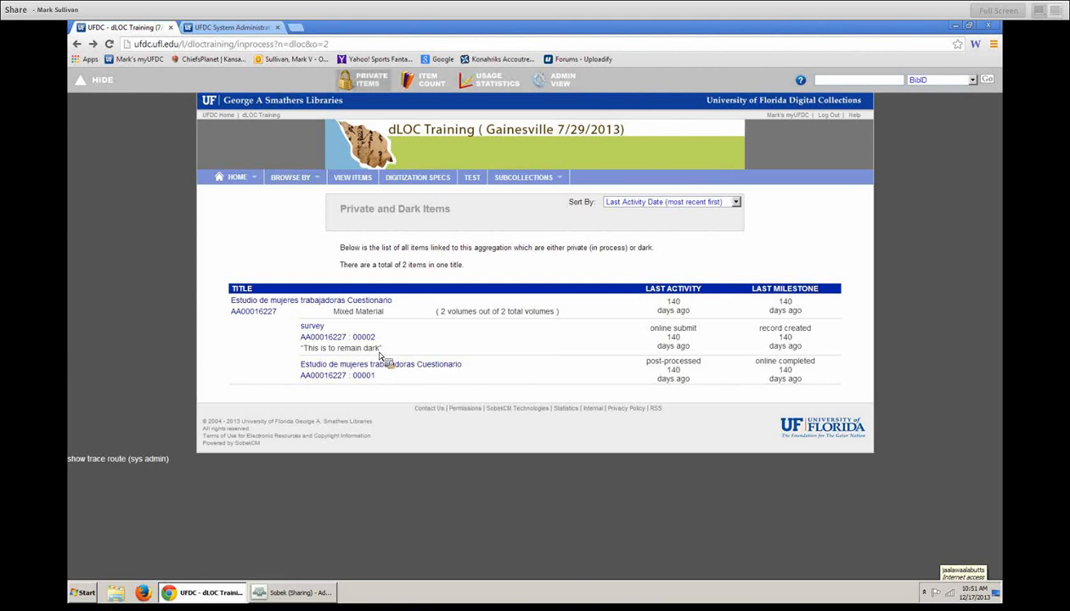
{"action": "left_click", "coordinate": [369, 88]}
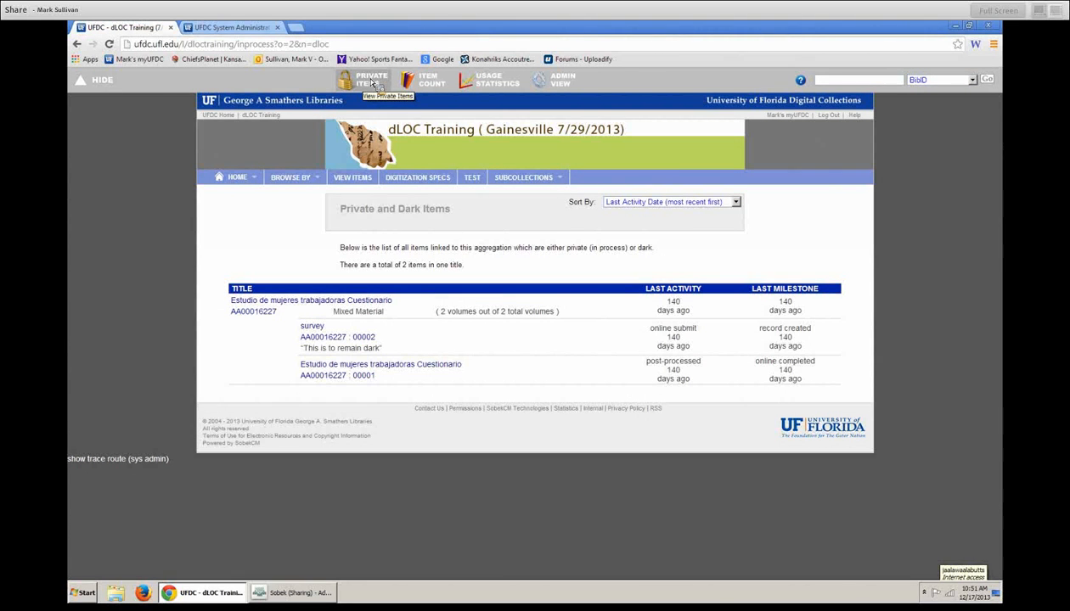
- View dLOC Training's resource counts (4 titles, 8 items), then start a new browser tab
{"action": "left_click", "coordinate": [446, 83]}
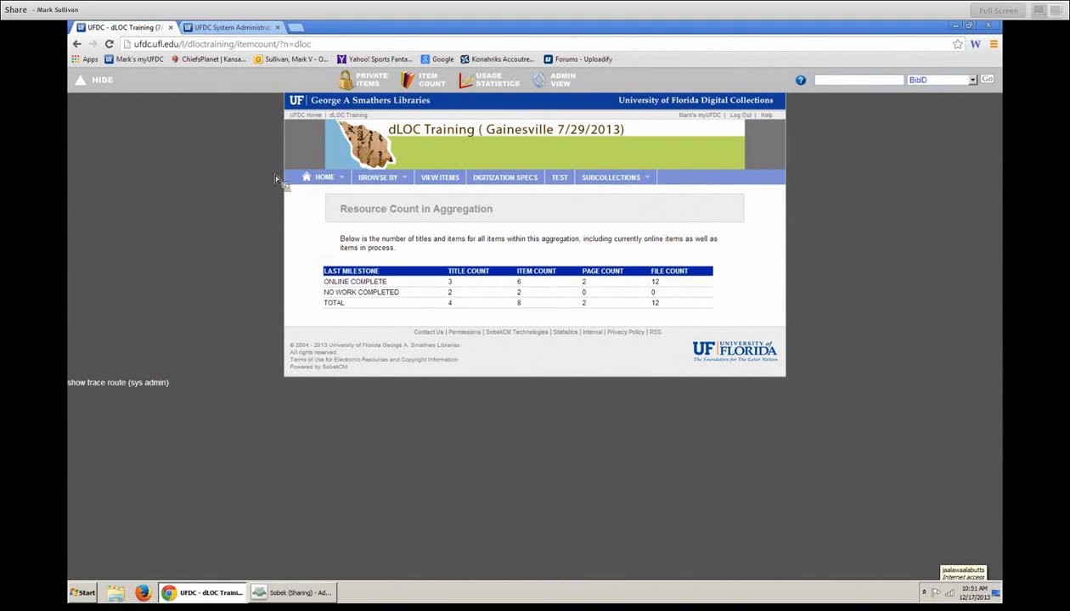
{"action": "left_click", "coordinate": [303, 33]}
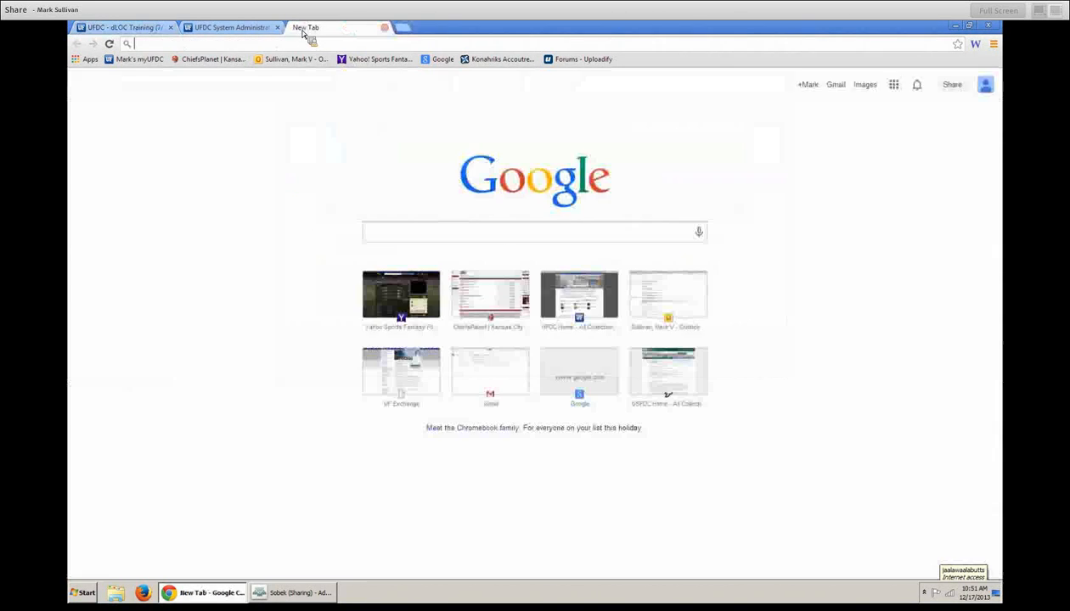
- Load ufdc.ufl.edu/l/pioneerdays and inspect its resource counts: 52 titles, 542 items in total
{"action": "type", "text": "ufdc.ufl."}
{"action": "type", "text": "edu/l/pione"}
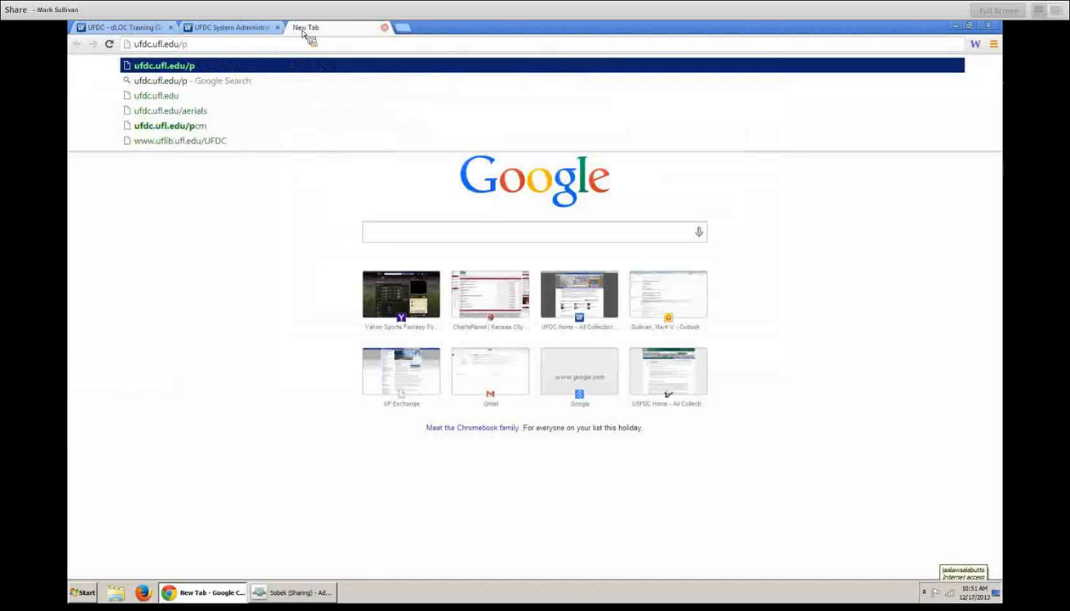
{"action": "type", "text": "erdays"}
{"action": "key", "text": "Return"}
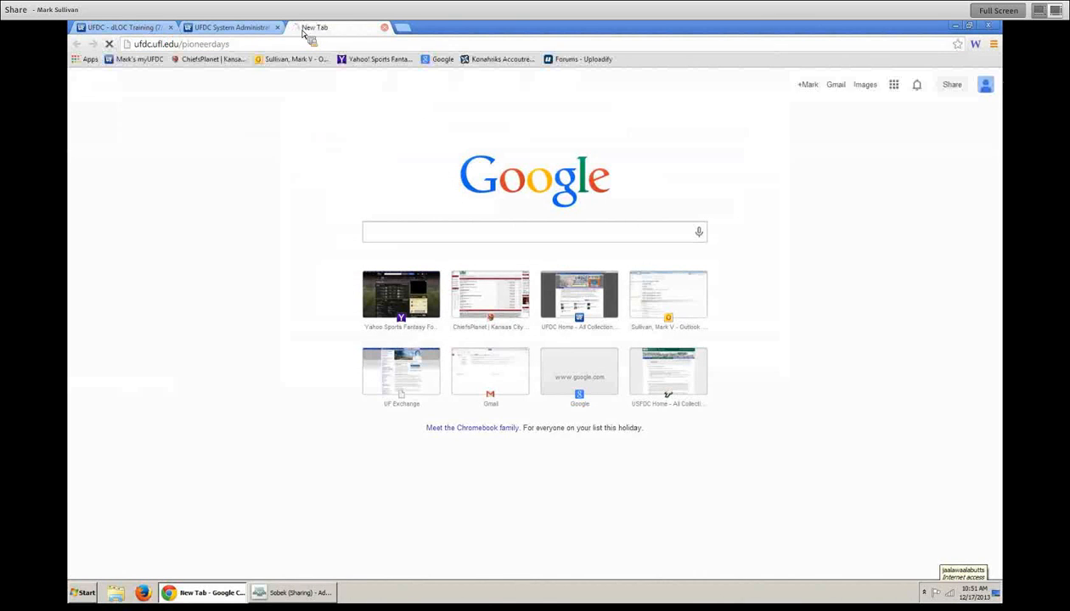
{"action": "left_click", "coordinate": [430, 82]}
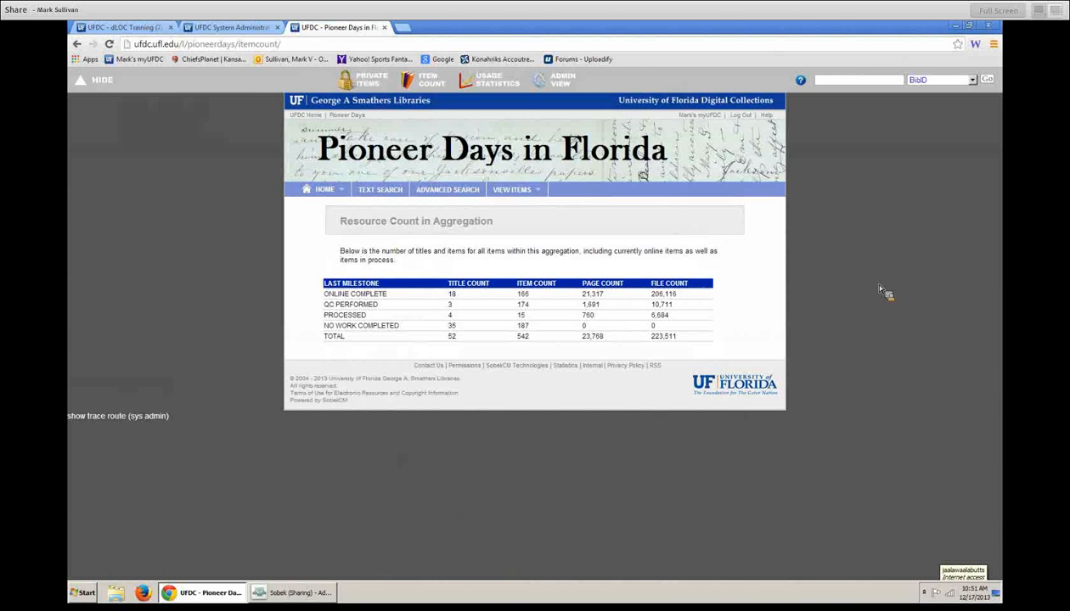
{"action": "left_click_drag", "start_coordinate": [327, 337], "coordinate": [605, 343]}
{"action": "left_click_drag", "start_coordinate": [324, 293], "coordinate": [429, 325]}
{"action": "left_click", "coordinate": [539, 367]}
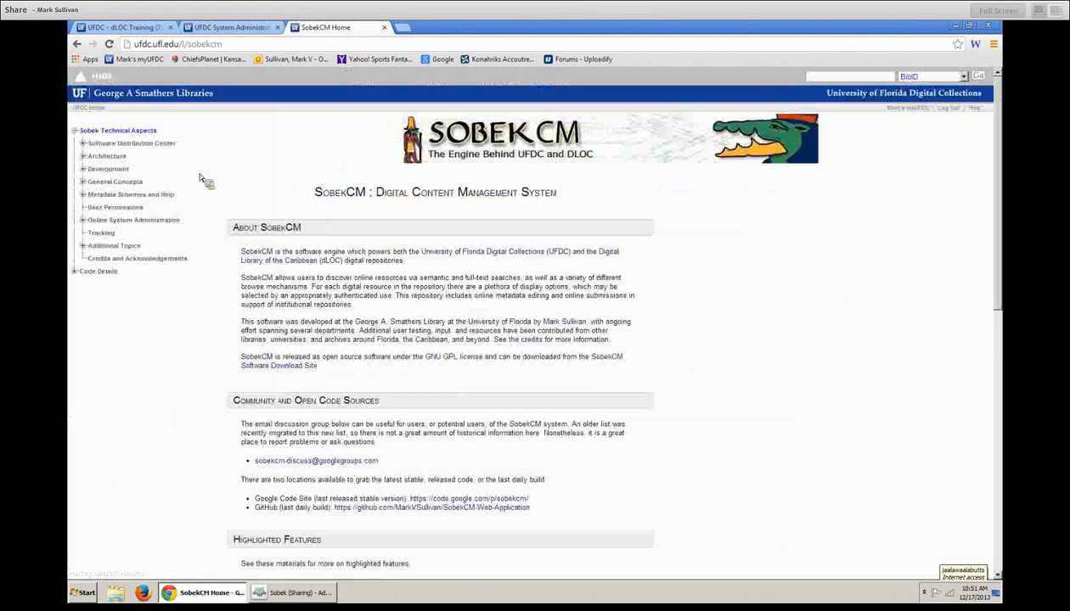
{"action": "left_click", "coordinate": [77, 45]}
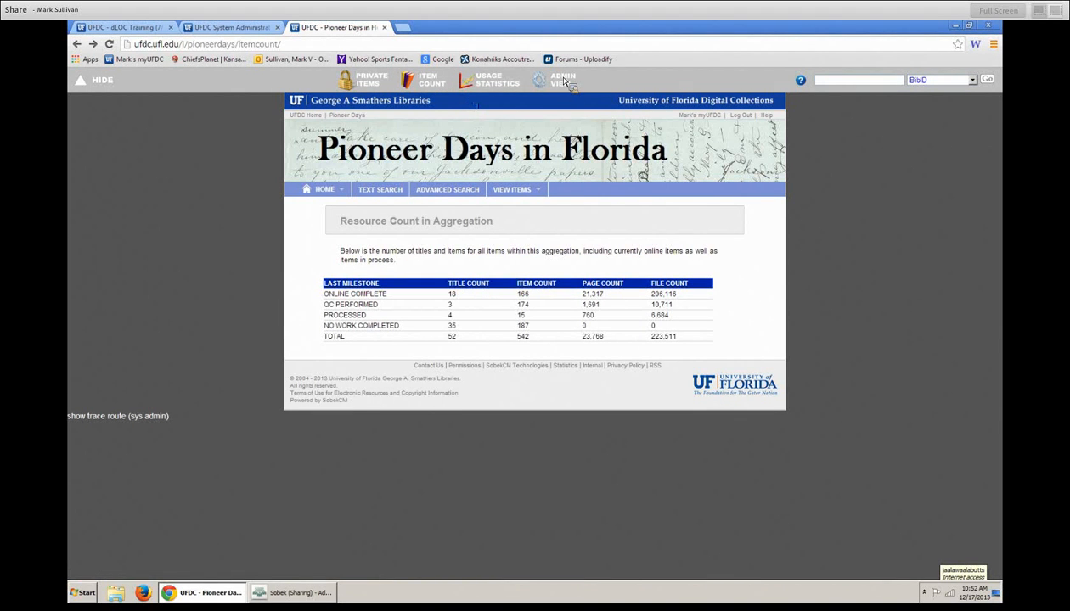
- Show Pioneer Days usage history for March 2012–October 2013: 27,169 views, 287 visits
{"action": "left_click", "coordinate": [499, 83]}
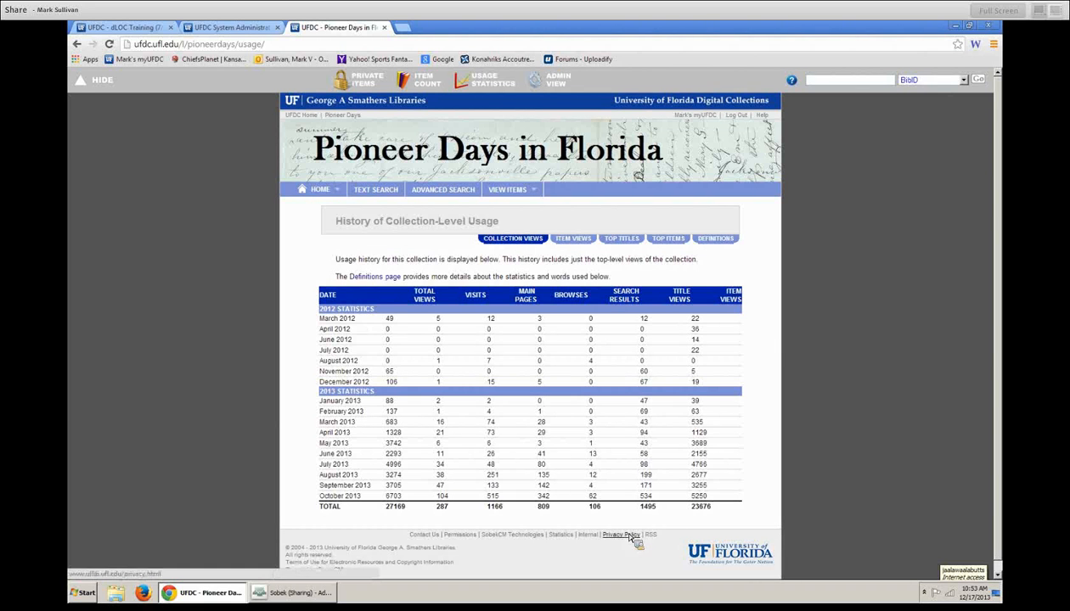
{"action": "left_click_drag", "start_coordinate": [637, 508], "coordinate": [731, 509]}
{"action": "left_click", "coordinate": [736, 511]}
{"action": "left_click", "coordinate": [735, 514]}
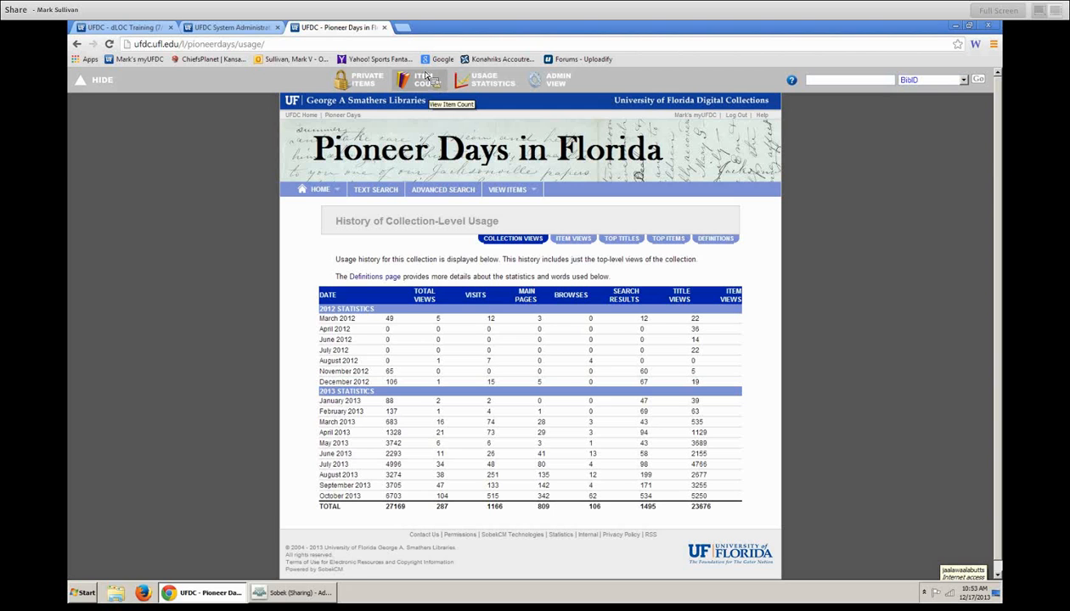
{"action": "mouse_move", "coordinate": [323, 598]}
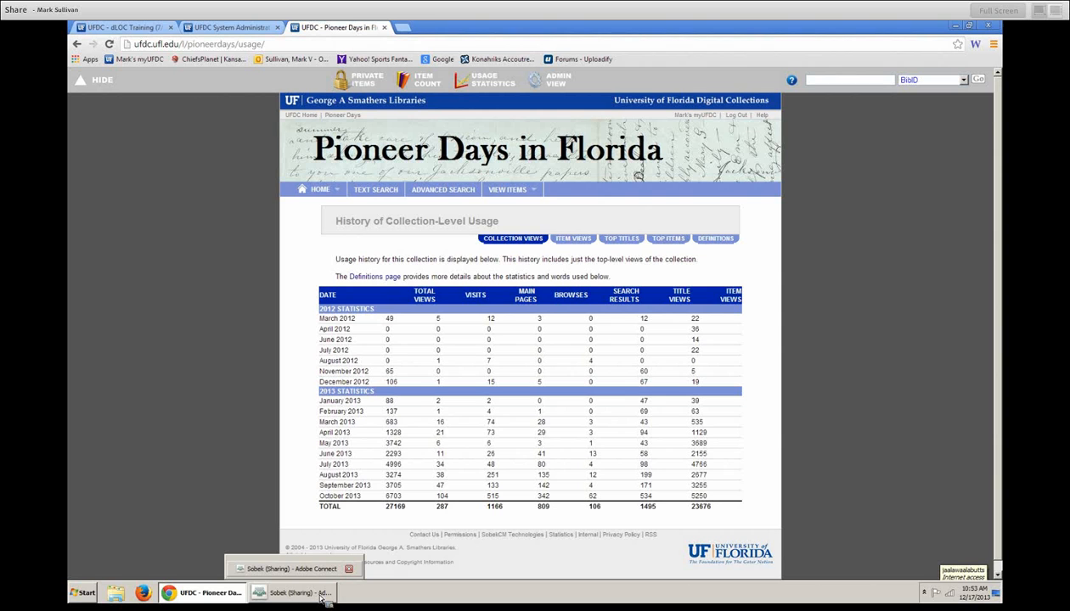
- Browse Pioneer Days item-level usage and most accessed items, ending on top titles led by Otis L. Keene Diaries
{"action": "left_click", "coordinate": [575, 240]}
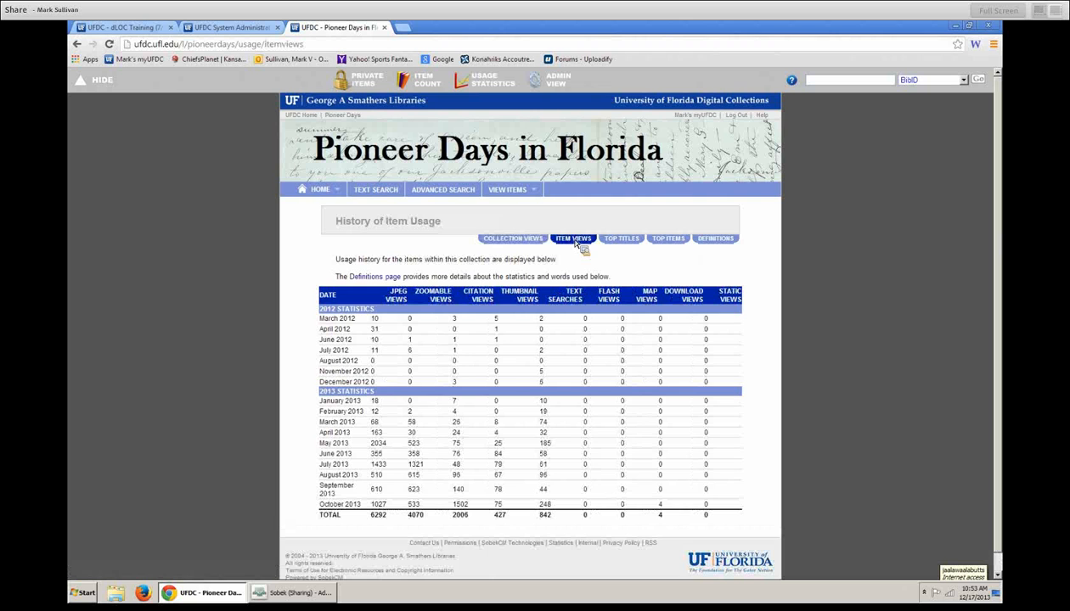
{"action": "left_click", "coordinate": [618, 241]}
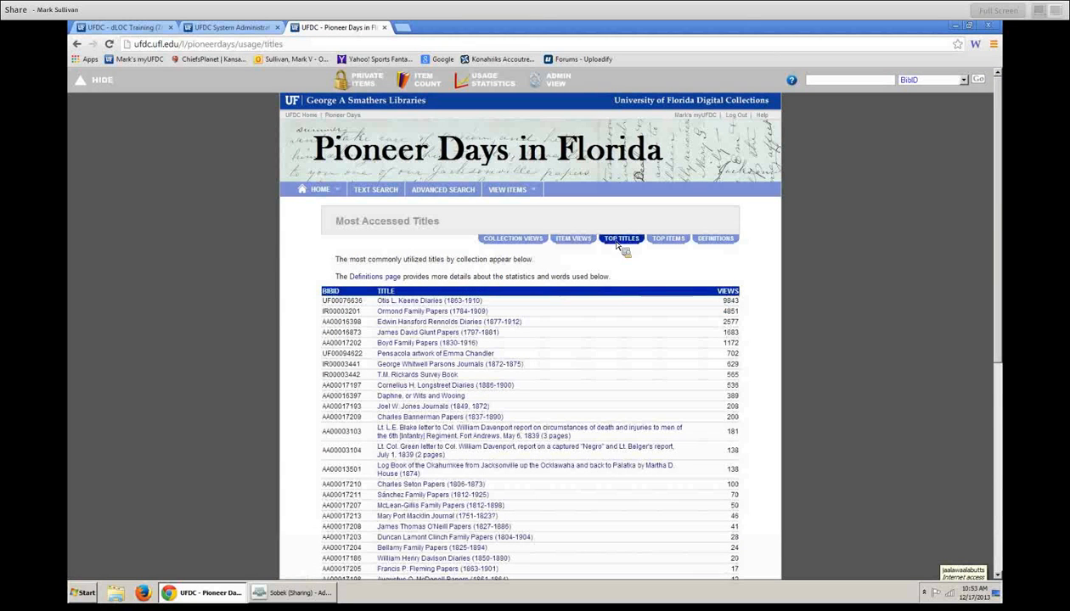
{"action": "left_click", "coordinate": [678, 244]}
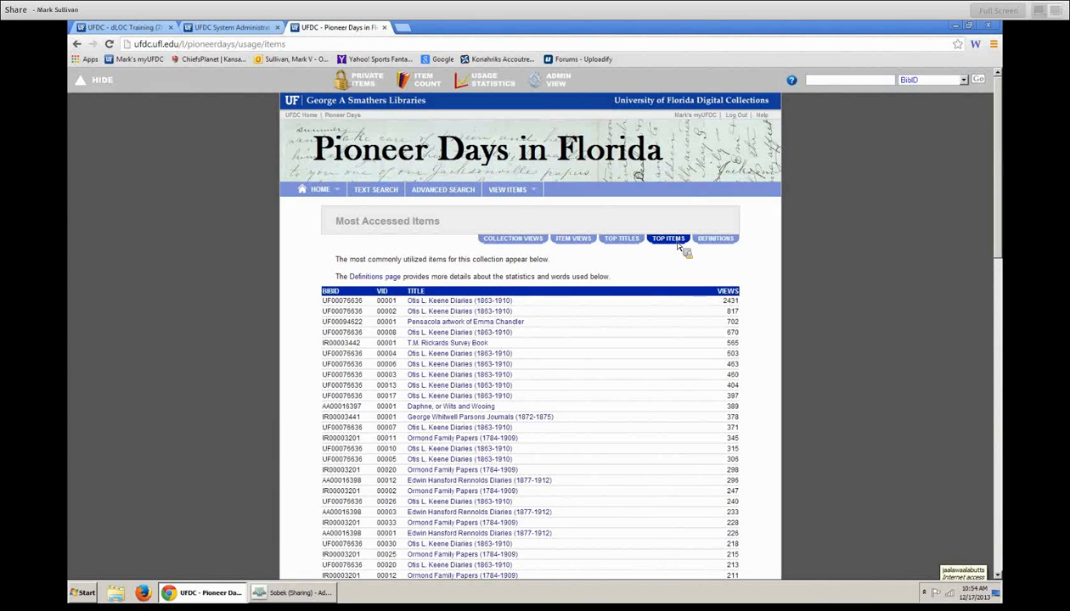
{"action": "left_click", "coordinate": [627, 239]}
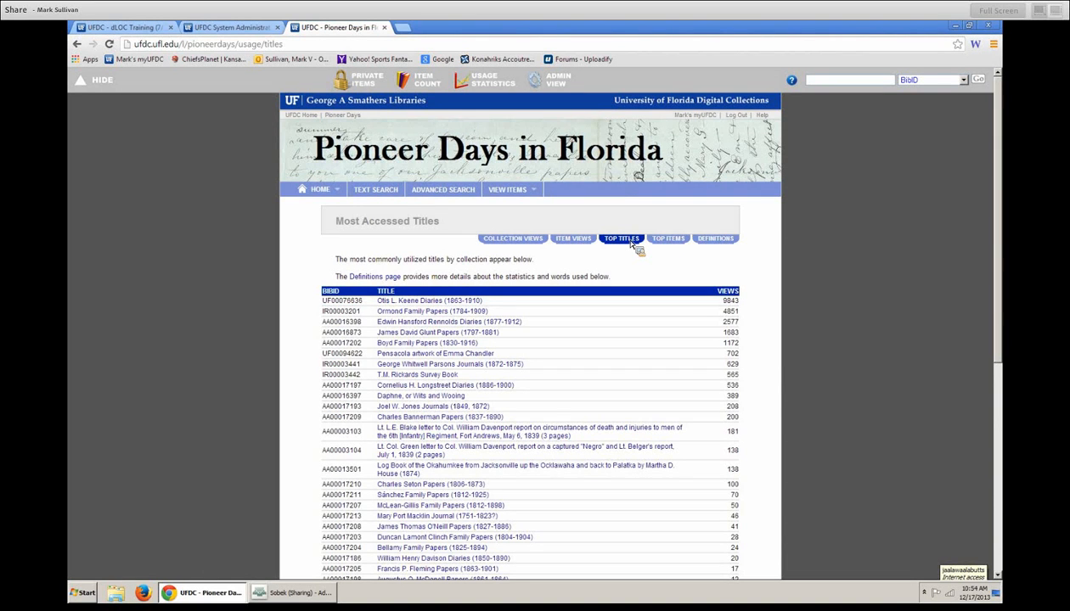
- Switch via the DLOCTRAIN12 admin and dLOC Training pages back to the Adobe Connect meeting
{"action": "left_click", "coordinate": [202, 29]}
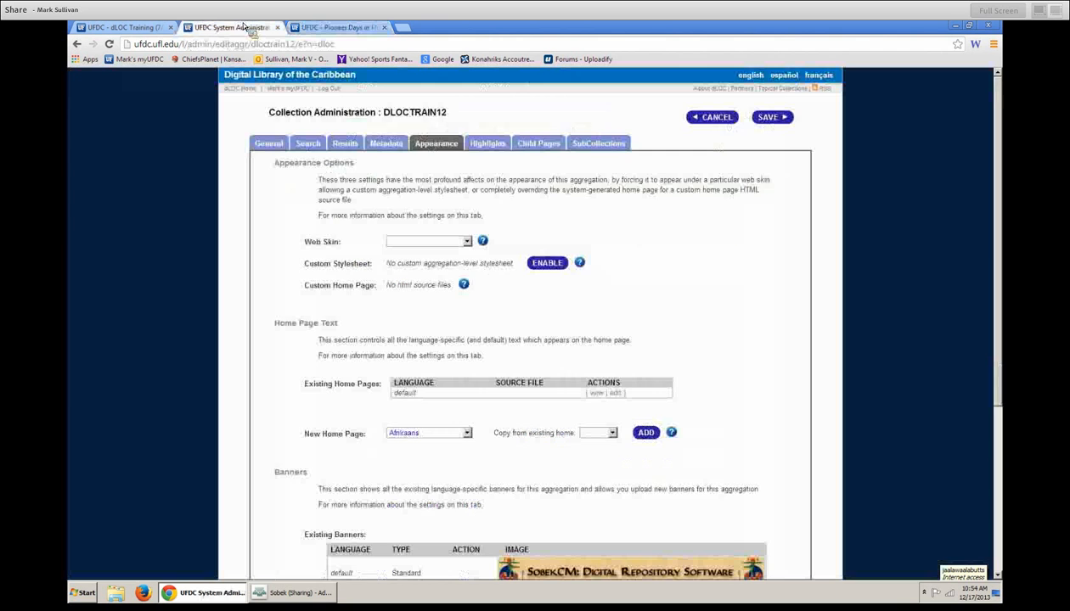
{"action": "left_click", "coordinate": [140, 28]}
{"action": "left_click", "coordinate": [257, 592]}
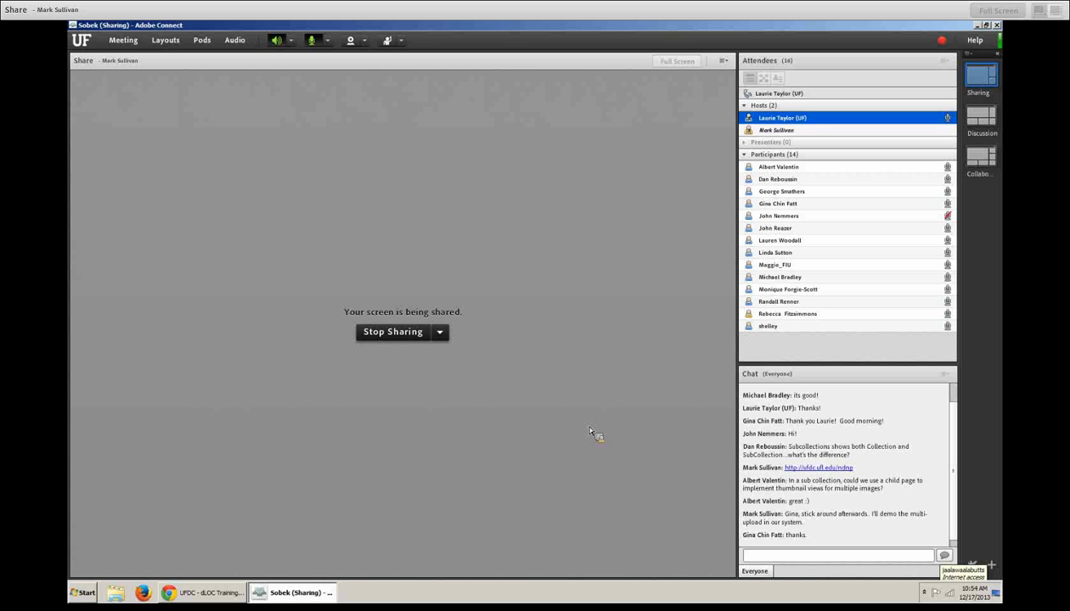
- Send 'Your audio is fading abit' in the Adobe Connect chat, then return to the browser
{"action": "left_click", "coordinate": [804, 557]}
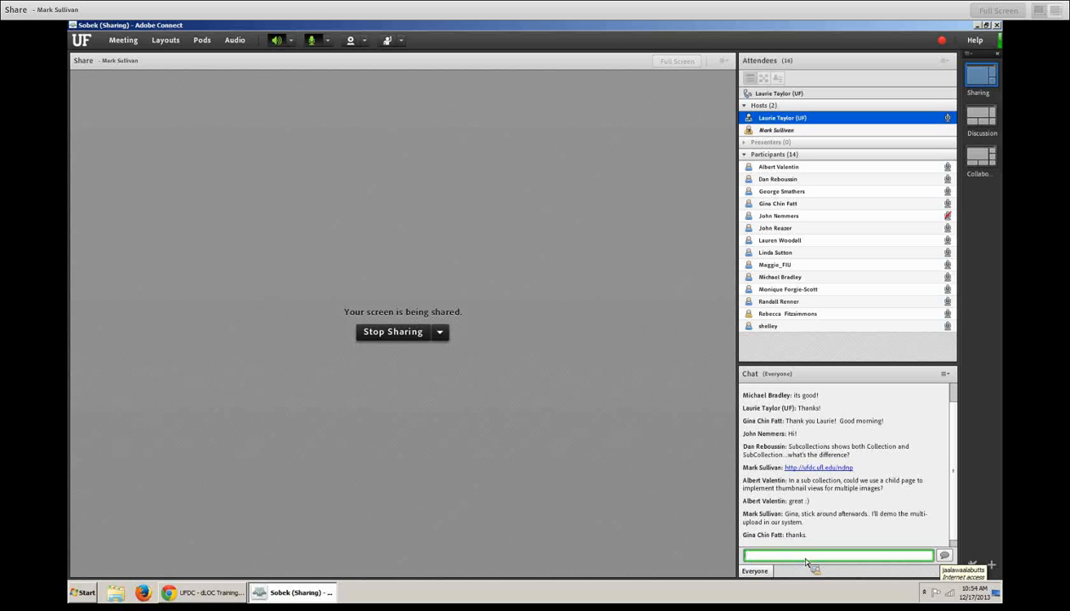
{"action": "type", "text": "Your ad"}
{"action": "key", "text": "BackSpace"}
{"action": "type", "text": "udio is fading abit"}
{"action": "key", "text": "Return"}
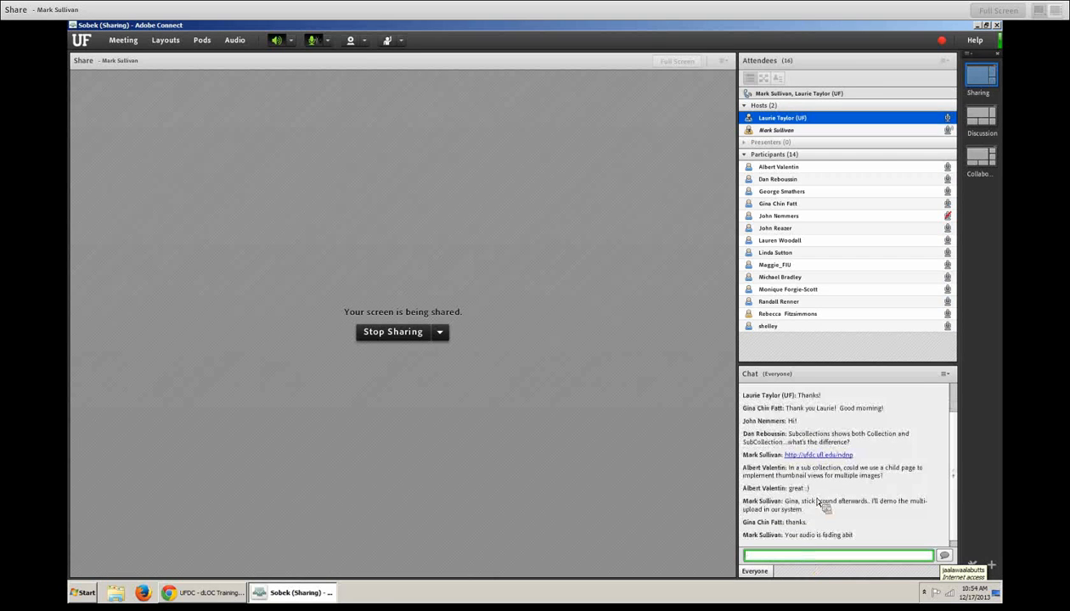
{"action": "left_click", "coordinate": [236, 592]}
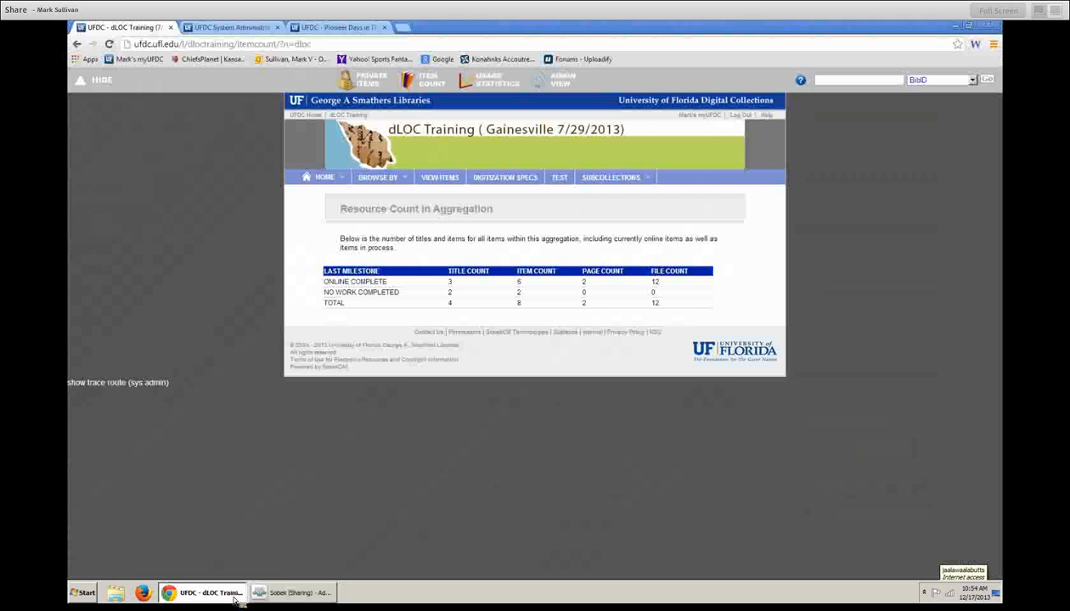
- Review dLOC Training's July–October 2013 usage history (945 views), then go to the UFDC home page
{"action": "left_click", "coordinate": [372, 86]}
{"action": "left_click", "coordinate": [442, 87]}
{"action": "left_click", "coordinate": [486, 85]}
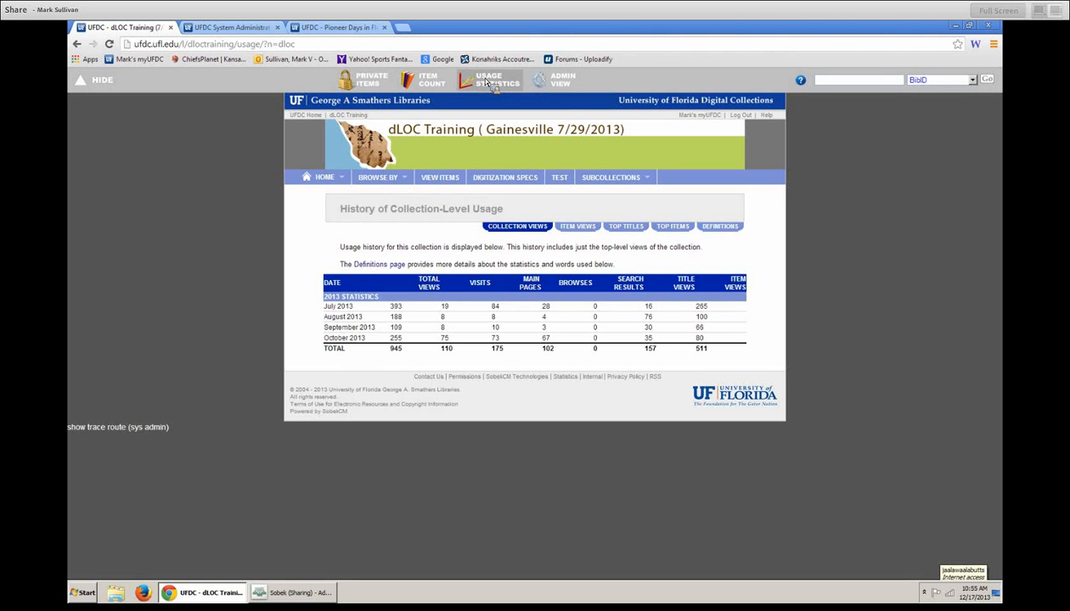
{"action": "left_click", "coordinate": [308, 116]}
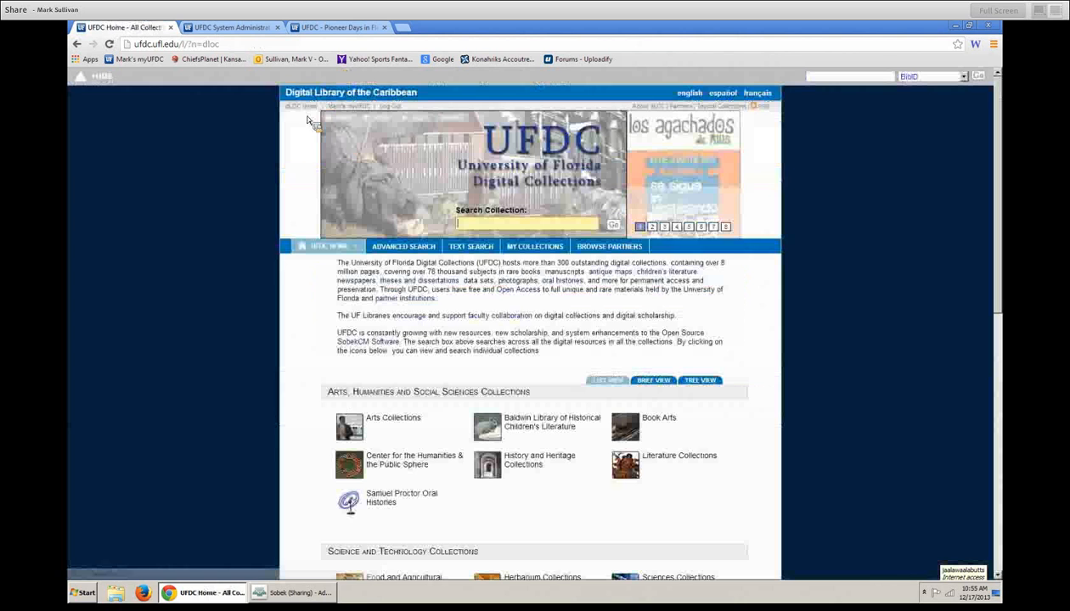
- Search the Baldwin Library of Historical Children's Literature for 'frogs' and open Frog frolics from the 15 results
{"action": "left_click", "coordinate": [548, 422]}
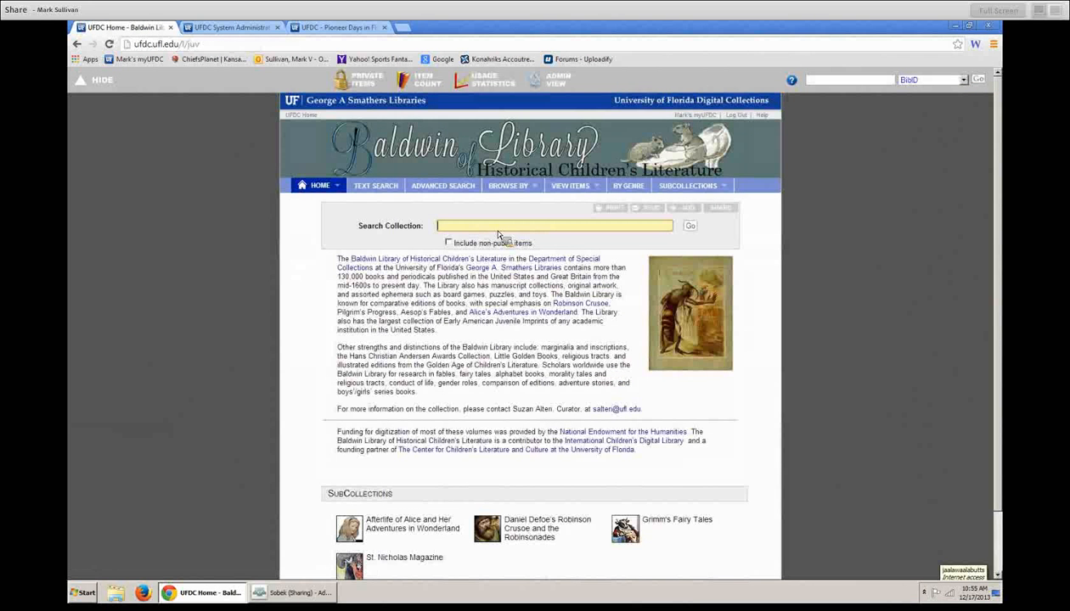
{"action": "type", "text": "frogs"}
{"action": "key", "text": "Return"}
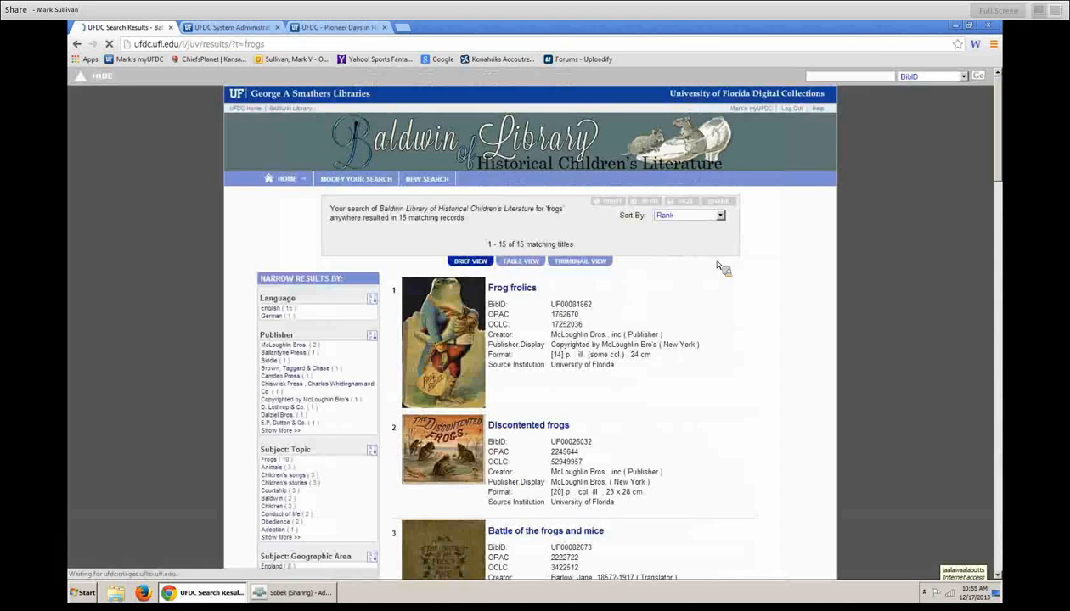
{"action": "left_click", "coordinate": [463, 313]}
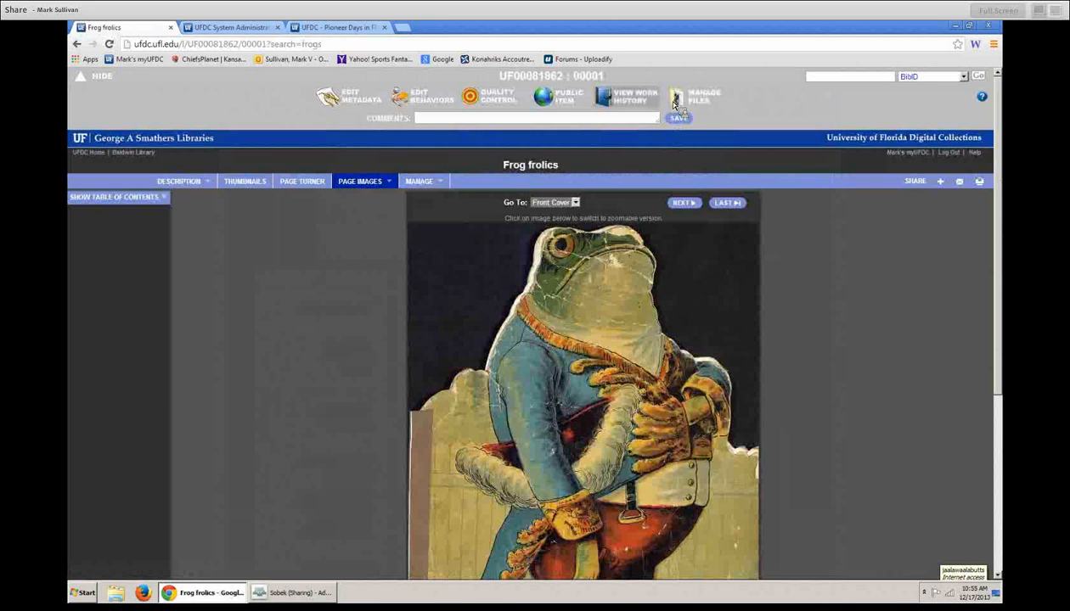
- Show Frog frolics' work history milestones and full tracking history, from 2/26/2008 to 6/25/2011
{"action": "left_click", "coordinate": [630, 96]}
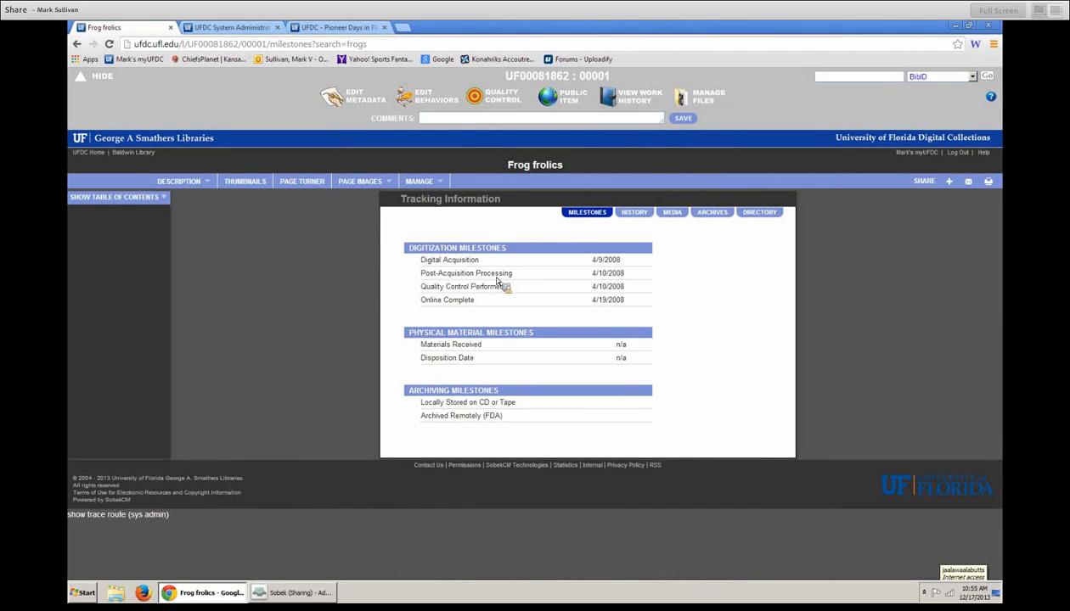
{"action": "left_click", "coordinate": [638, 216]}
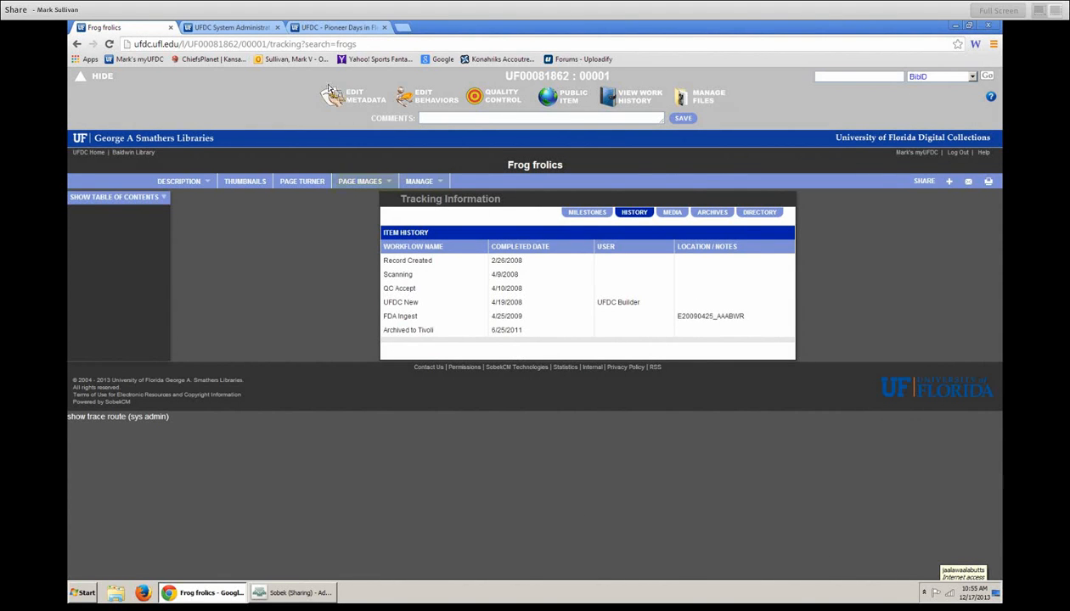
{"action": "left_click_drag", "start_coordinate": [271, 46], "coordinate": [447, 62]}
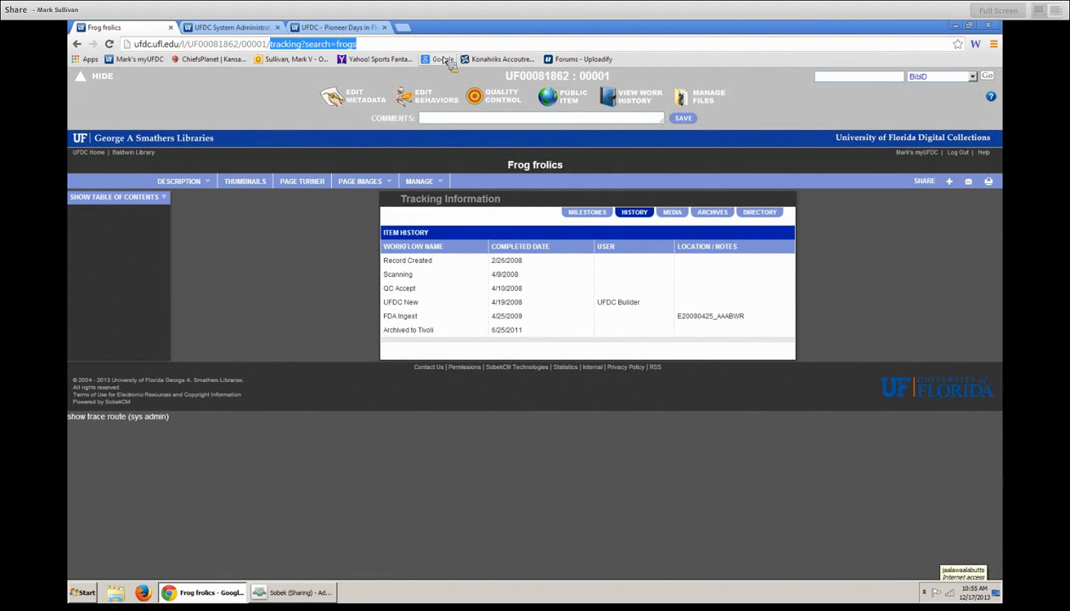
- Load the Frog frolics tracking sheet by ending the URL with 'ts', and highlight its identifier heading
{"action": "type", "text": "ts"}
{"action": "key", "text": "Return"}
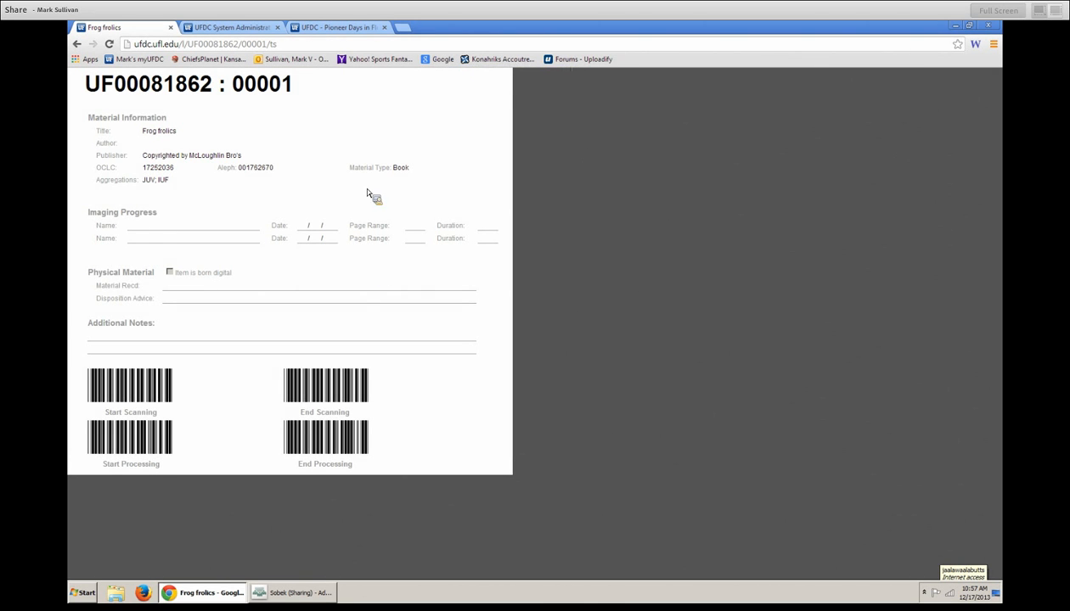
{"action": "left_click_drag", "start_coordinate": [86, 85], "coordinate": [296, 92]}
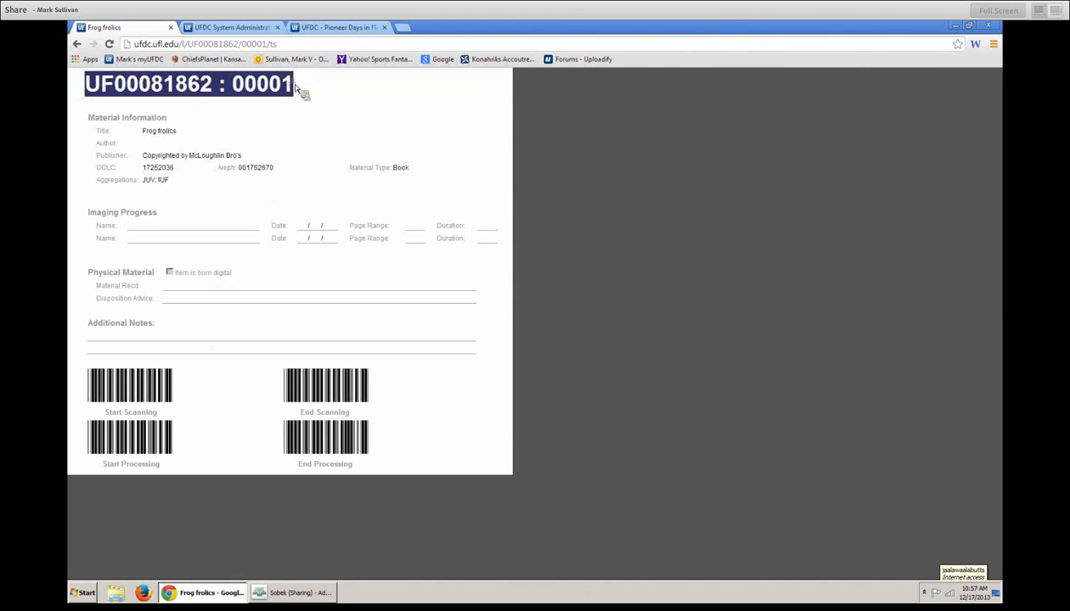
{"action": "left_click_drag", "start_coordinate": [74, 85], "coordinate": [263, 89]}
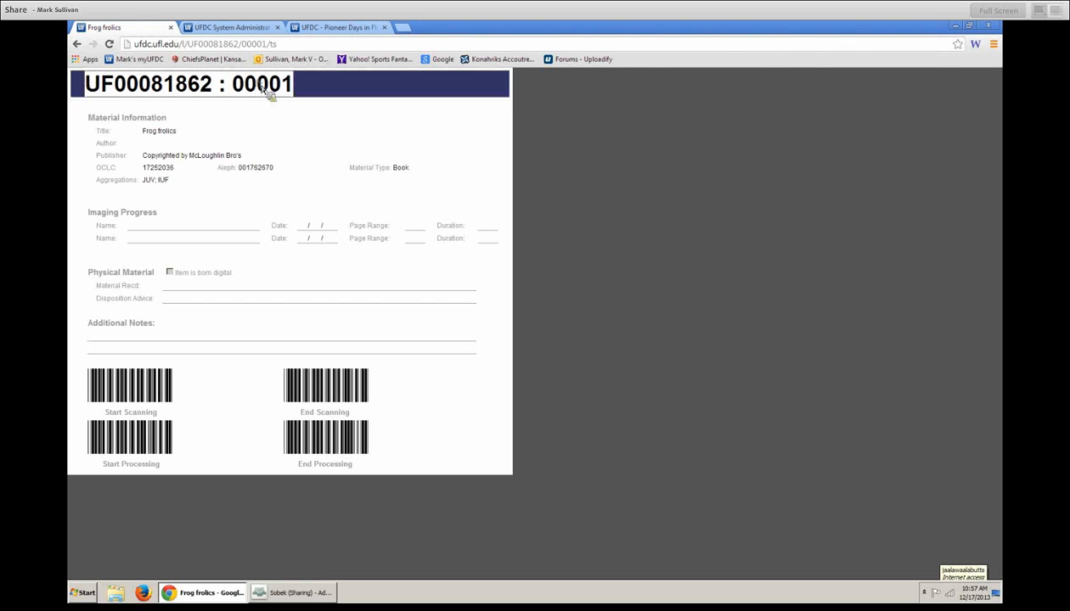
{"action": "left_click", "coordinate": [315, 87]}
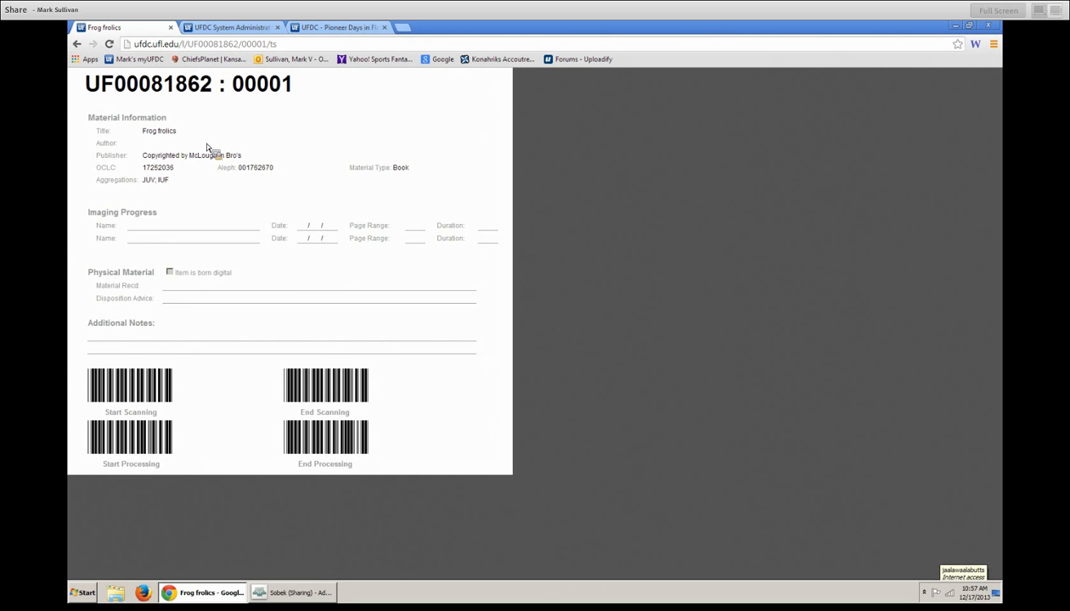
- Go back to the Frog frolics page images and stop sharing the screen in Adobe Connect
{"action": "left_click", "coordinate": [77, 43]}
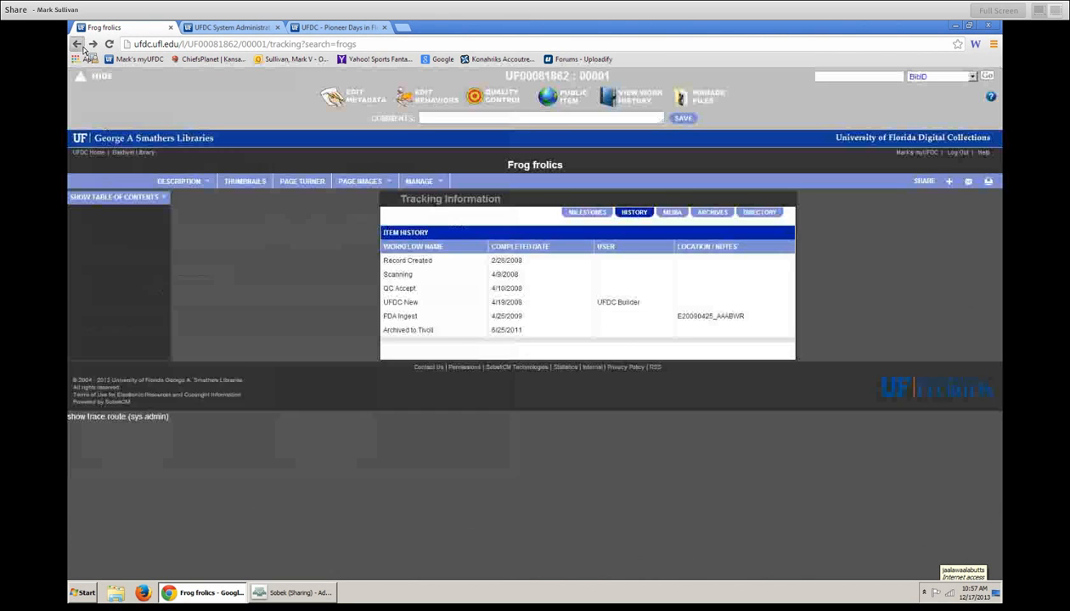
{"action": "left_click", "coordinate": [78, 45]}
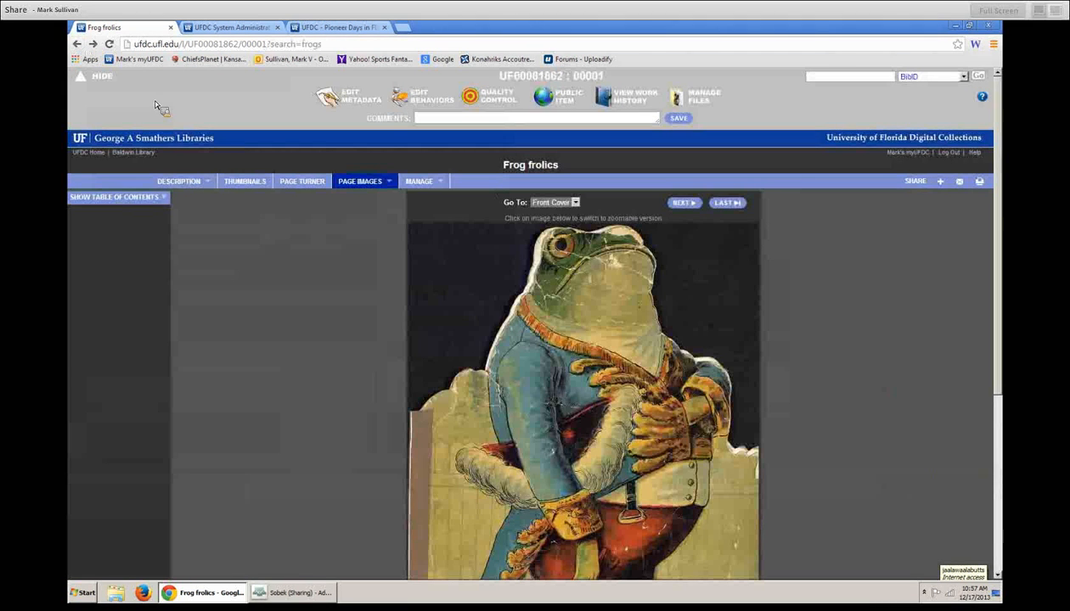
{"action": "left_click", "coordinate": [298, 596]}
{"action": "left_click", "coordinate": [402, 332]}
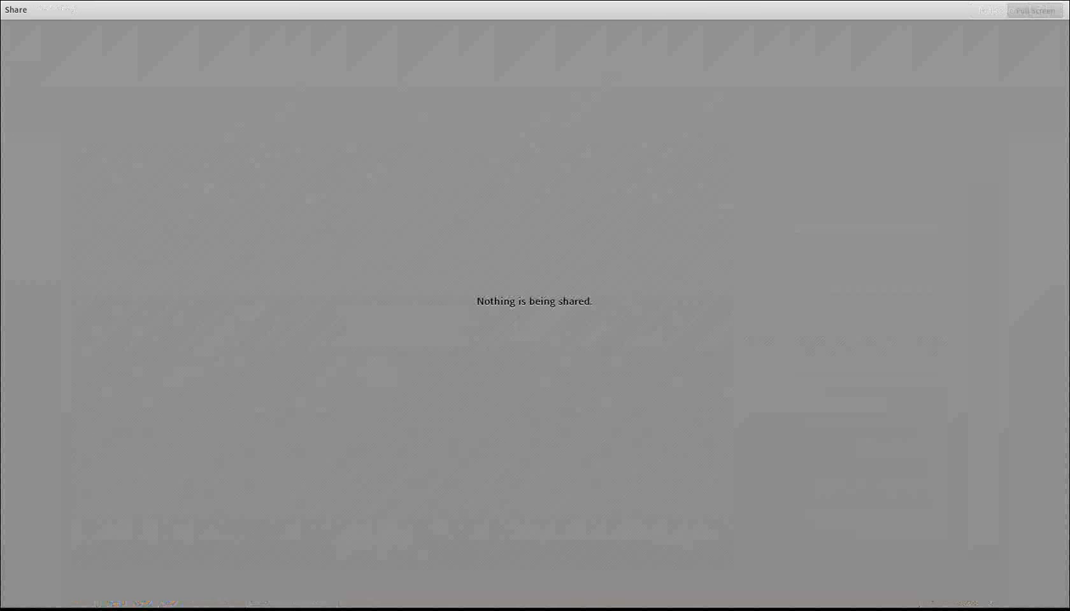